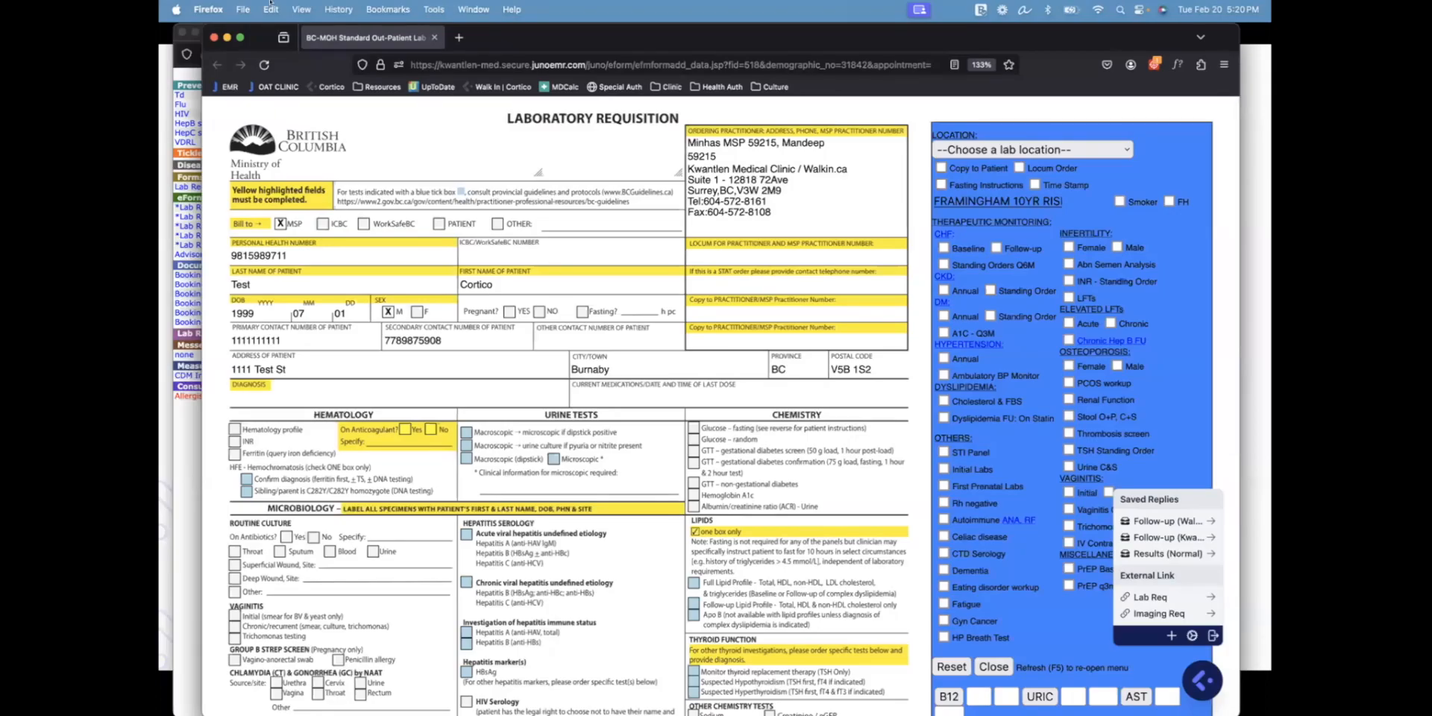
# Submit the lab requisition and send the patient the Follow-up email asking them to book
pyautogui.scroll(-10, 589, 447)
pyautogui.click(585, 636)
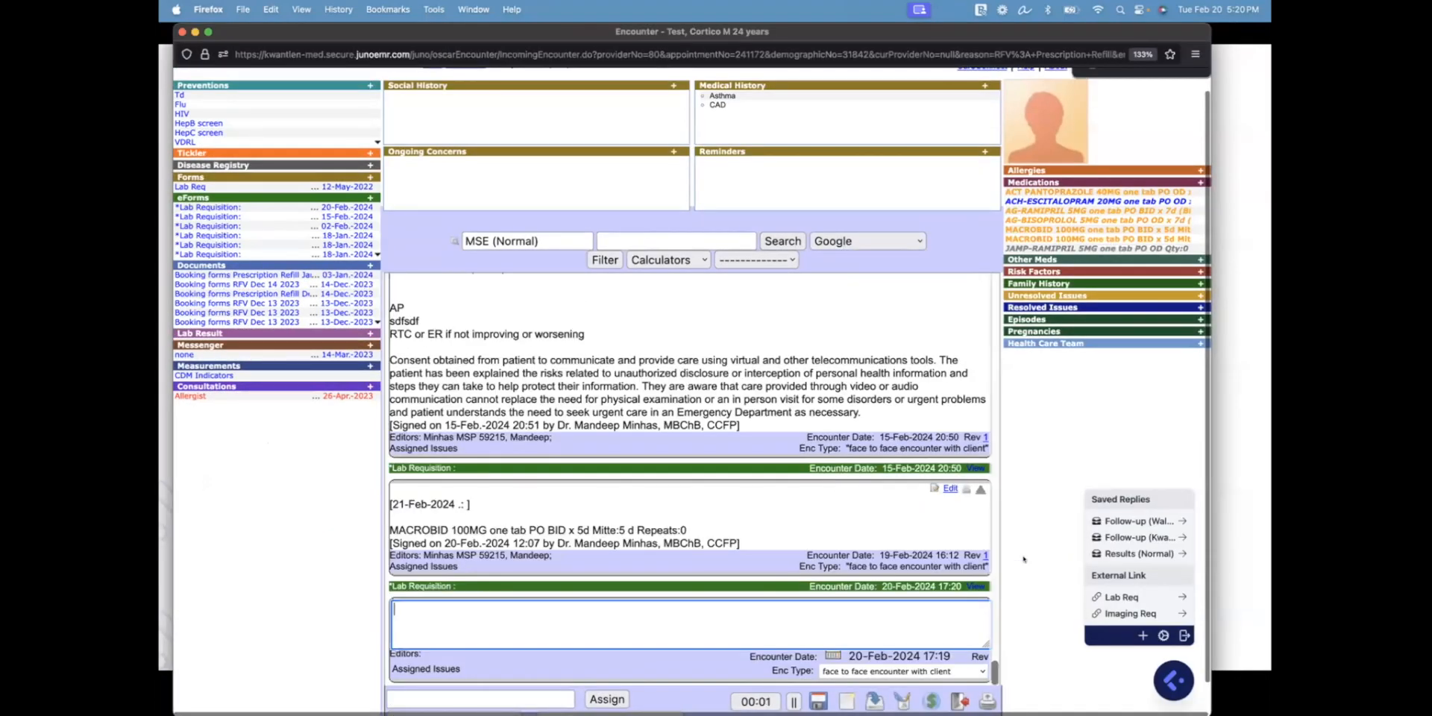
pyautogui.click(1114, 536)
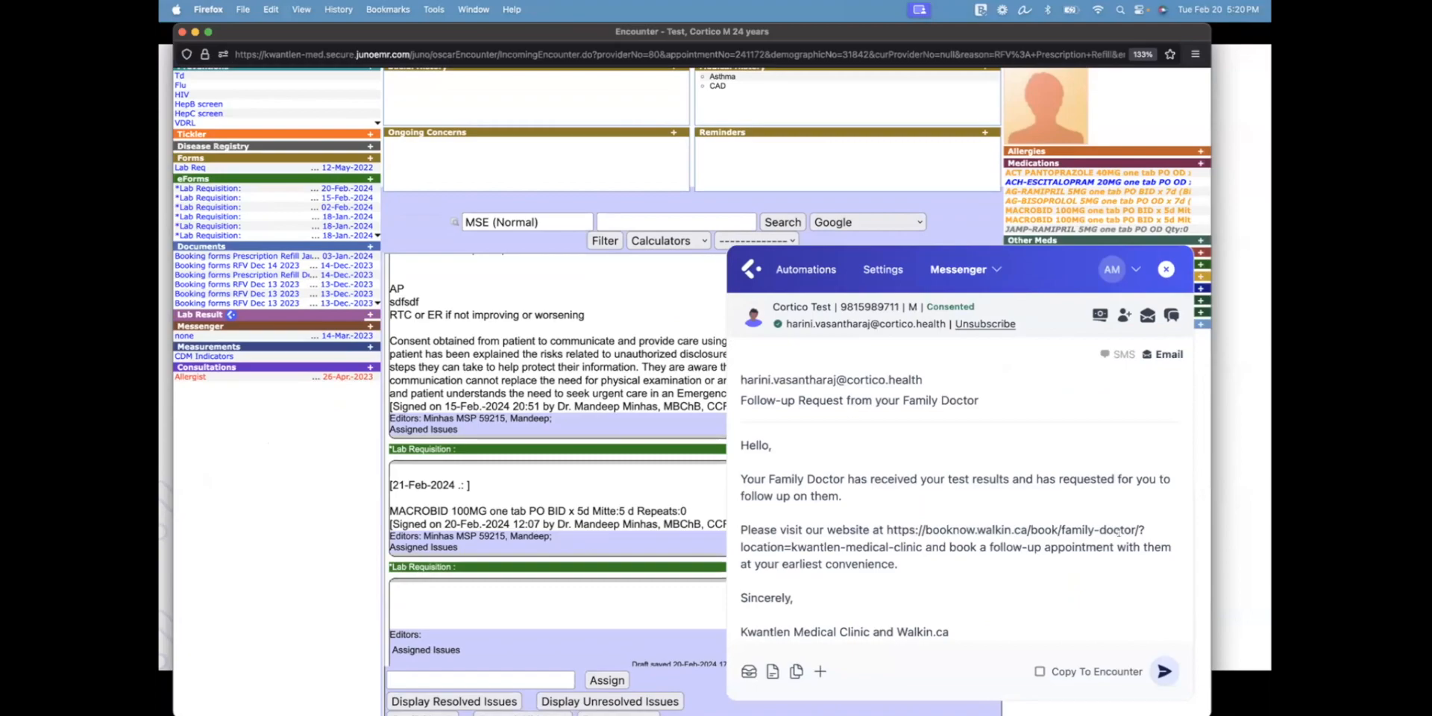
pyautogui.click(1152, 672)
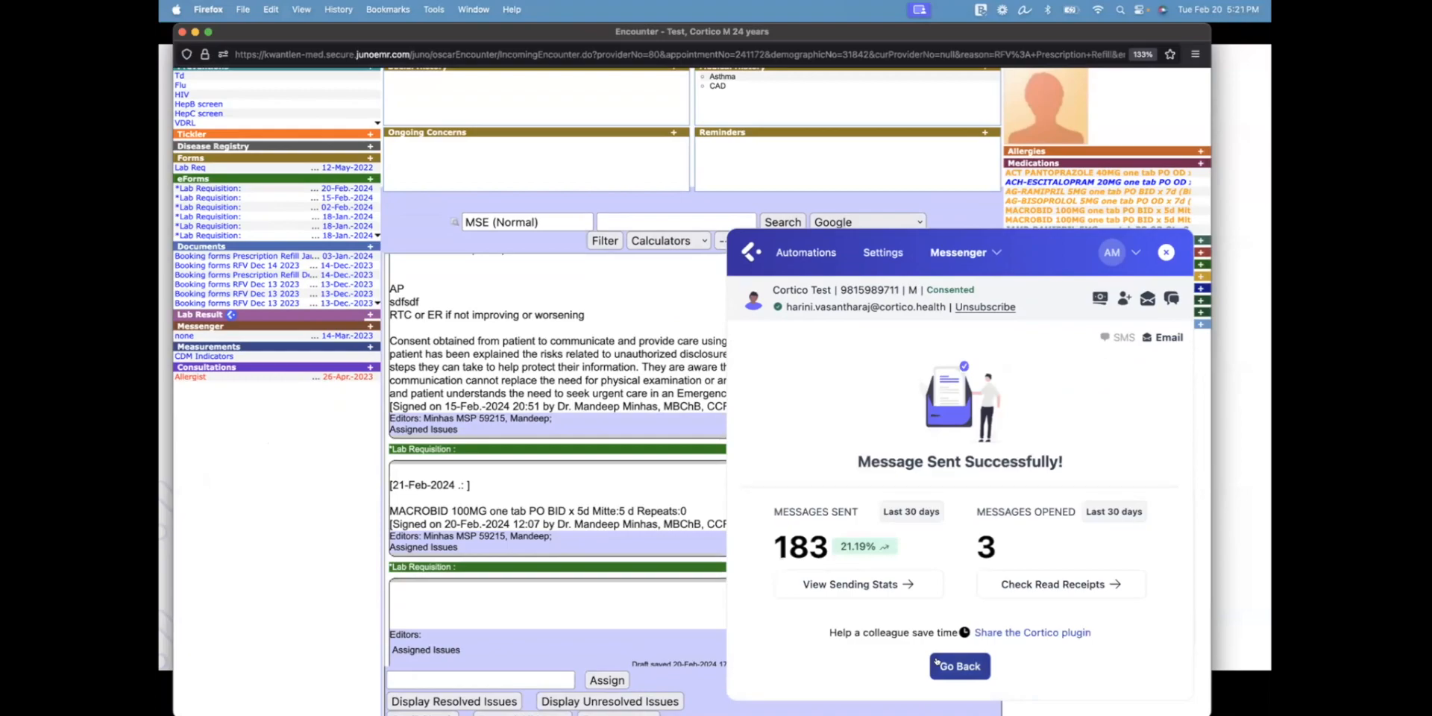
pyautogui.click(938, 662)
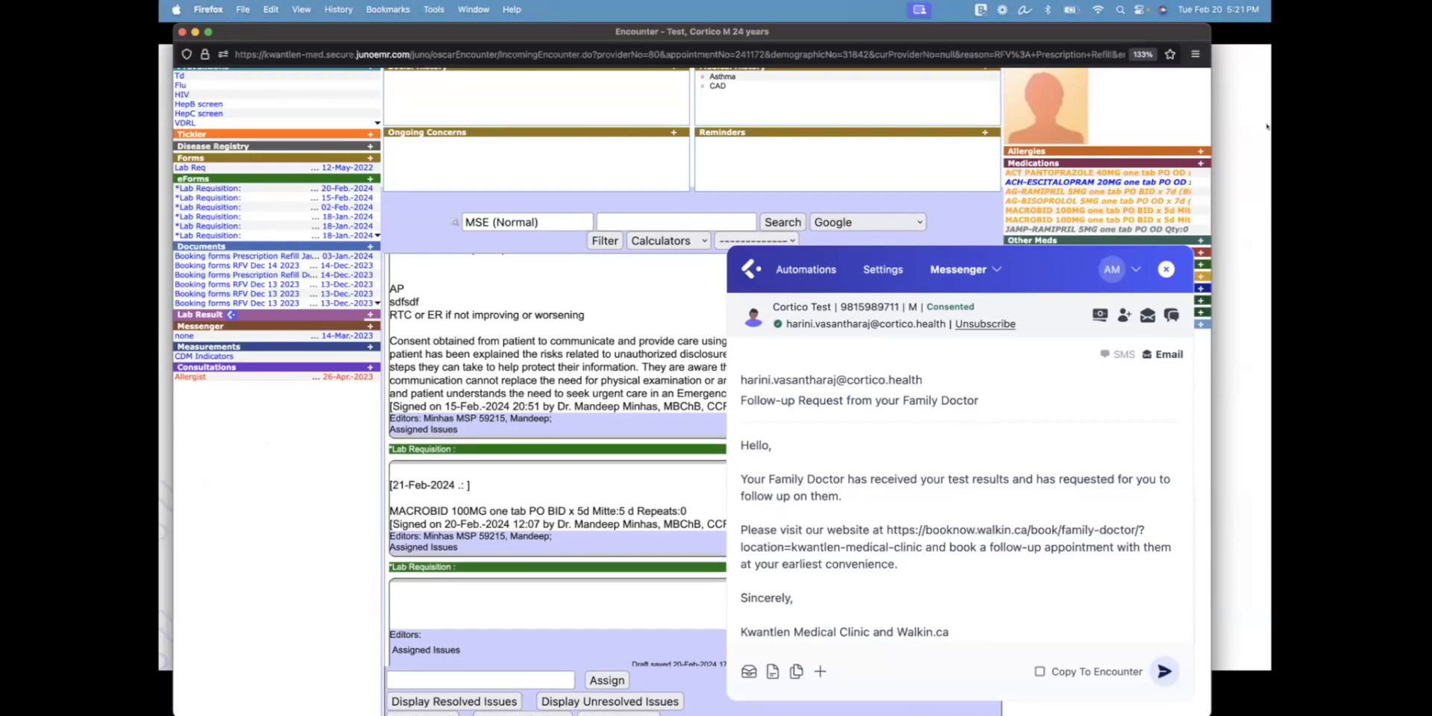
pyautogui.click(1166, 269)
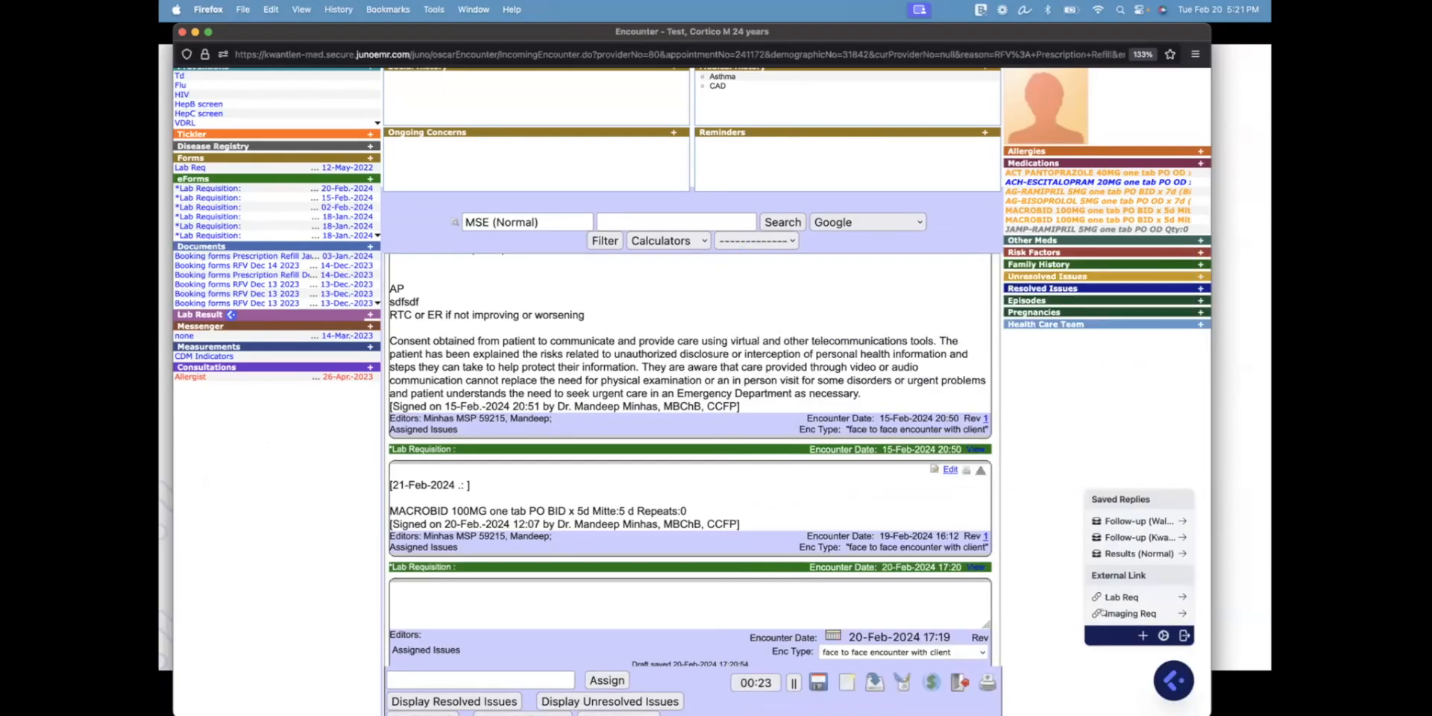
# Open the patient's prefilled medical imaging requisition, look it over, and close it
pyautogui.click(1124, 612)
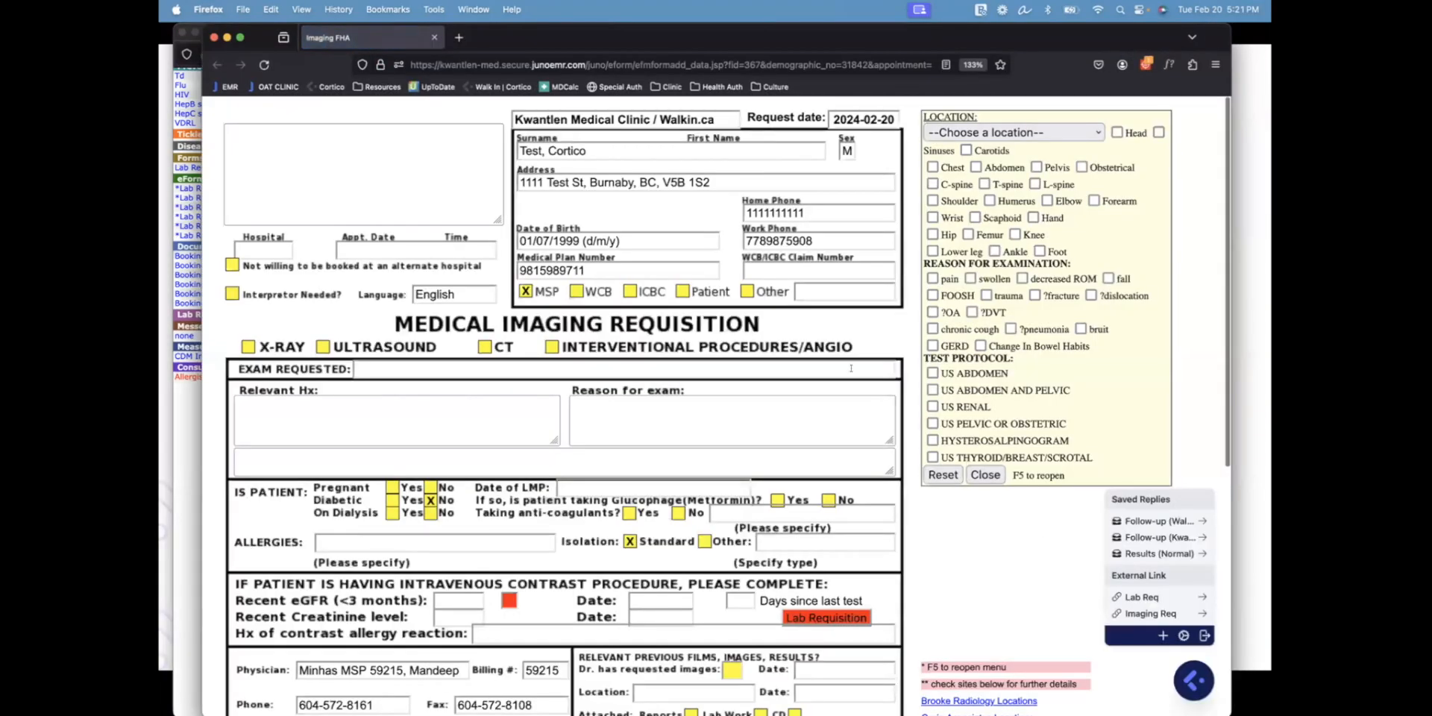
pyautogui.scroll(-3, 705, 386)
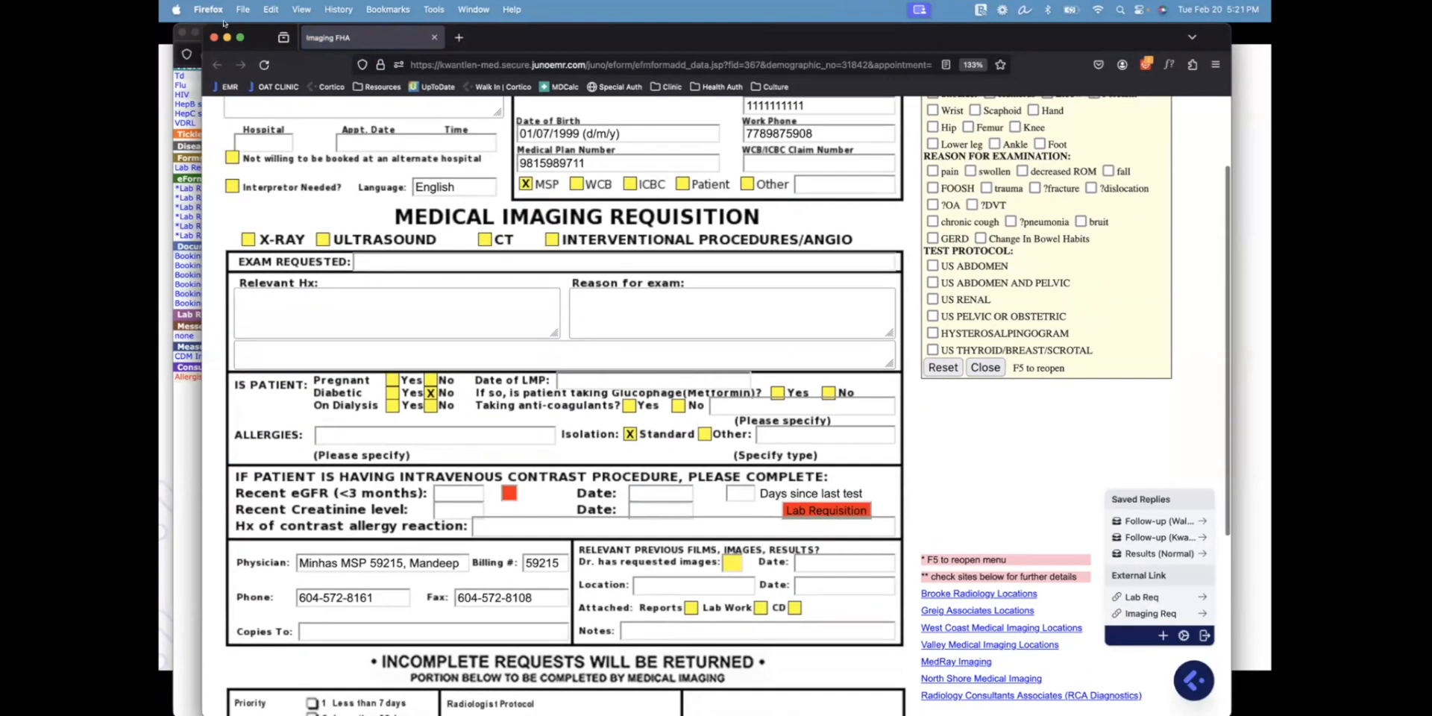
pyautogui.click(213, 36)
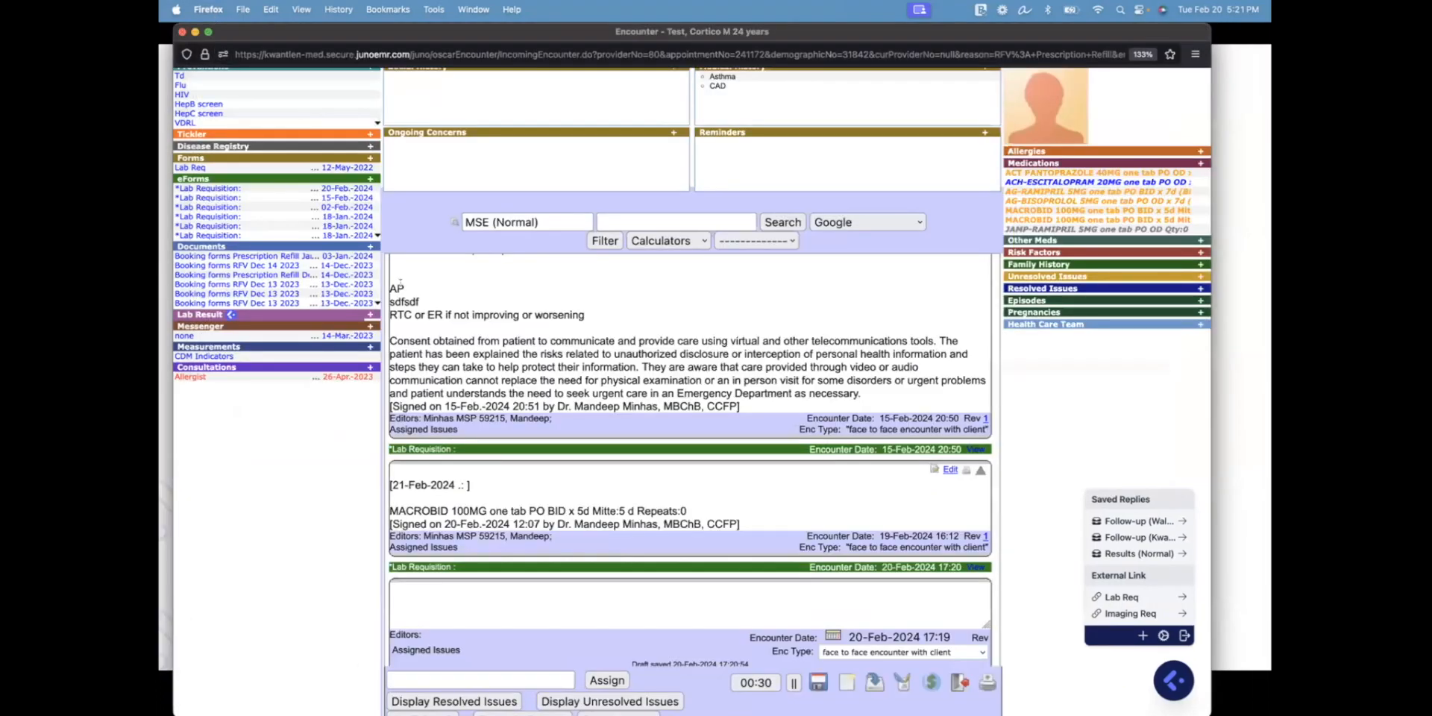
pyautogui.hotkey('ctrl', 'Up')
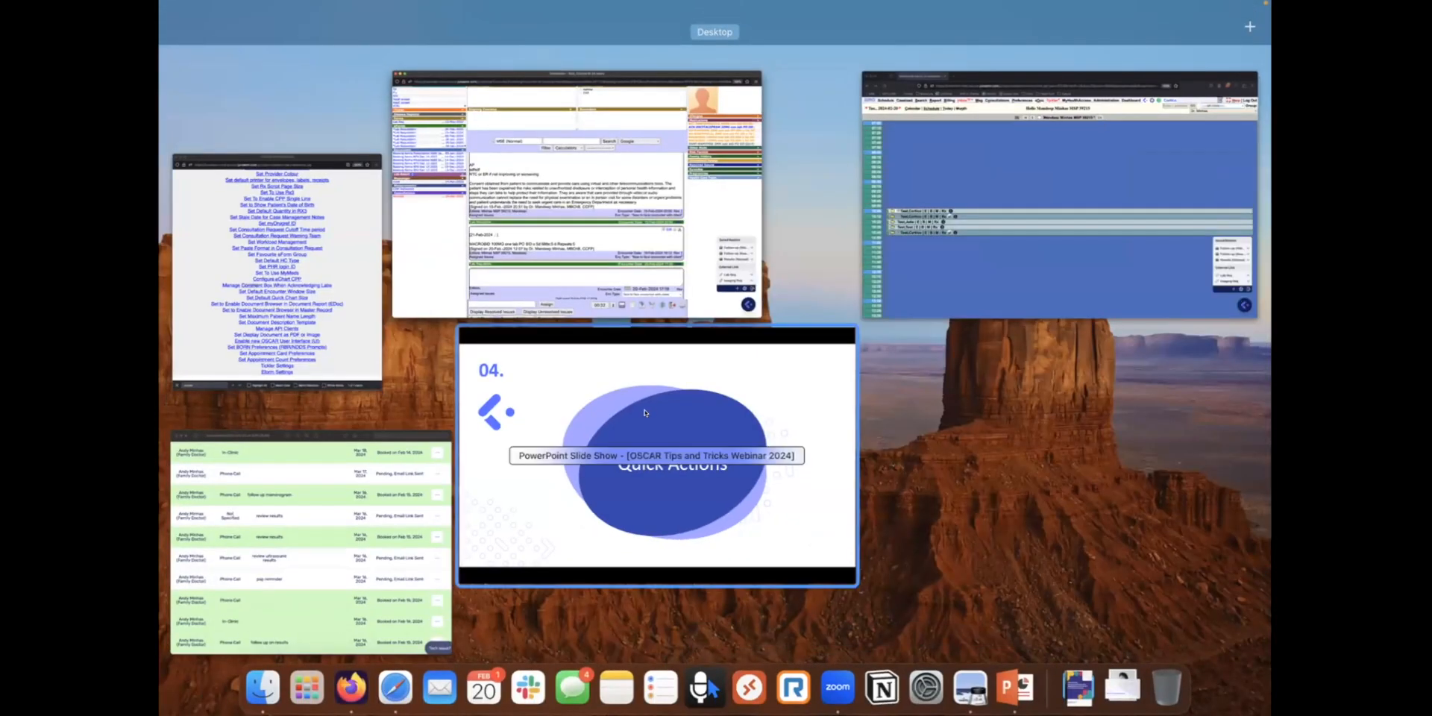
# Advance the slideshow past the Pro-Tip to '05. Renew Long Term Meds', then return to the encounter
pyautogui.click(645, 413)
pyautogui.press('Right')
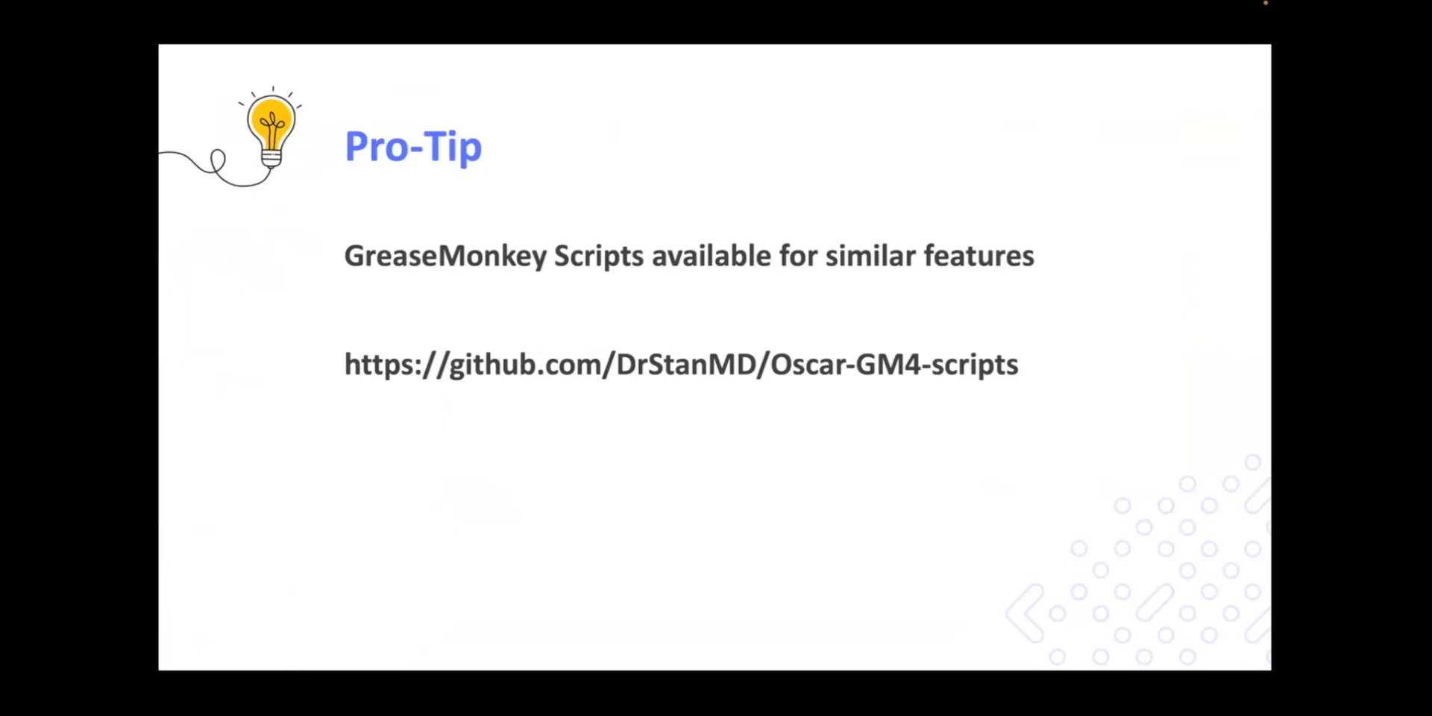
pyautogui.press('Right')
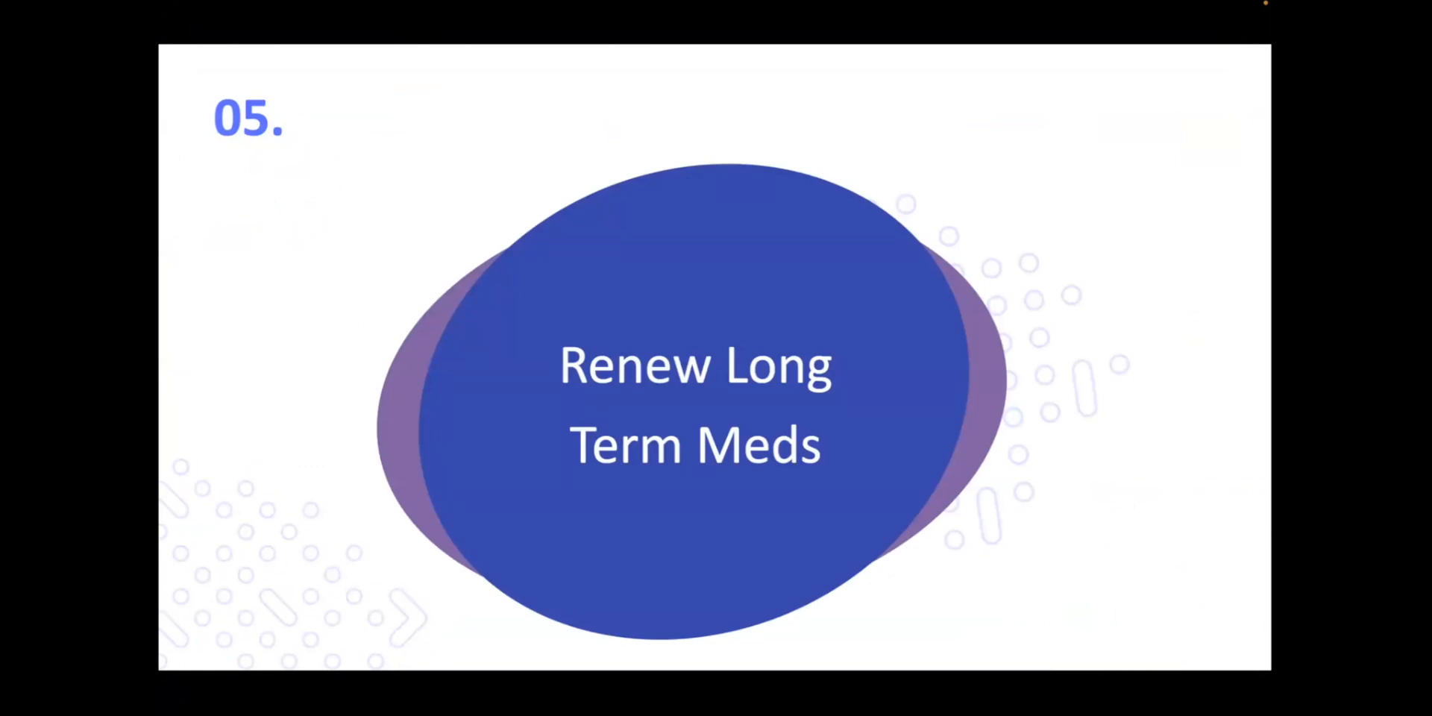
pyautogui.hotkey('ctrl', 'Up')
pyautogui.click(684, 243)
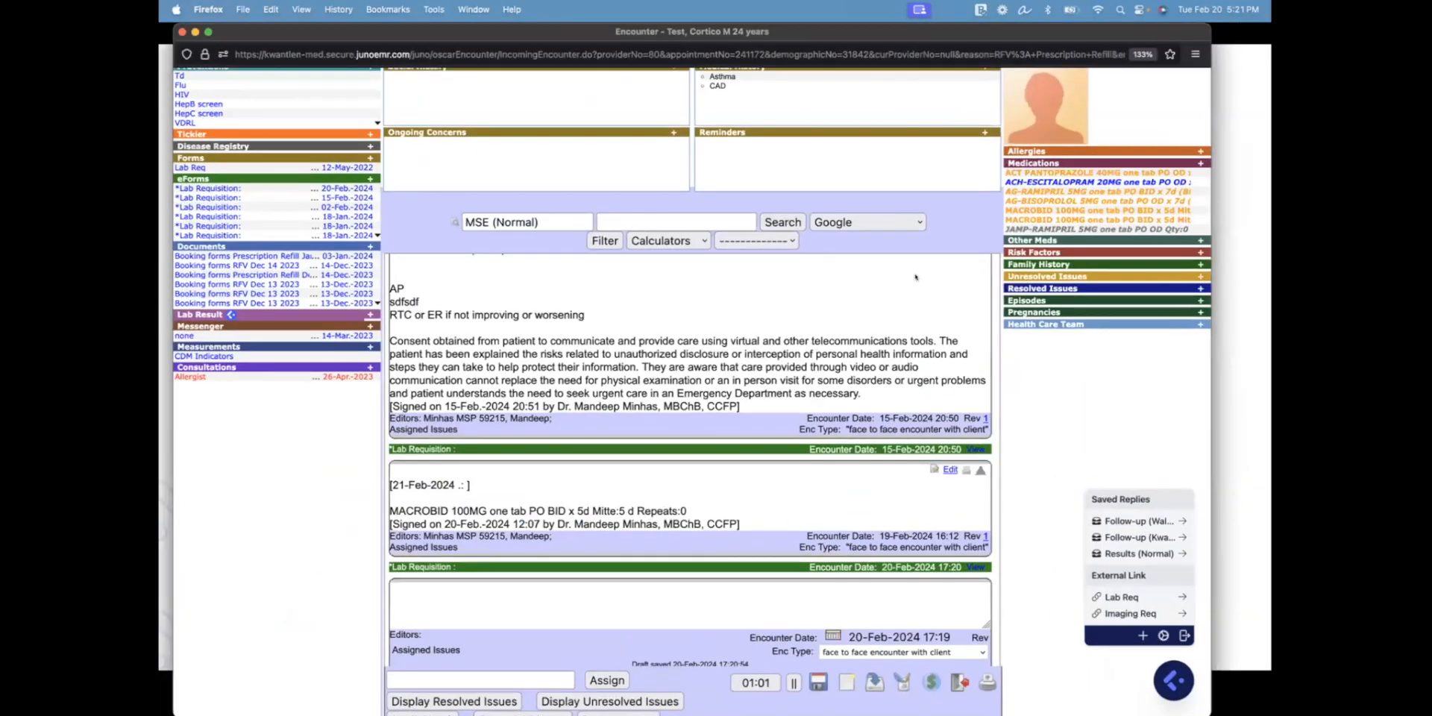
# Review the patient's prescriptions and drug profile, then close it
pyautogui.click(1030, 161)
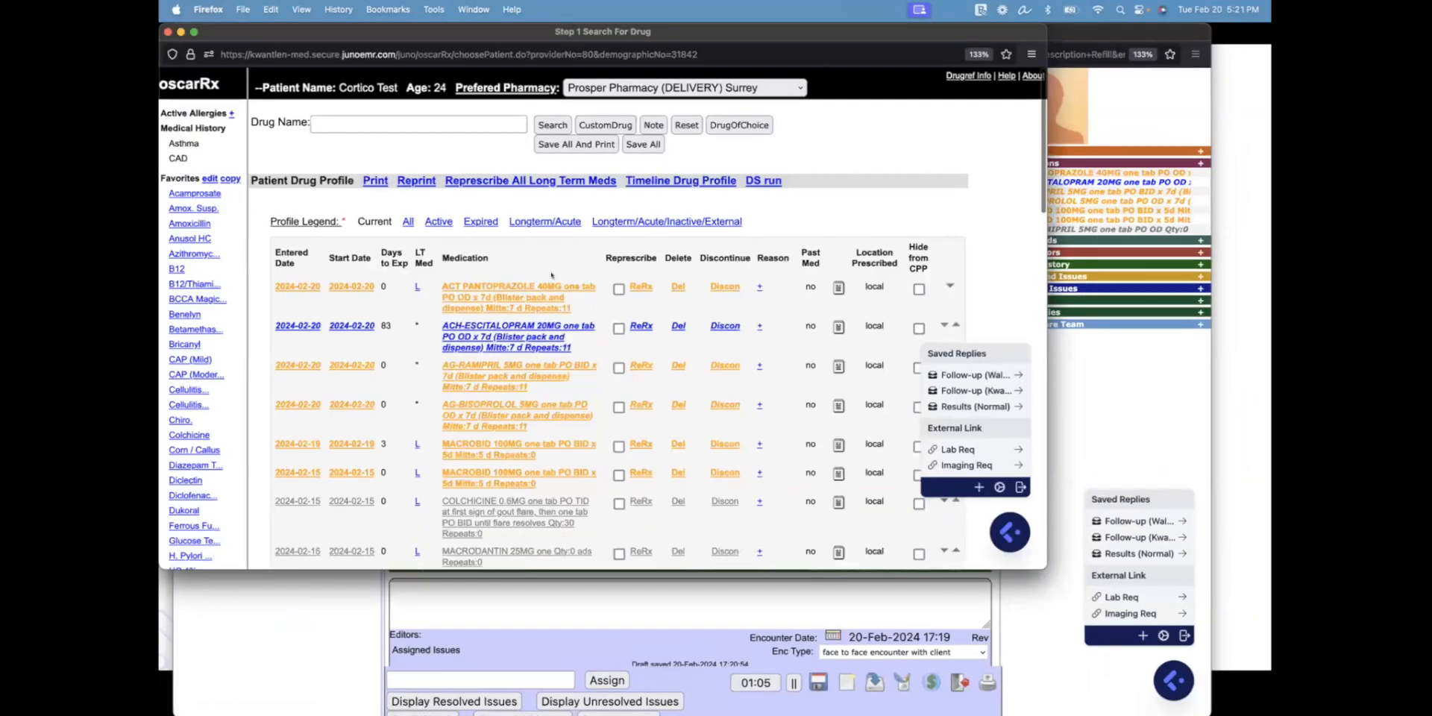
pyautogui.scroll(-1, 507, 328)
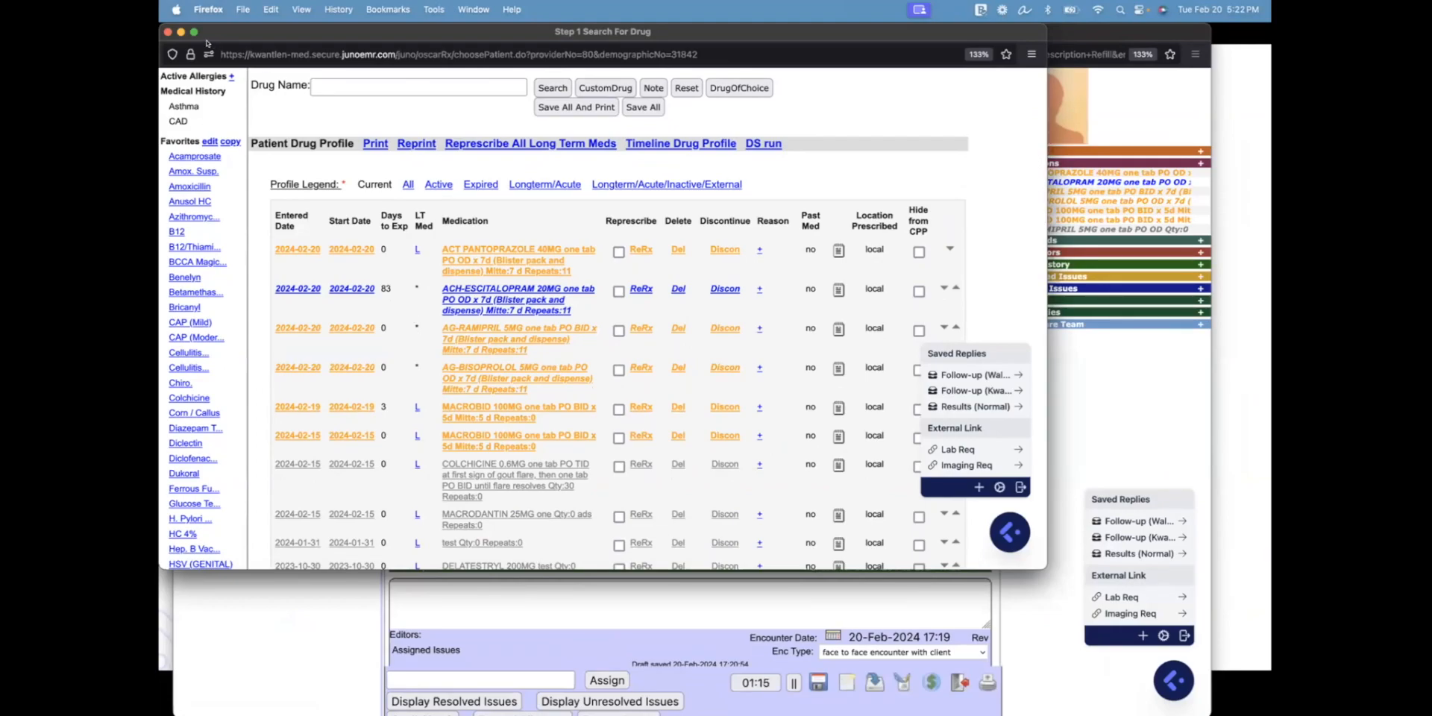
pyautogui.click(170, 32)
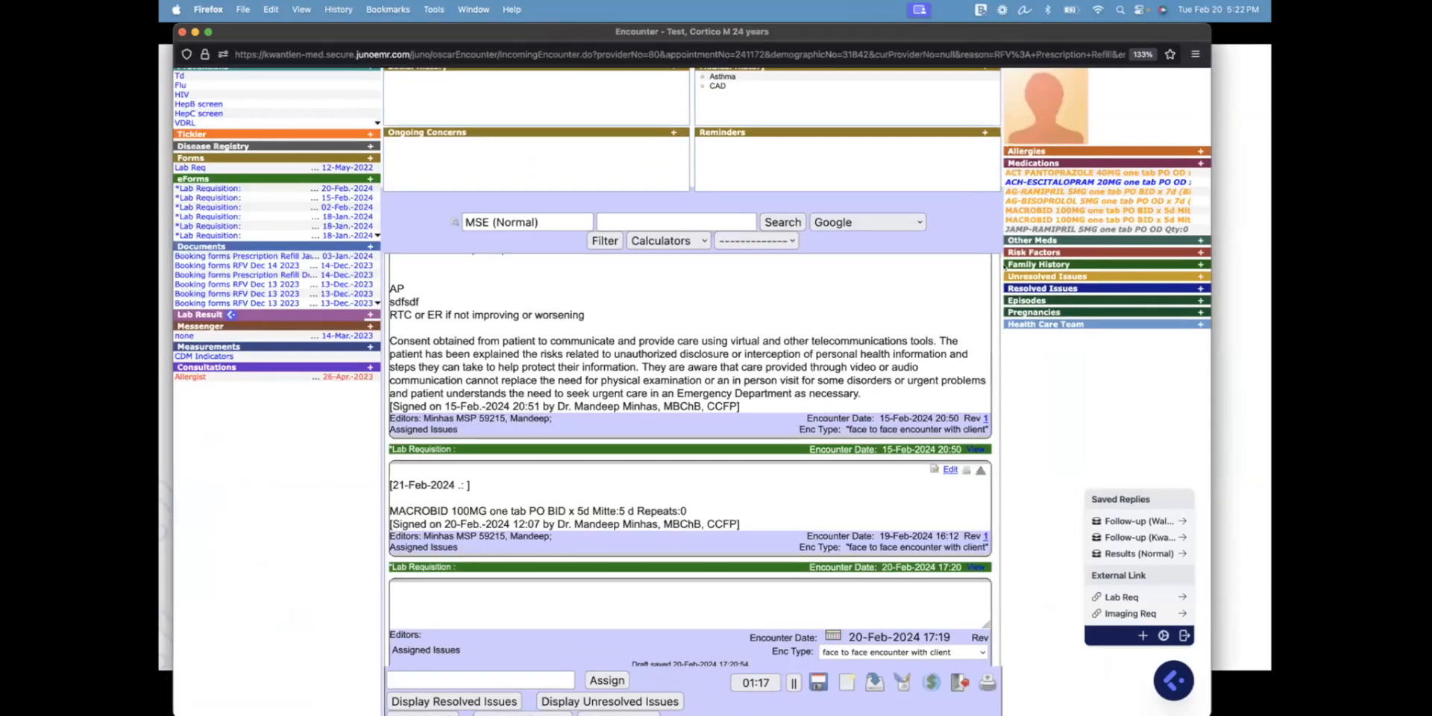
# In the long-term med renewal list, flag ACT PANTOPRAZOLE 40MG as a long-term med
pyautogui.click(1199, 163)
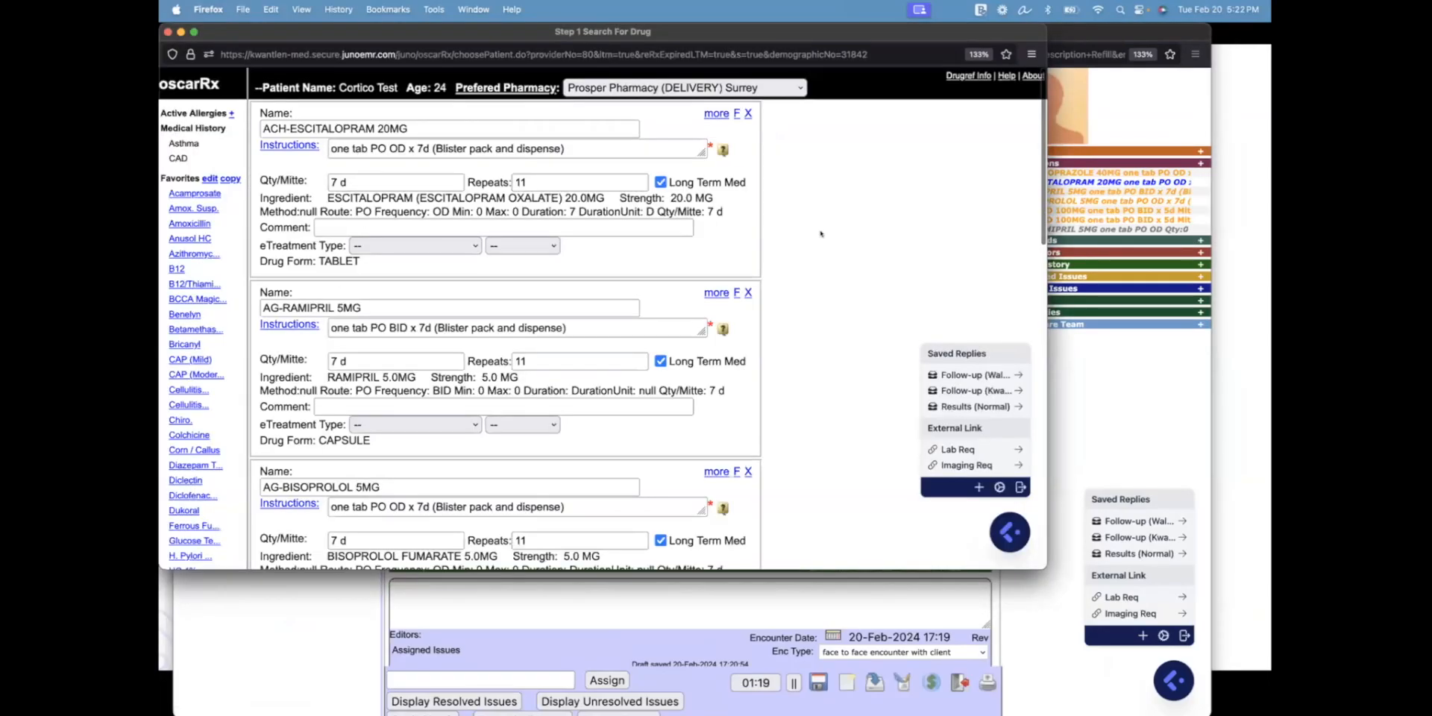
pyautogui.scroll(-5, 528, 123)
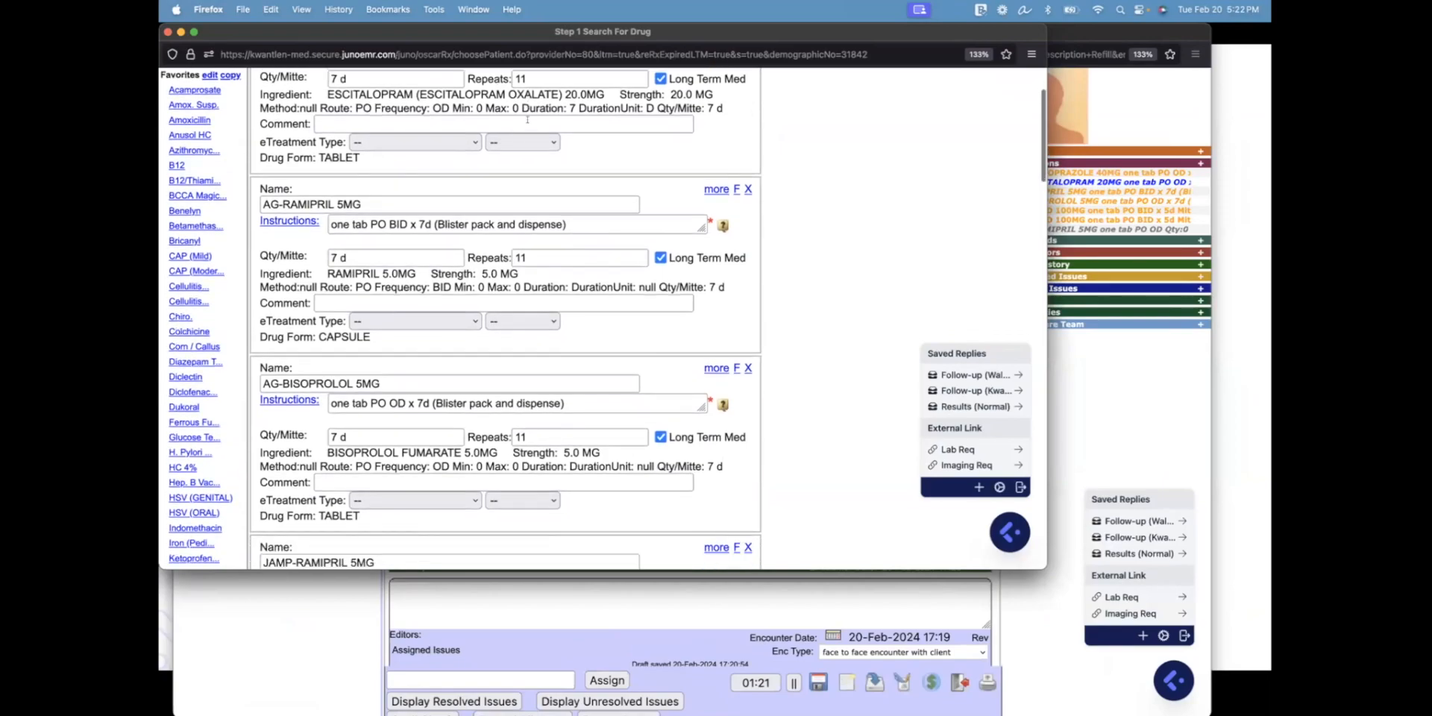
pyautogui.scroll(-3, 528, 123)
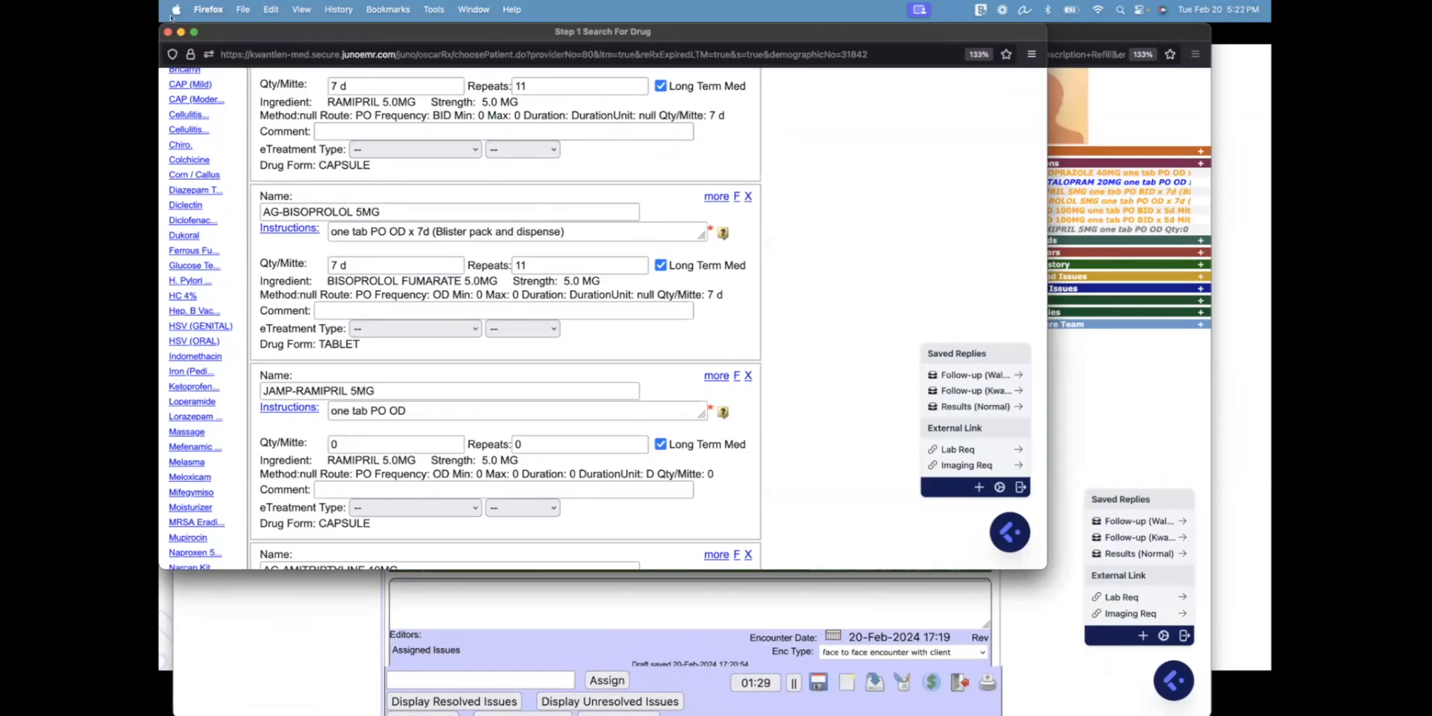
pyautogui.click(660, 264)
pyautogui.click(659, 265)
pyautogui.scroll(-8, 656, 265)
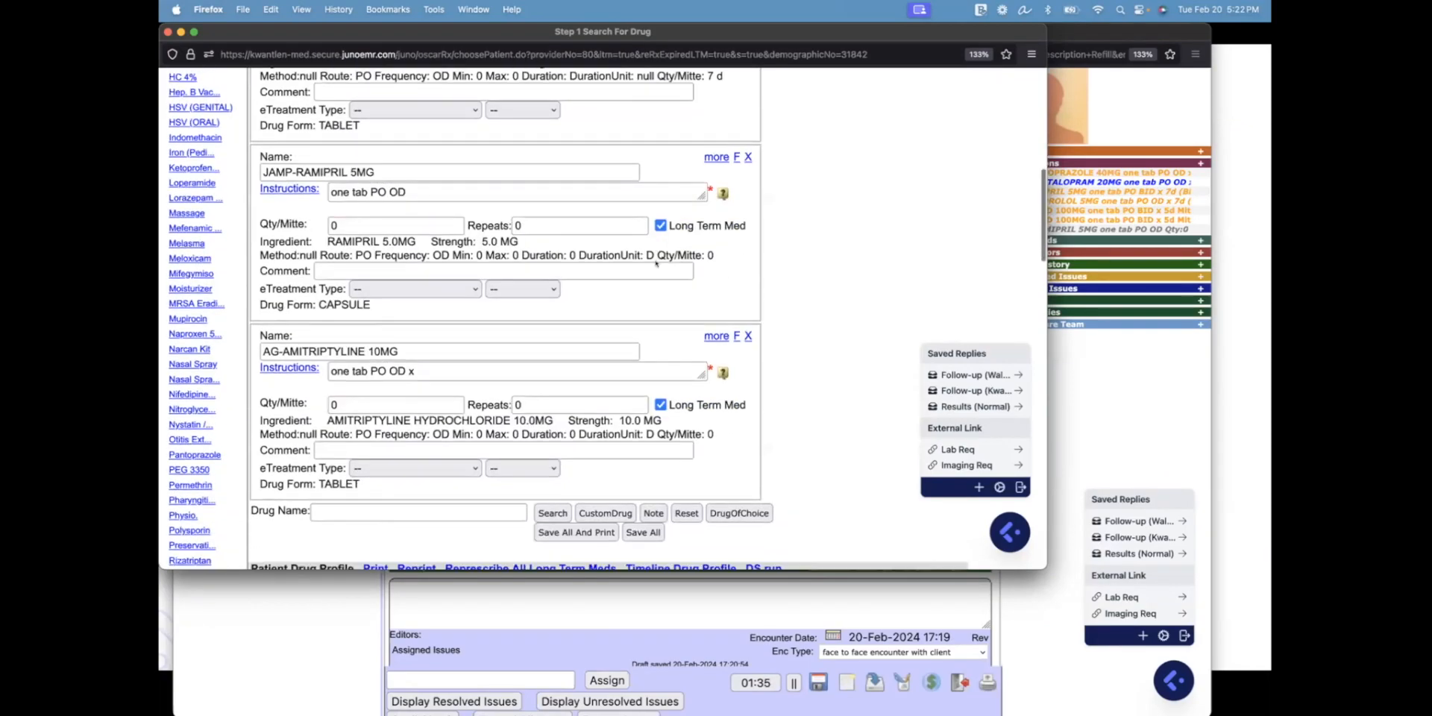
pyautogui.scroll(-2, 655, 266)
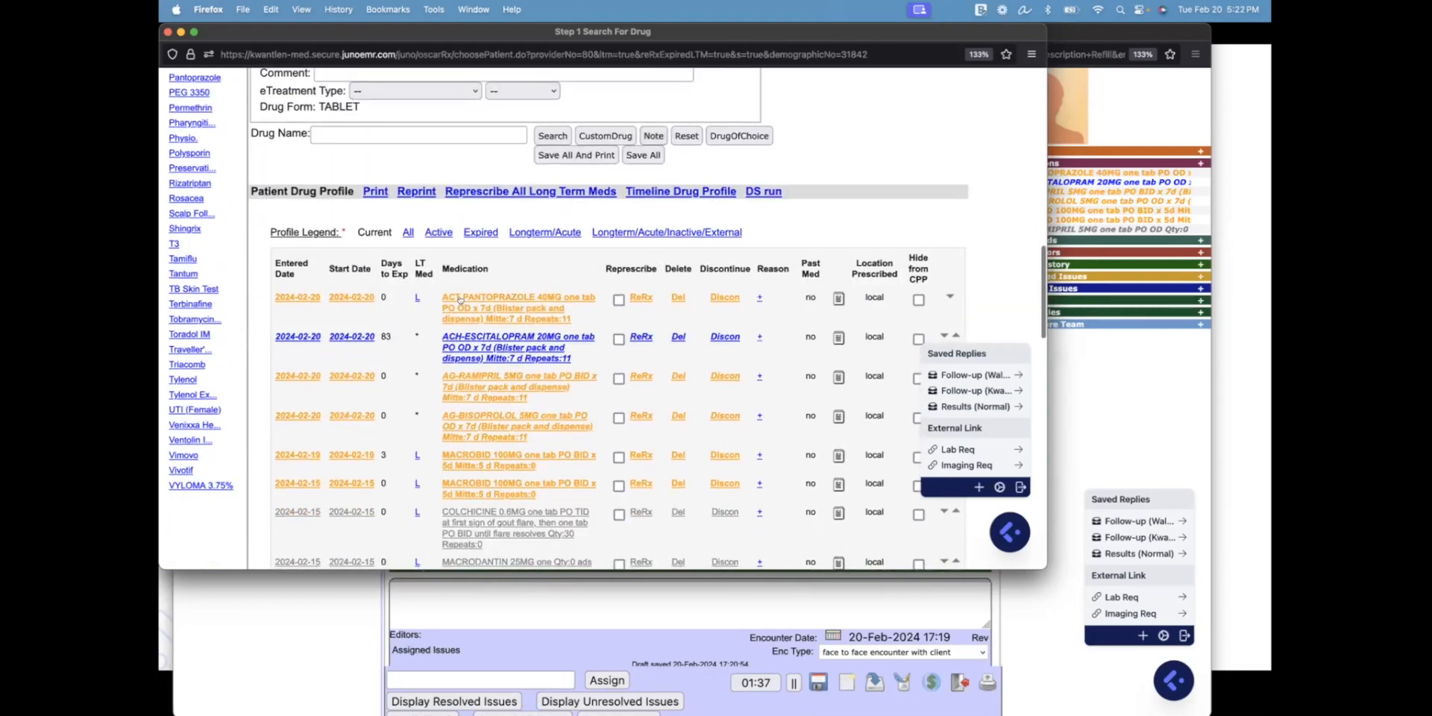
pyautogui.click(415, 299)
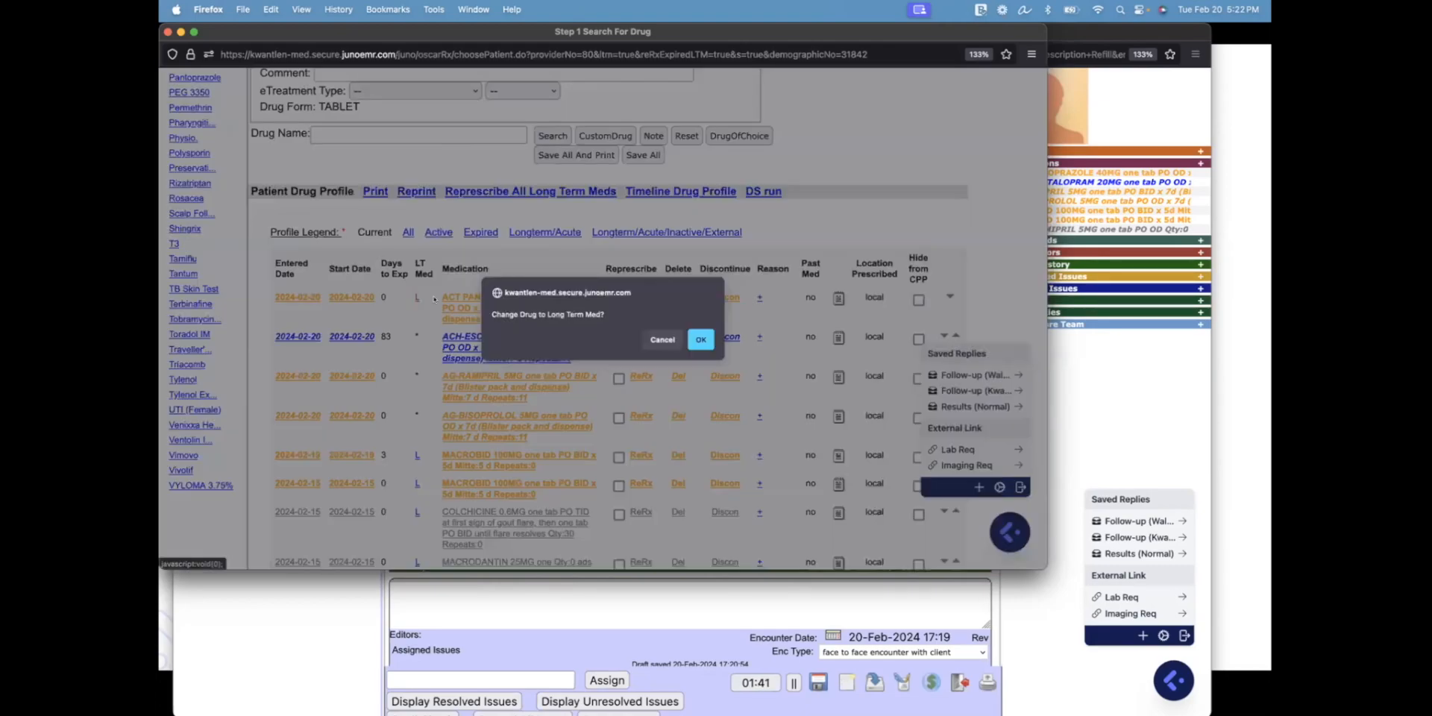
pyautogui.click(694, 340)
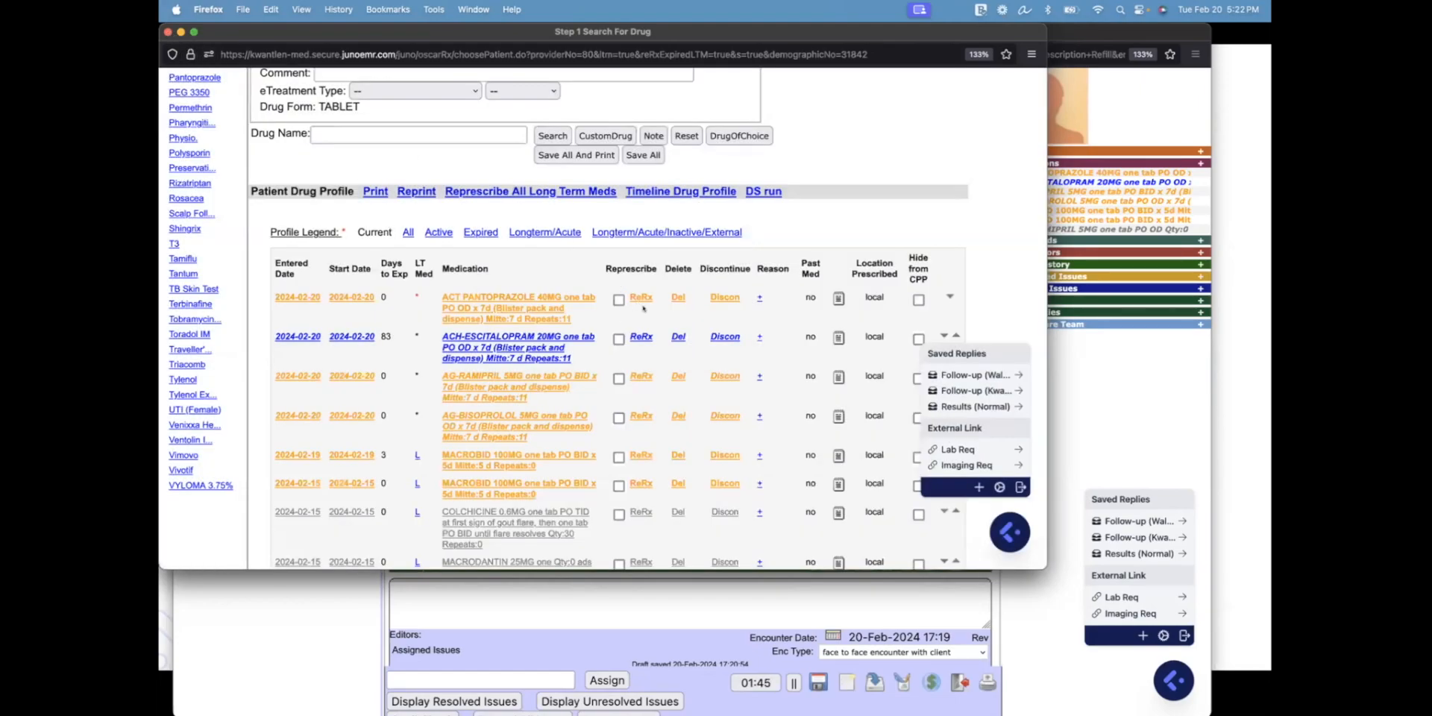
pyautogui.click(168, 31)
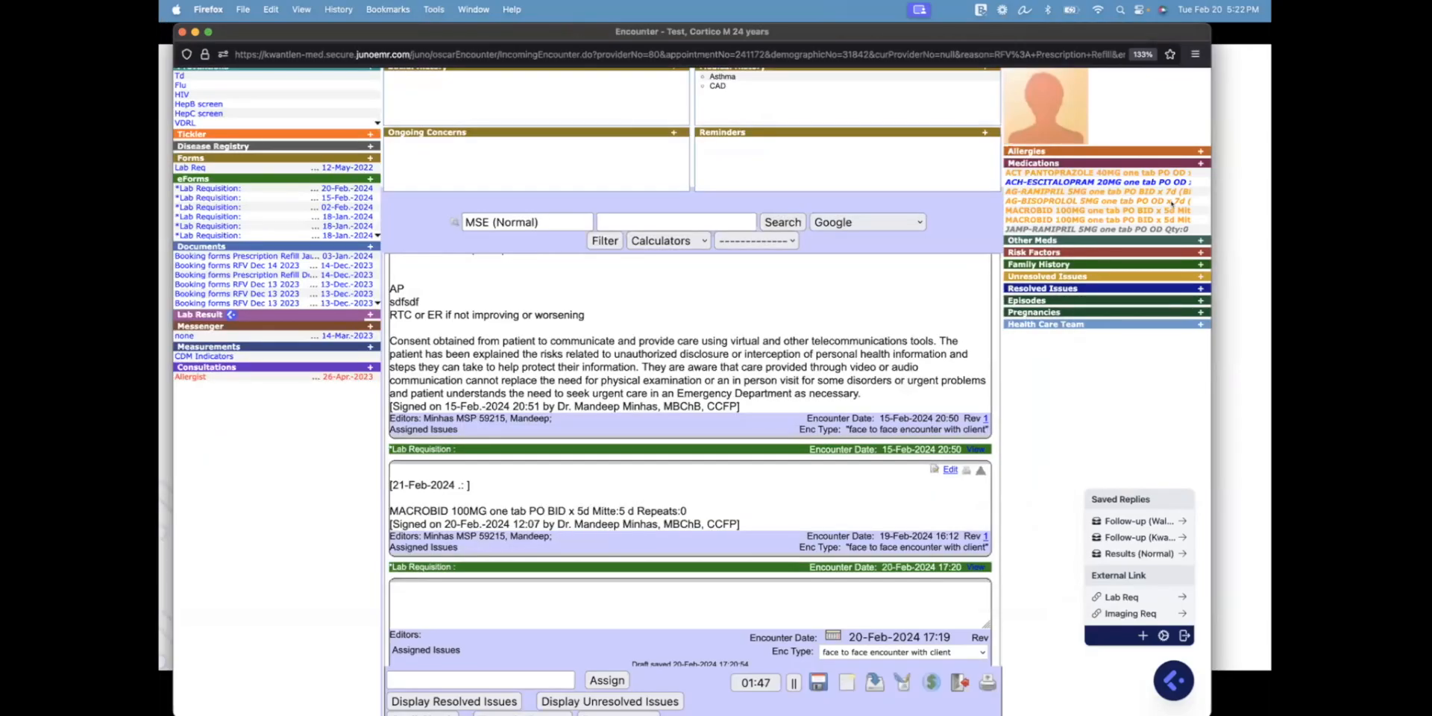
# Review the staged long-term medication renewals, then close the prescribing window
pyautogui.click(1198, 162)
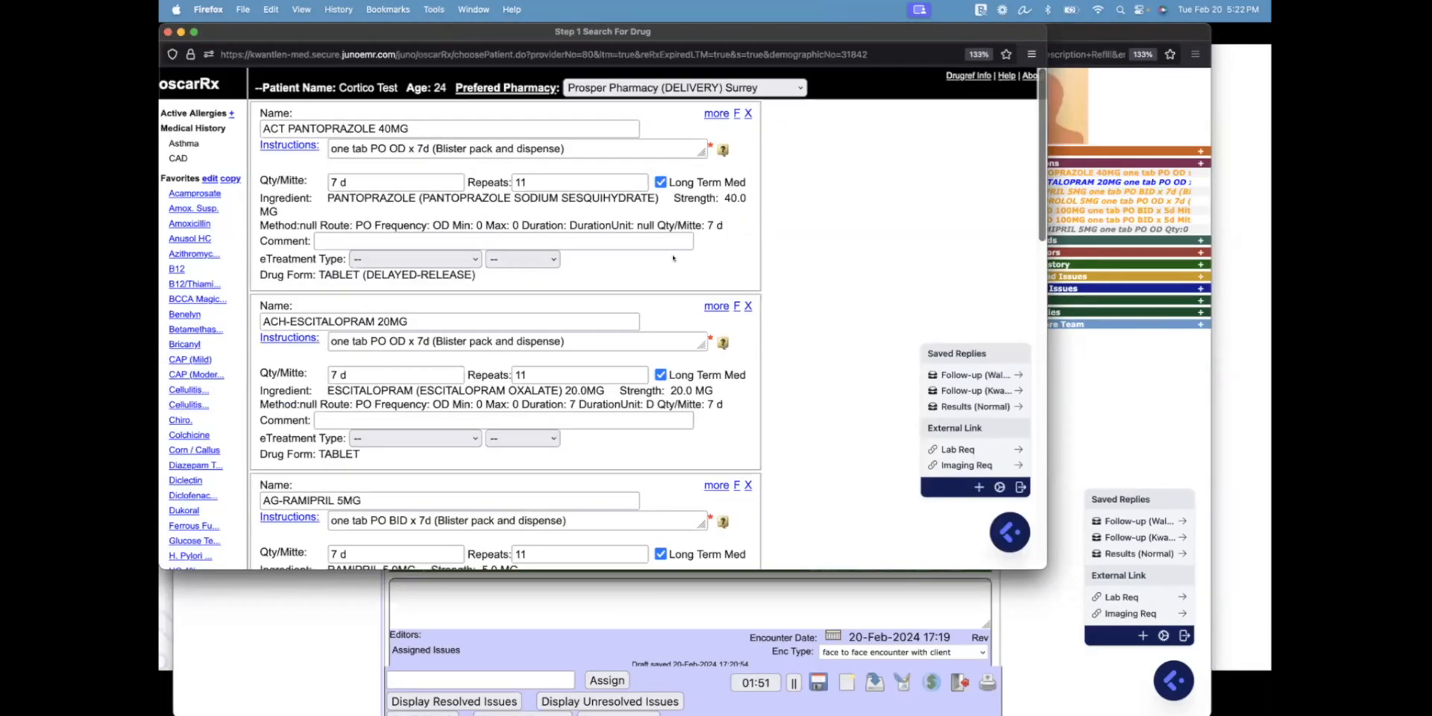
pyautogui.scroll(-2, 509, 192)
pyautogui.scroll(-4, 510, 192)
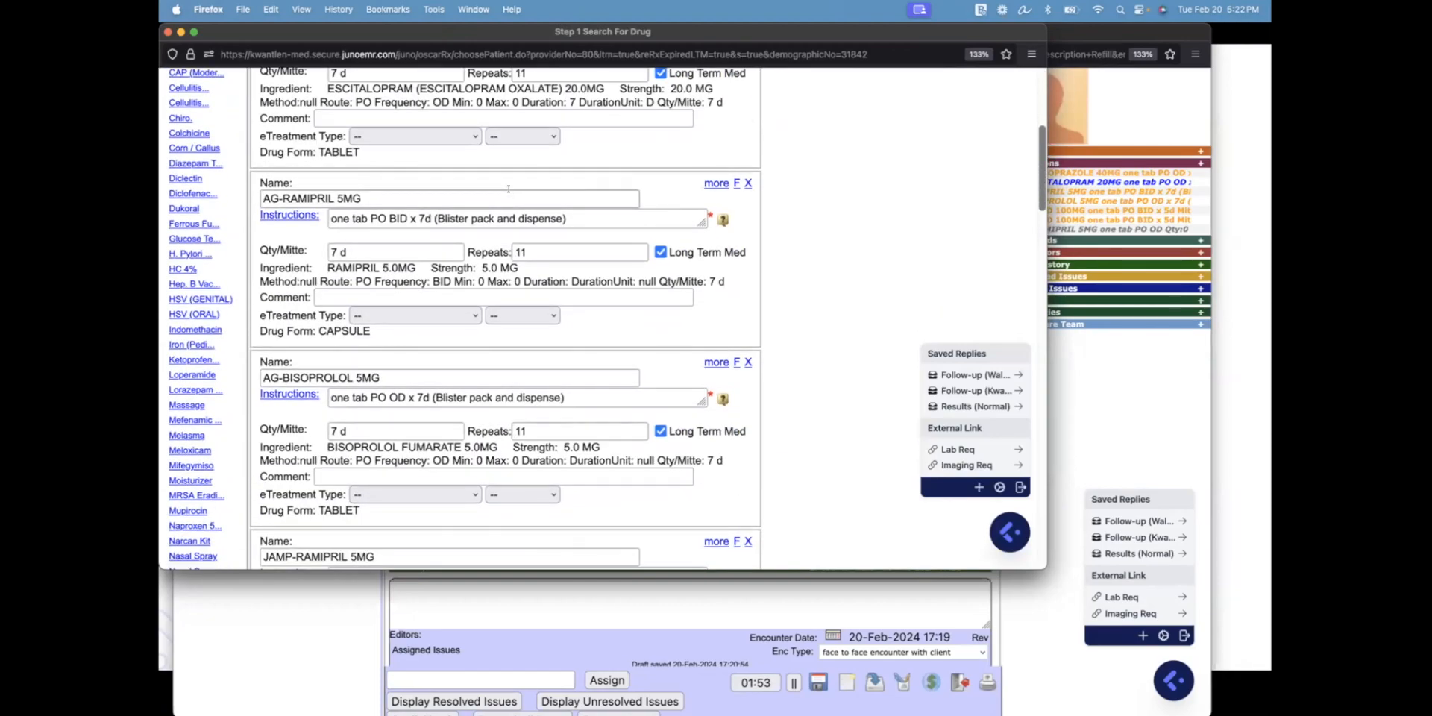
pyautogui.scroll(-6, 508, 188)
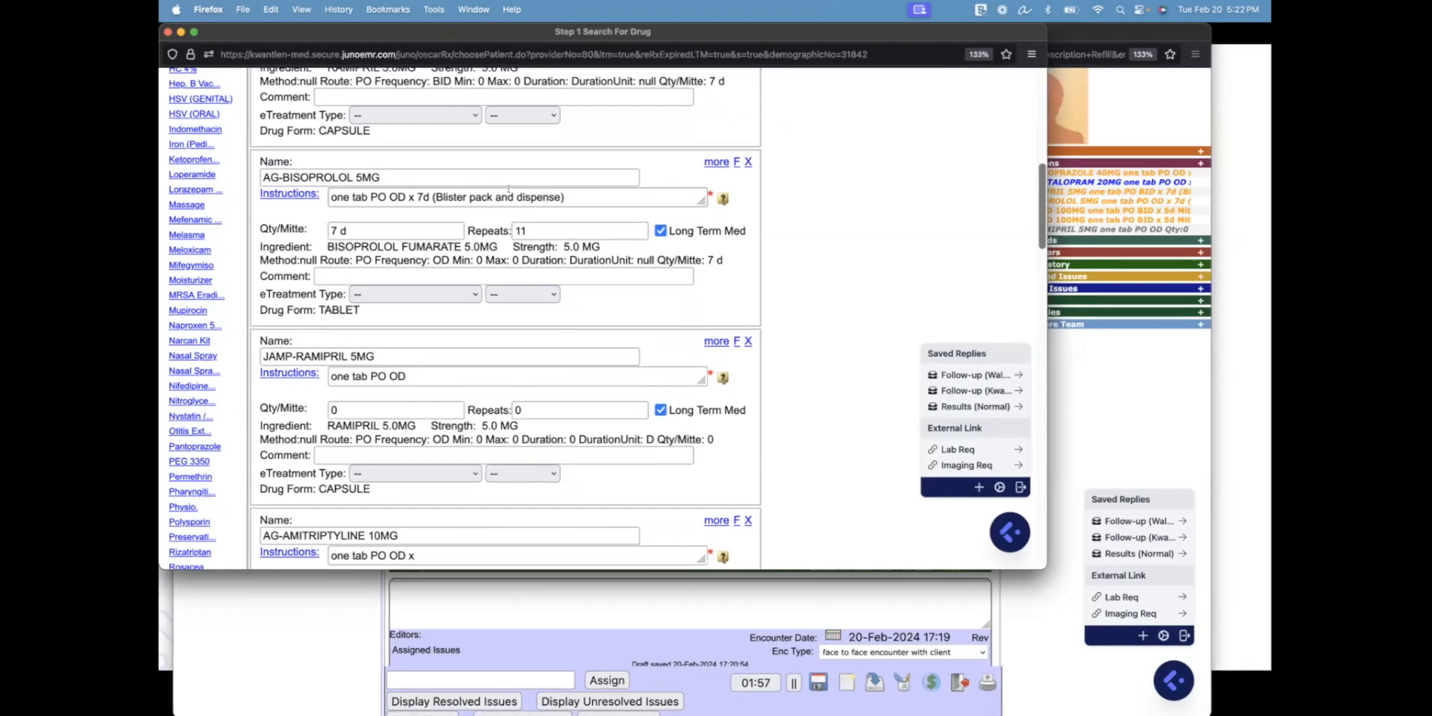
pyautogui.scroll(-1, 508, 189)
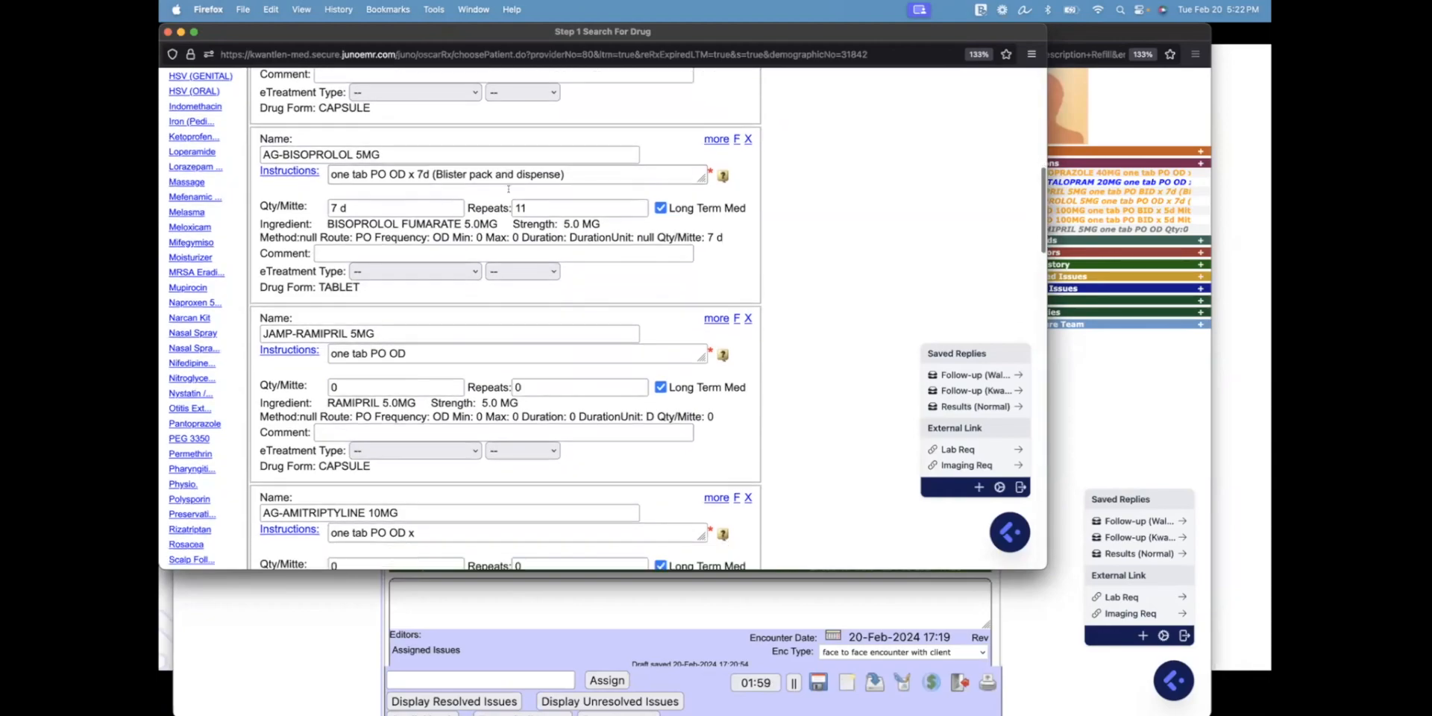
pyautogui.scroll(-2, 507, 189)
pyautogui.scroll(-3, 508, 189)
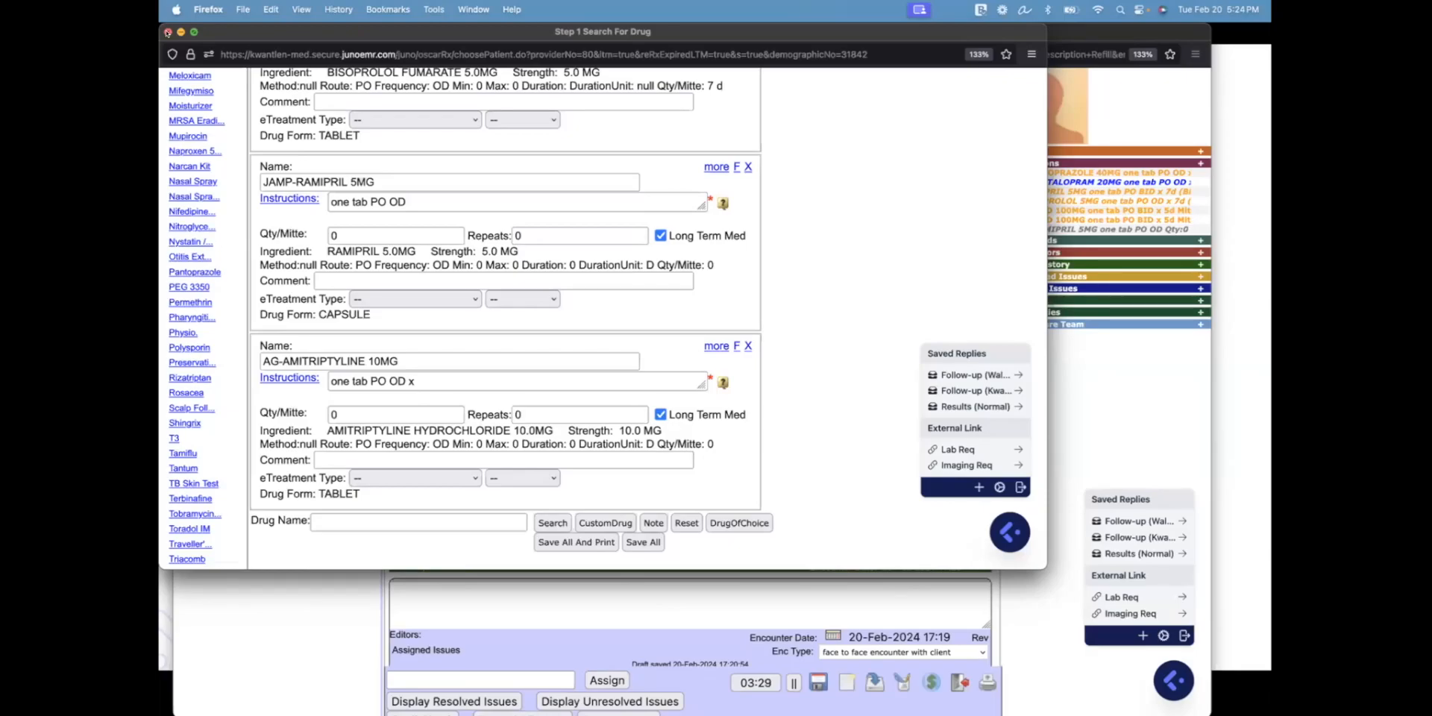
pyautogui.click(168, 32)
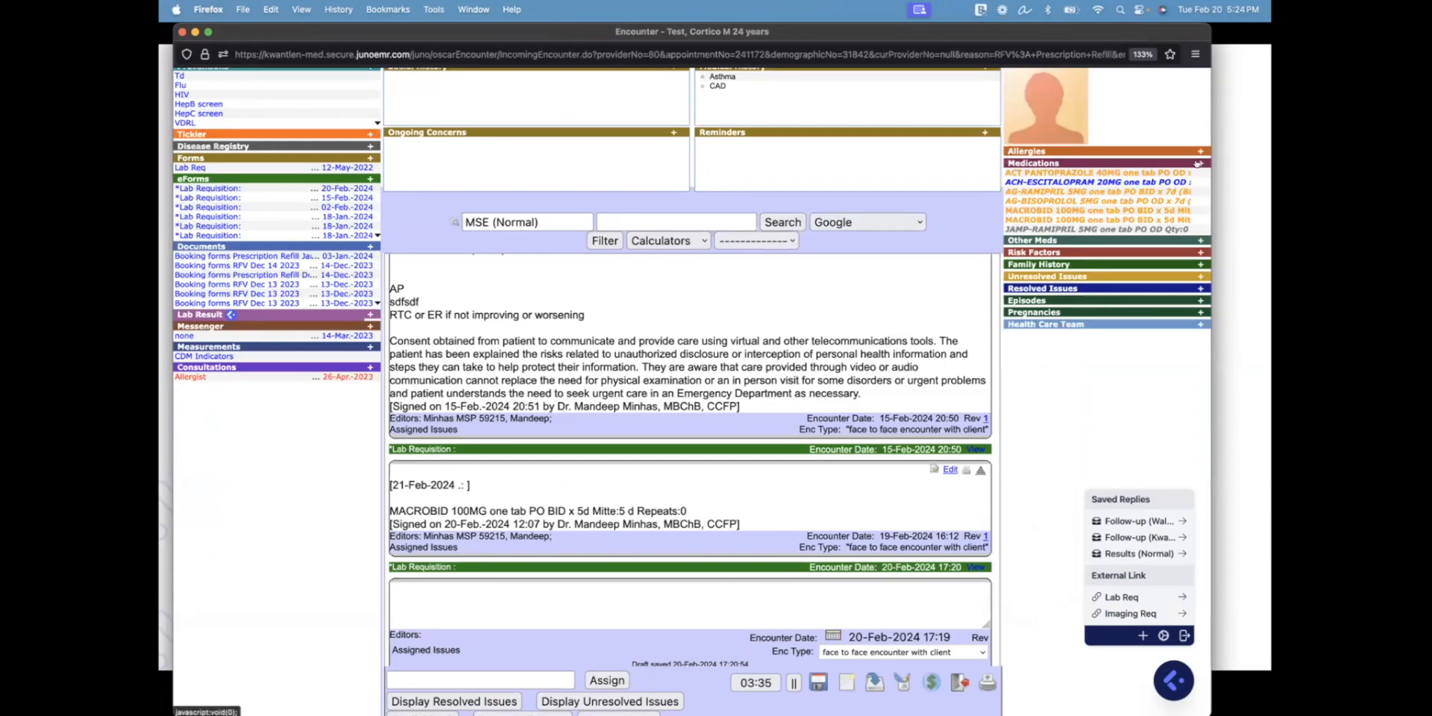
# Reopen the patient's drug profile listing the long-term meds
pyautogui.click(1027, 162)
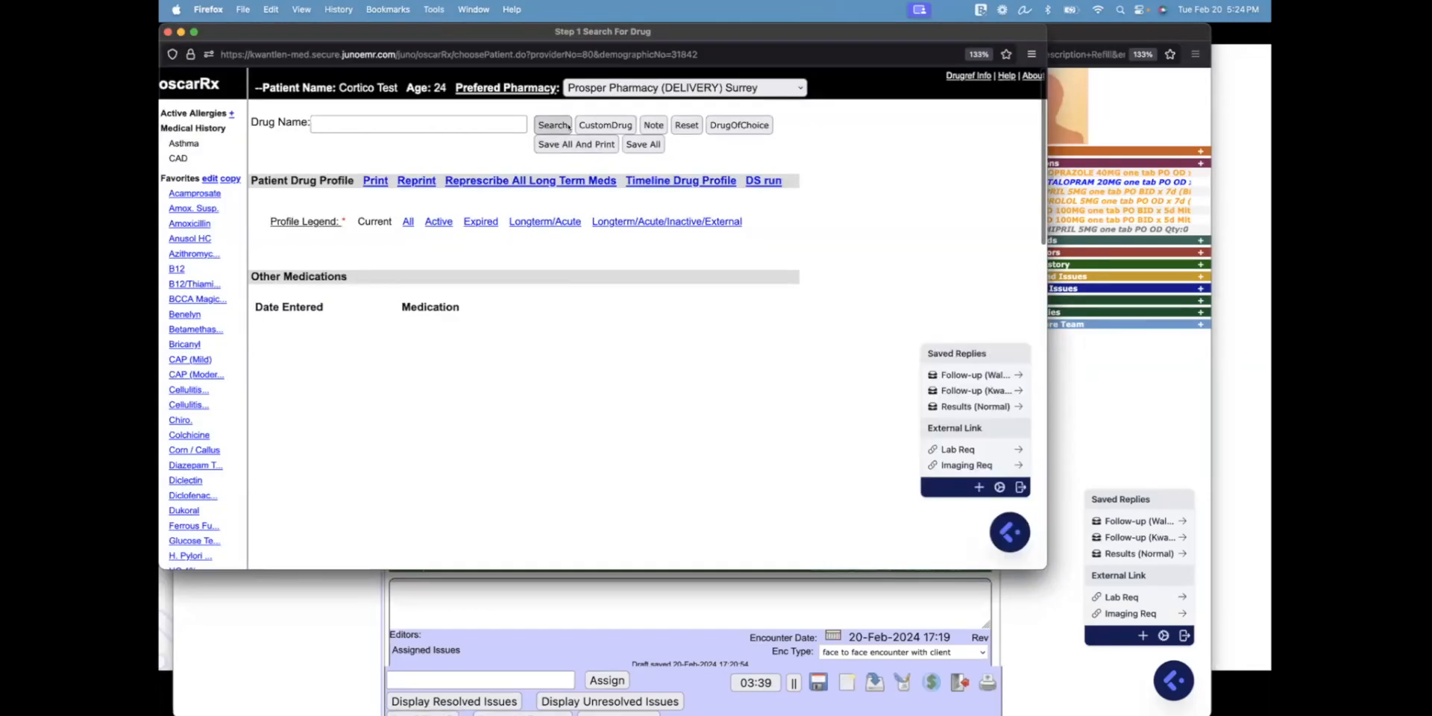
pyautogui.scroll(-1, 385, 388)
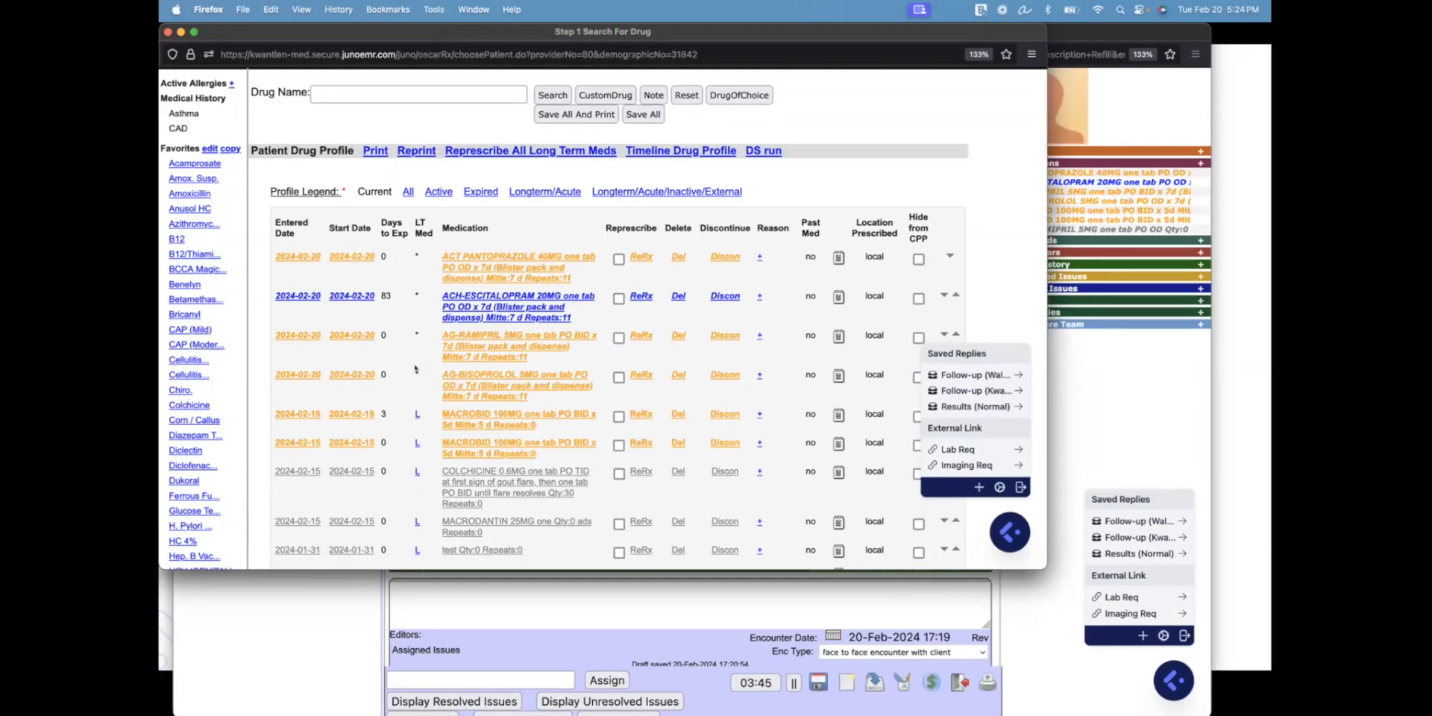
pyautogui.hotkey('ctrl', 'Up')
# Move the slideshow past the pharmacy Pro-Tip to '06. Prescription Shortcuts'
pyautogui.click(1061, 361)
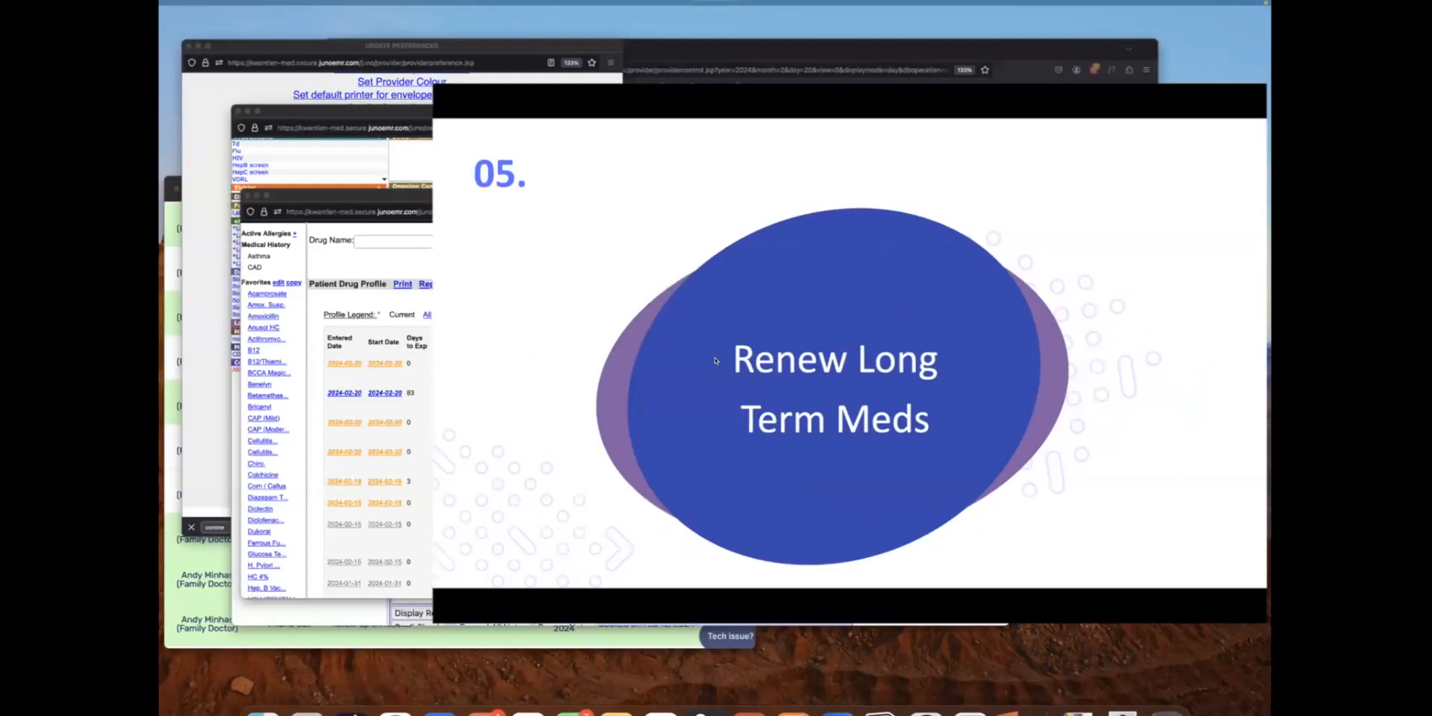
pyautogui.press('Right')
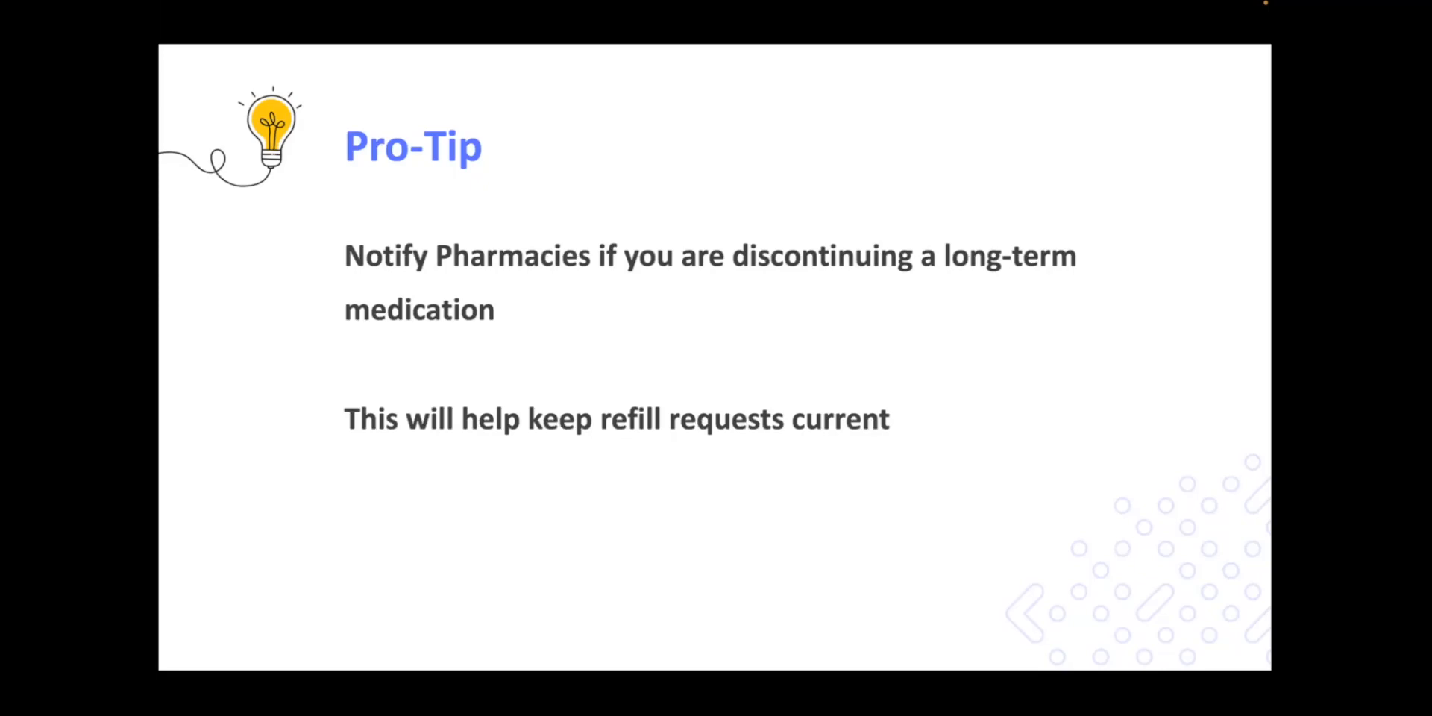
pyautogui.press('Right')
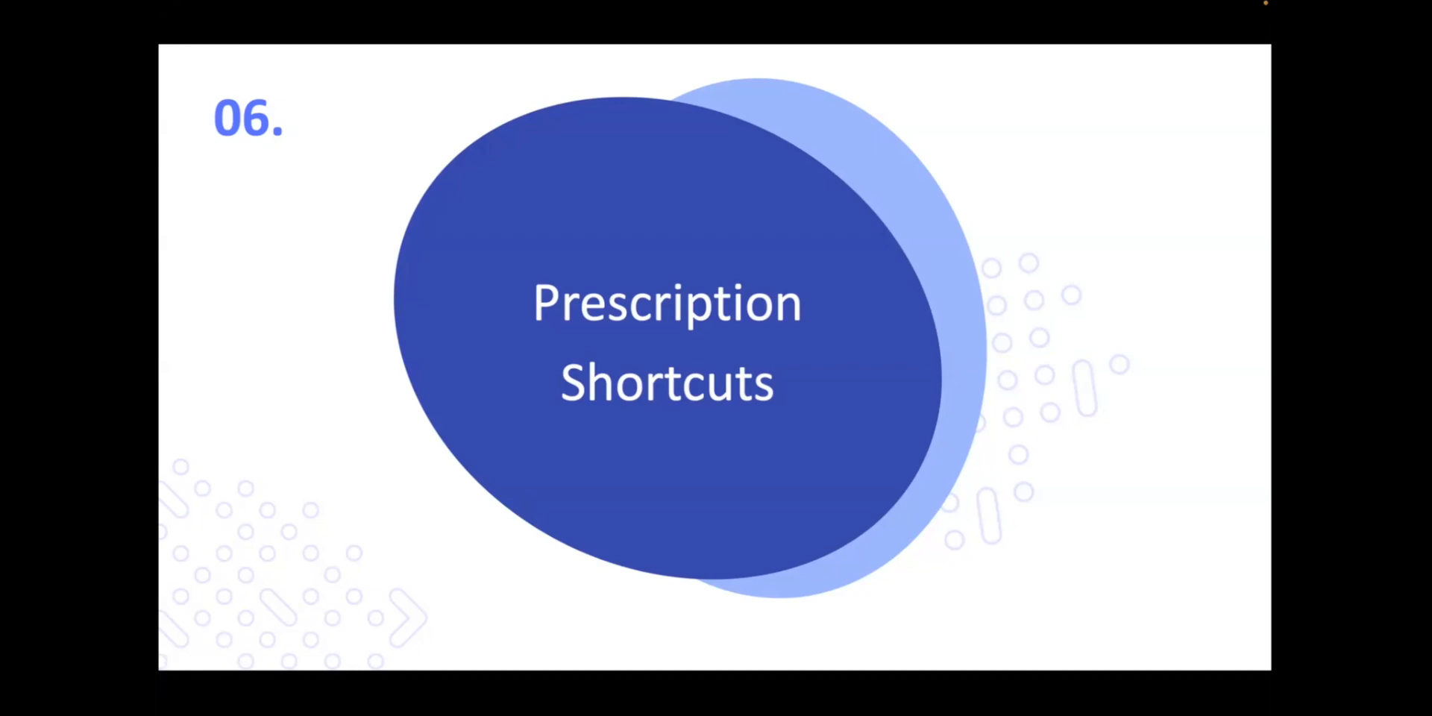
pyautogui.hotkey('ctrl', 'Up')
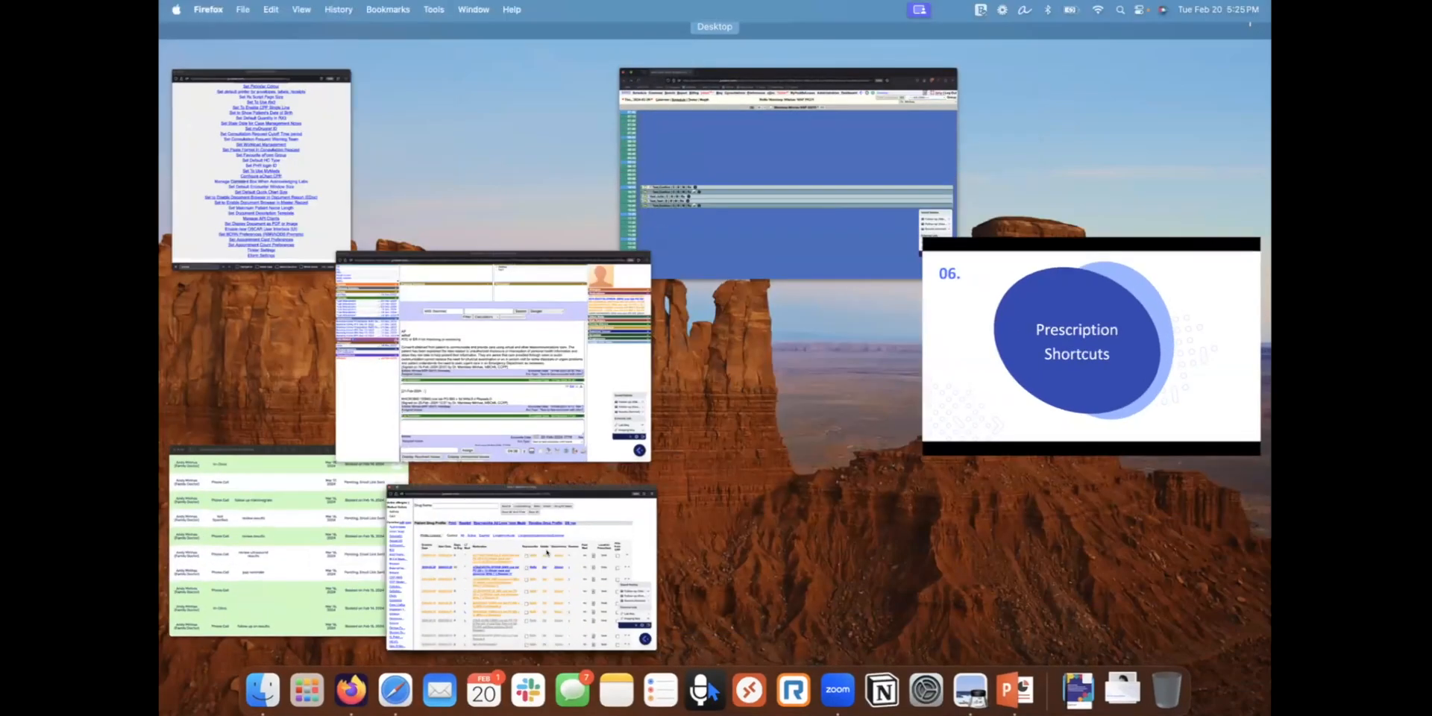
# Close the old drug profile and stage AG-AMOXICILLIN 500MG, one tab PO TID x 7 days, via 'amo'
pyautogui.click(547, 552)
pyautogui.click(169, 32)
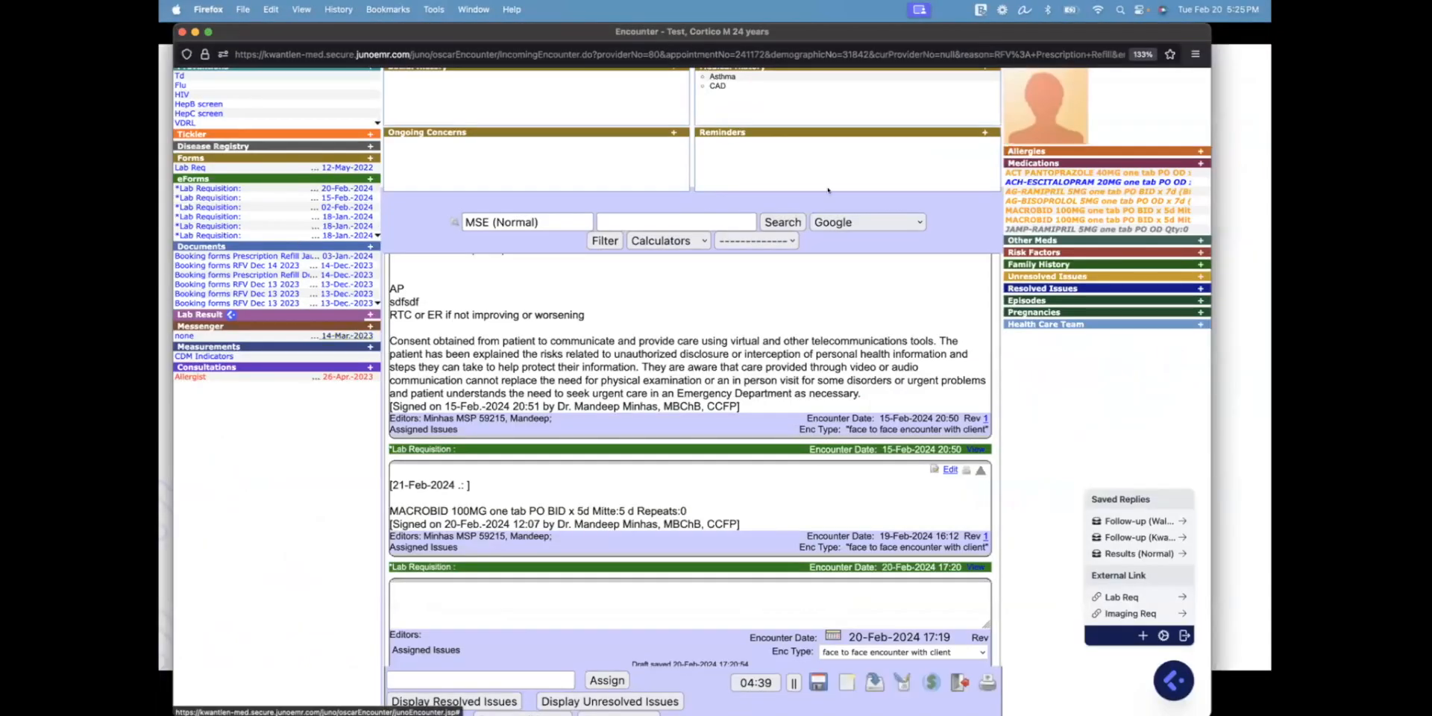
pyautogui.click(1015, 163)
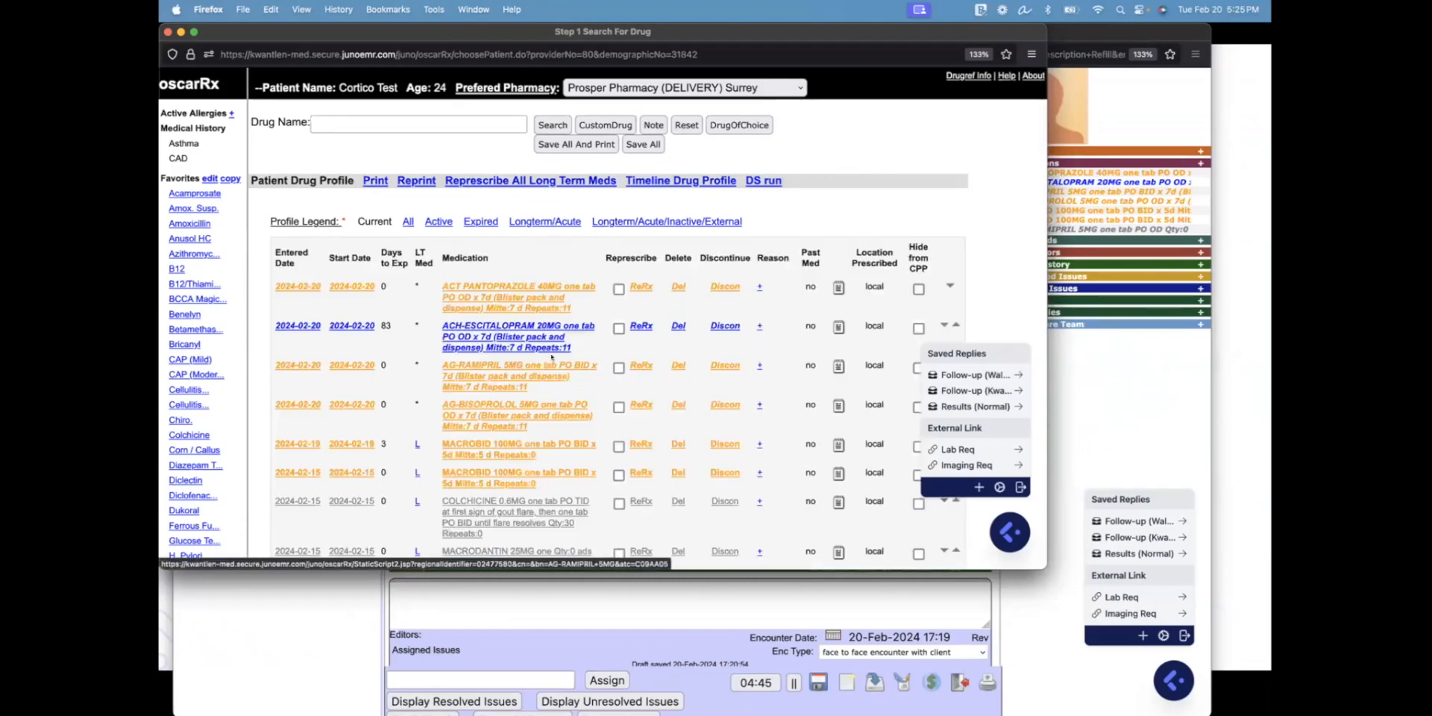
pyautogui.click(418, 125)
pyautogui.write('amo')
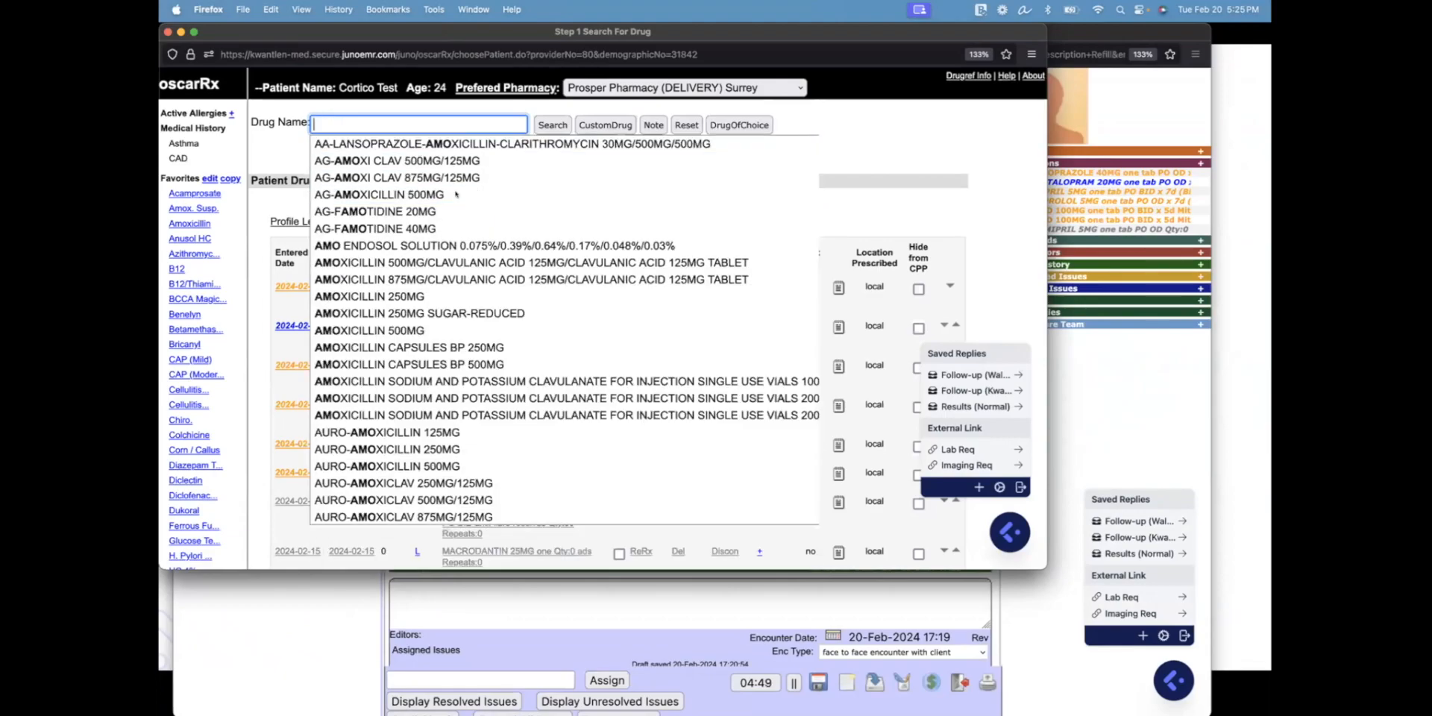
pyautogui.click(432, 195)
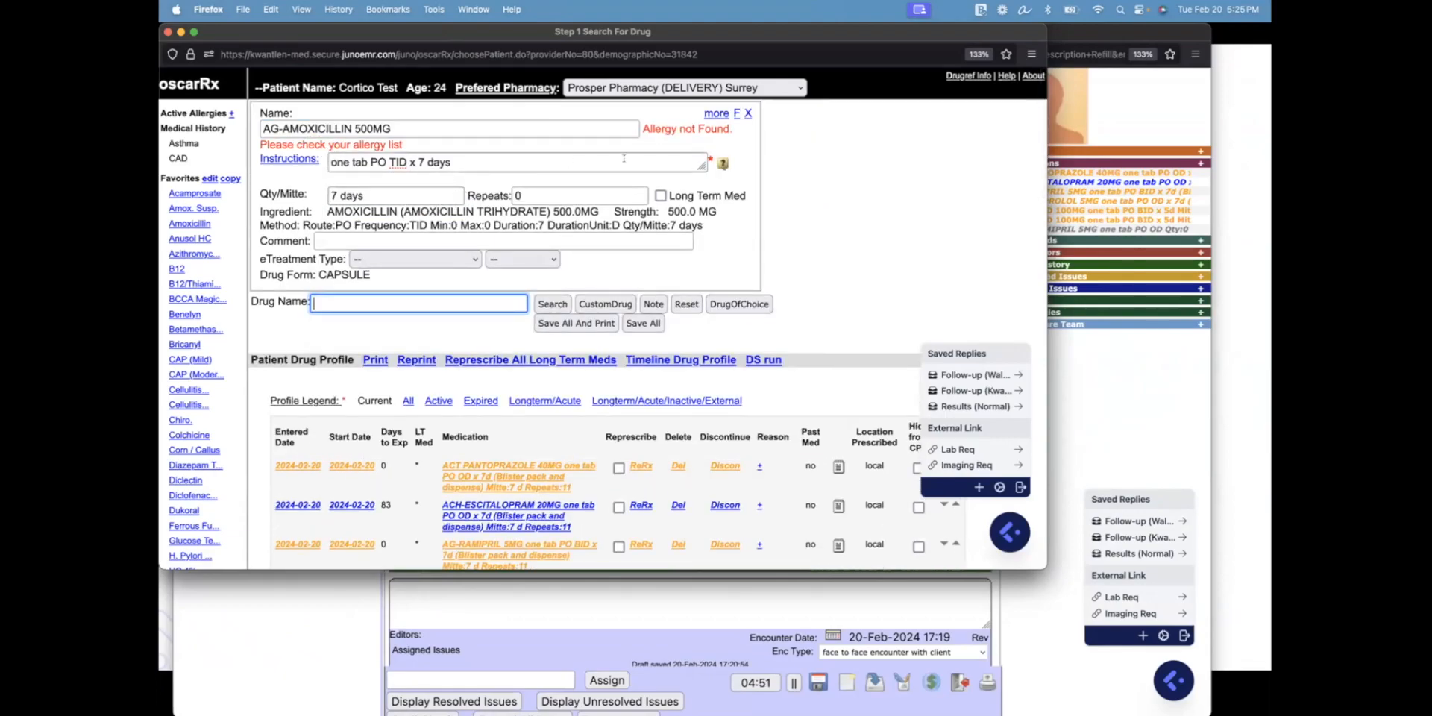
pyautogui.click(734, 113)
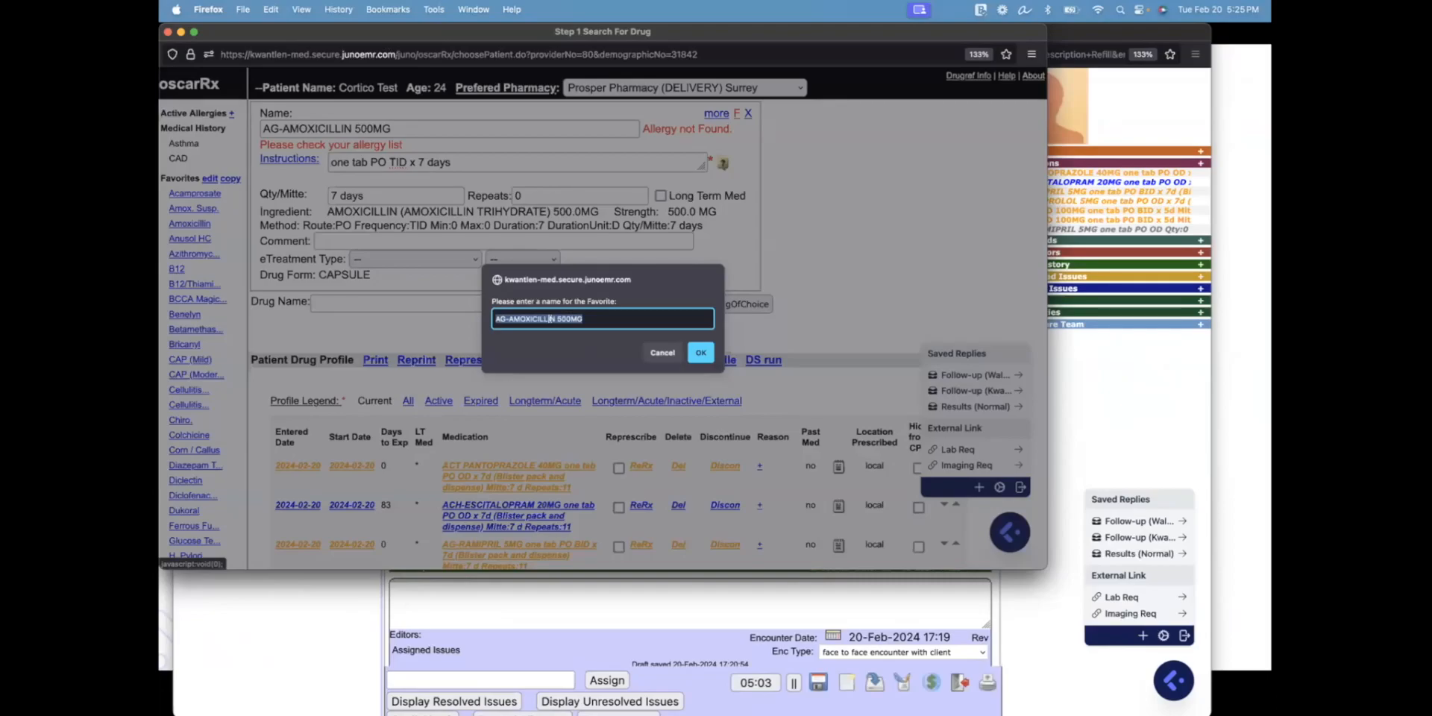
pyautogui.write('CAP (7')
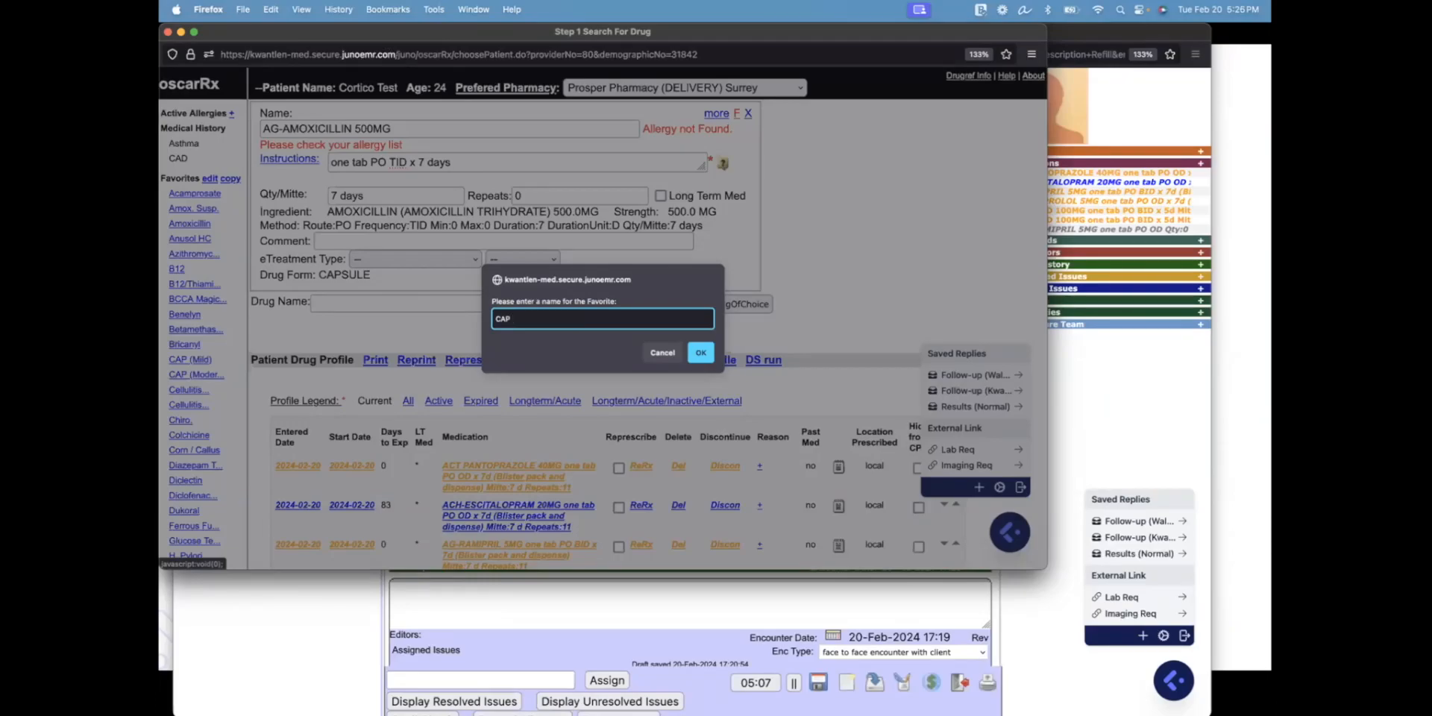
pyautogui.write('d)')
pyautogui.tripleClick(546, 314)
pyautogui.write('AMoc')
pyautogui.write('icillin')
pyautogui.click(654, 354)
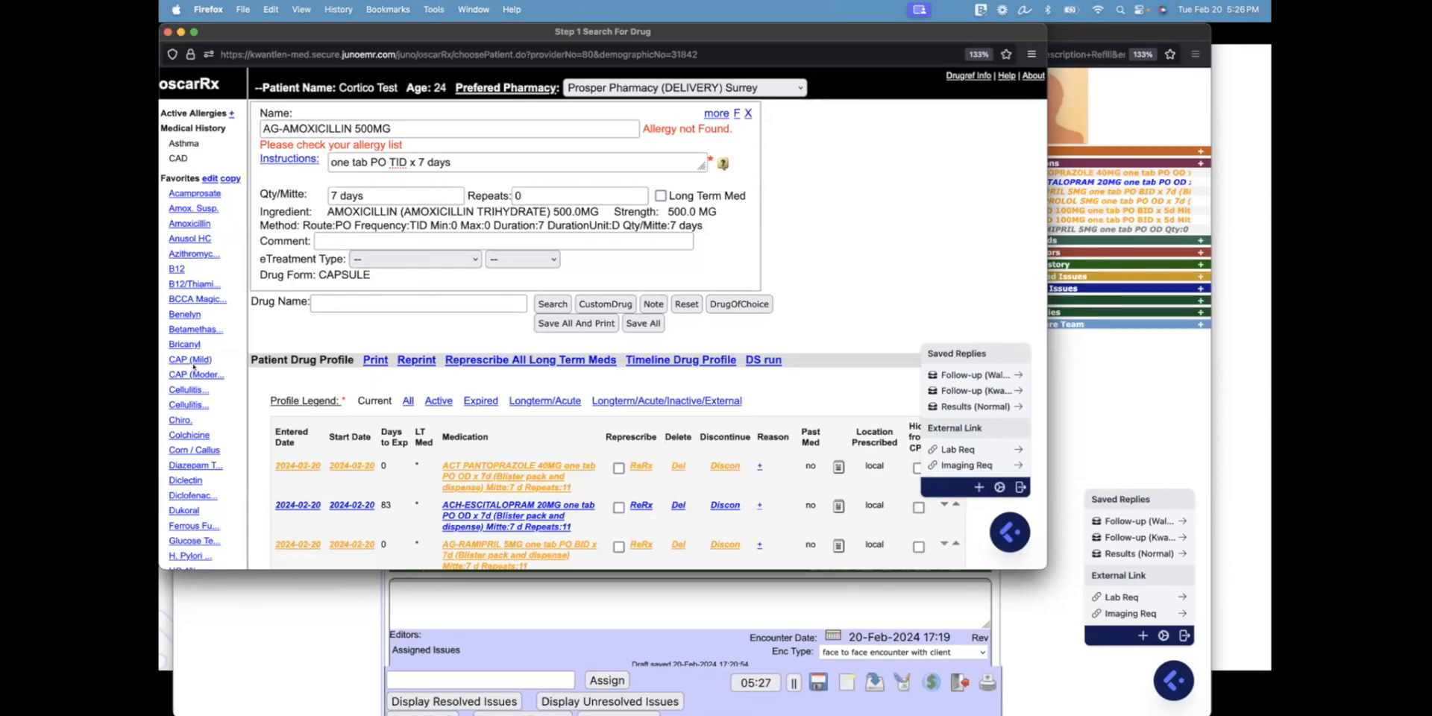
# Find the 'otit' favourite and add the Otitis Ext. Locacorten Vioform ear drops
pyautogui.press('super+f')
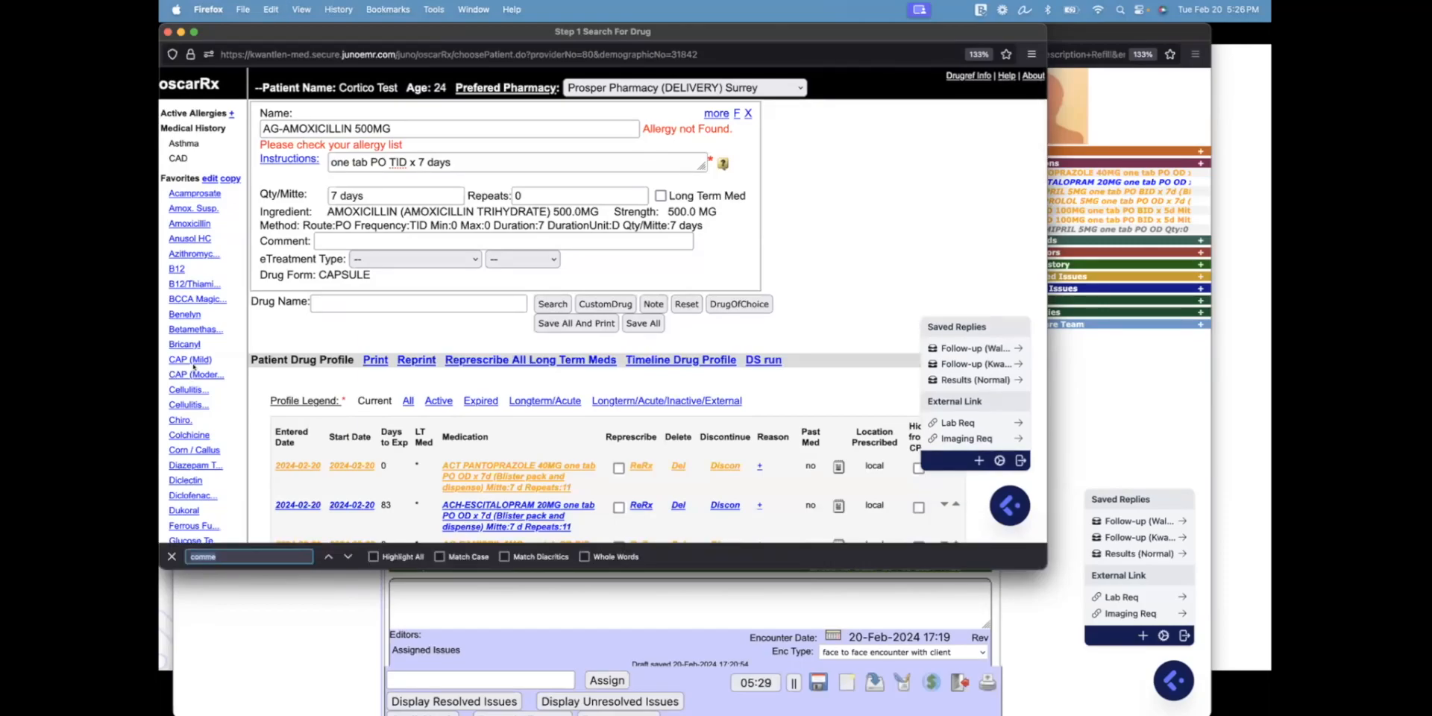
pyautogui.write('otit')
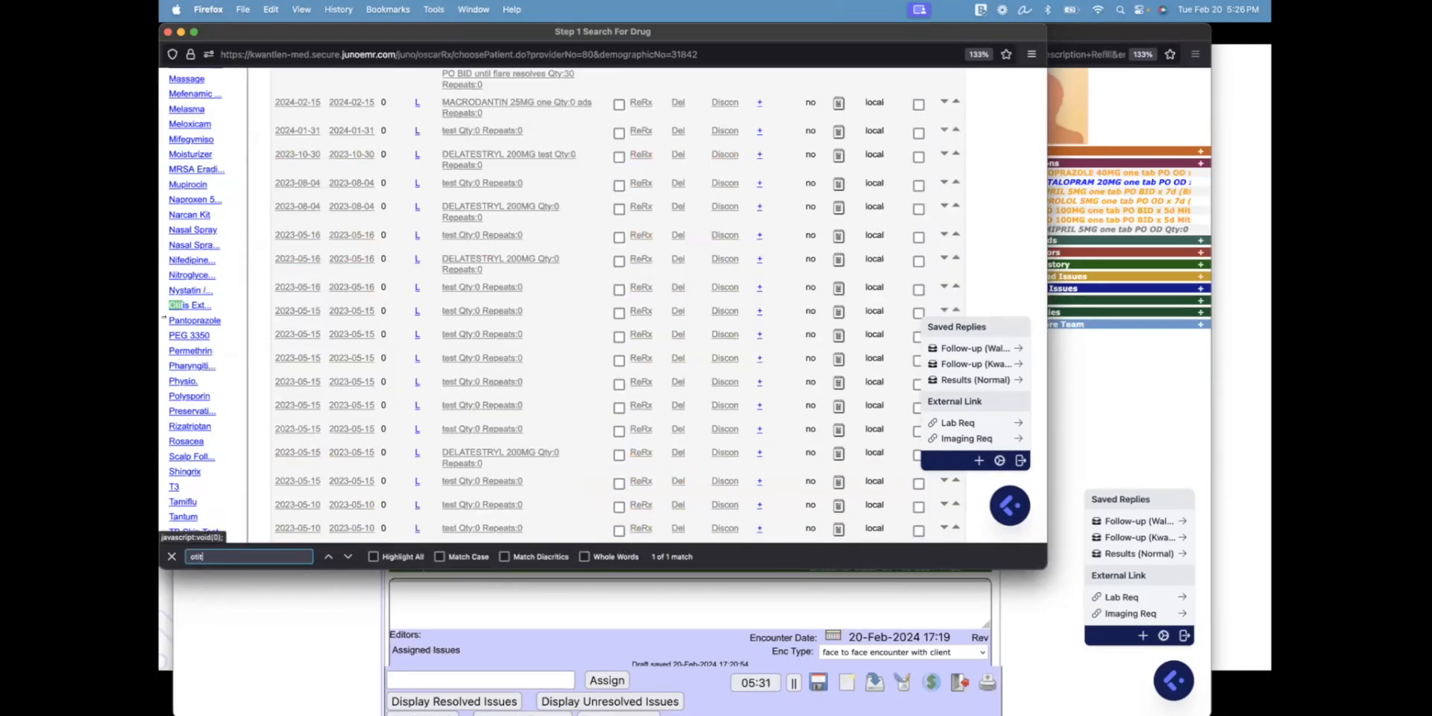
pyautogui.click(189, 305)
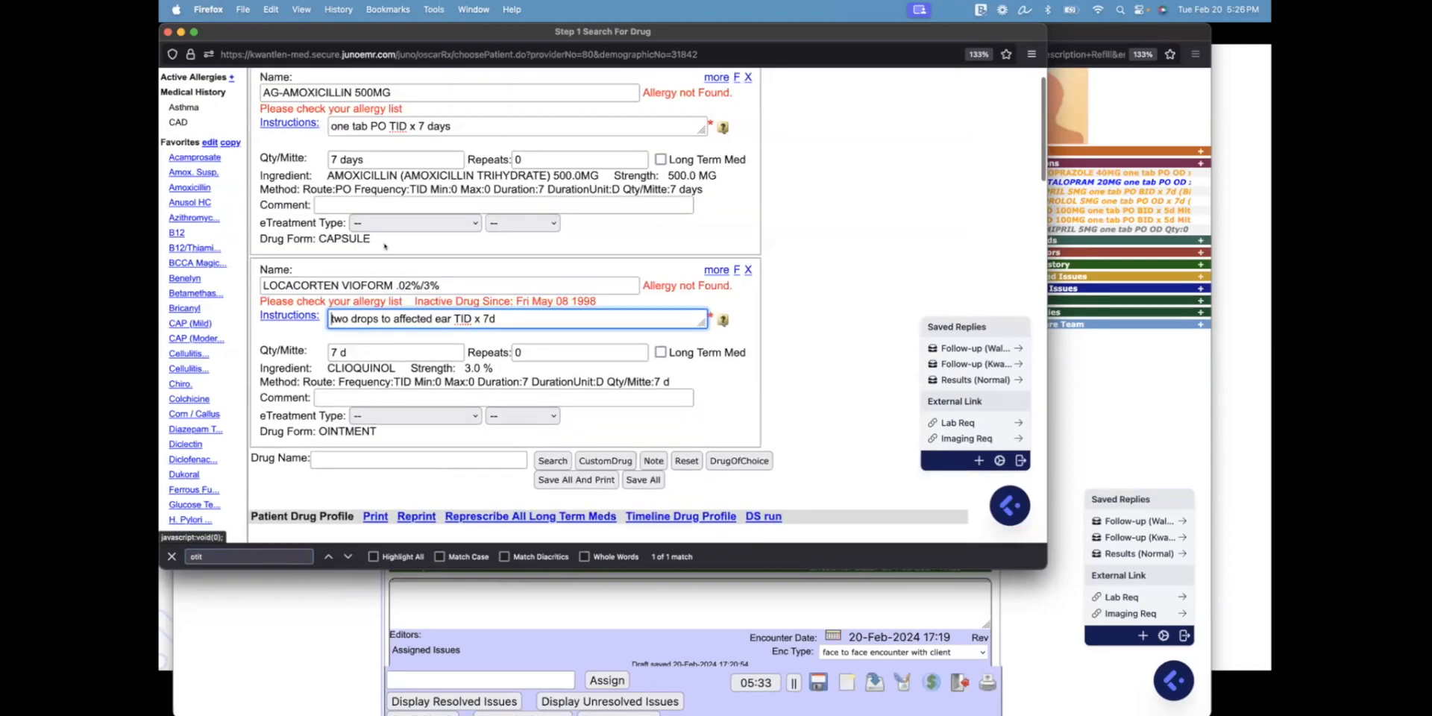
# Remove the amoxicillin and Locacorten entries, then add and discard the Colchicine 0.6MG favourite
pyautogui.click(747, 77)
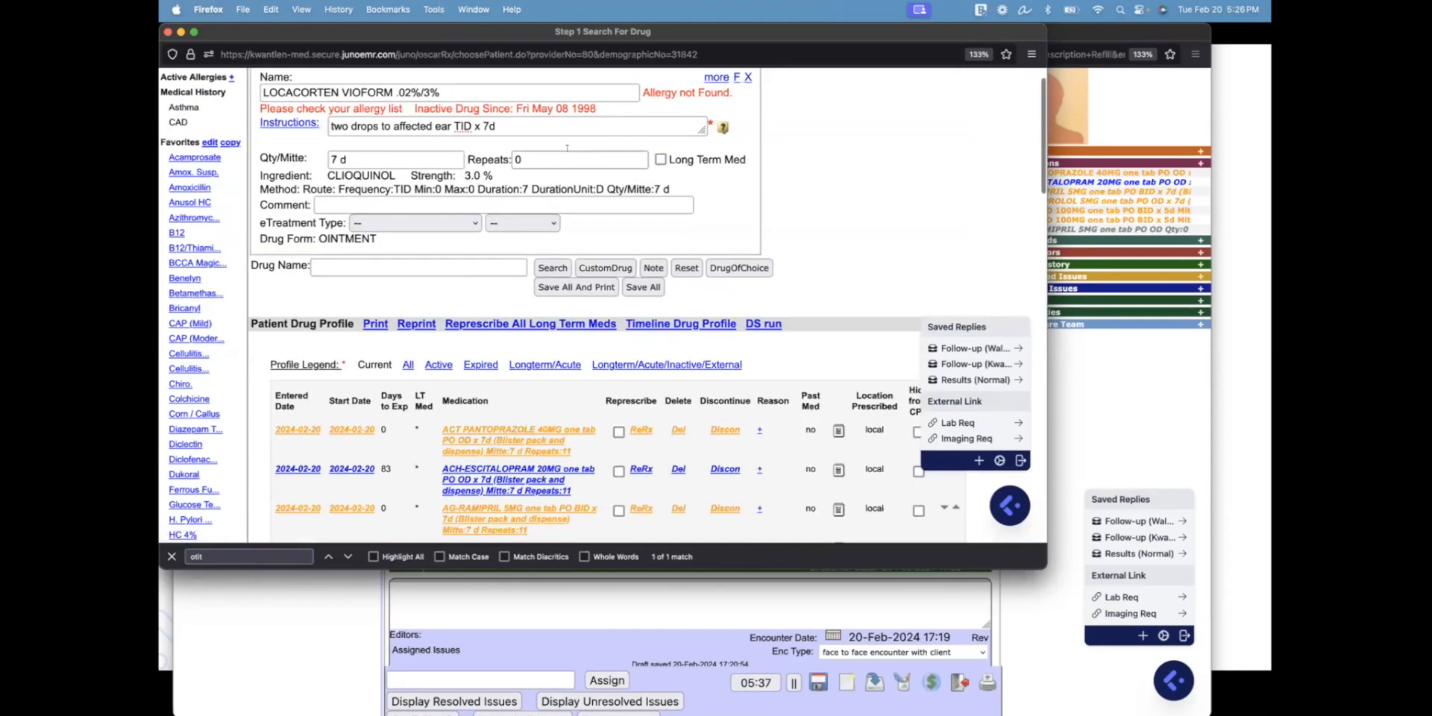
pyautogui.scroll(1, 566, 147)
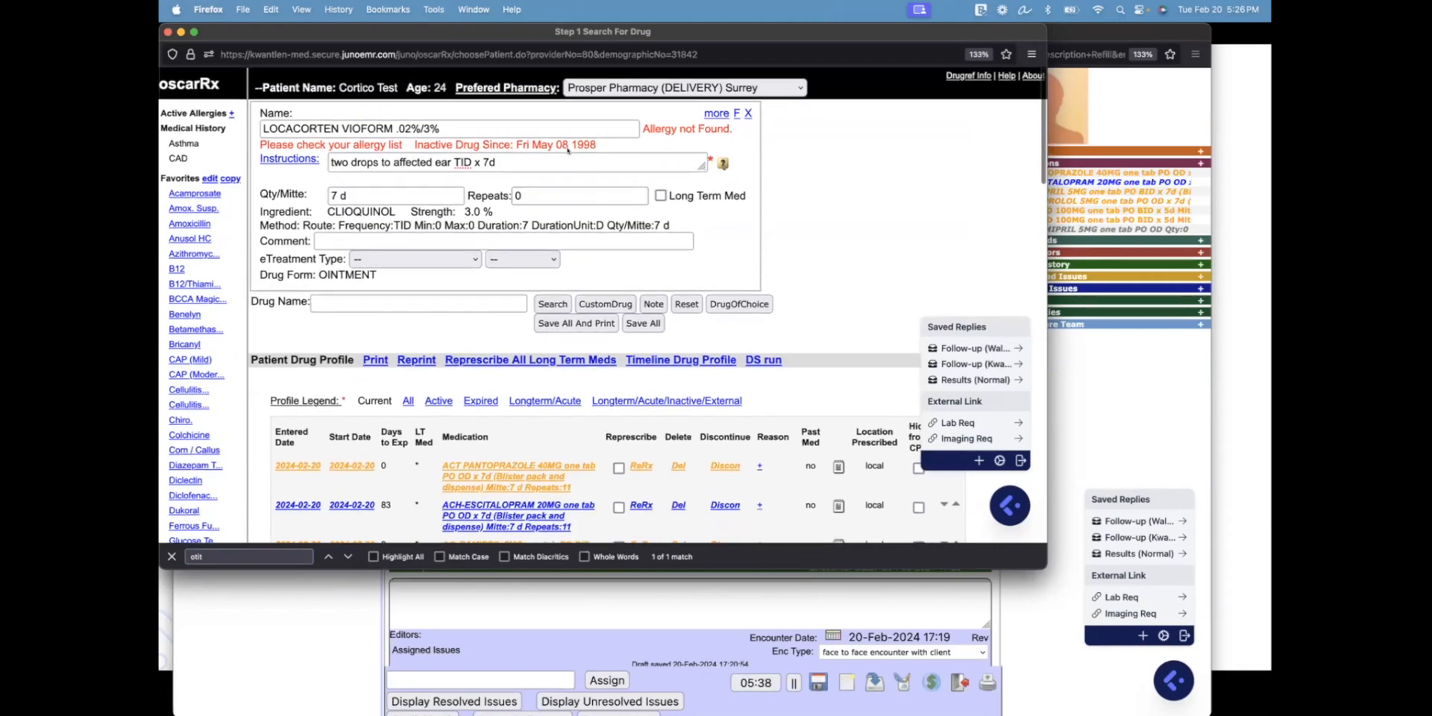
pyautogui.click(746, 112)
pyautogui.click(181, 435)
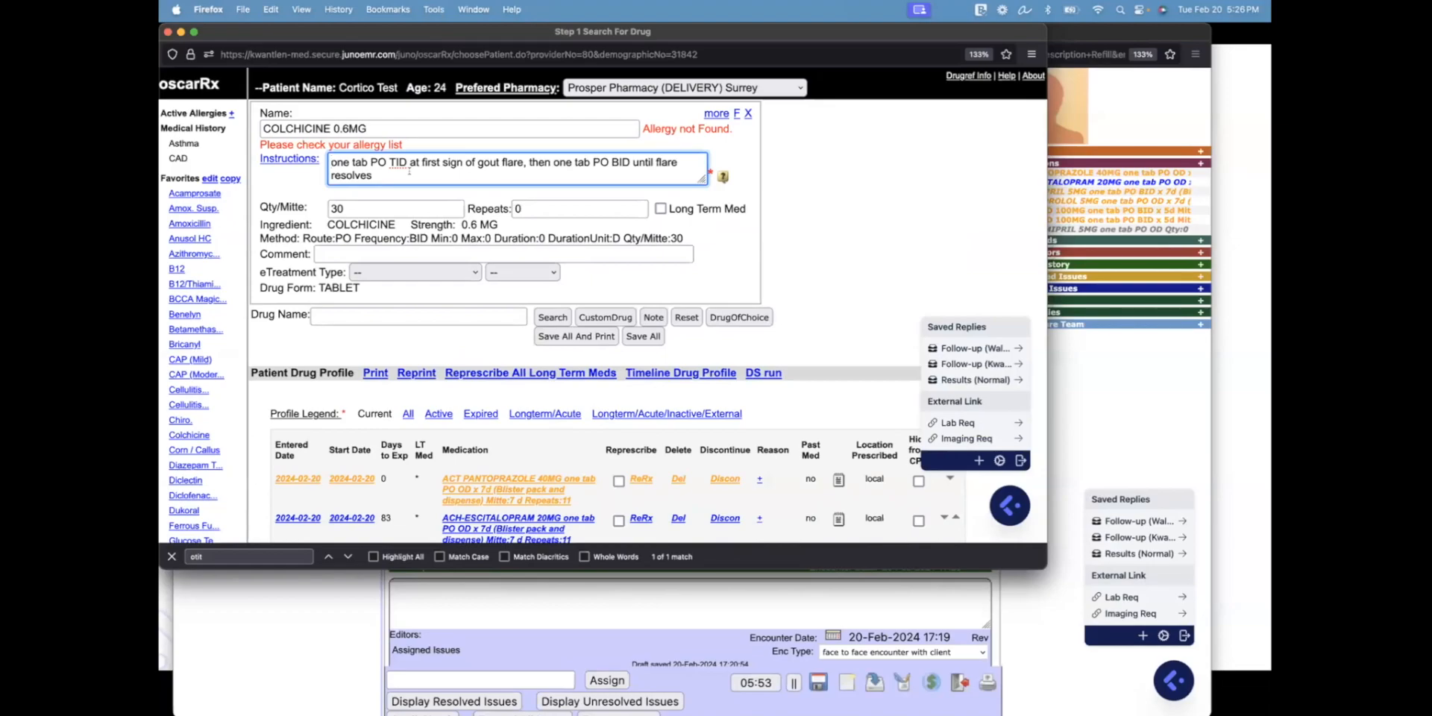
pyautogui.click(740, 109)
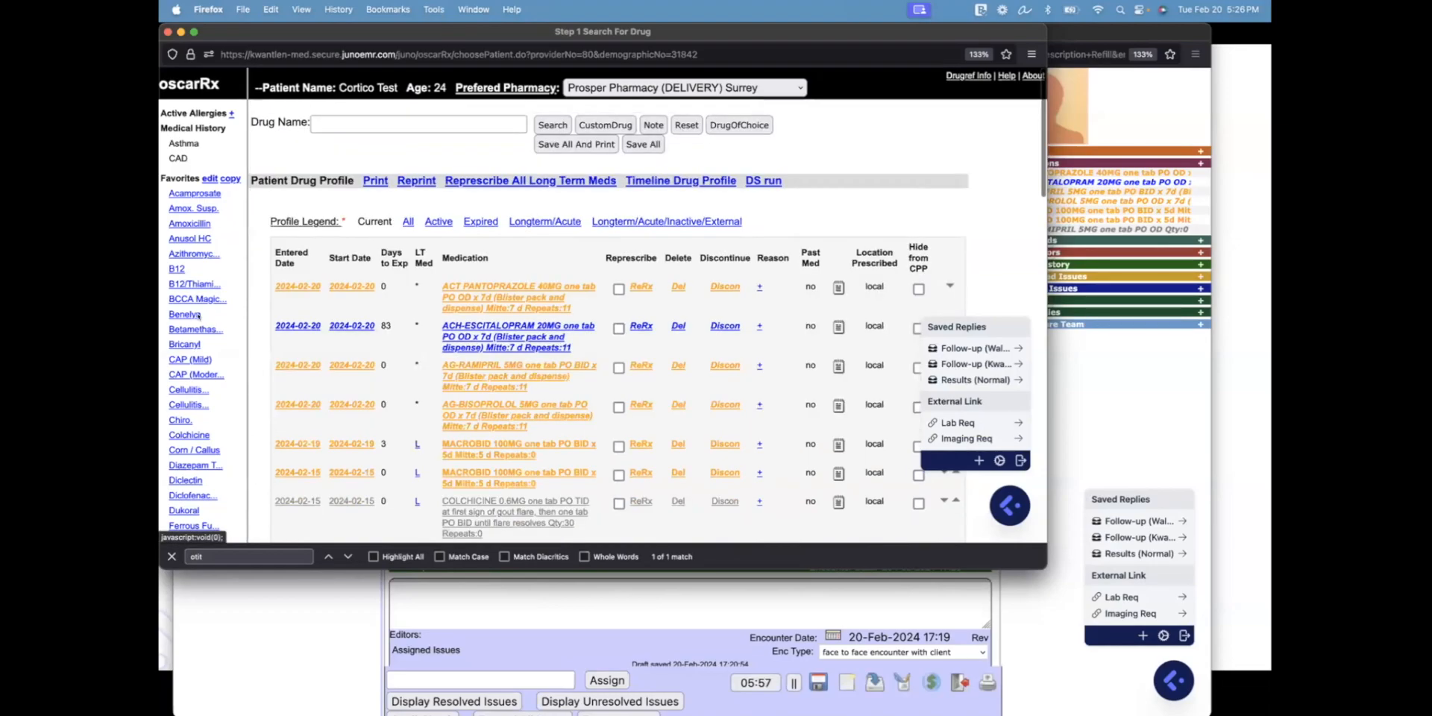
pyautogui.scroll(-6, 198, 316)
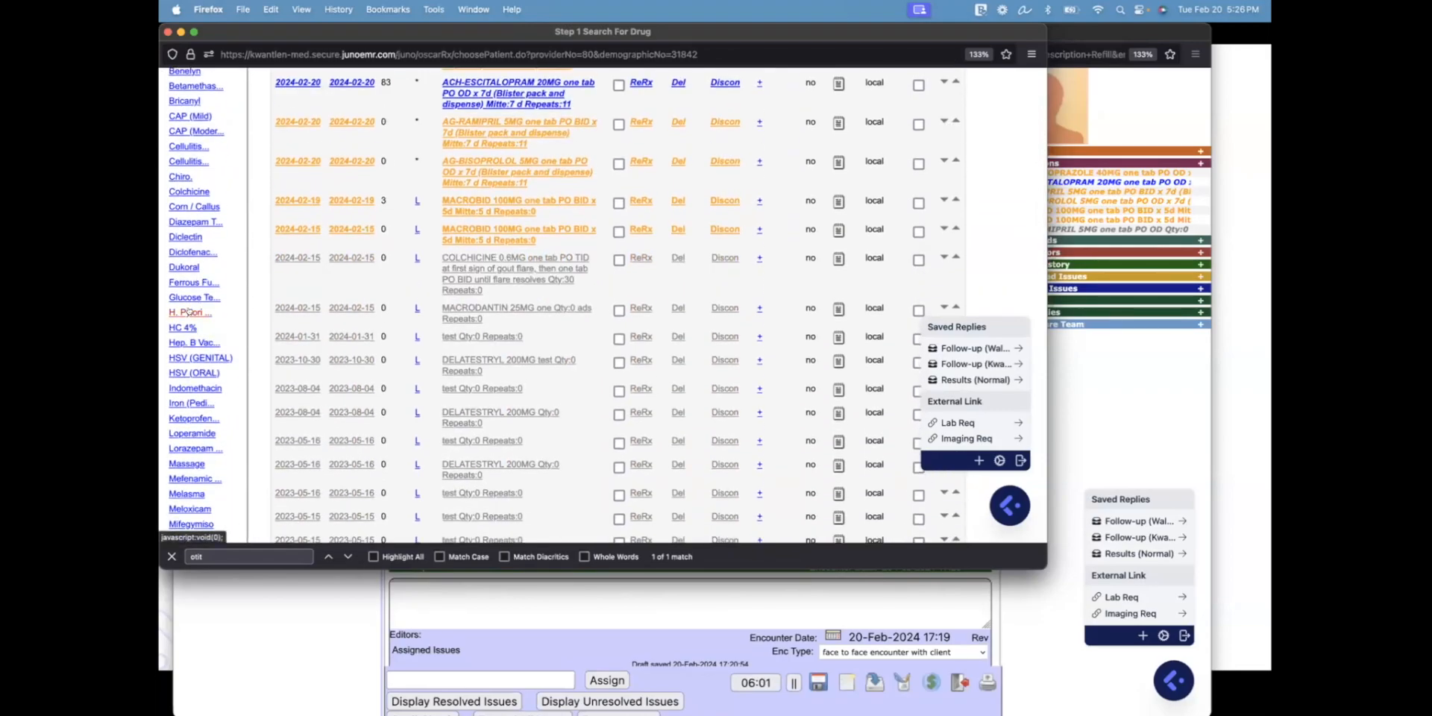
pyautogui.click(188, 312)
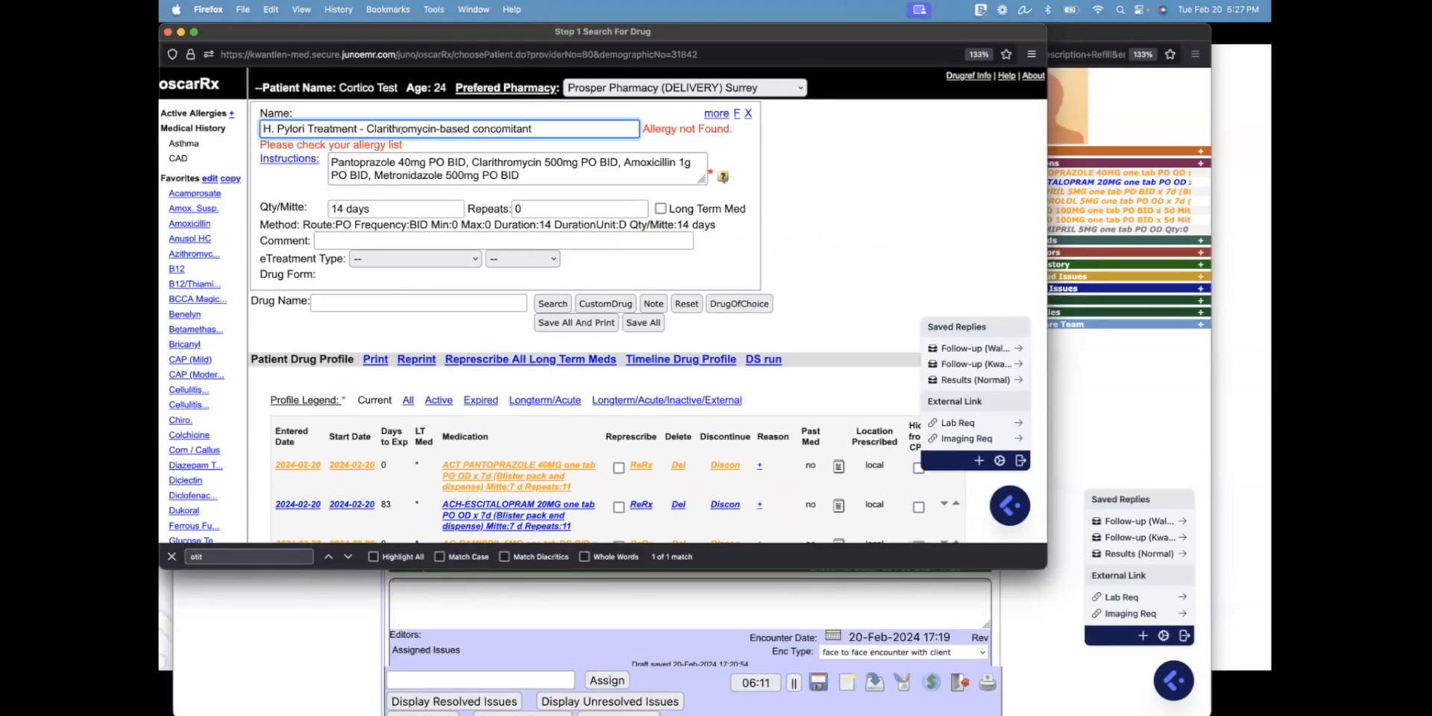
pyautogui.moveTo(397, 162); pyautogui.dragTo(477, 163)
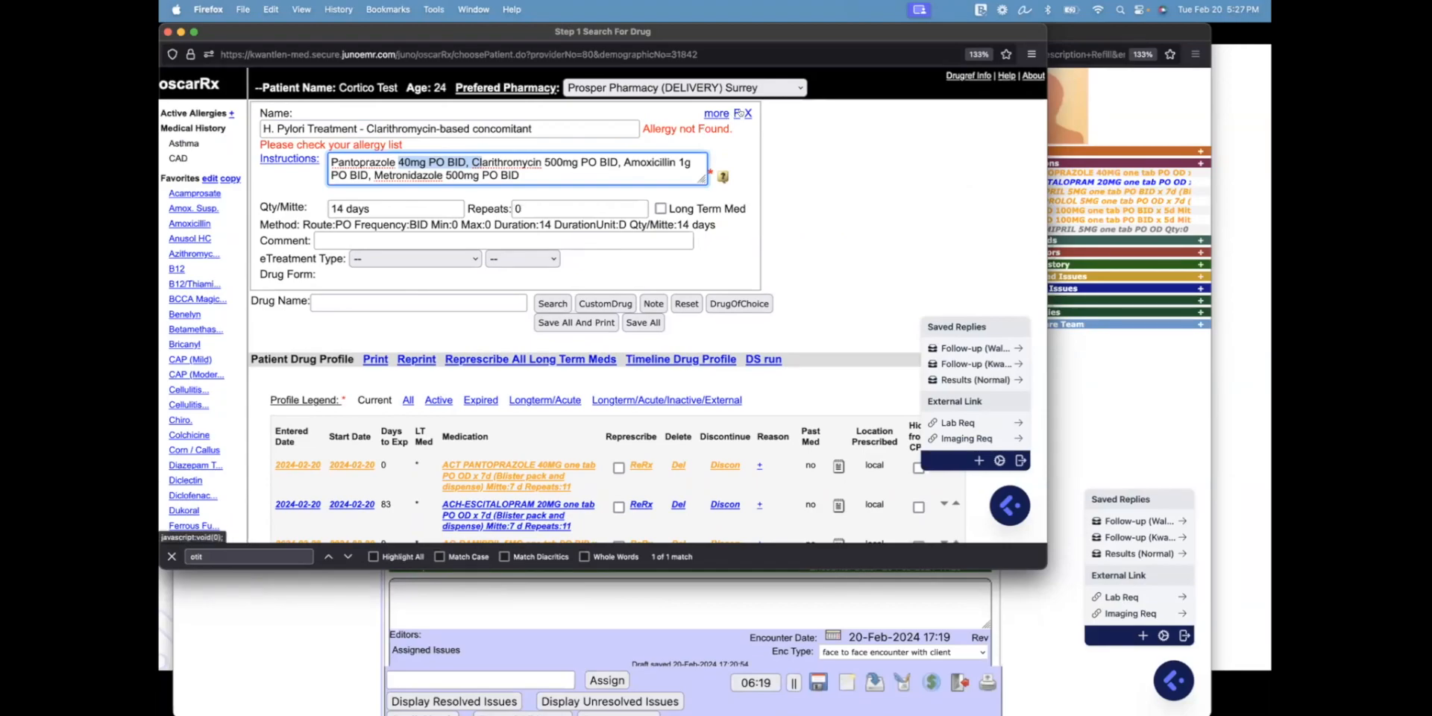
pyautogui.click(747, 113)
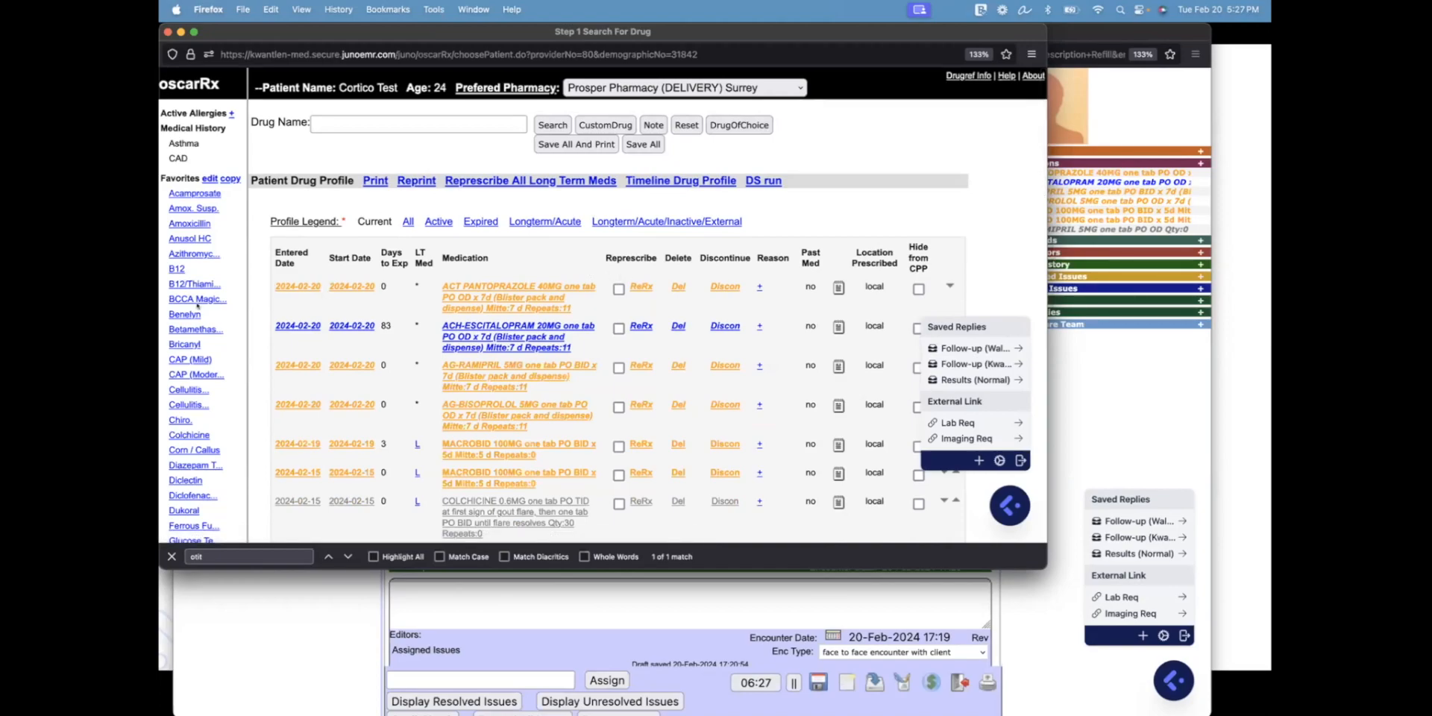
pyautogui.scroll(-1, 192, 368)
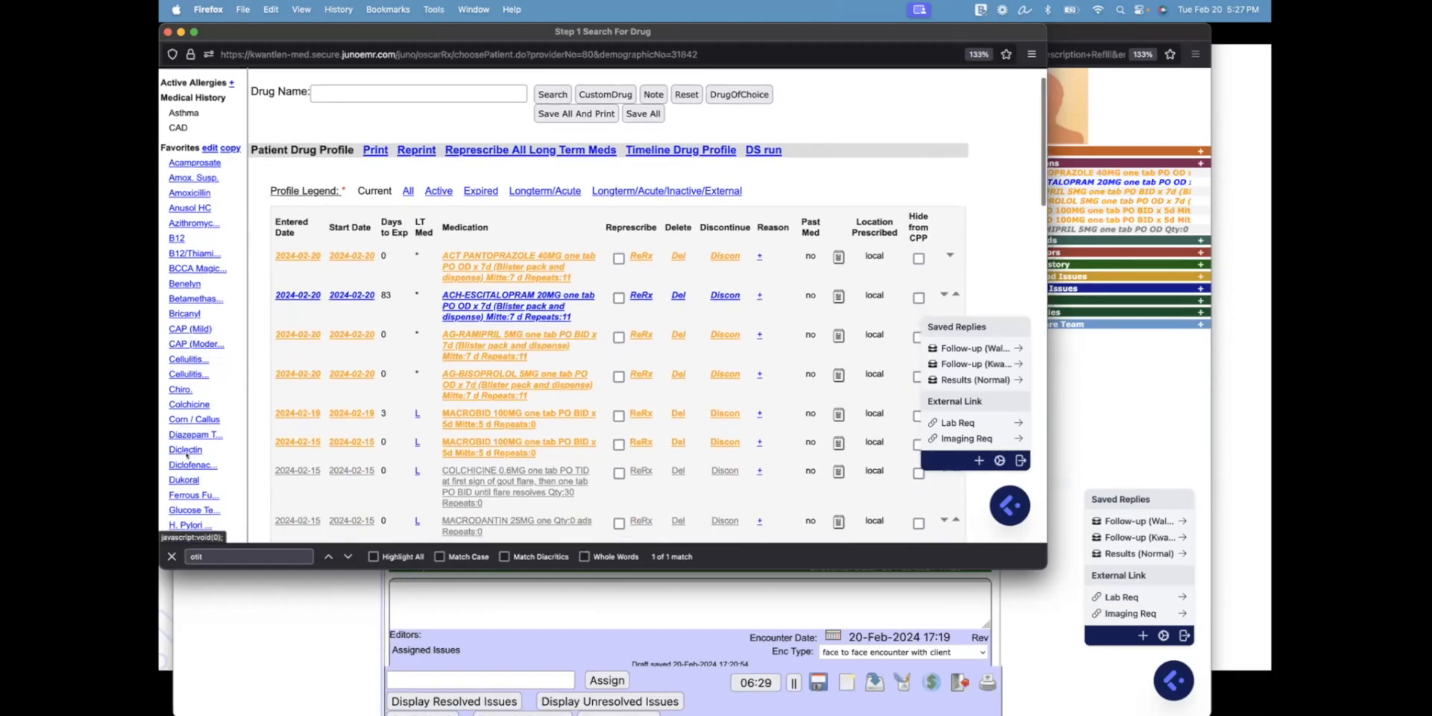
# Add the Dukoral favourite and the UTI (Female) Macrobid 100MG one tab PO BID x 5d
pyautogui.click(185, 480)
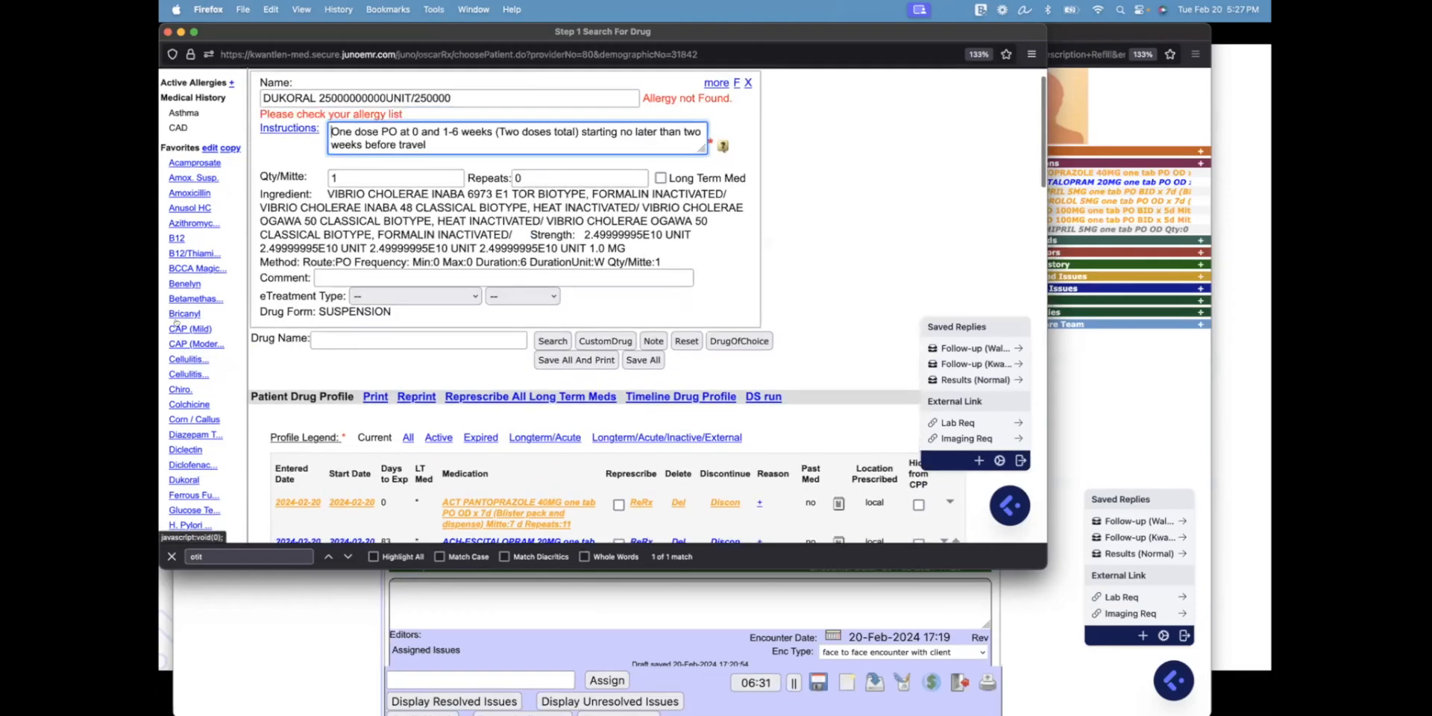
pyautogui.scroll(-20, 176, 322)
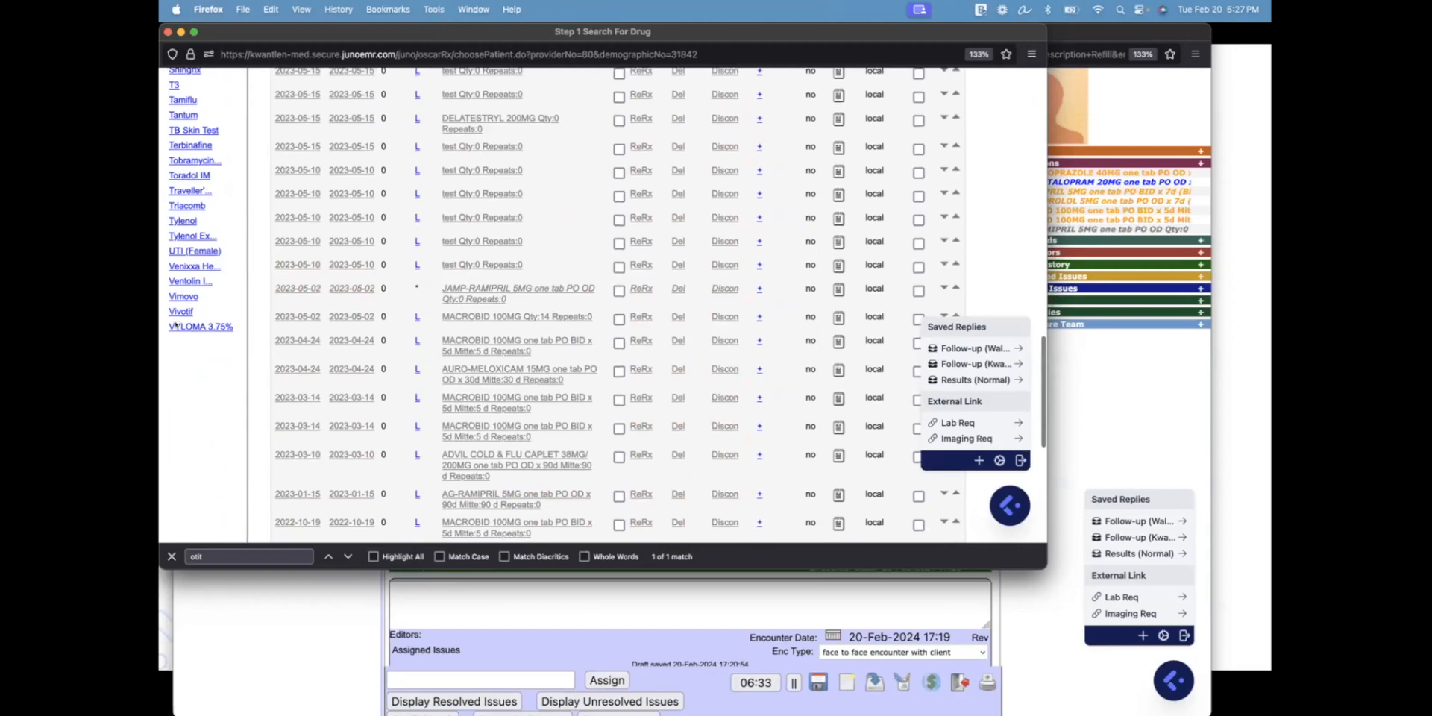
pyautogui.click(192, 251)
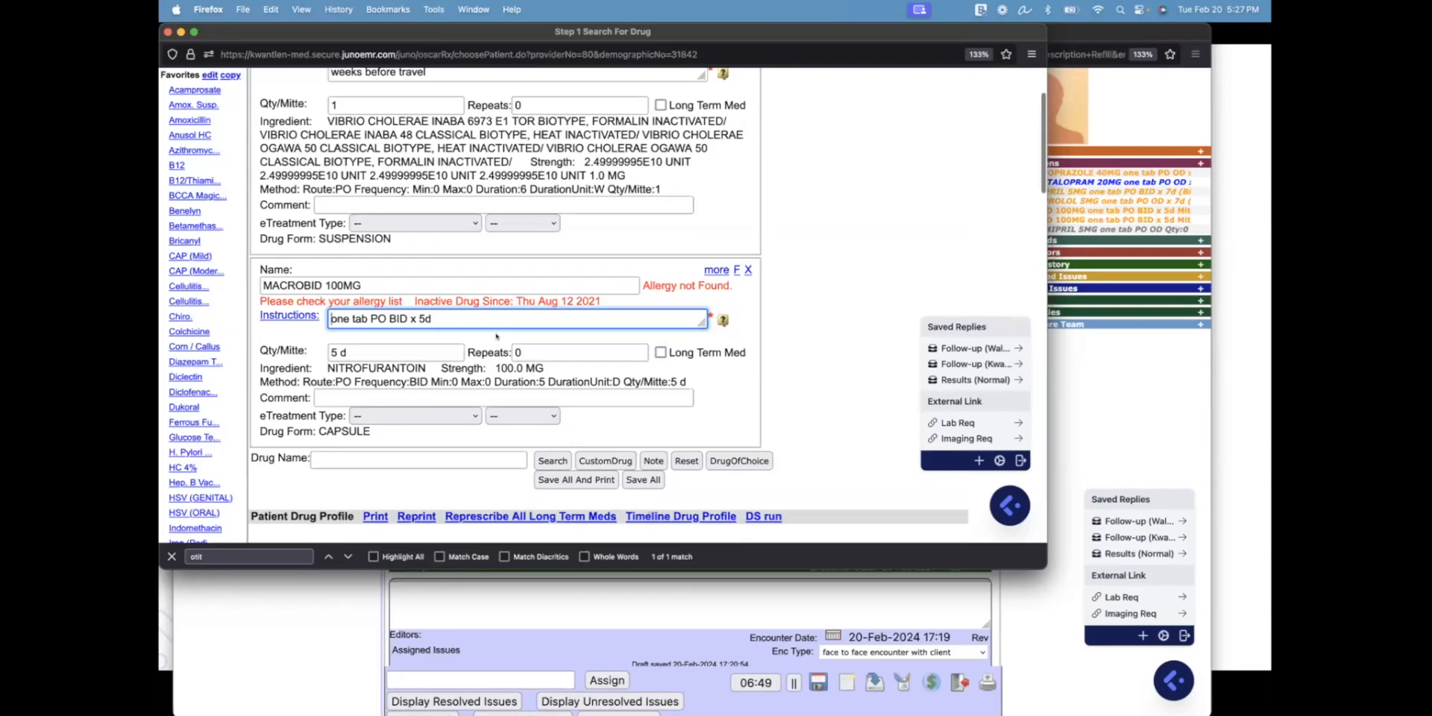
pyautogui.scroll(2, 496, 336)
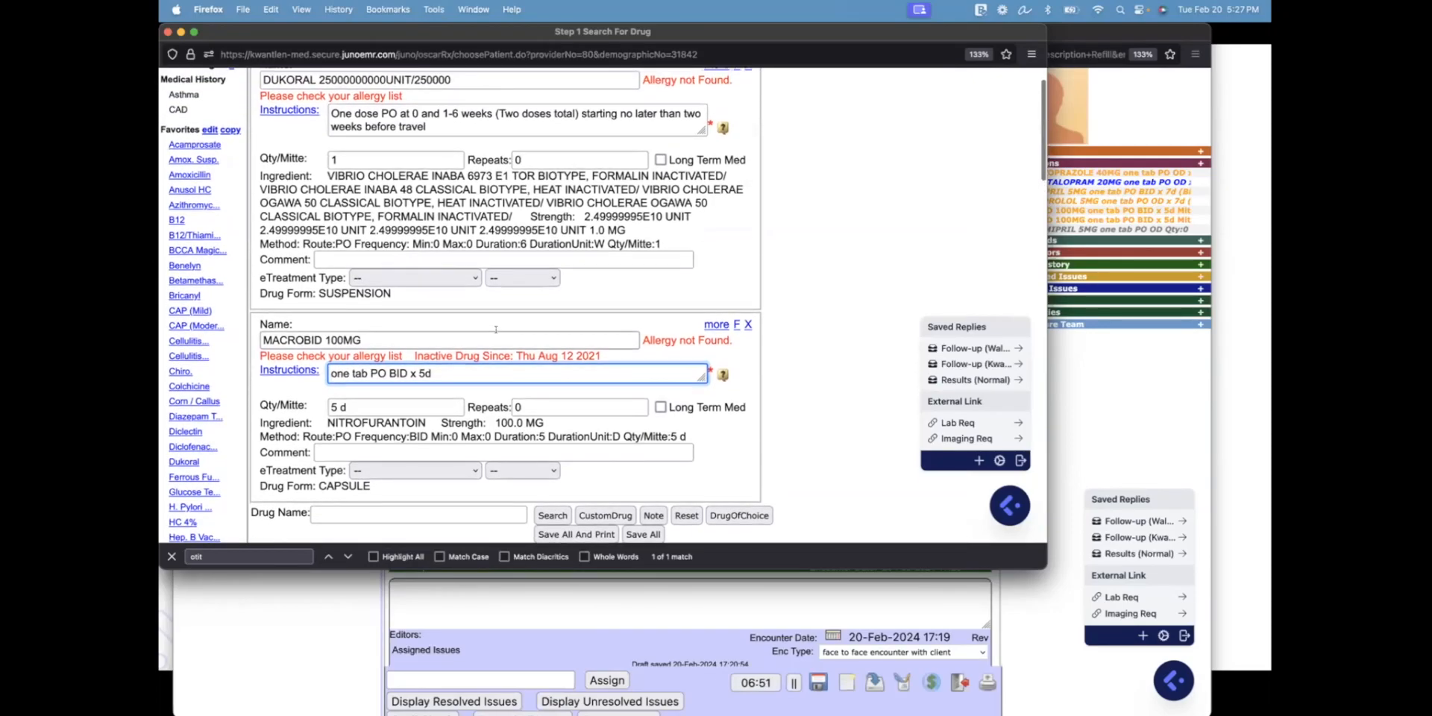
pyautogui.scroll(1, 496, 328)
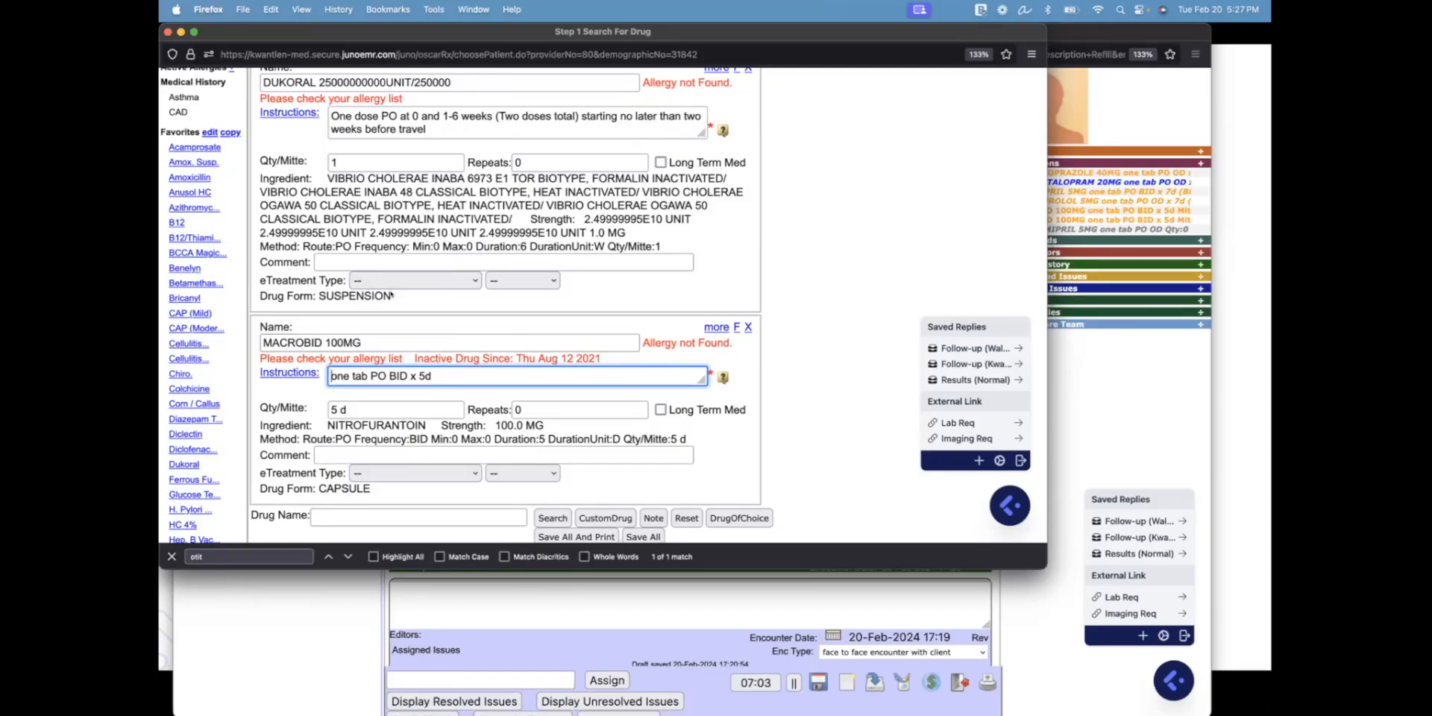
pyautogui.hotkey('ctrl', 'Up')
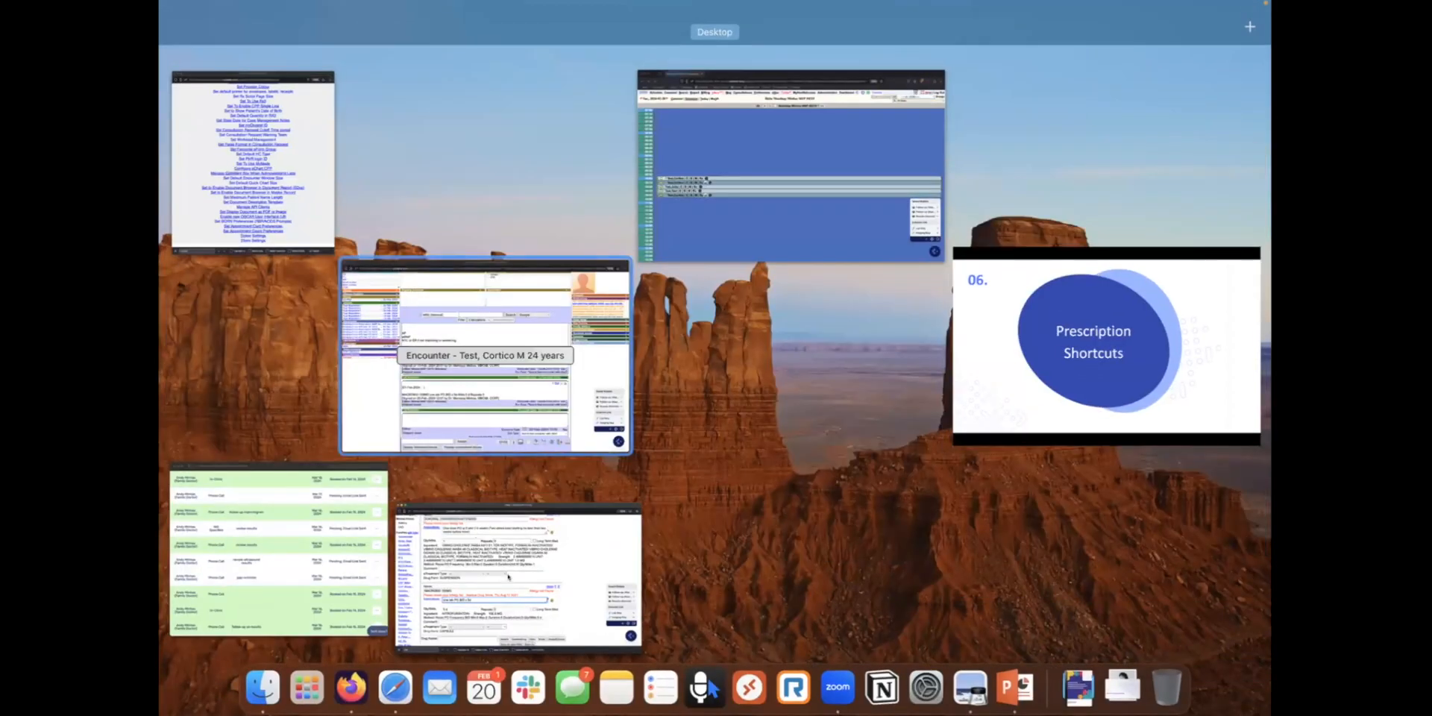
# Add the beclomethasone aqueous nasal spray favourite: one spray per nare OD PRN x 30d
pyautogui.click(507, 577)
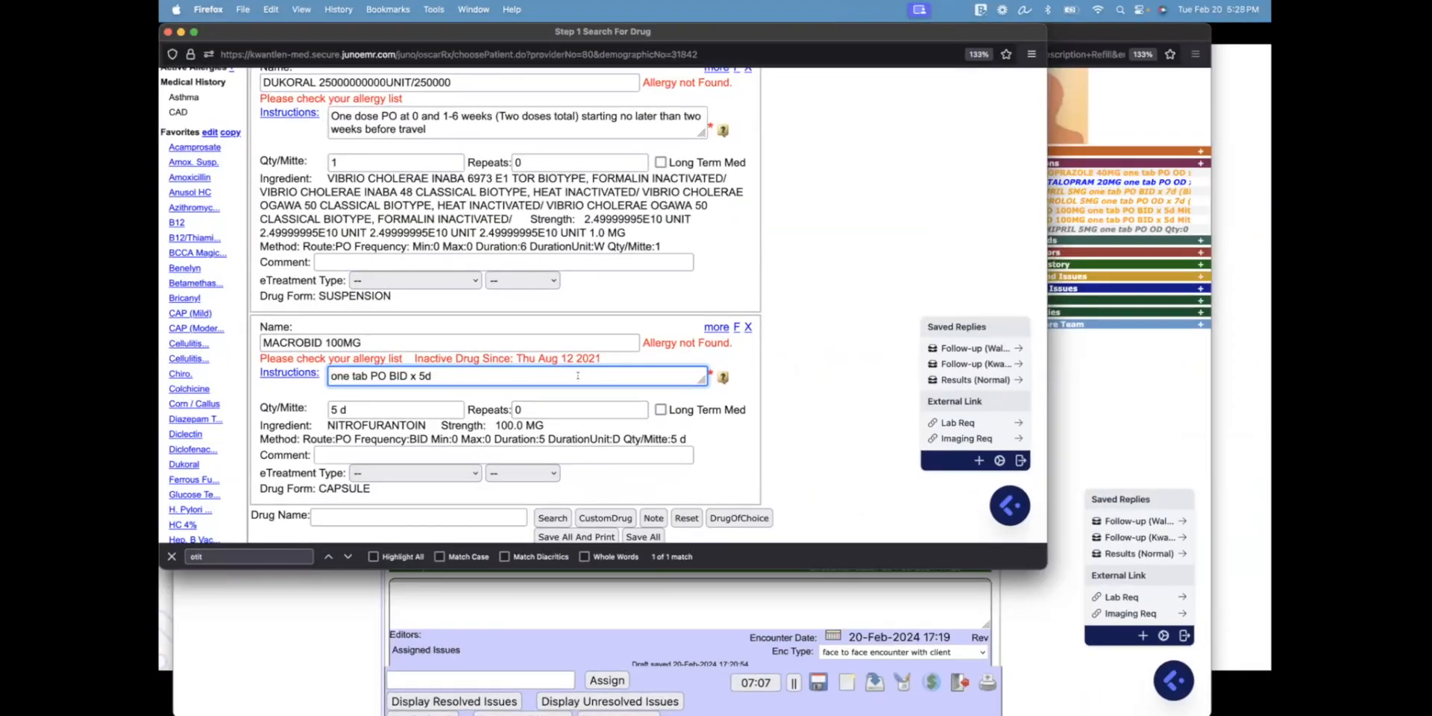
pyautogui.click(811, 288)
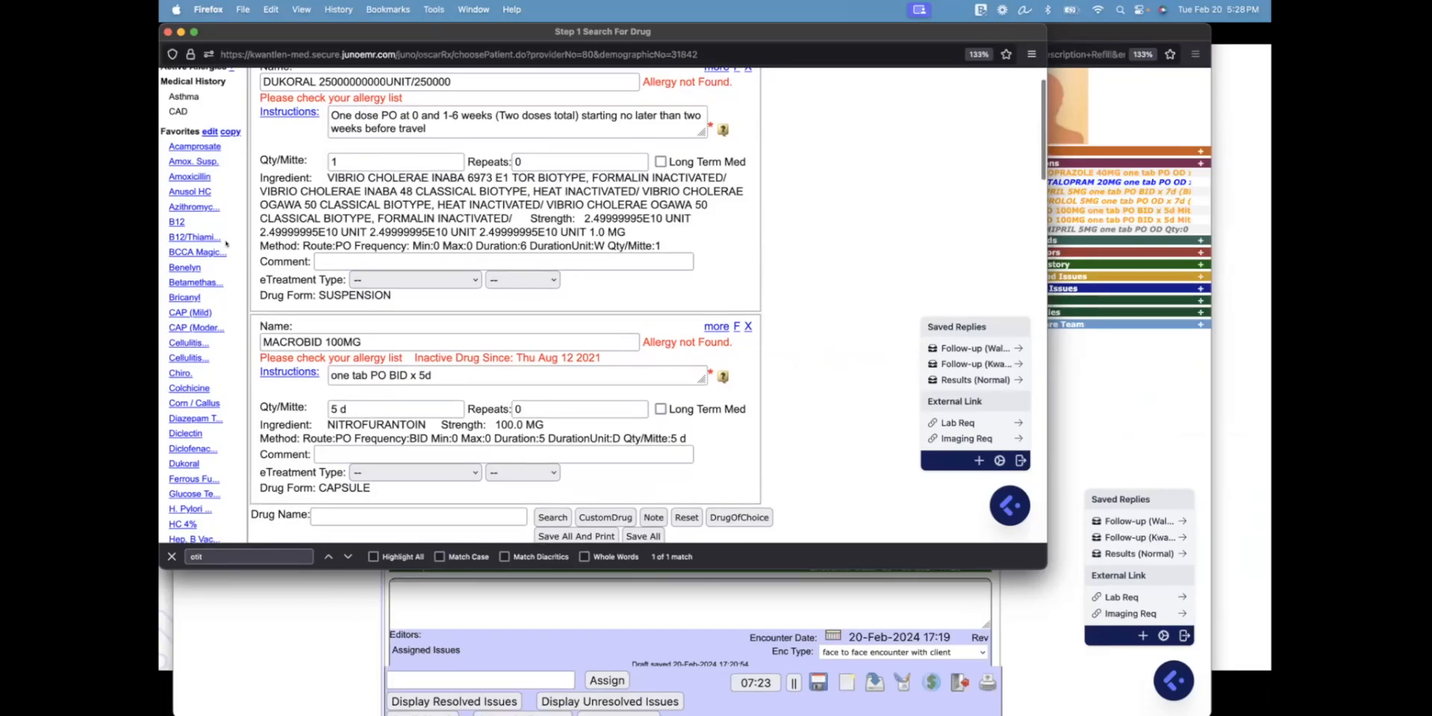
pyautogui.scroll(-3, 226, 242)
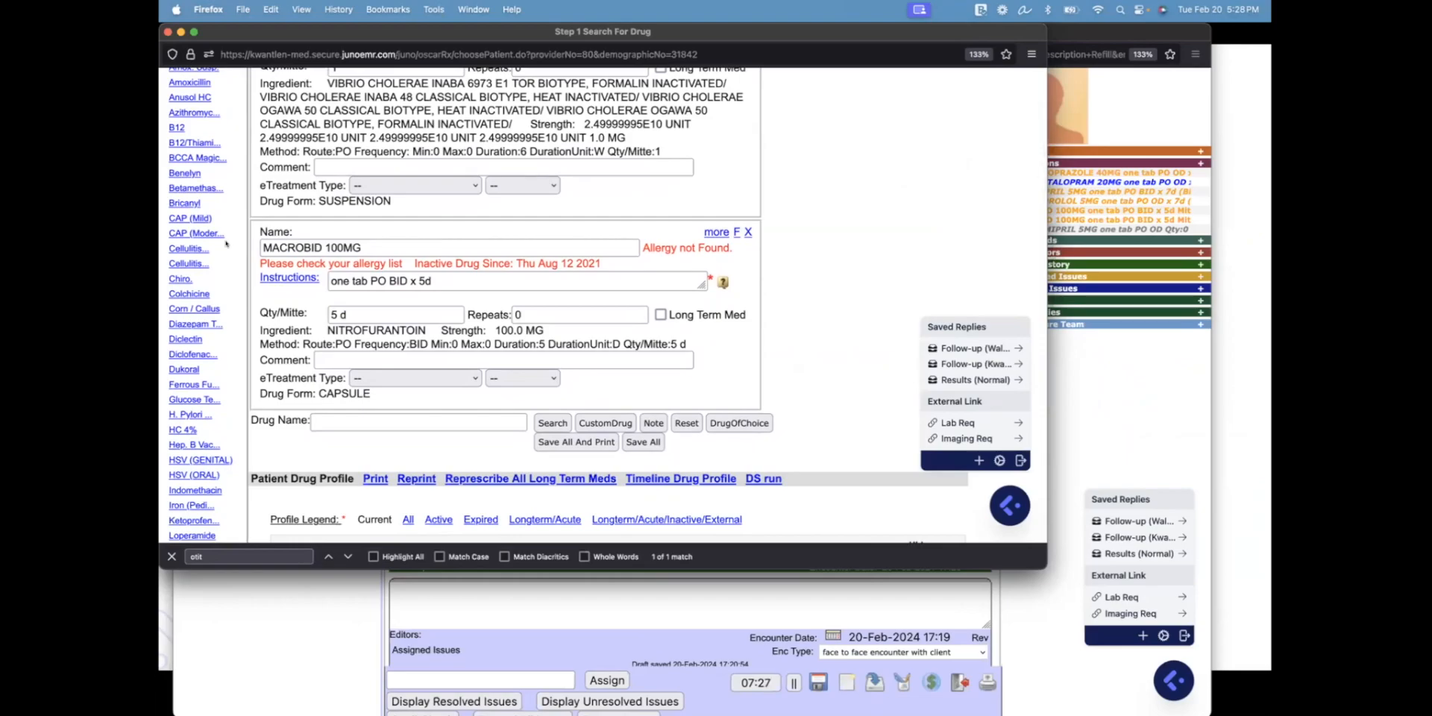
pyautogui.scroll(-1, 226, 242)
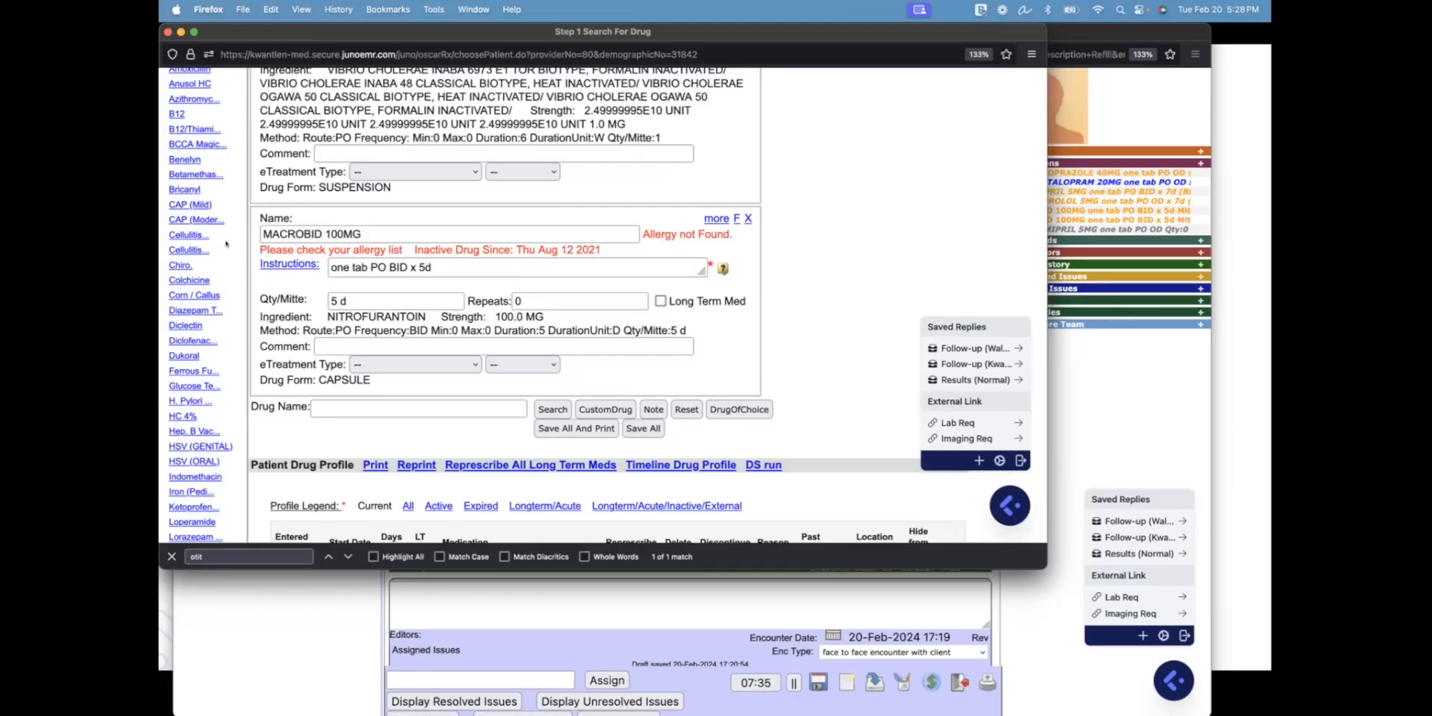
pyautogui.scroll(-10, 226, 243)
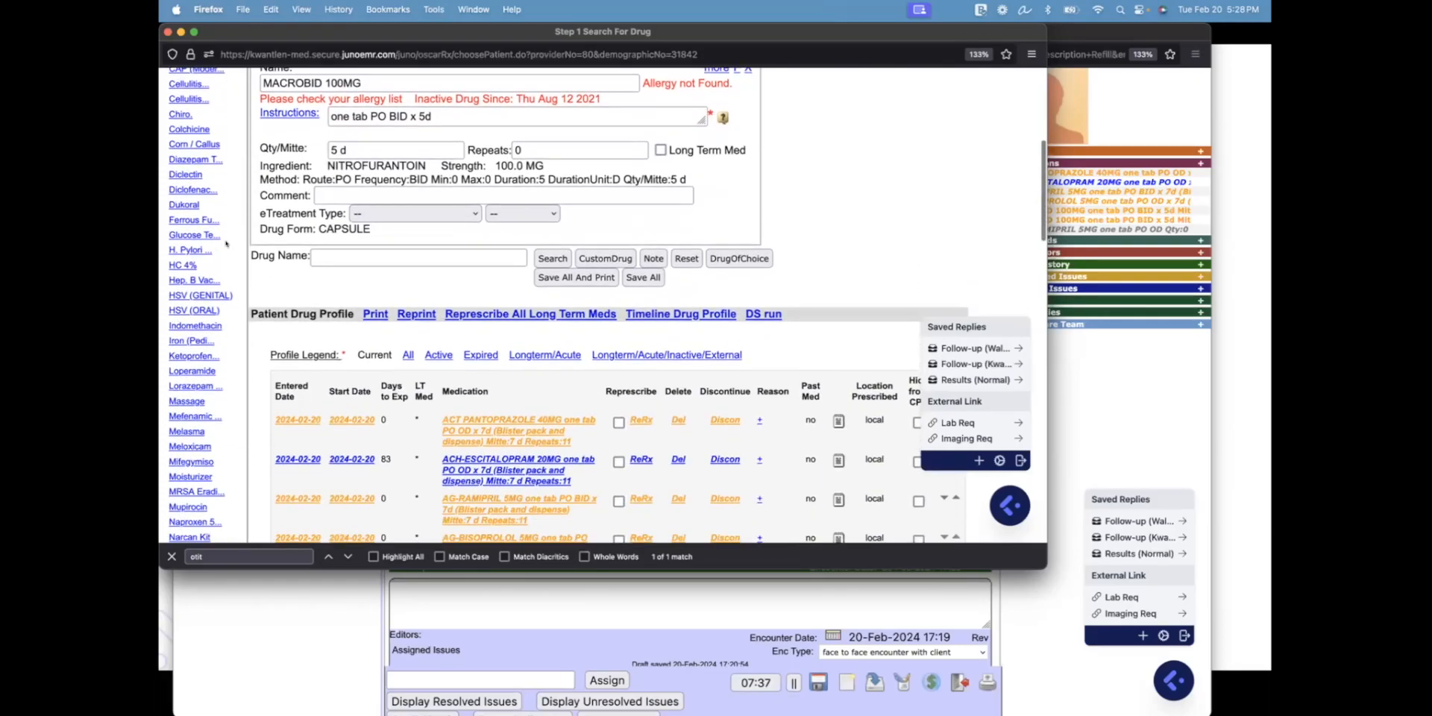
pyautogui.scroll(-8, 226, 243)
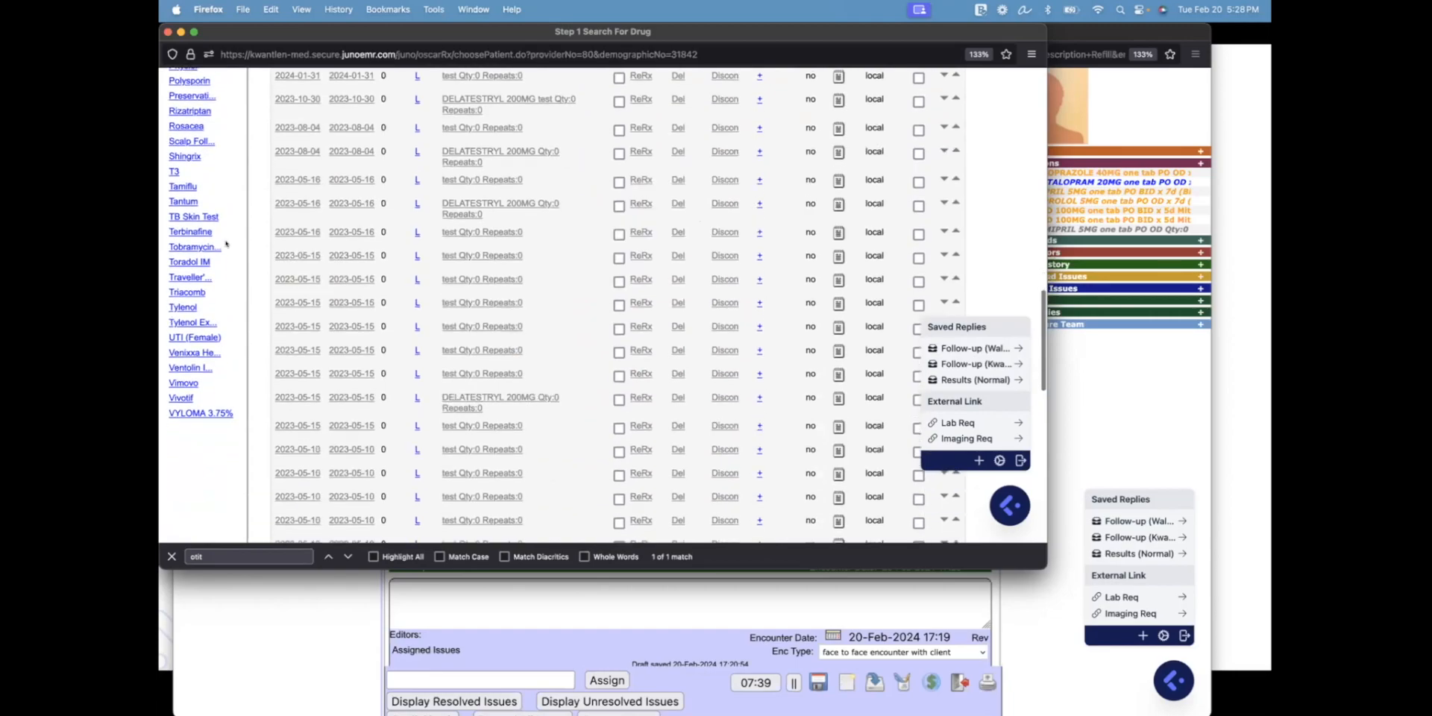
pyautogui.scroll(1, 226, 243)
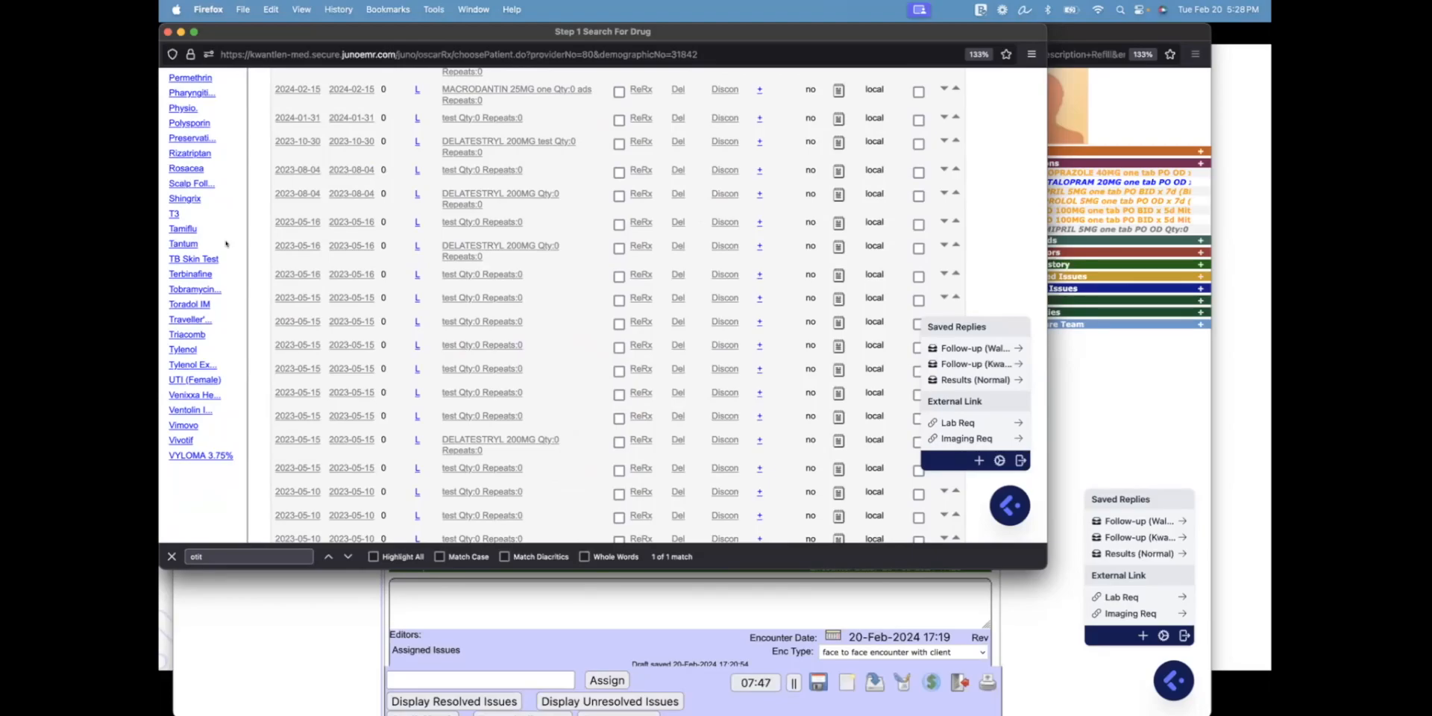
pyautogui.scroll(10, 226, 243)
pyautogui.scroll(1, 226, 243)
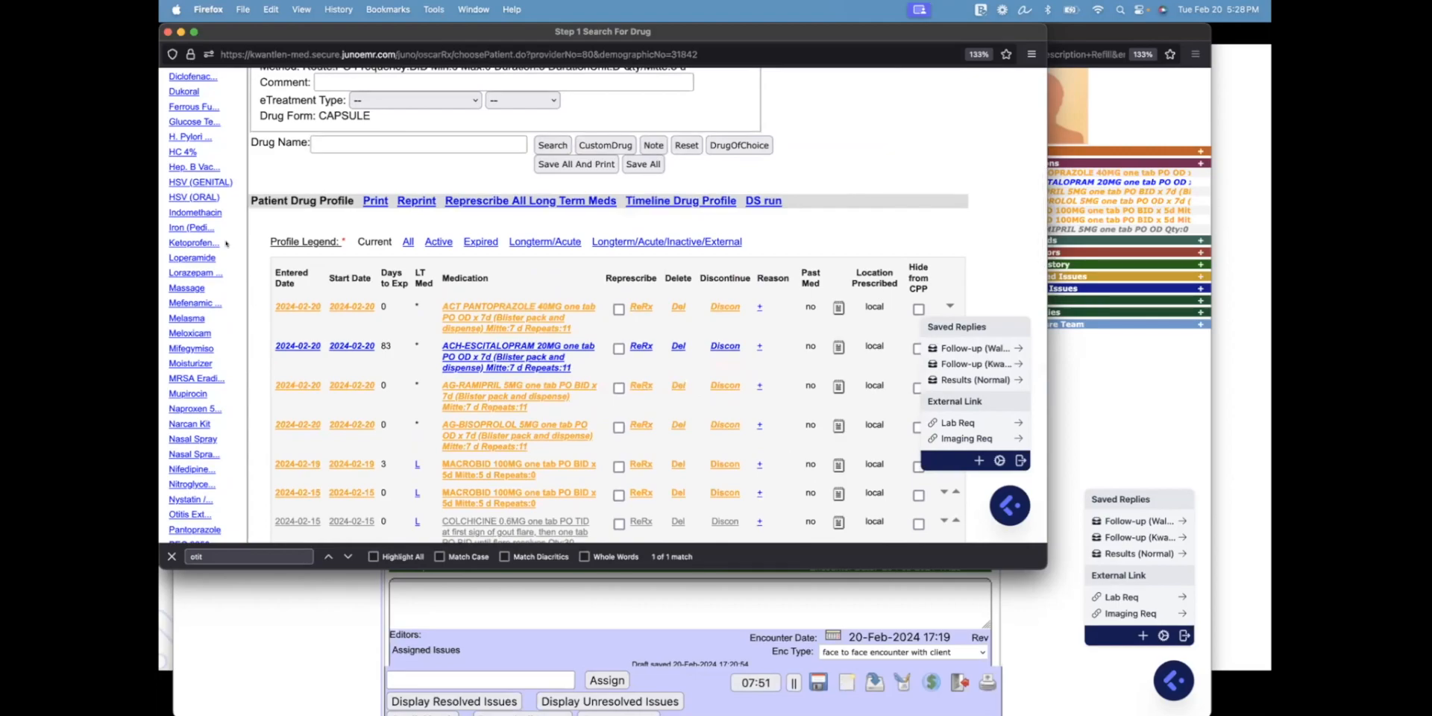
pyautogui.scroll(3, 226, 243)
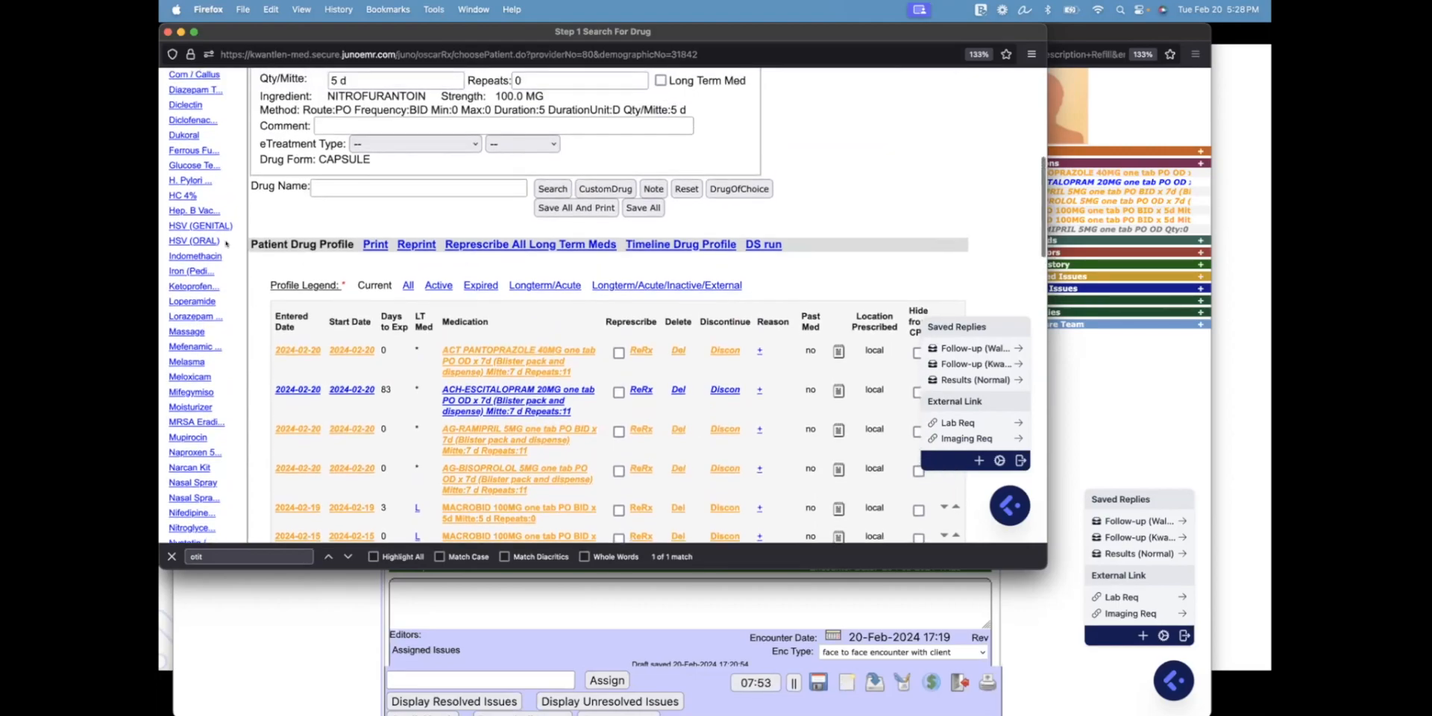
pyautogui.click(193, 481)
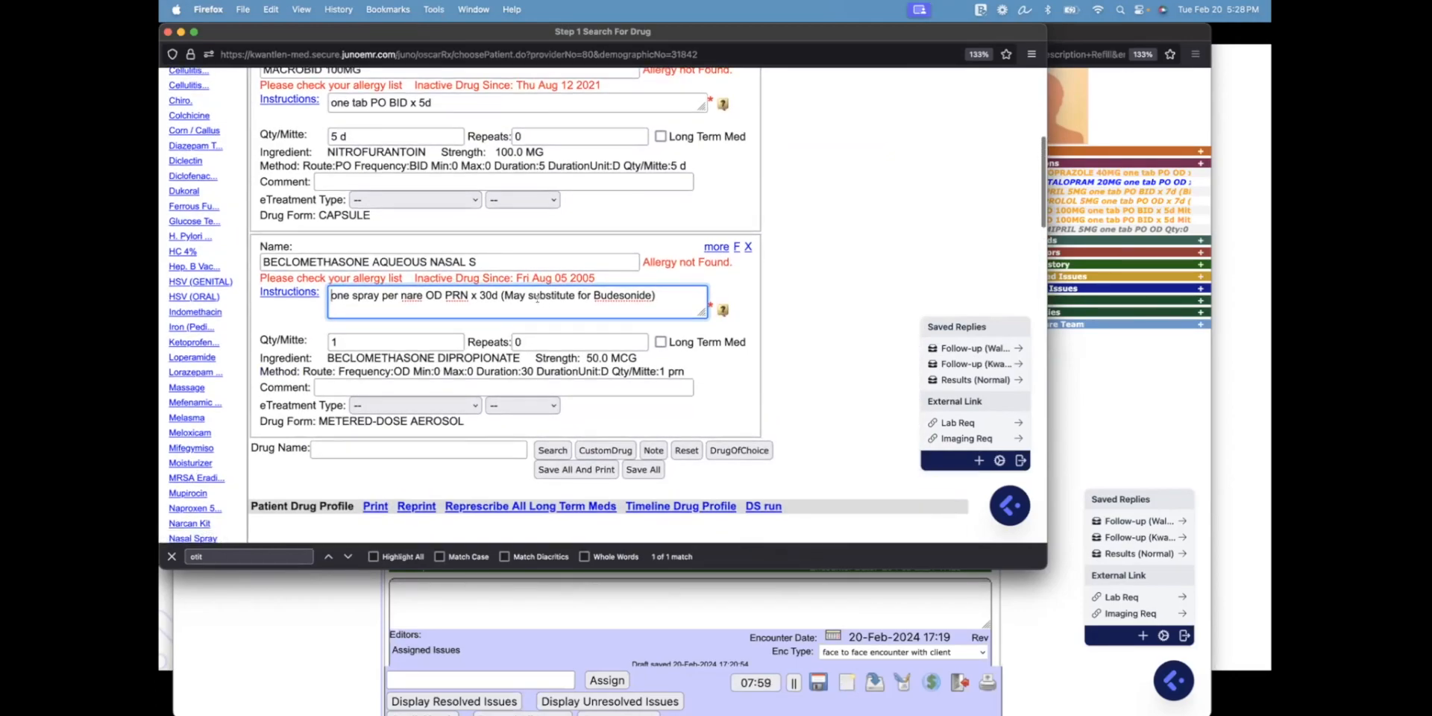
# Highlight the '(May substitute for Budesonide)' note in the beclomethasone instructions
pyautogui.moveTo(503, 296); pyautogui.dragTo(653, 293)
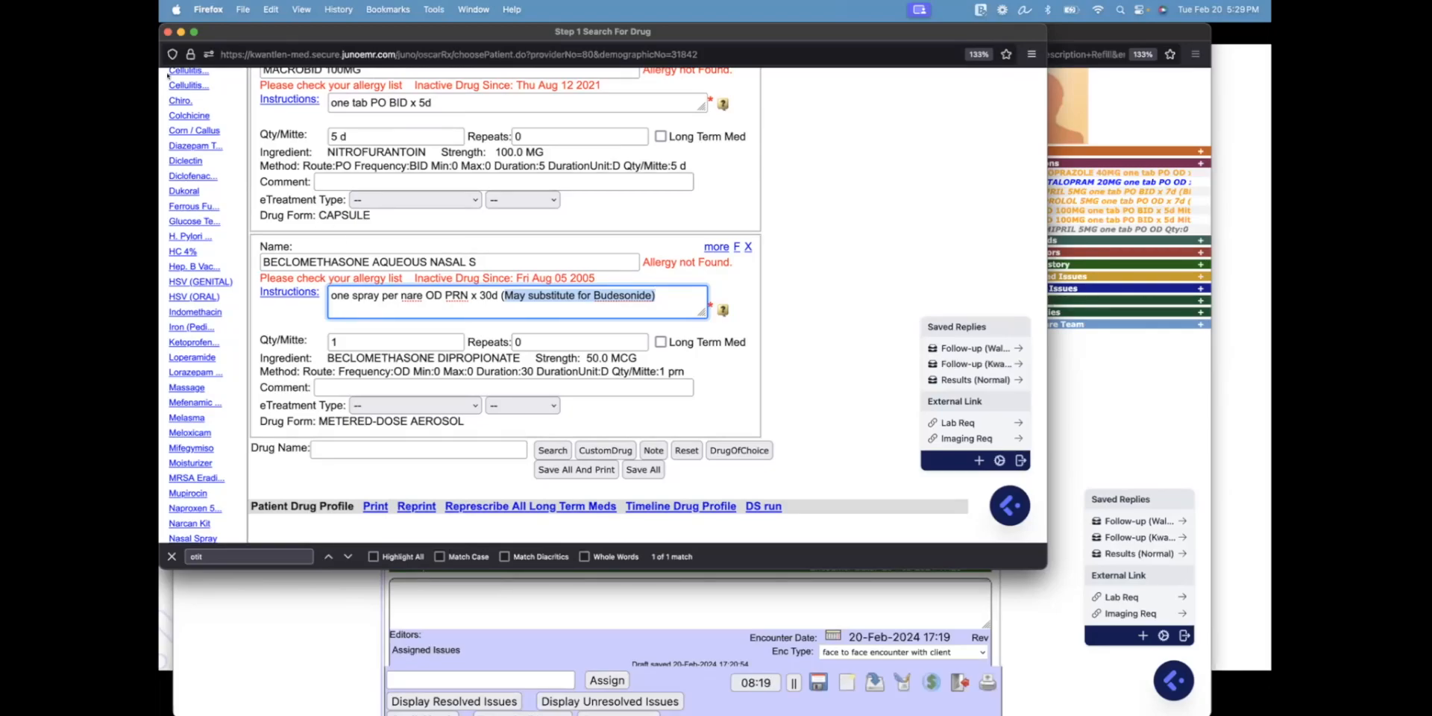
# Close the drug prescribing window and dismiss the Update Preferences window
pyautogui.click(167, 32)
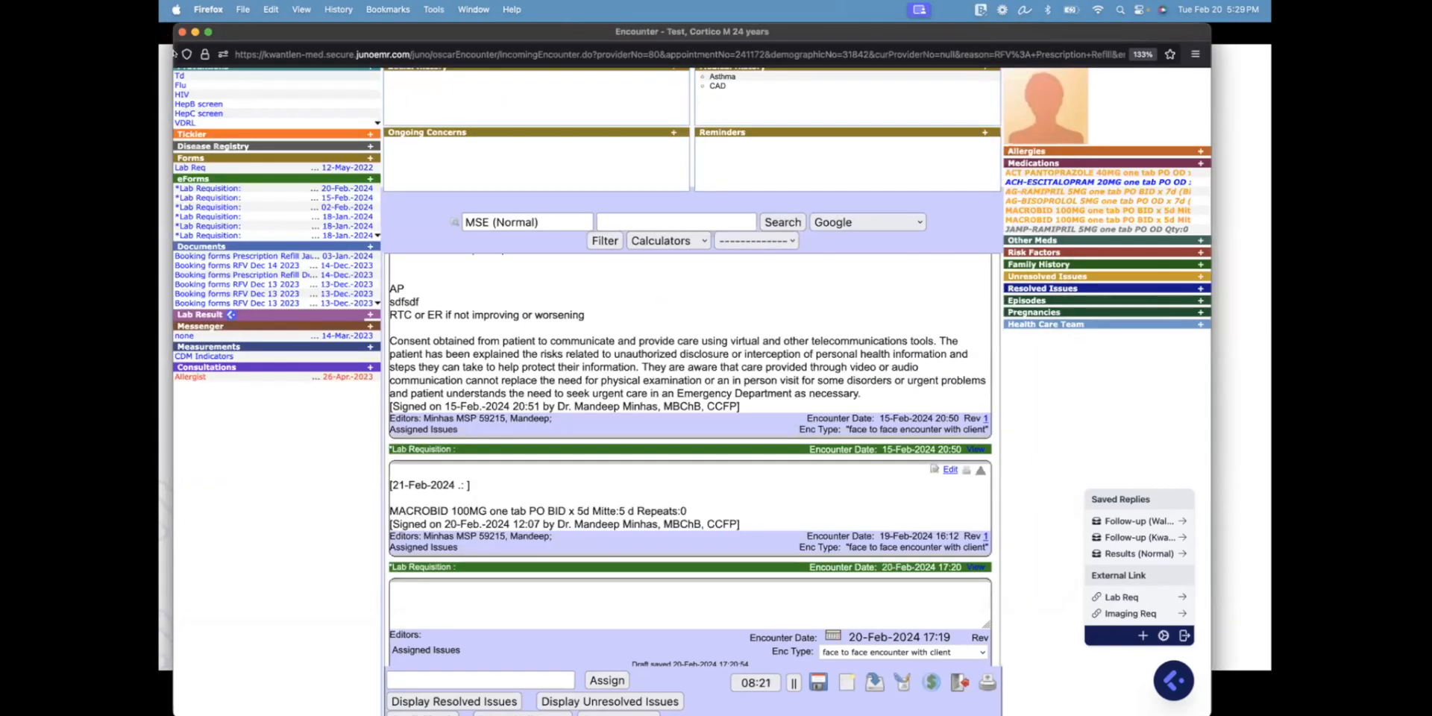
pyautogui.hotkey('ctrl', 'Up')
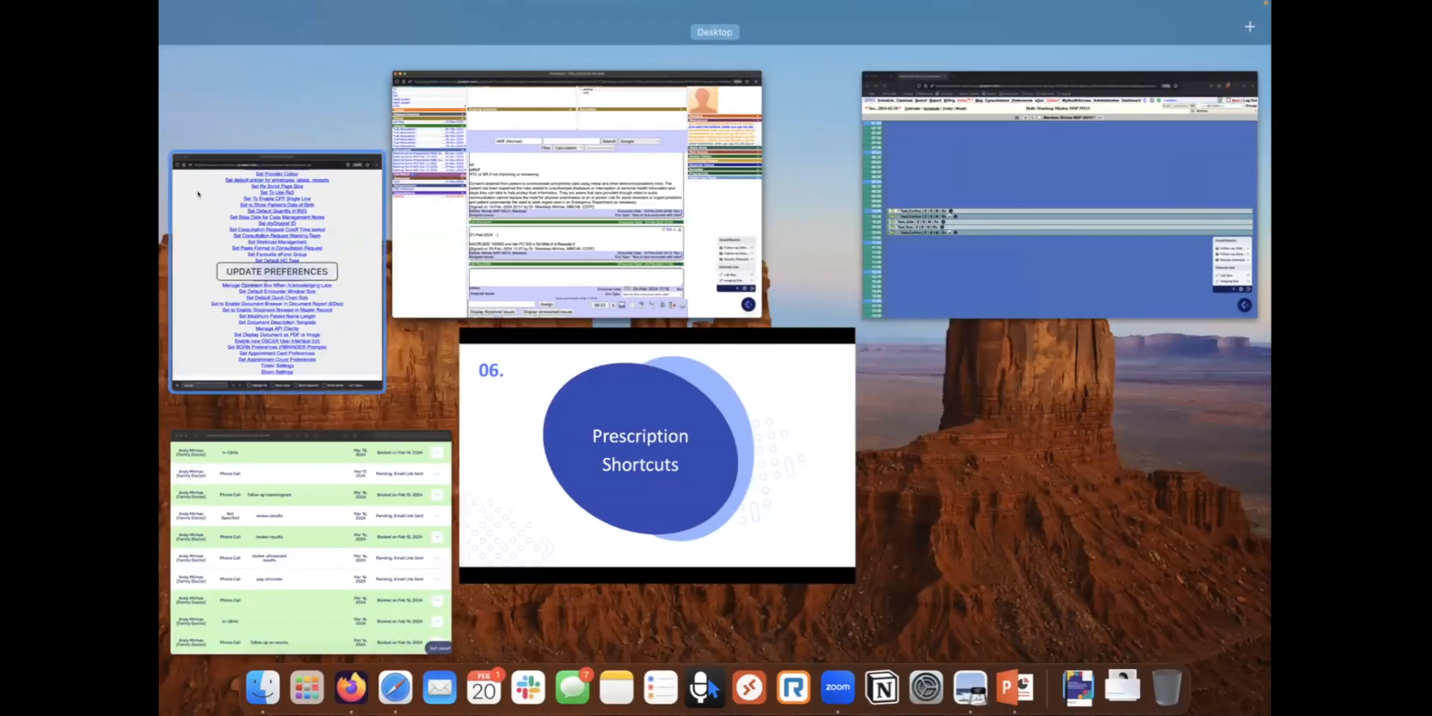
pyautogui.click(197, 192)
pyautogui.click(196, 32)
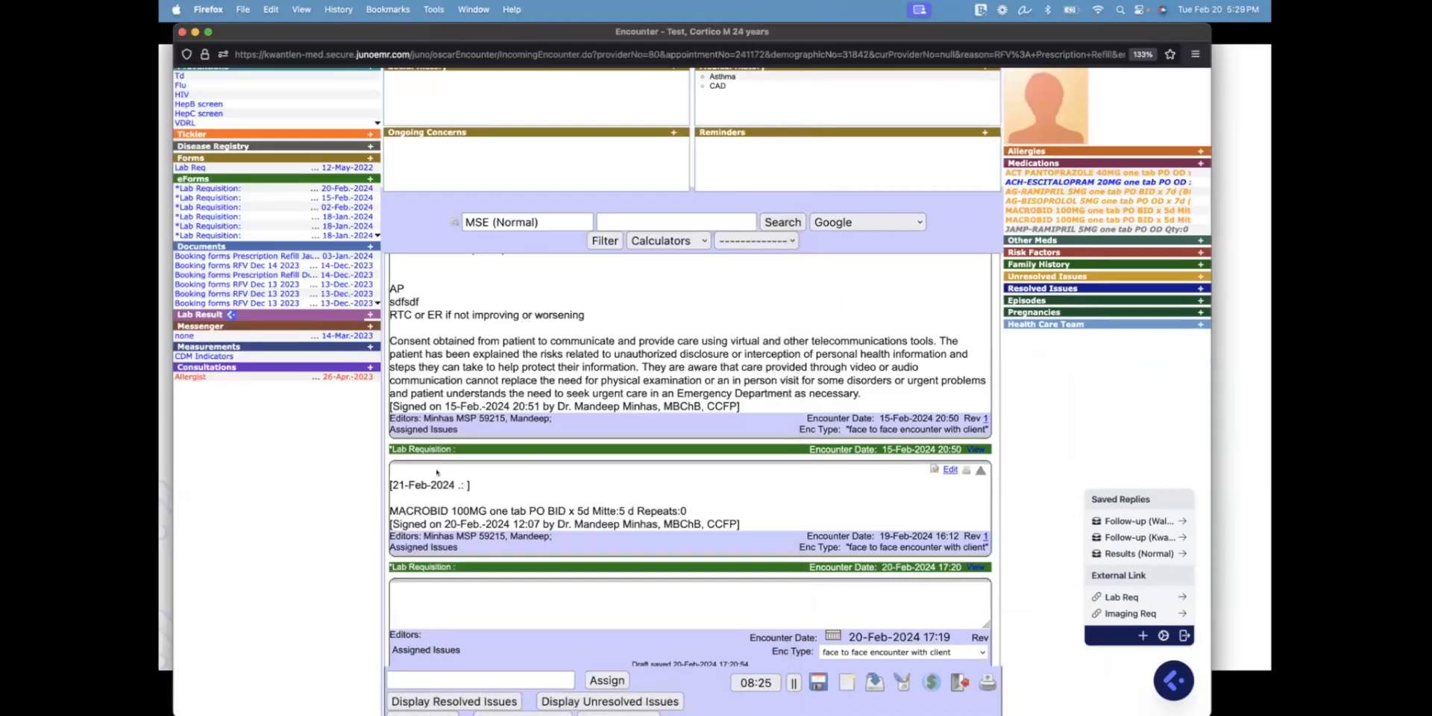
# Return to the Prescription Shortcuts slideshow and advance past the Pro-Tip to '07 Request to Book'
pyautogui.hotkey('ctrl', 'Up')
pyautogui.click(655, 454)
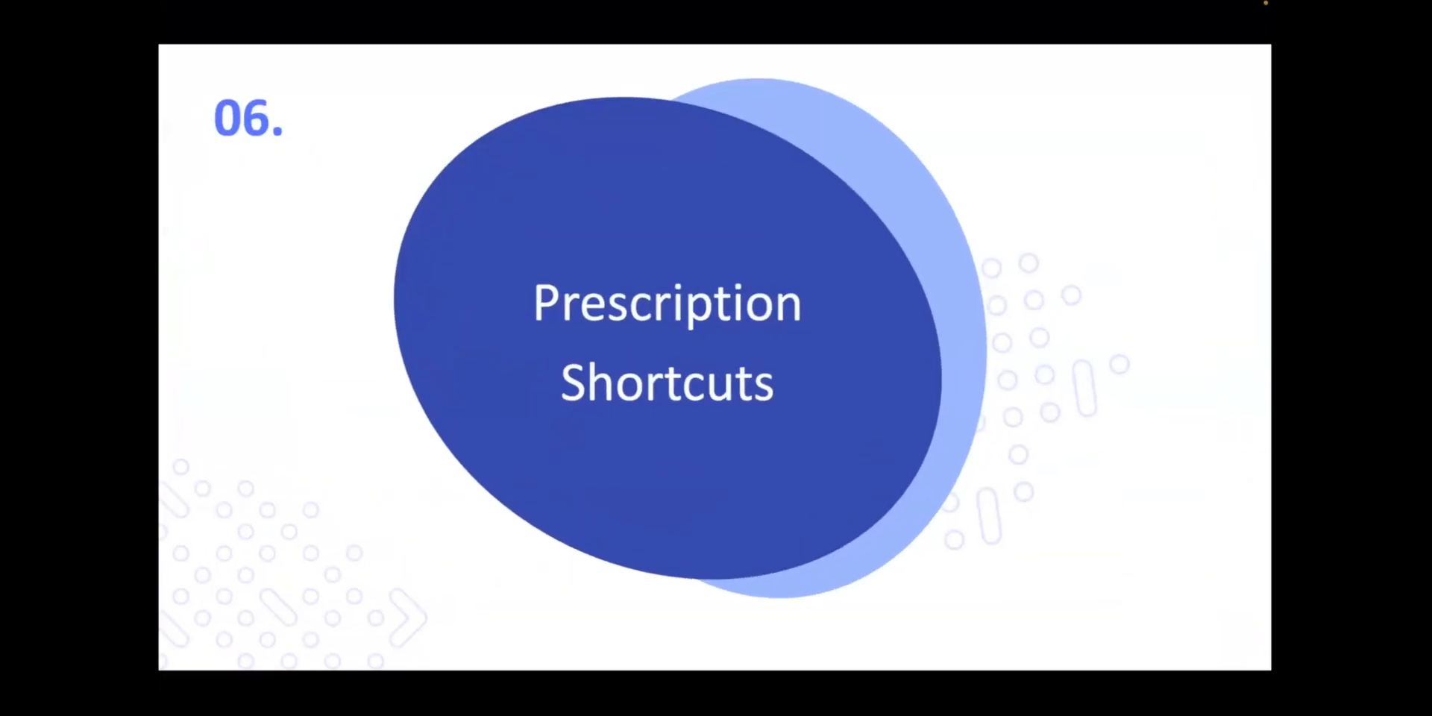
pyautogui.press('Right')
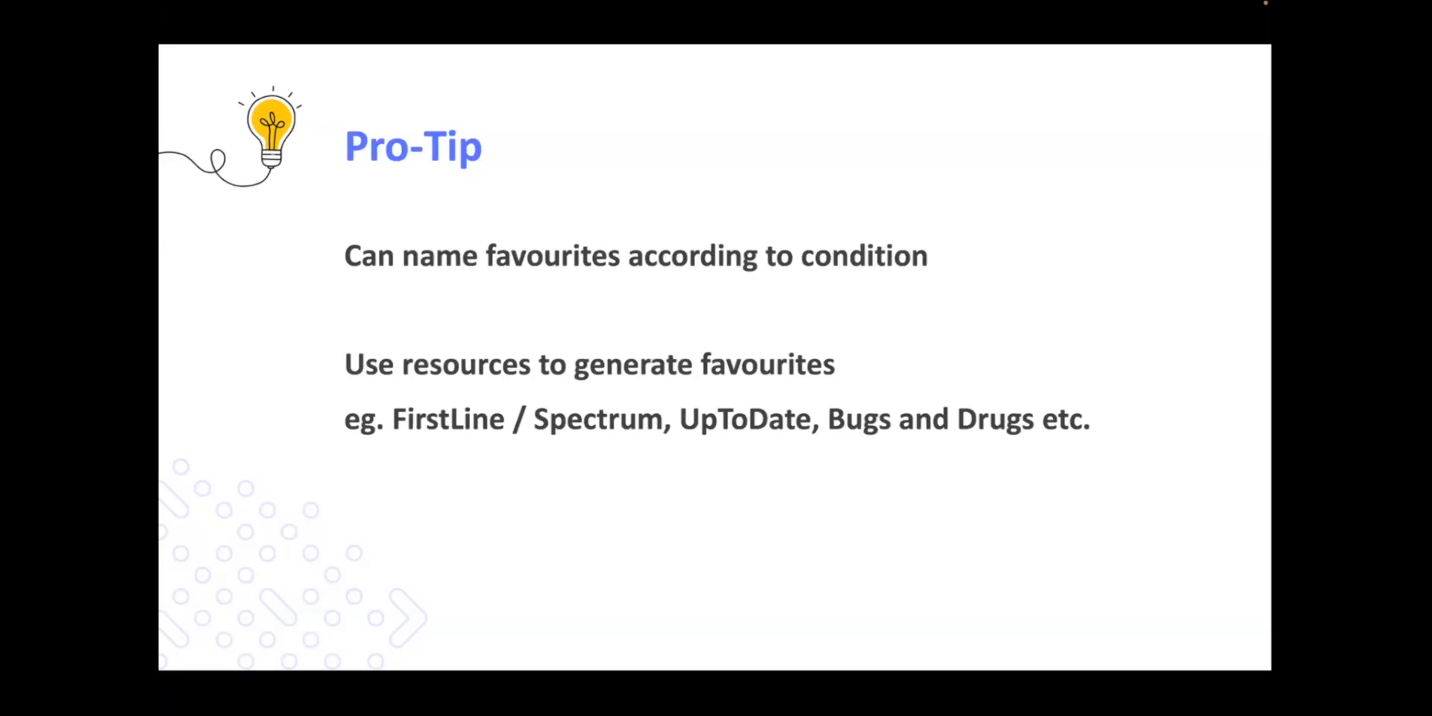
pyautogui.press('Right')
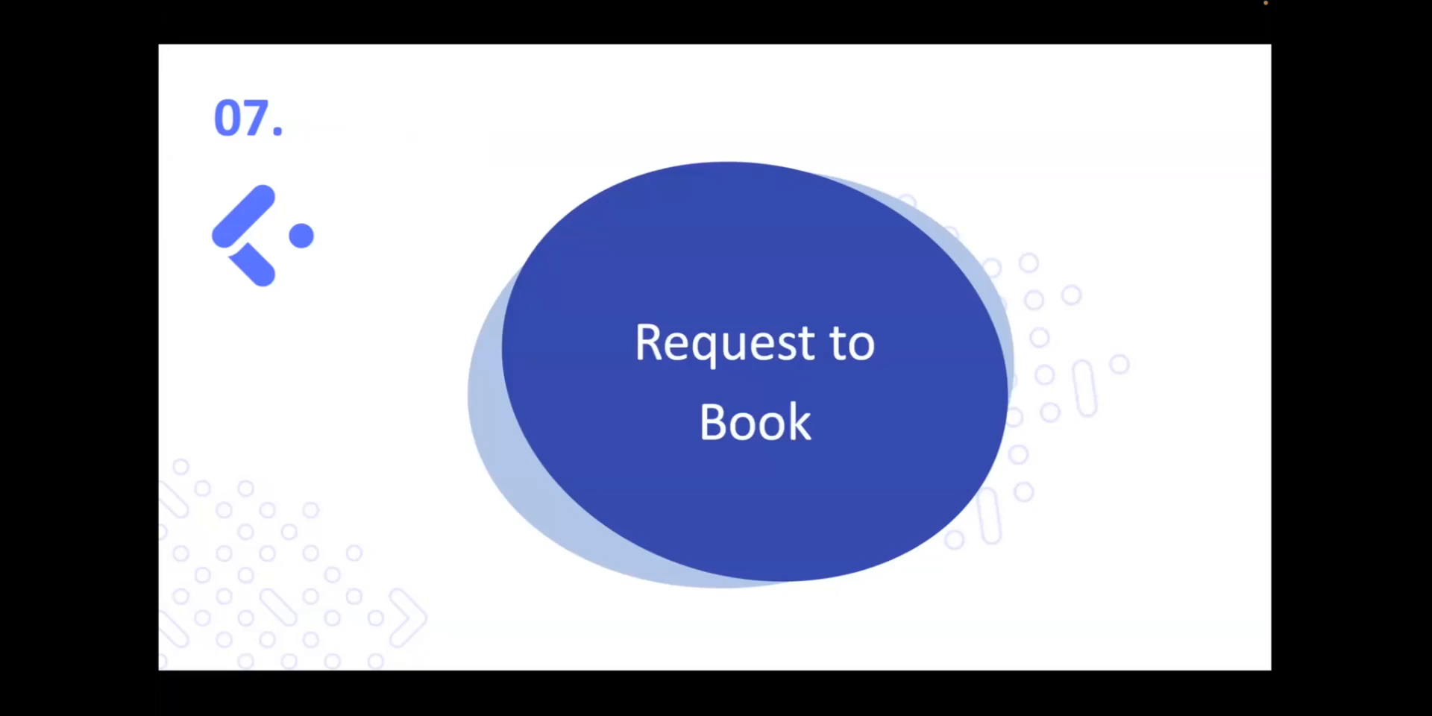
pyautogui.hotkey('ctrl', 'Up')
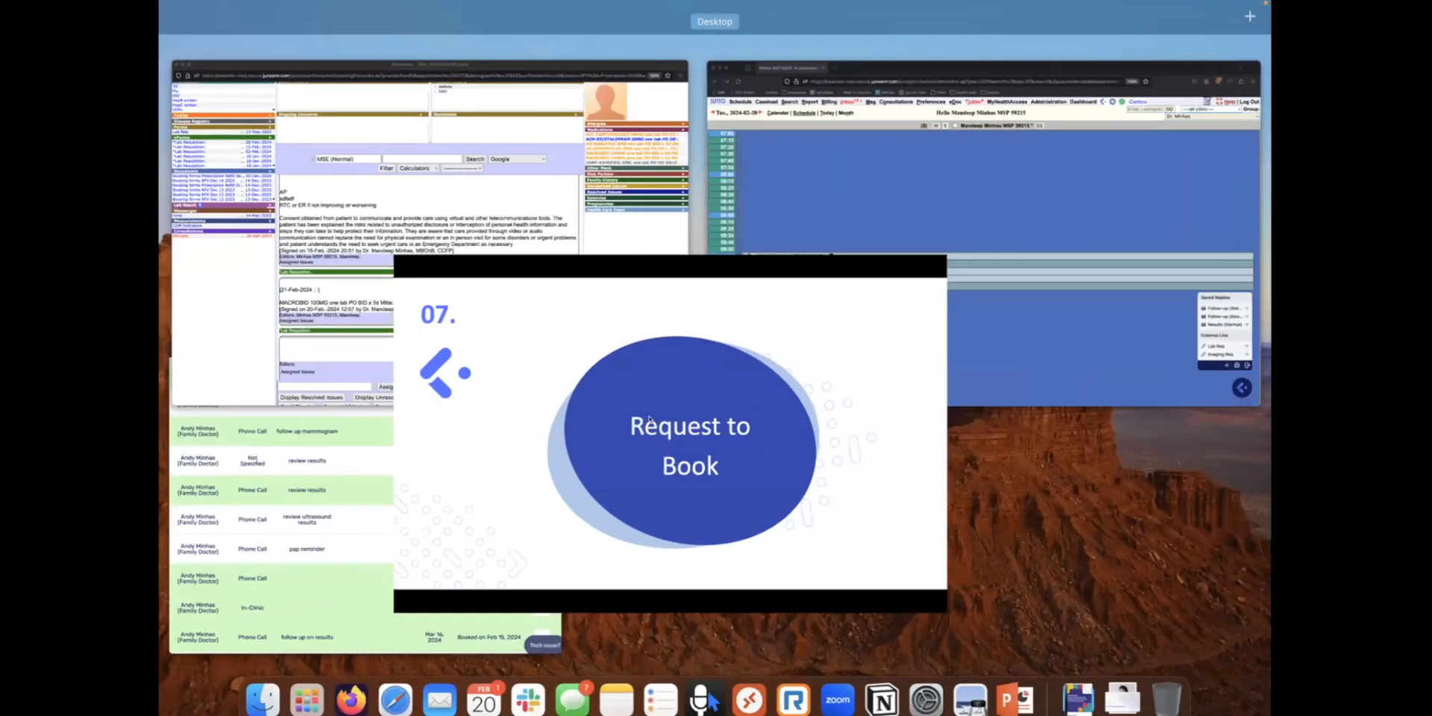
# Open the patient's Prescription Refill document from the Encounter window and show its Cortico messages
pyautogui.click(358, 202)
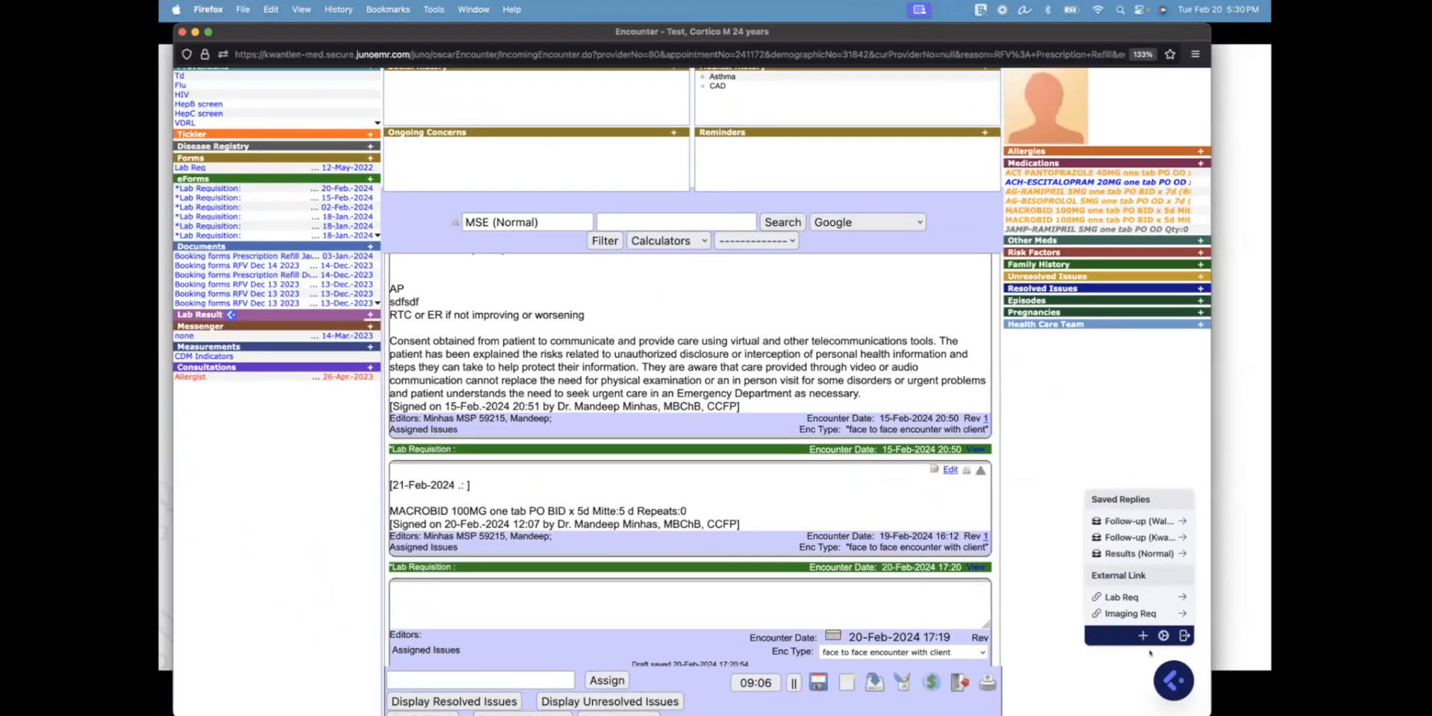
pyautogui.click(239, 257)
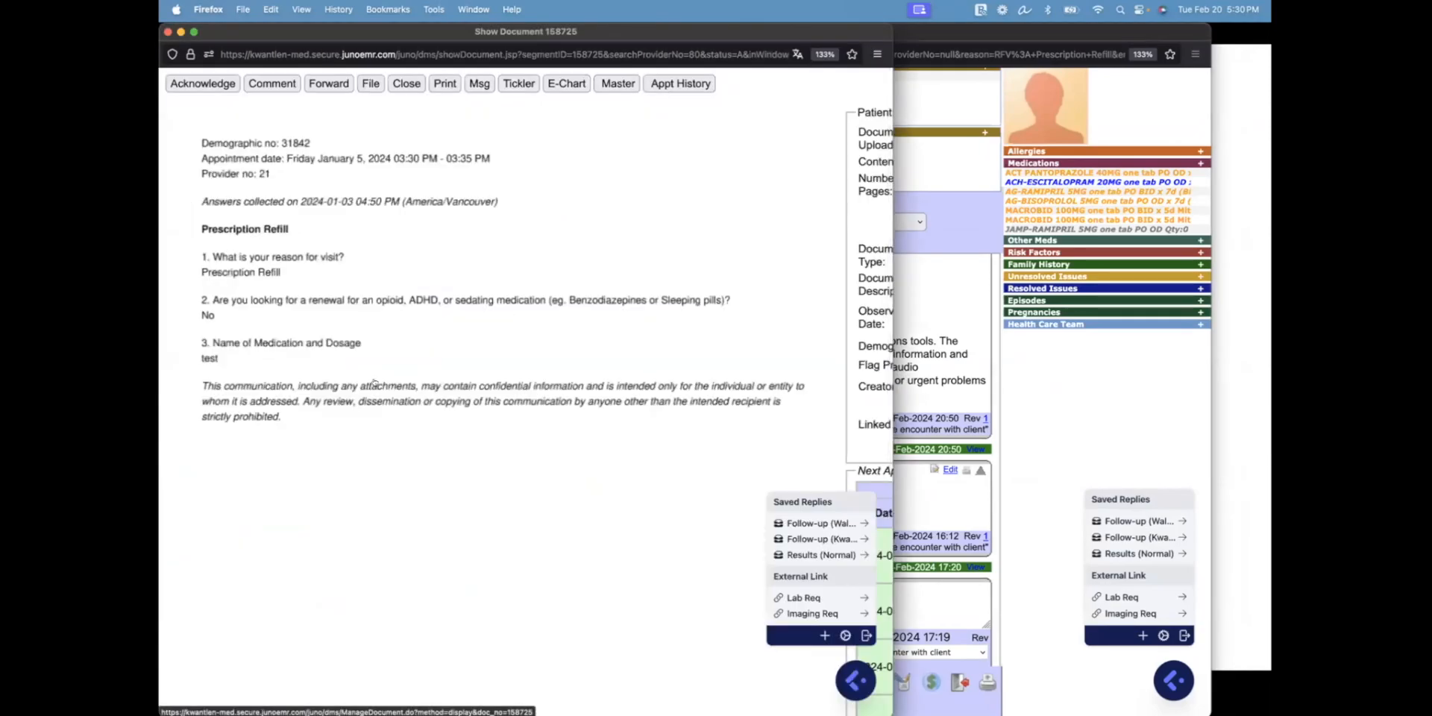
pyautogui.click(863, 677)
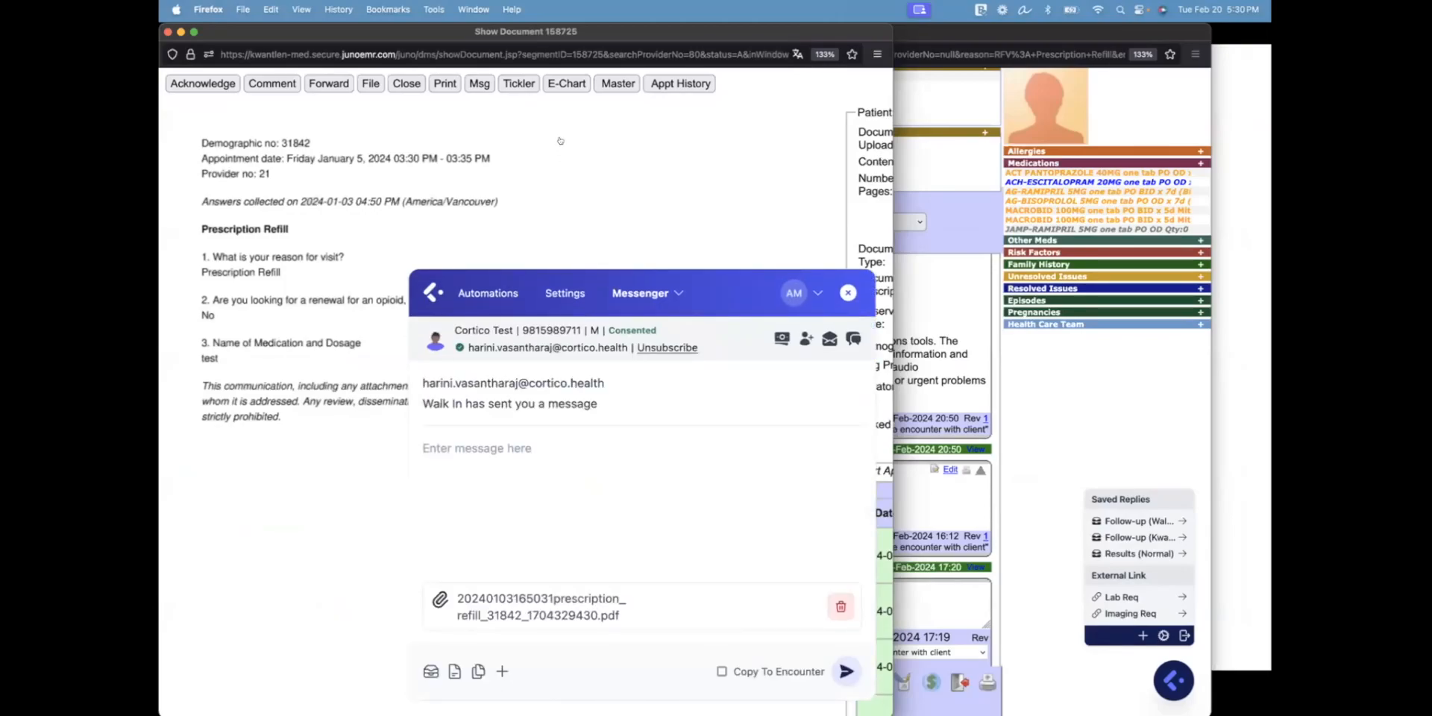
# Open and discard a Tickler for the document, then start a booking invite for the patient
pyautogui.click(518, 82)
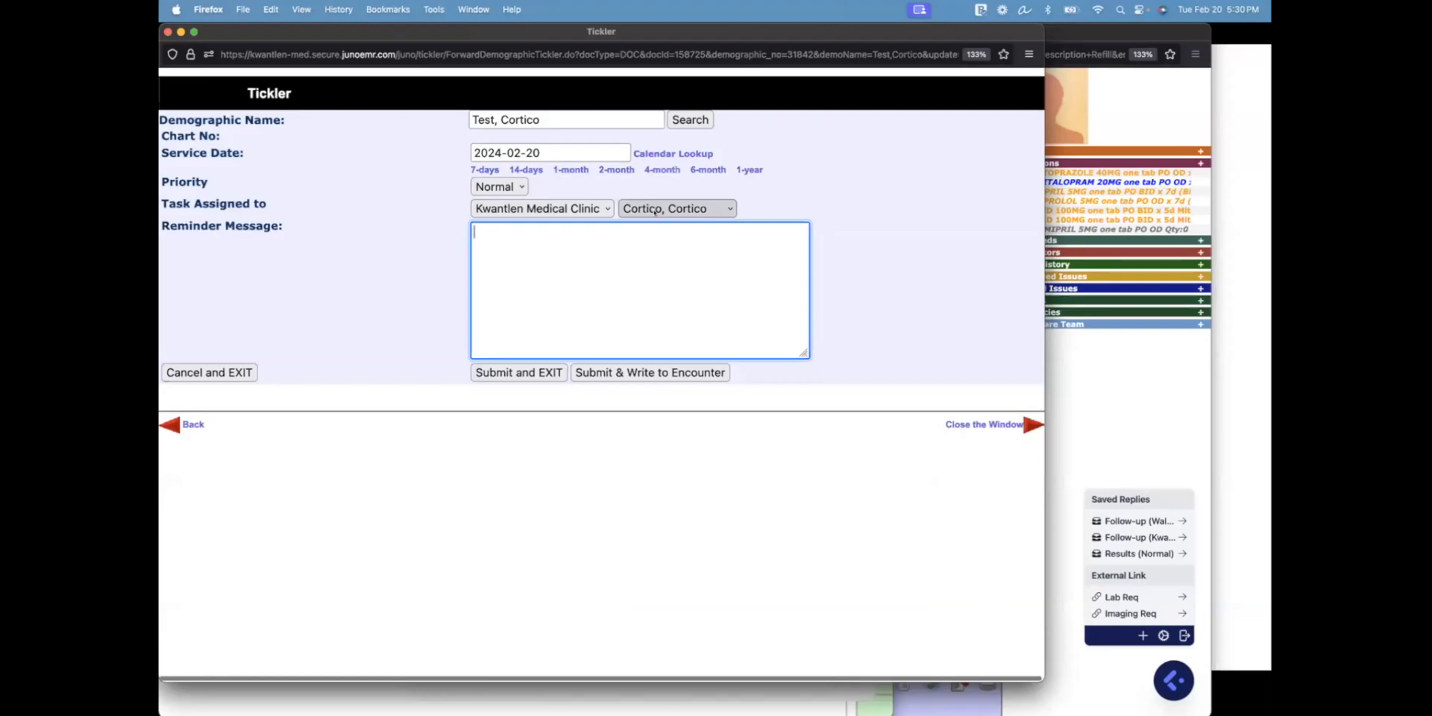
pyautogui.click(166, 31)
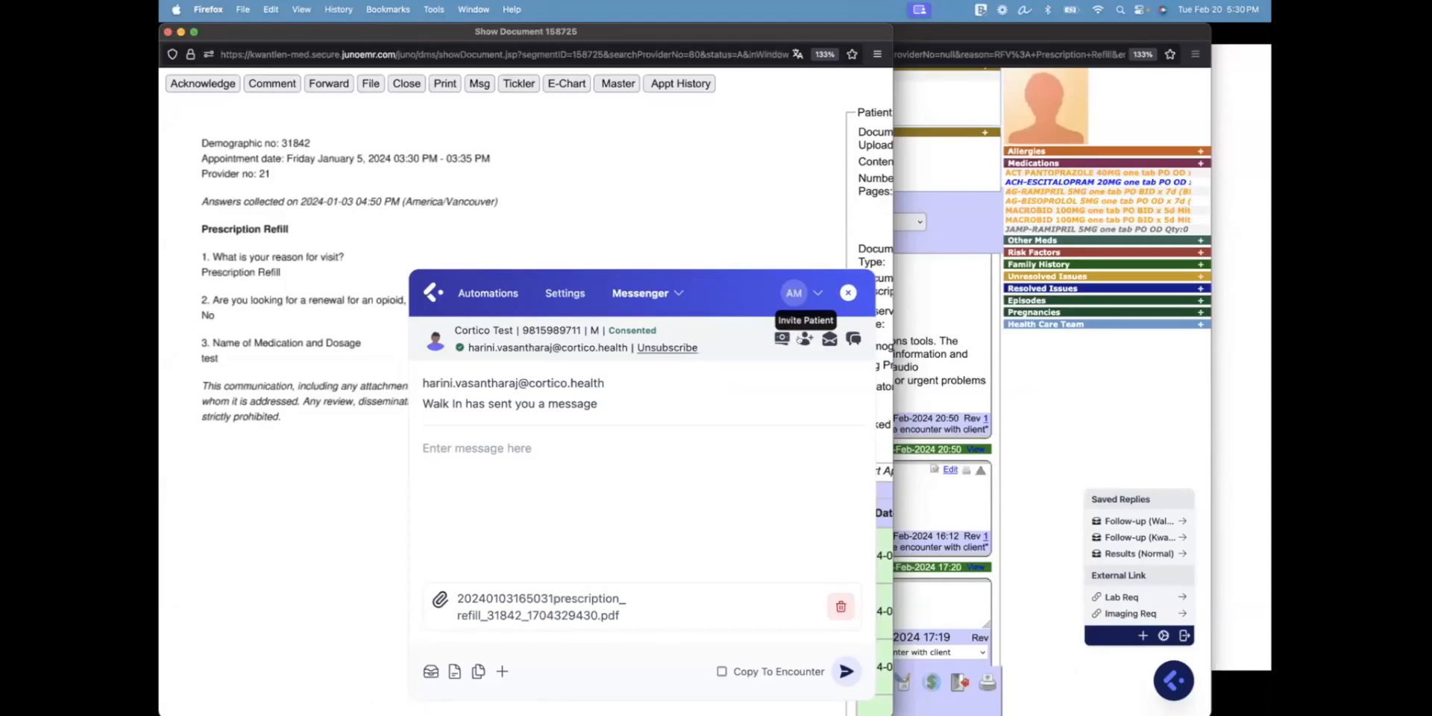
pyautogui.click(805, 339)
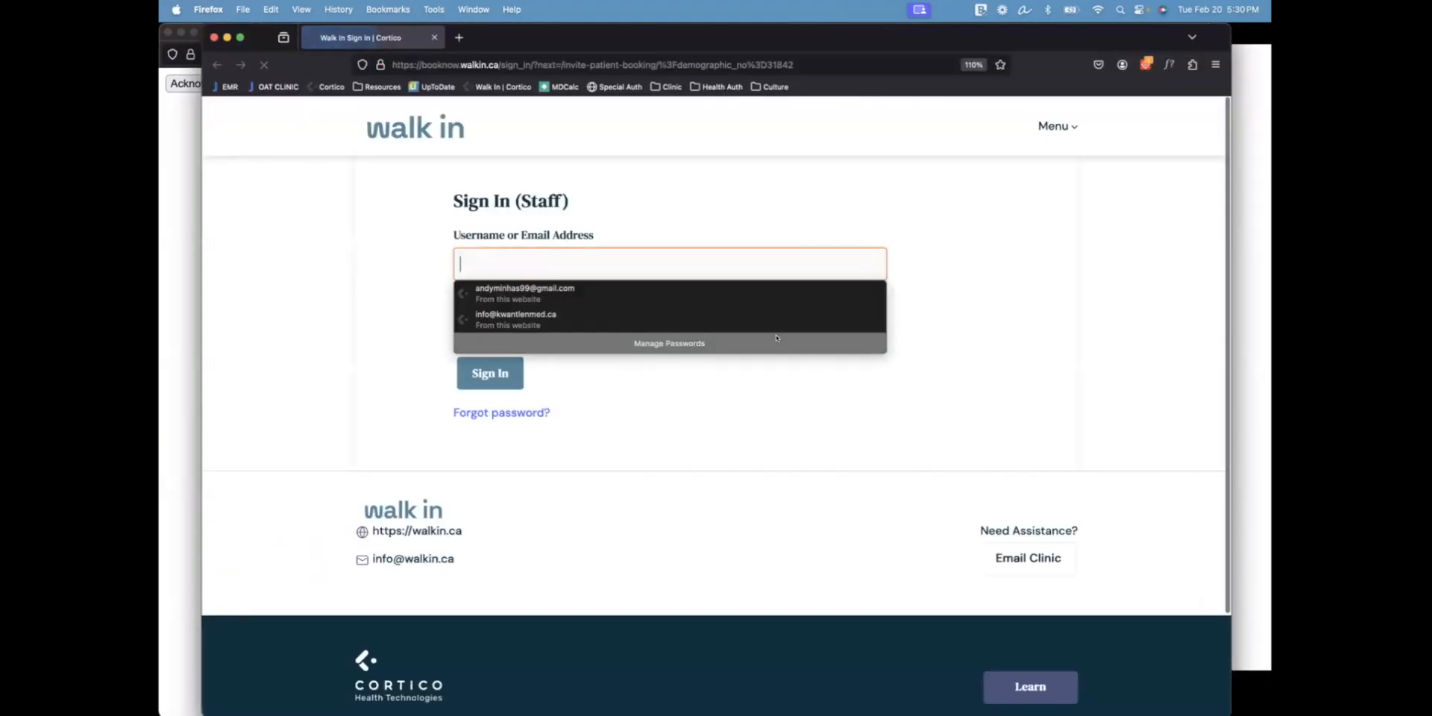
# Sign in to Walk In with the saved staff login and choose the Family Doctor workflow and provider
pyautogui.click(597, 296)
pyautogui.click(490, 363)
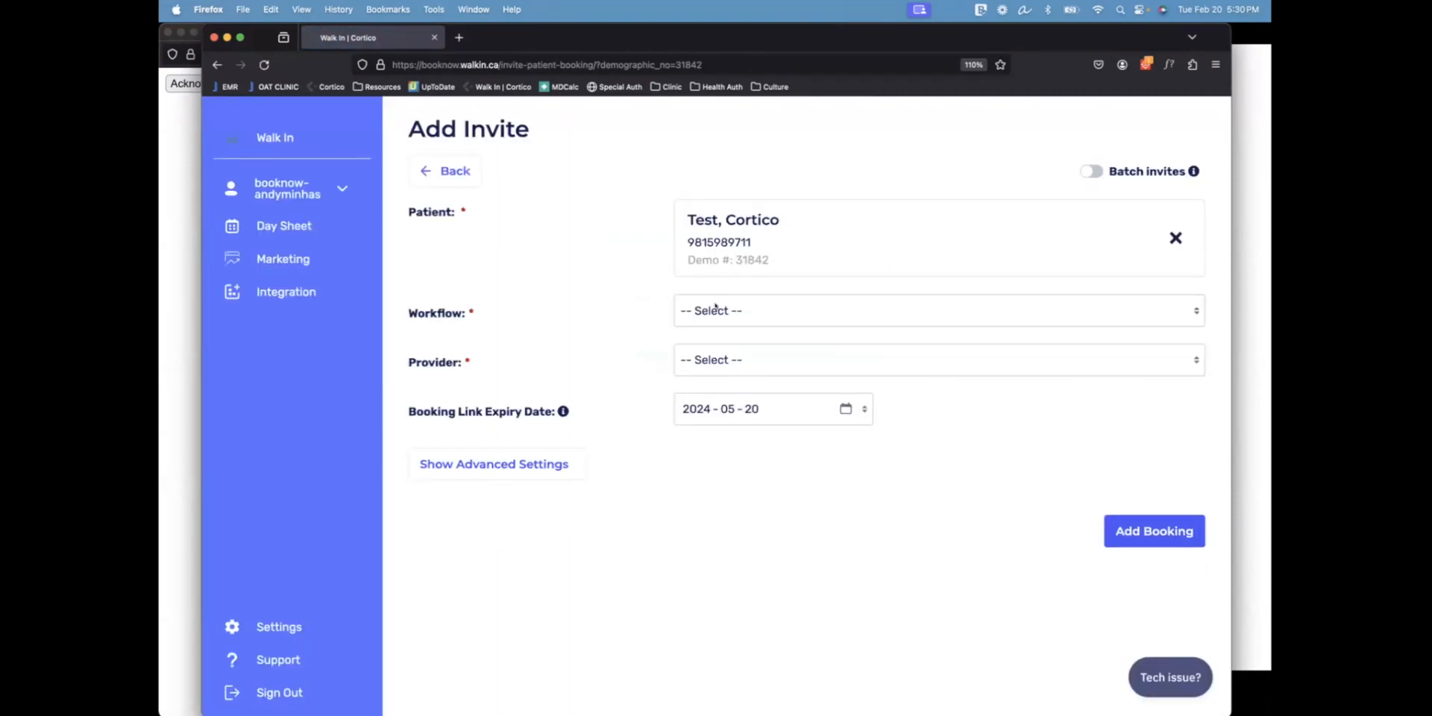
pyautogui.click(715, 307)
pyautogui.click(715, 319)
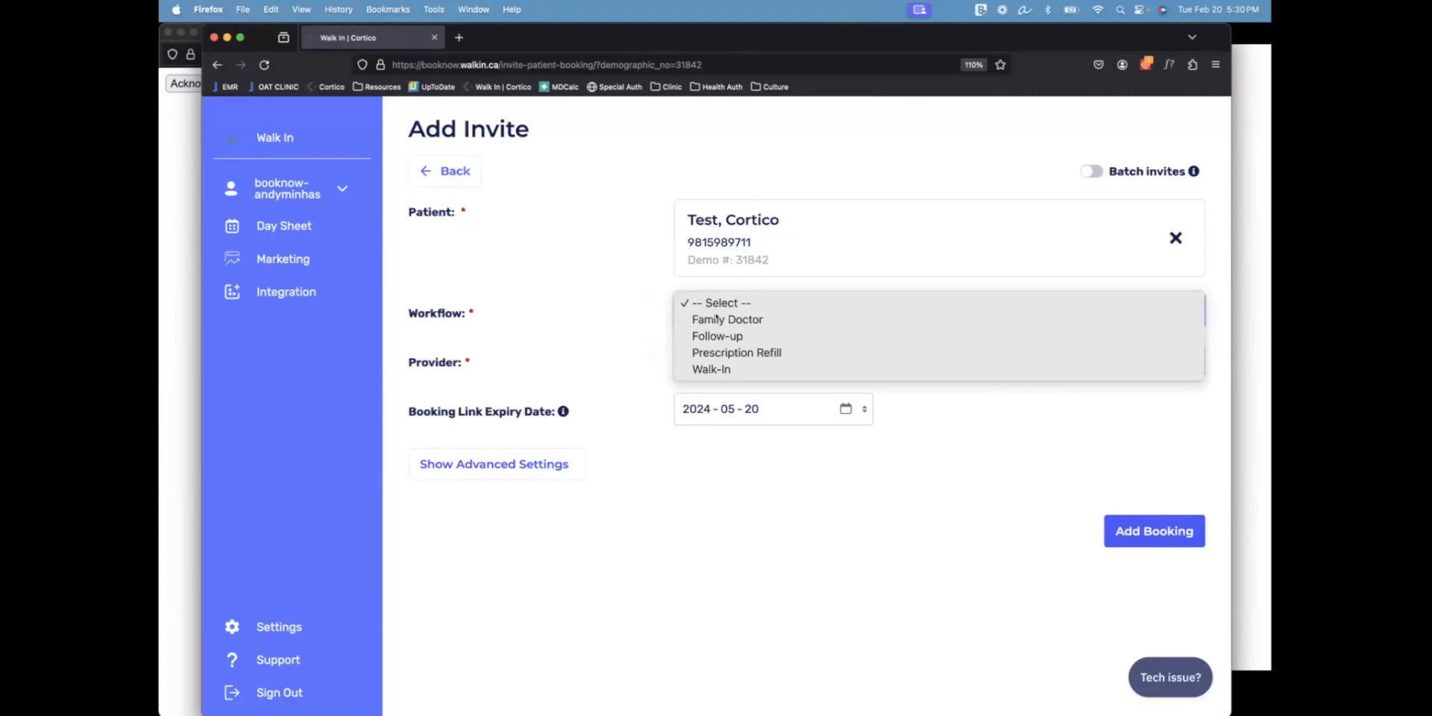
pyautogui.click(715, 359)
pyautogui.click(597, 339)
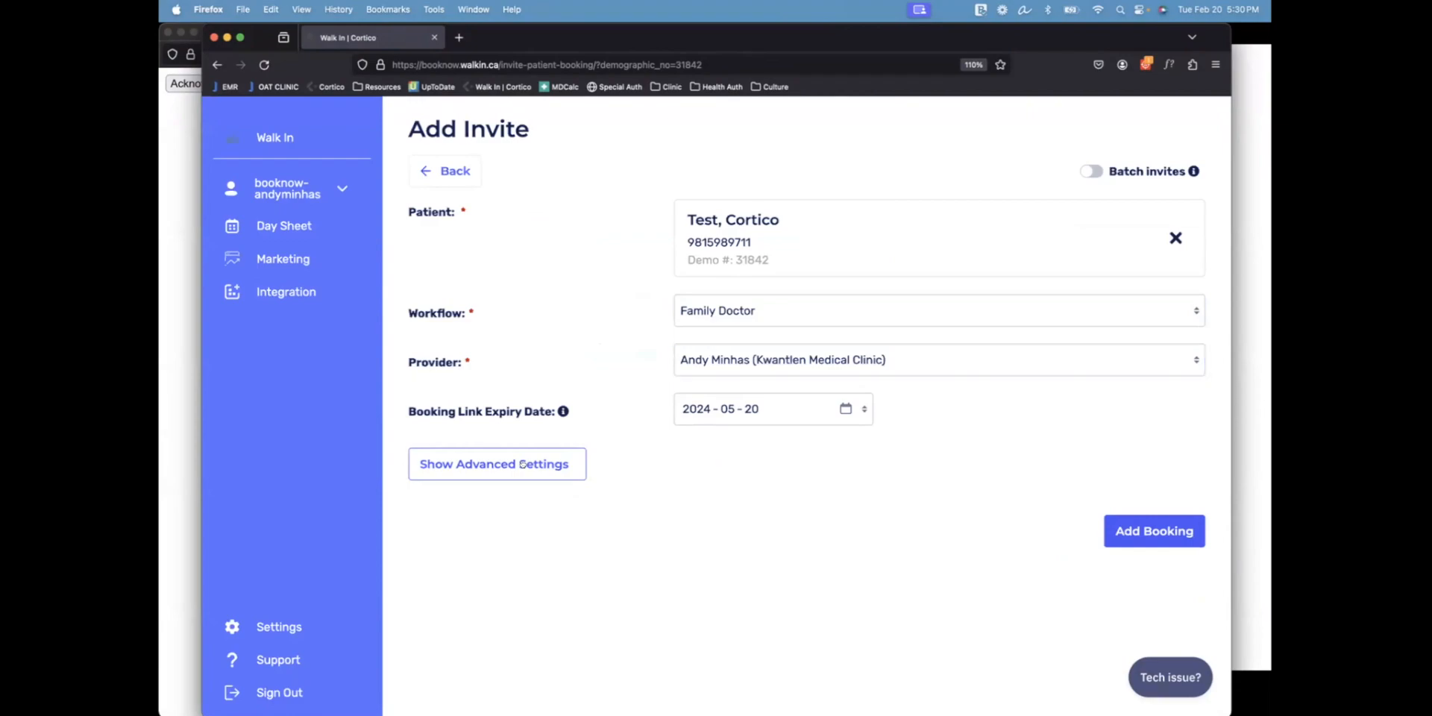
# Set the advanced invite settings to a Phone Call with reason 'discuss results', then close Walk In
pyautogui.click(524, 464)
pyautogui.click(680, 521)
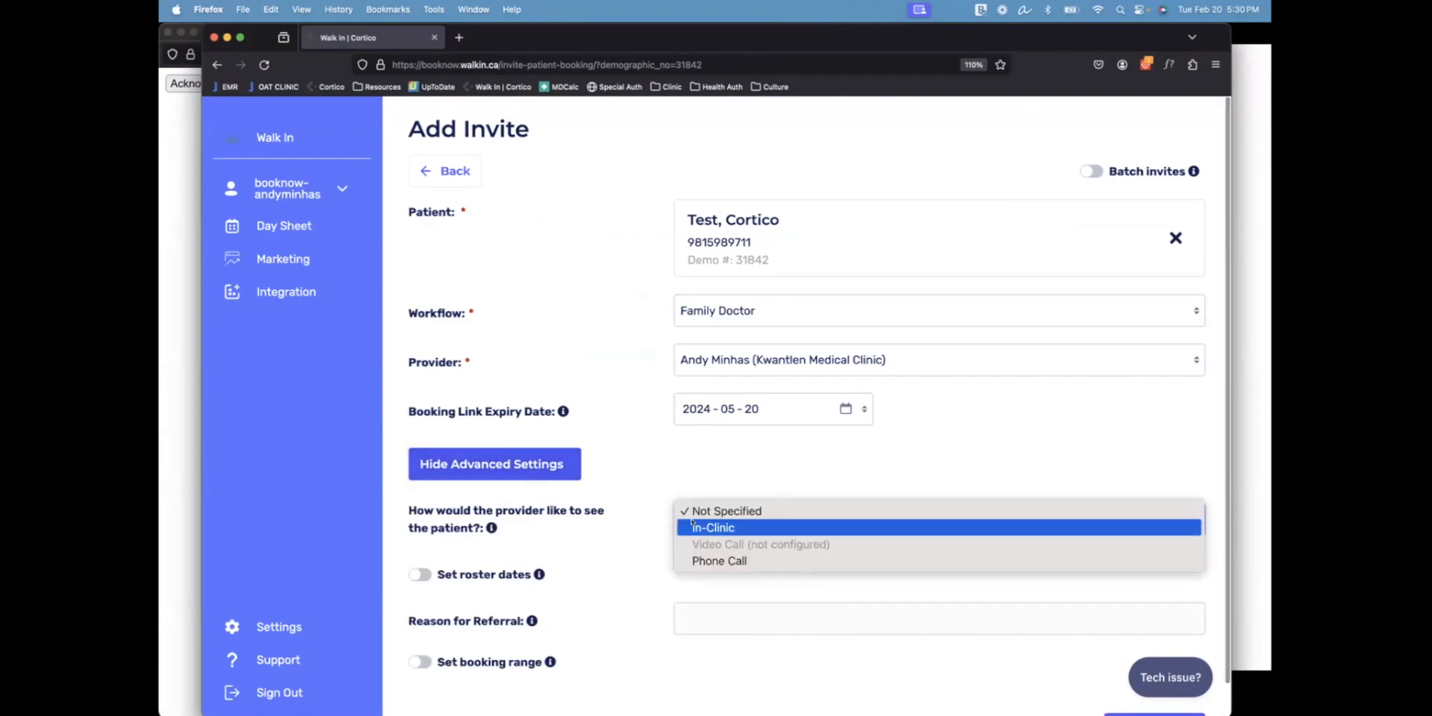
pyautogui.click(693, 559)
pyautogui.click(703, 608)
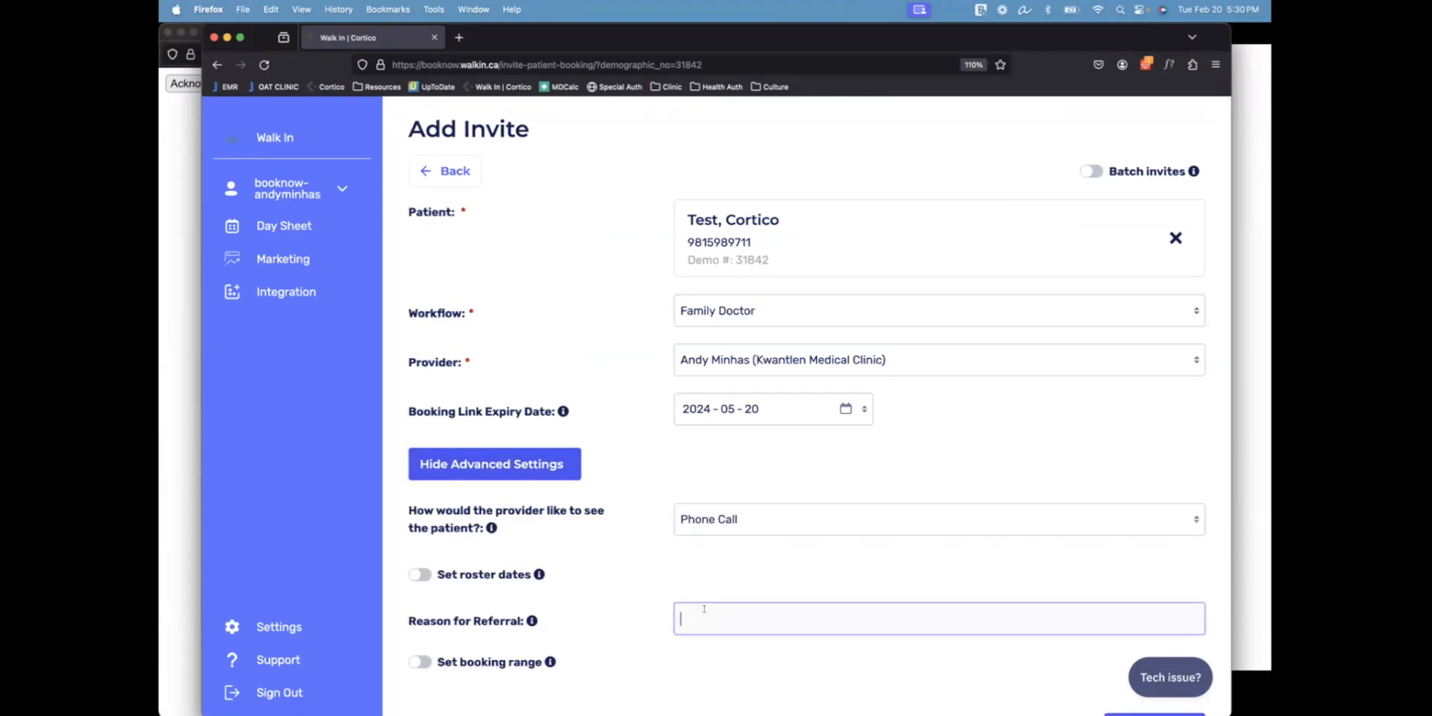
pyautogui.write('discuss results')
pyautogui.scroll(-1, 967, 616)
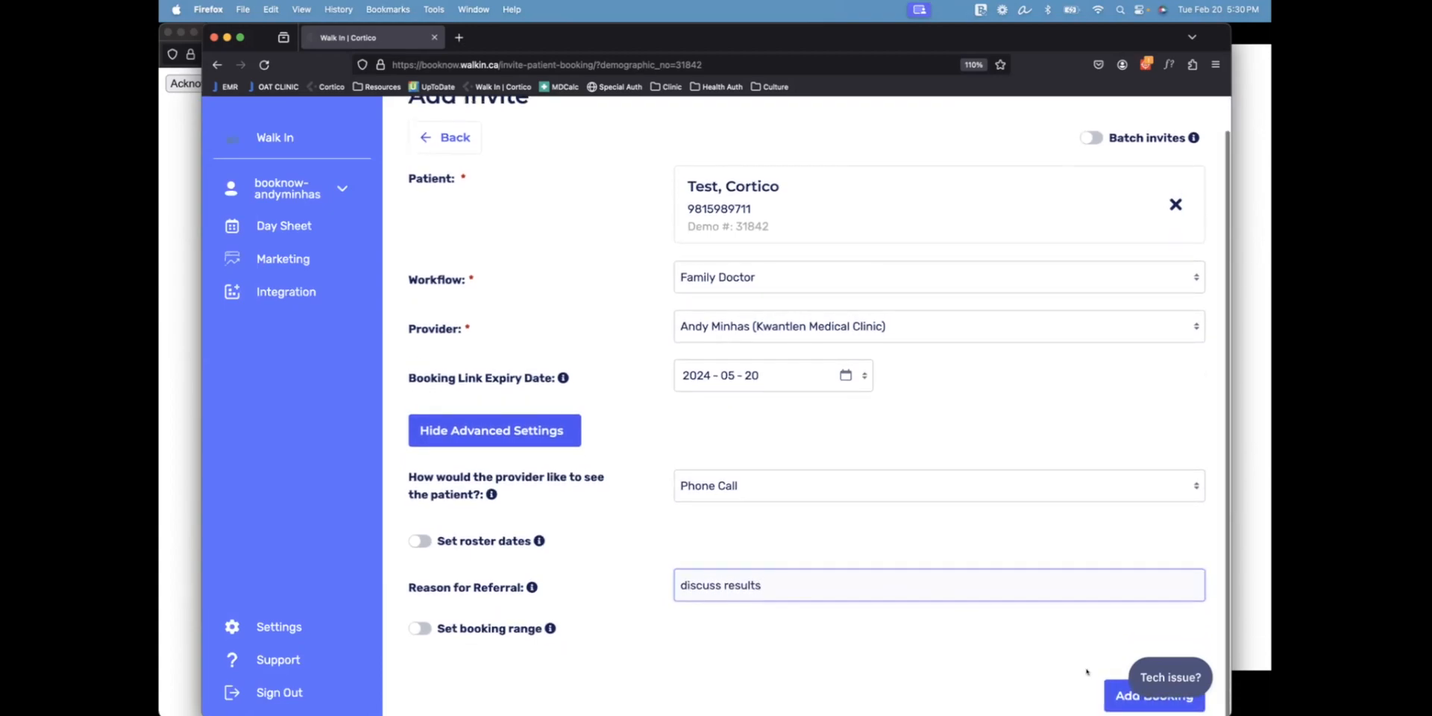
pyautogui.click(852, 672)
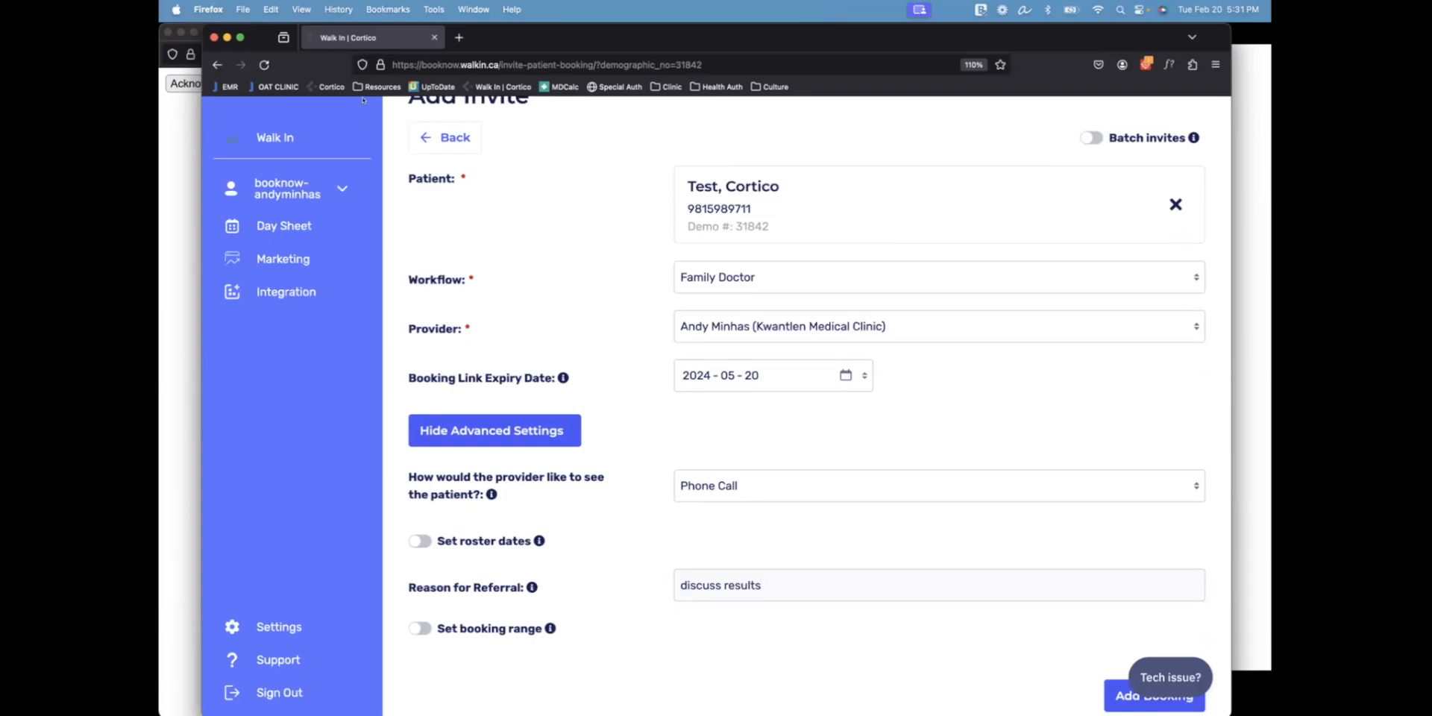
pyautogui.click(214, 36)
pyautogui.hotkey('ctrl', 'Up')
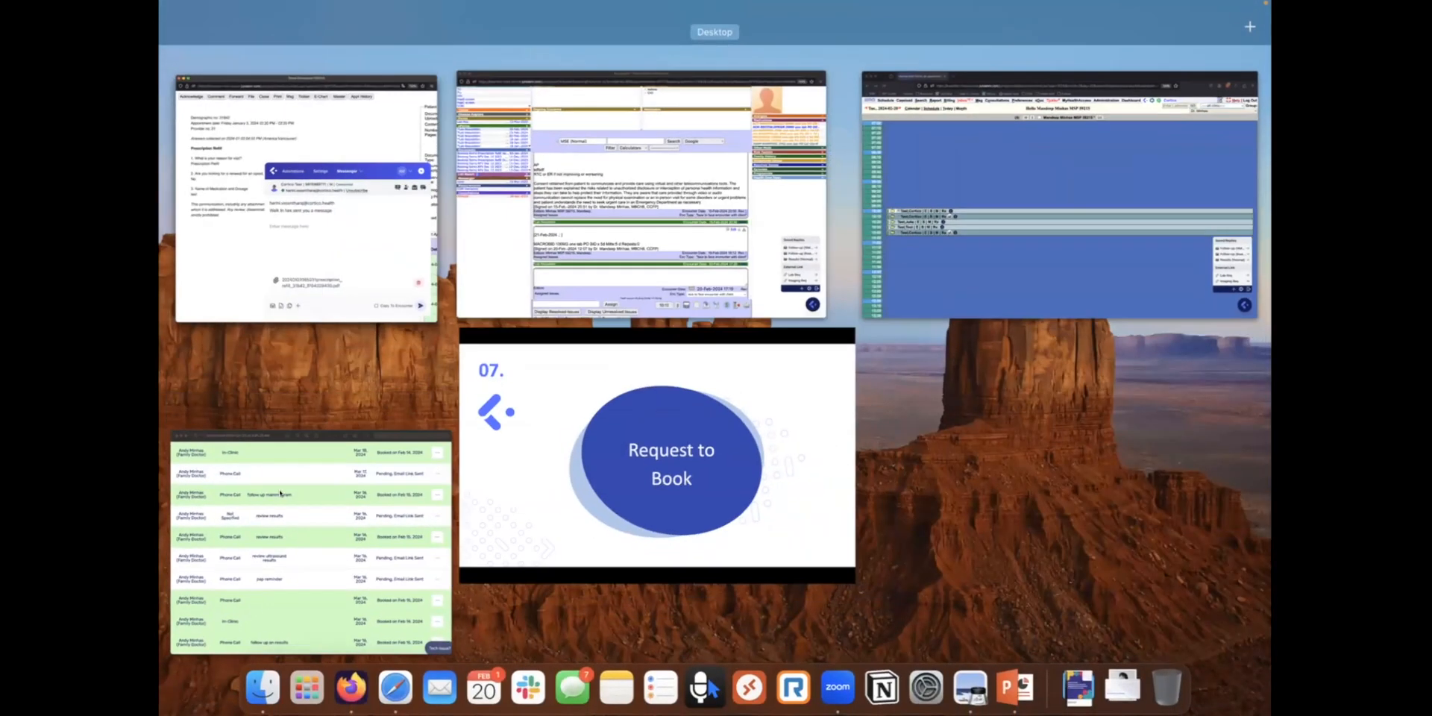
# Show the Preview screenshot of pending and booked invites, then close it and the document window
pyautogui.click(418, 448)
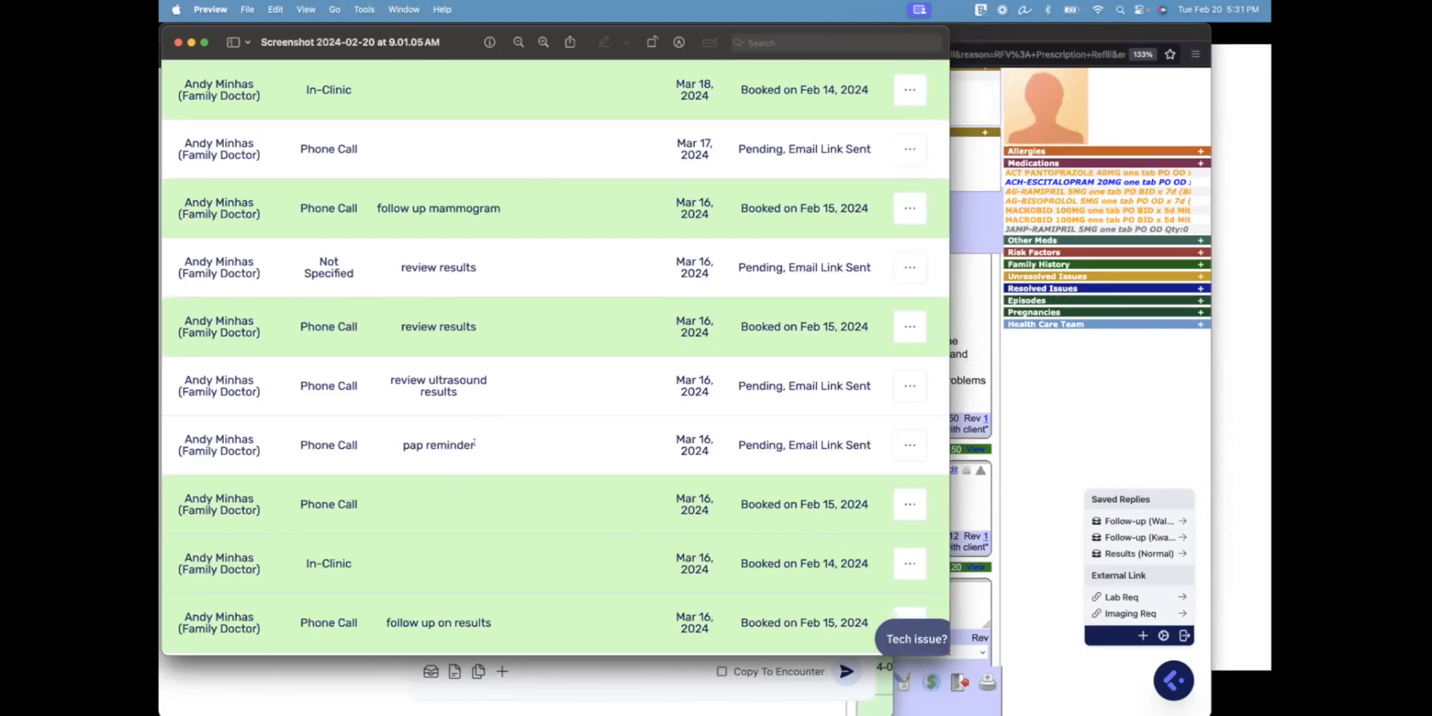
pyautogui.click(177, 43)
pyautogui.hotkey('ctrl', 'Up')
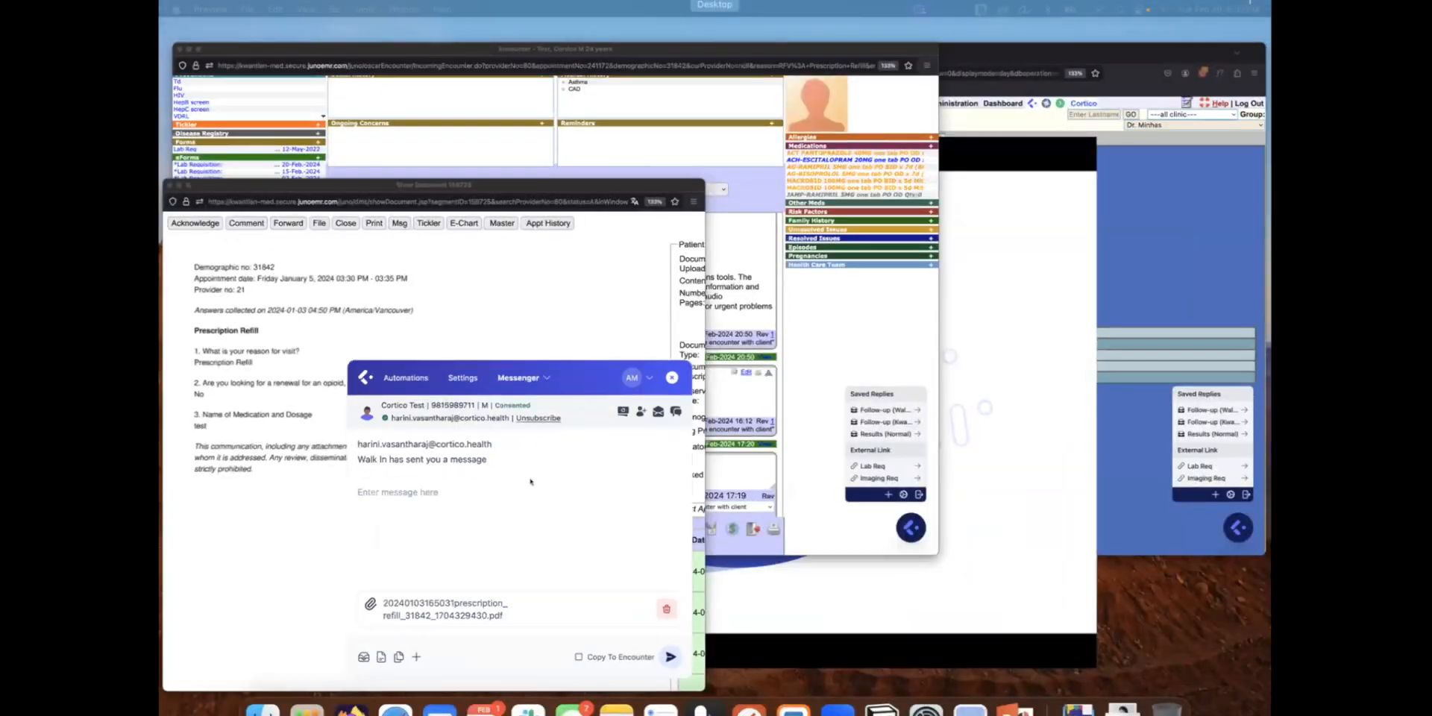
pyautogui.click(228, 519)
pyautogui.press('super+w')
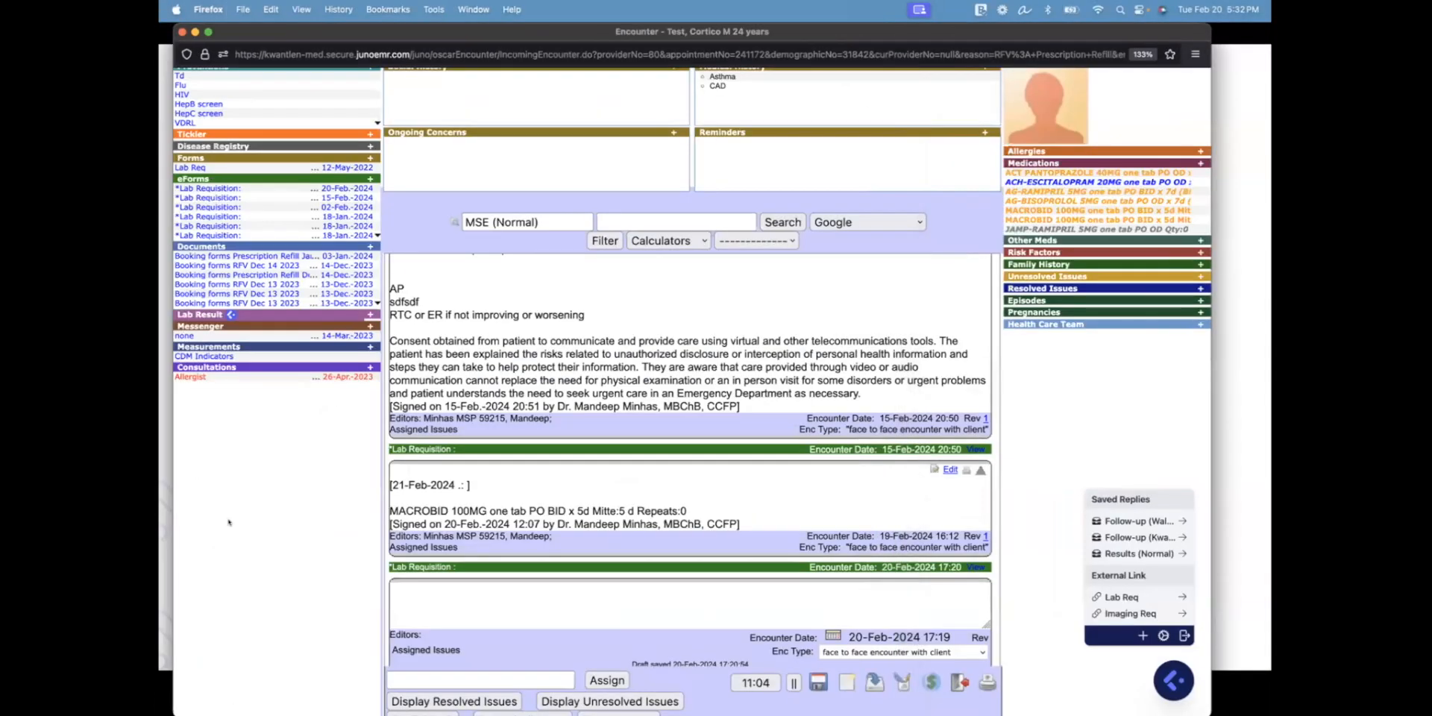
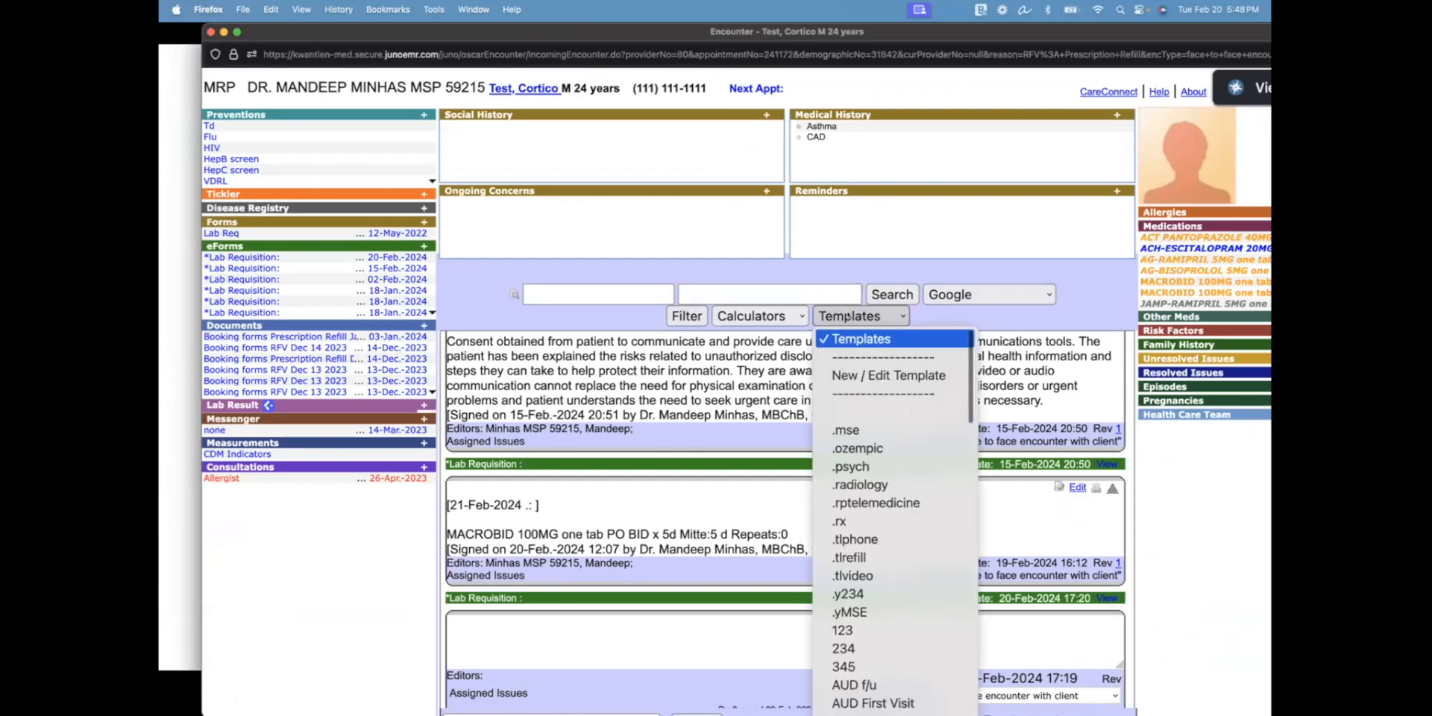
pyautogui.click(813, 373)
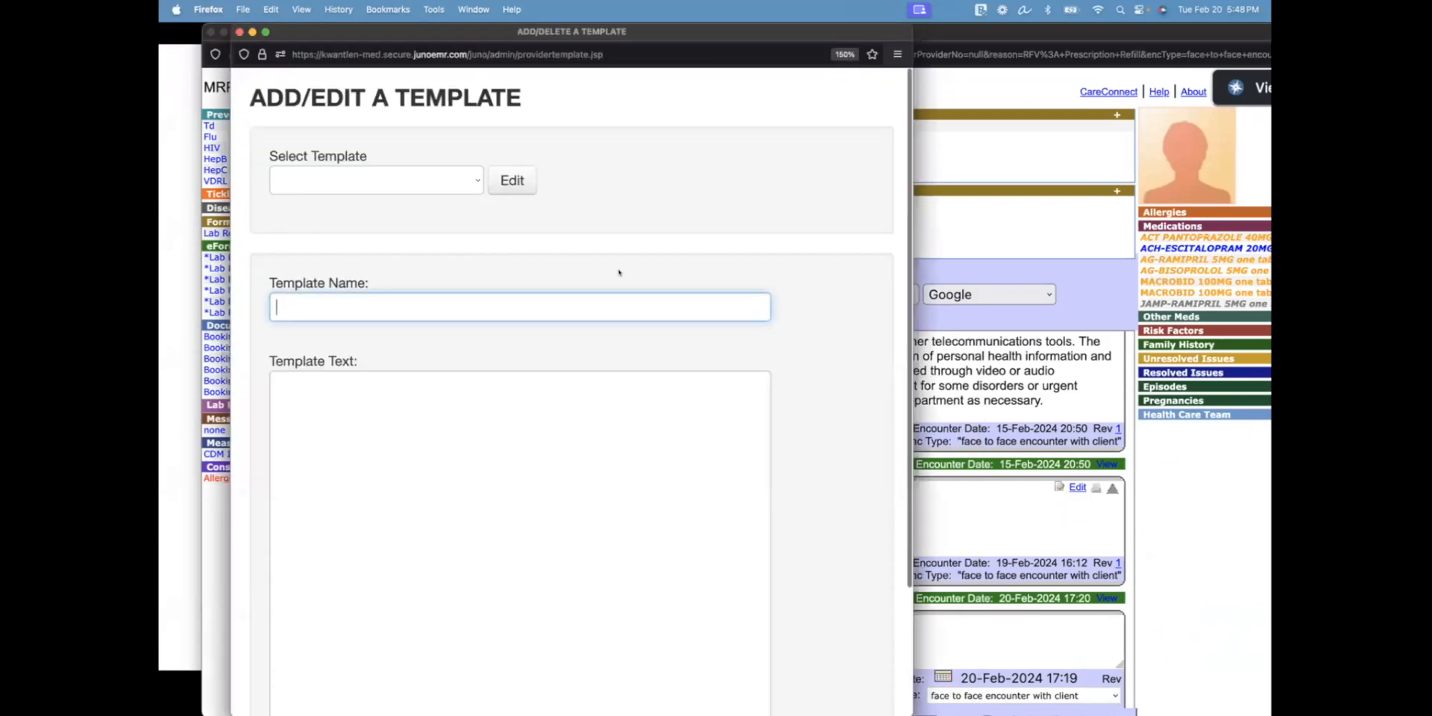
pyautogui.click(463, 180)
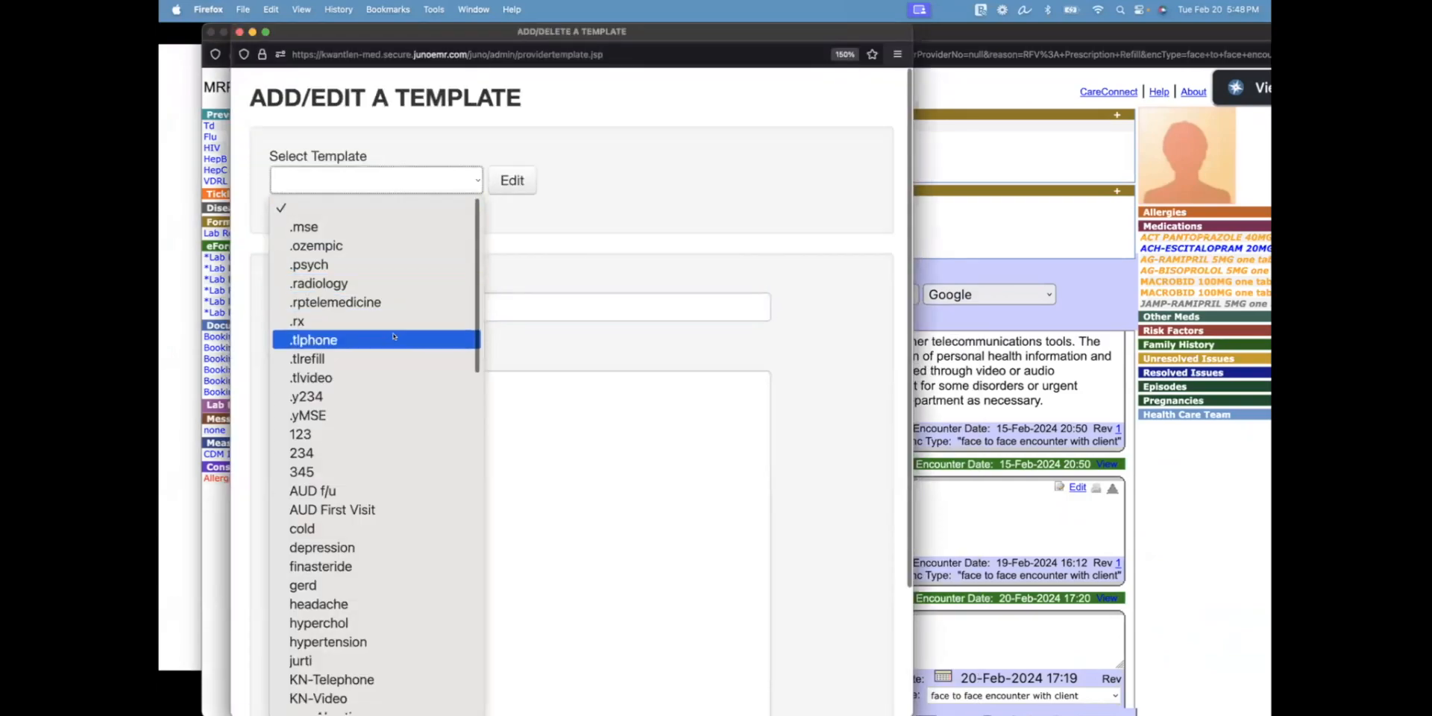
pyautogui.click(382, 377)
pyautogui.click(511, 180)
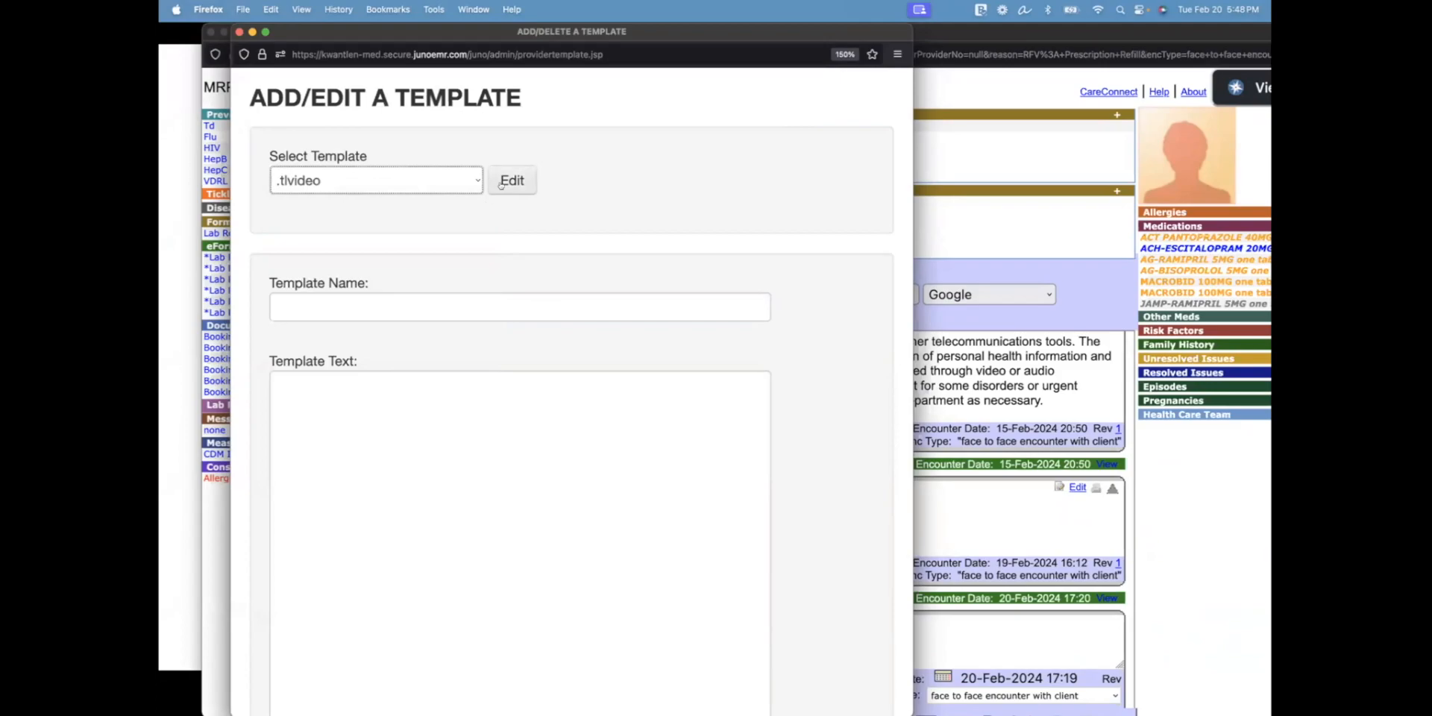
pyautogui.scroll(-3, 759, 335)
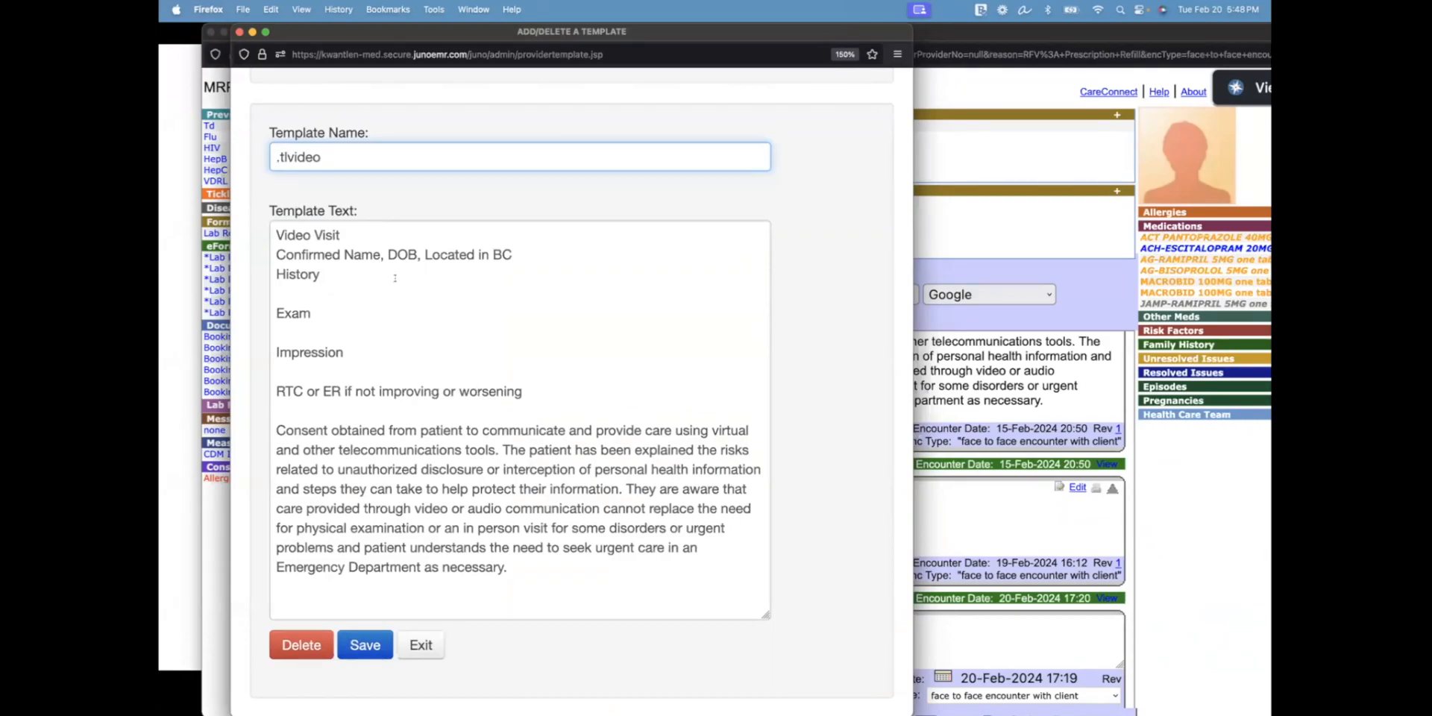
pyautogui.scroll(3, 244, 254)
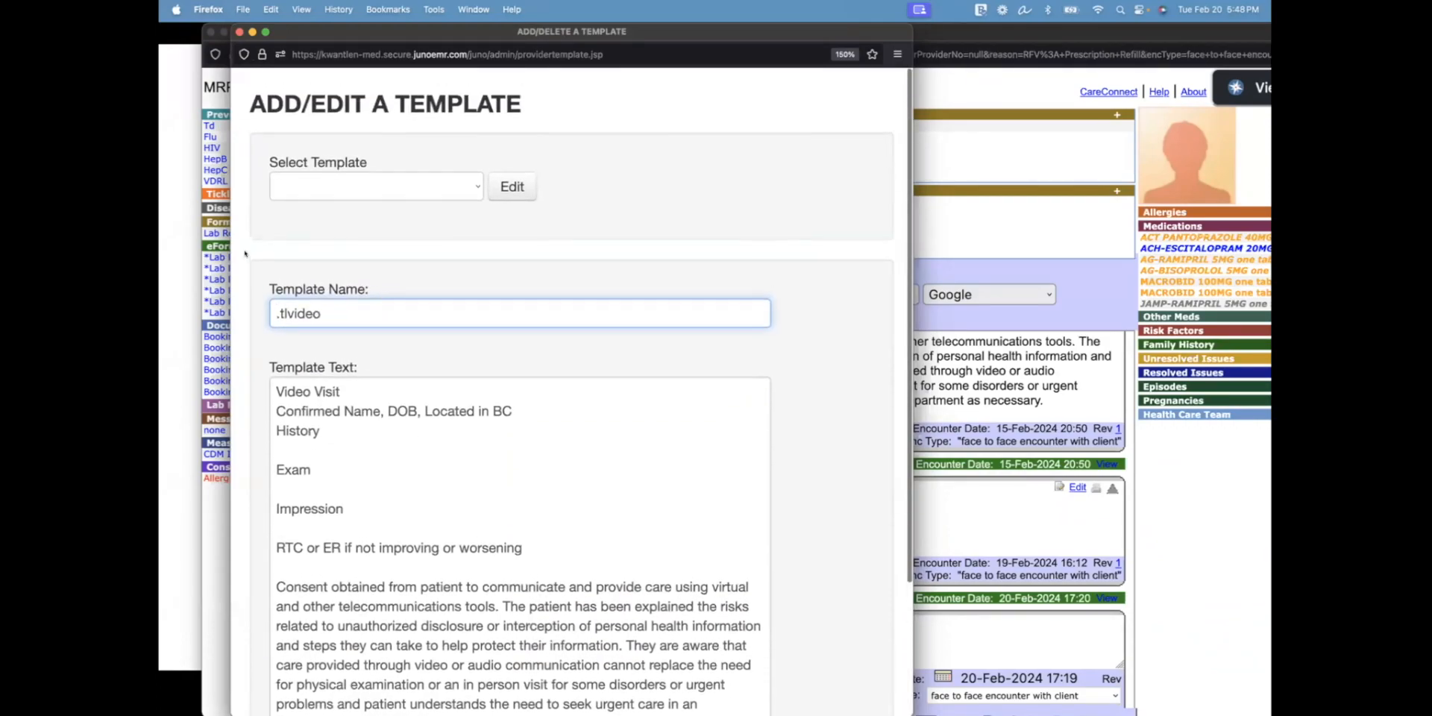
pyautogui.scroll(-3, 277, 211)
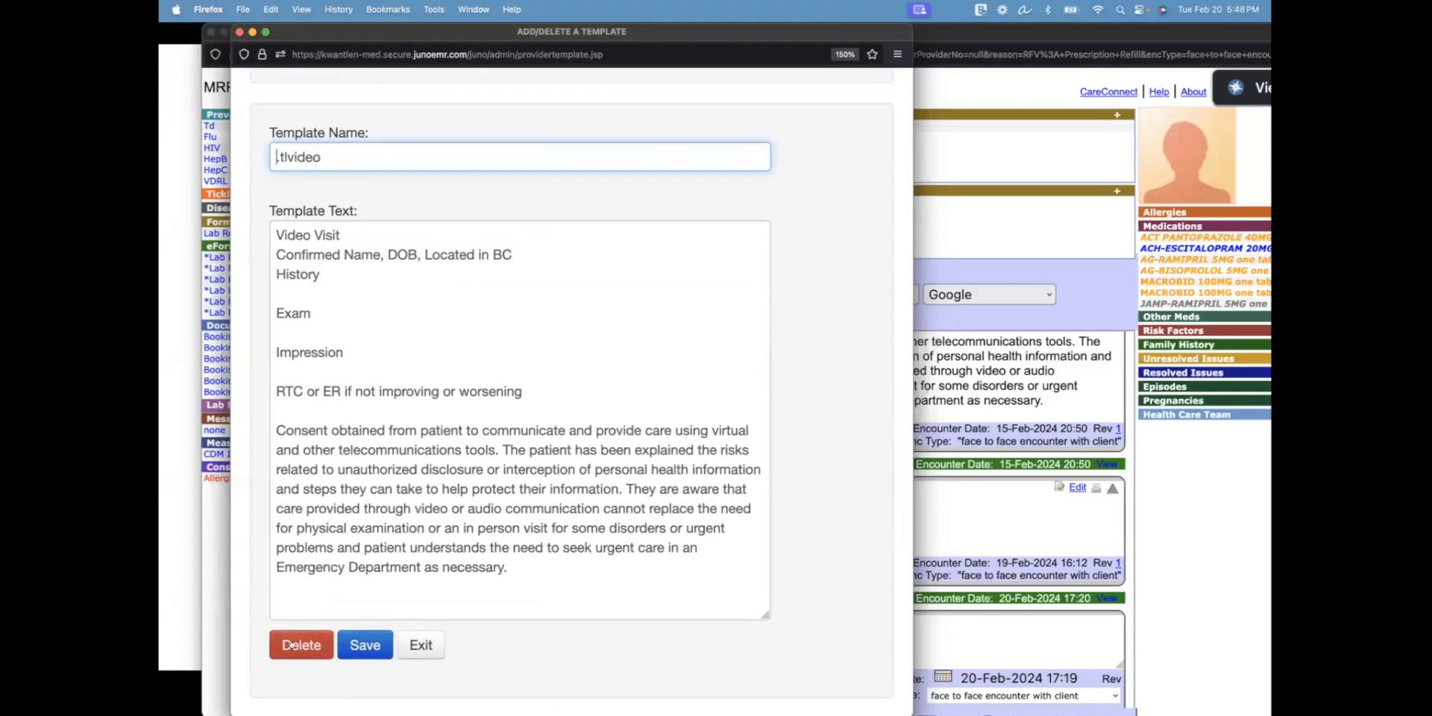
pyautogui.click(238, 31)
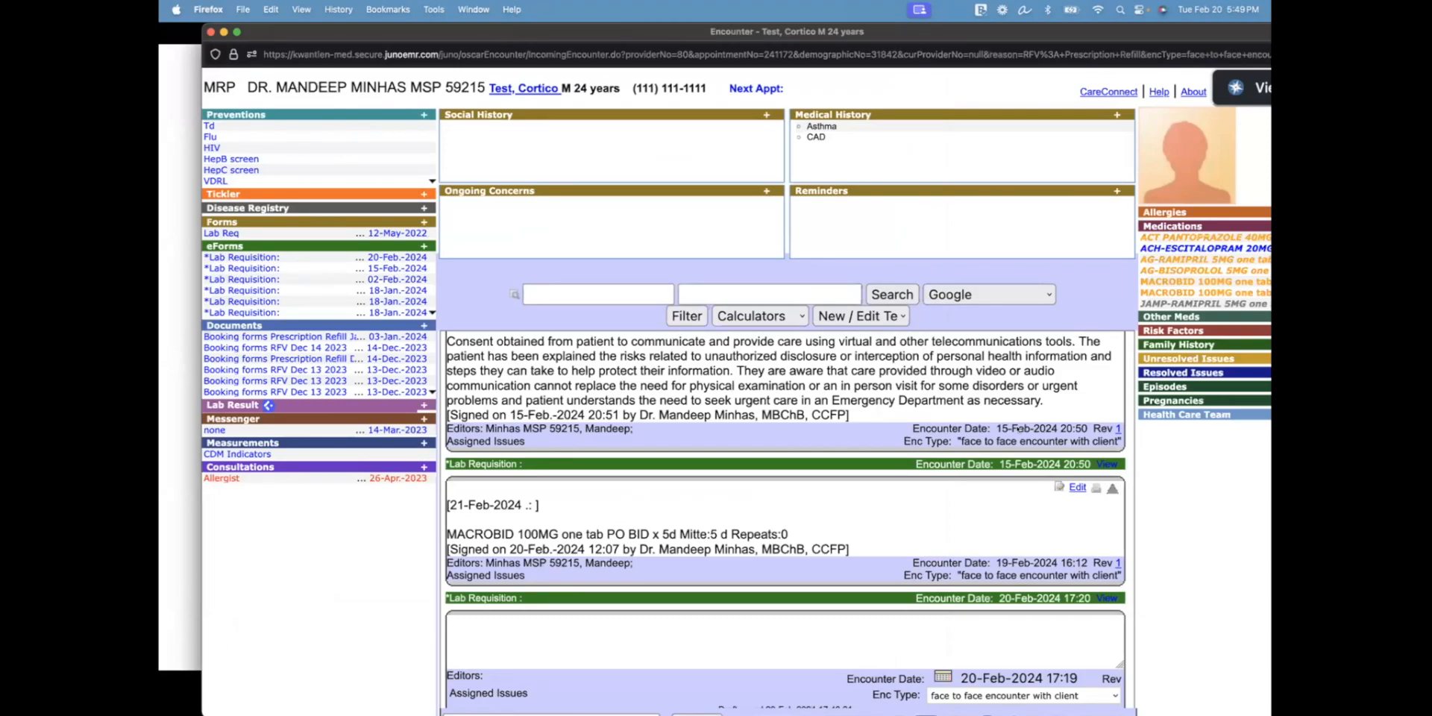
# Expand the mental status exam snippet and the telephone-visit template into the empty note
pyautogui.click(609, 617)
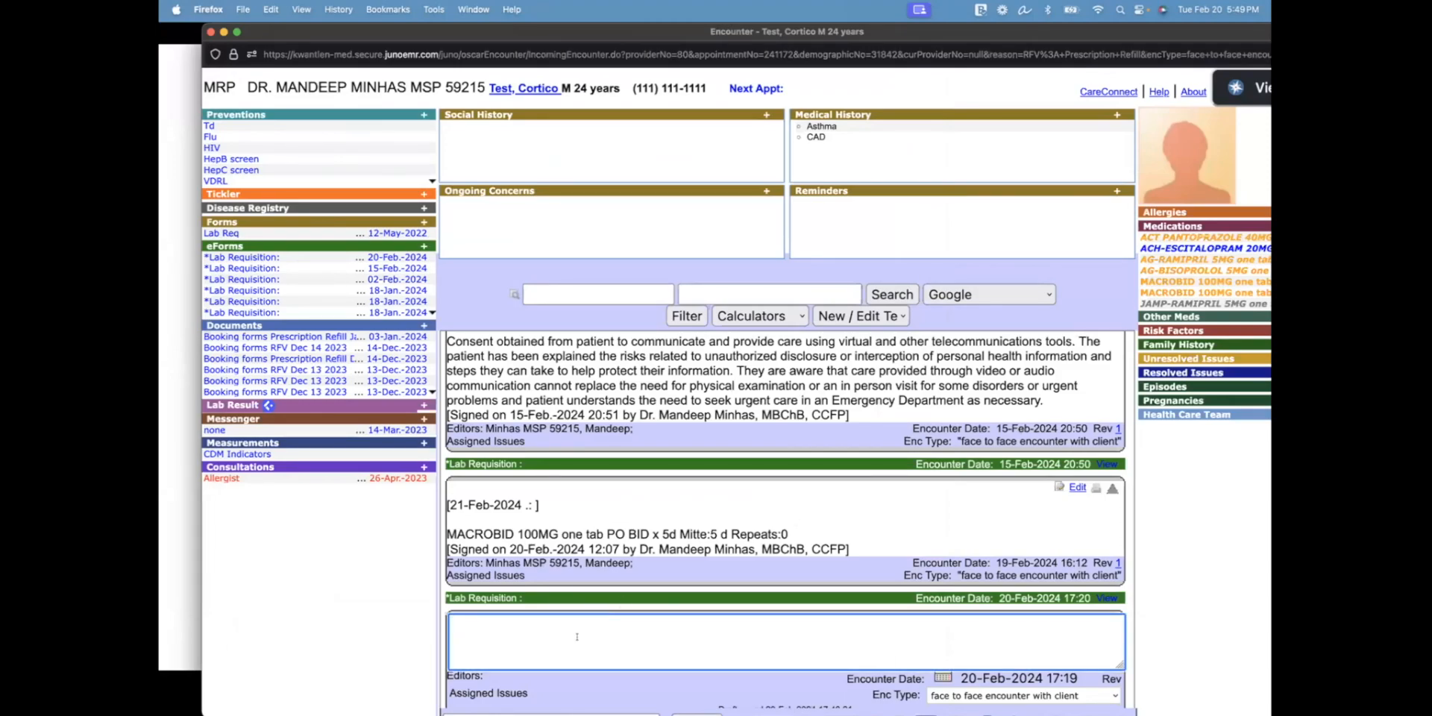
pyautogui.write('behaviour: calm and polite, reliable historian speech: normal volume, rate, and rhythm mood: "okay" thoughts: linear, goal directed, and based in reality perceptions: no apparent perceptual disturbances harm: no suicidal or homicidal thoughts cognition: not formally tested, though no perceived deficits insight: good, acknowledges mental health concerns judgment: good, compliant with care')
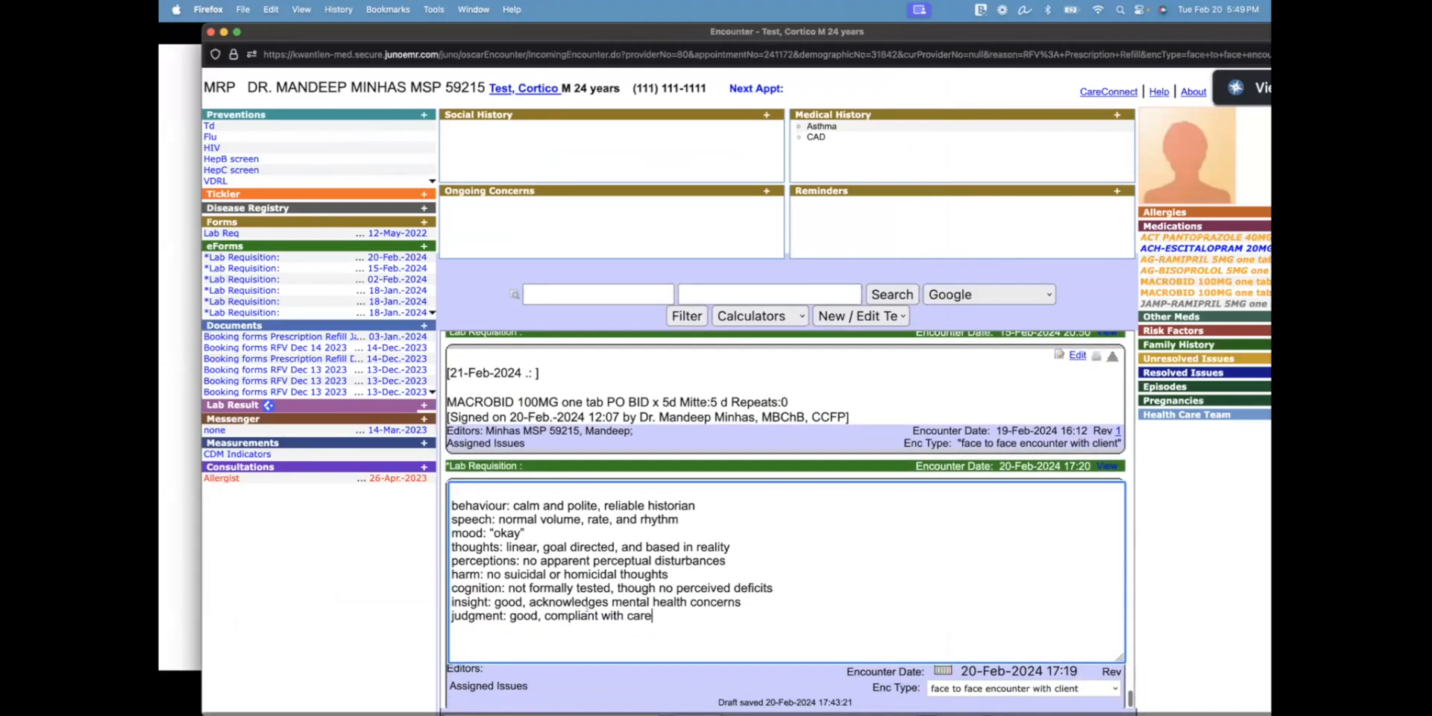
pyautogui.press('Return')
pyautogui.press('Return')
pyautogui.write('Telephone Visit Confirmed Name, DOB, Located in BC  Reason for Visit: Prescription Refill Medication / Dose: Indication: Stability: Monitoring: Side Effects: Other concerns to report:  PharmaNet reviewed  AP  RTC or ER if not improving or worsening  Consent obtained from patient to communicate and provide care using virtual and other telecommunications tools. The patient has been explained the risks related to unauthorized disclosure or interception of personal health information and steps they can take to help protect their information. They are aware that care provided through video or audio communication cannot replace the need for physical examination or an in person visit for some disorders or urgent problems and patient understands the need to seek urgent care in an Emergency Department as necessary.')
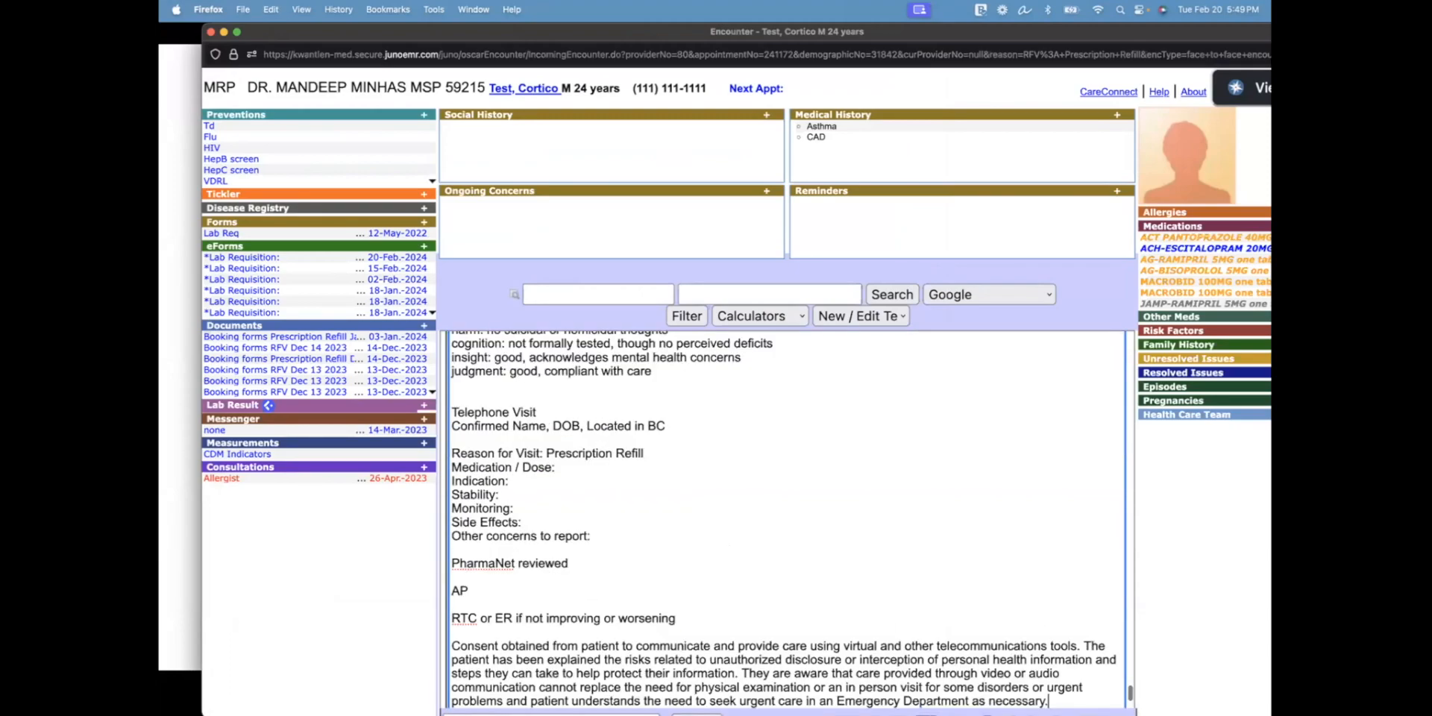
# Add an OE heading below Other concerns and expand .m into the mental status exam
pyautogui.click(539, 546)
pyautogui.press('Return')
pyautogui.write('OE')
pyautogui.press('Return')
pyautogui.write('.m')
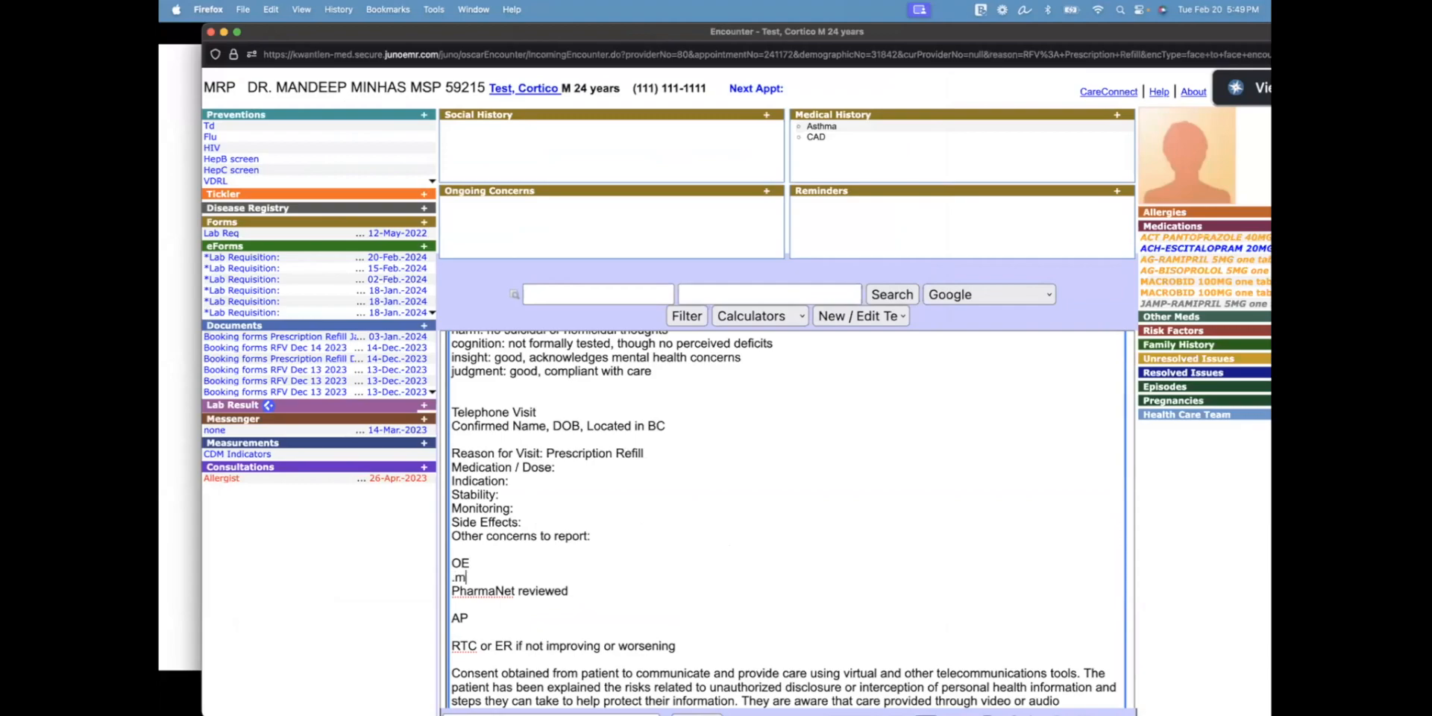
pyautogui.press('Return')
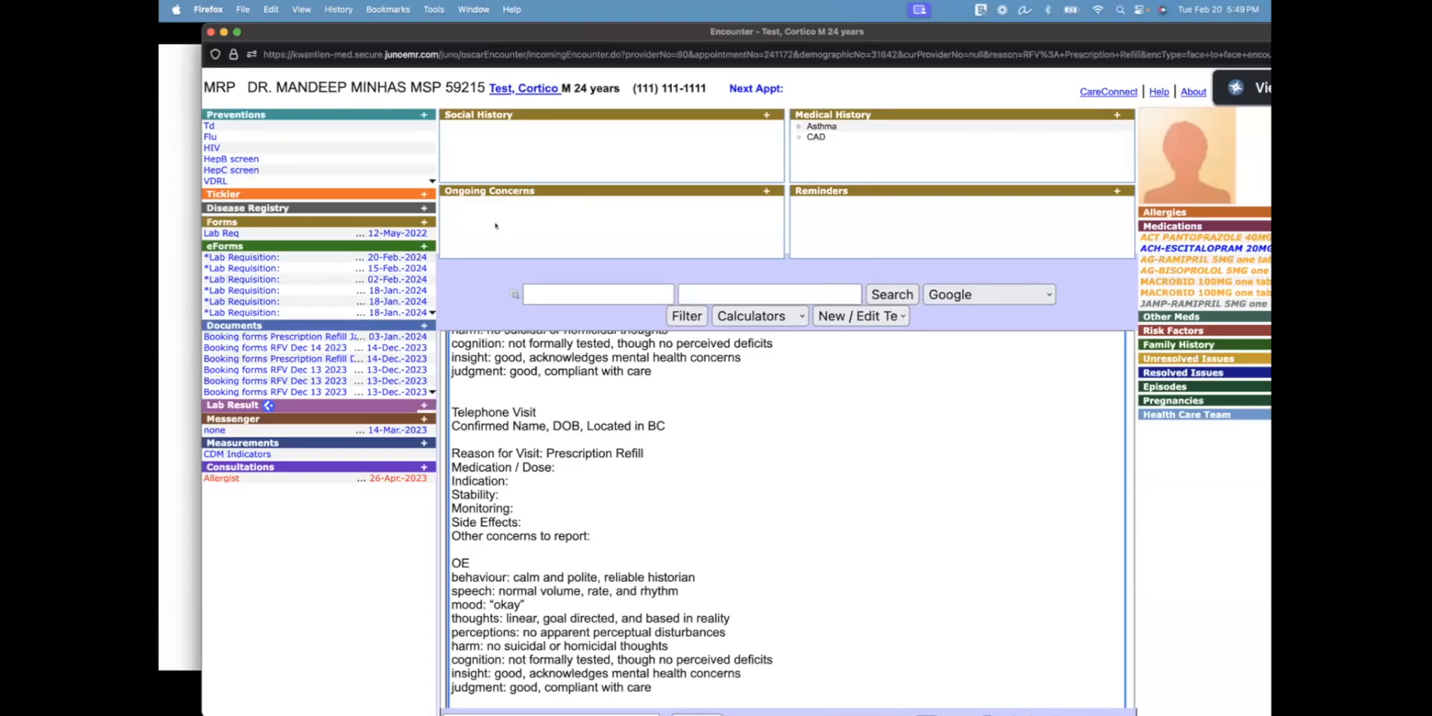
pyautogui.click(1025, 9)
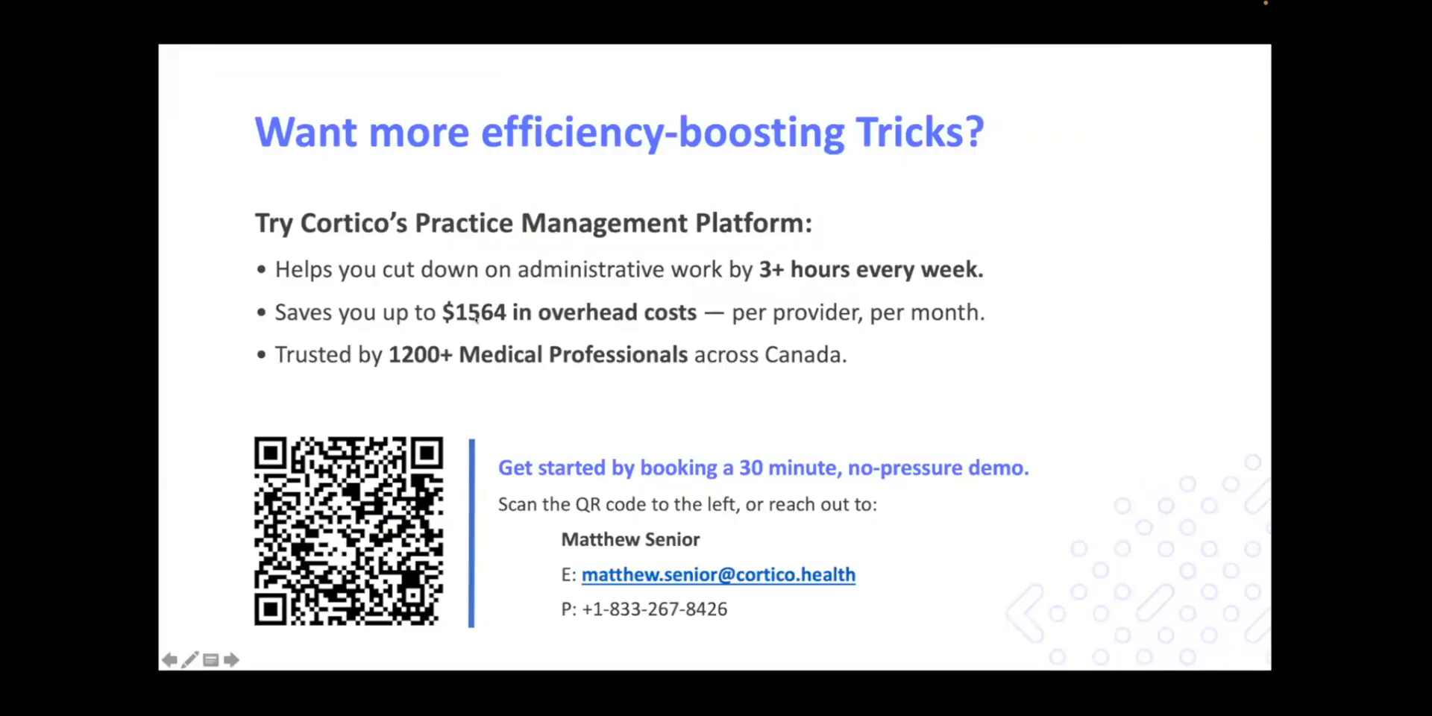
# Switch from the Cortico slide back to the full-screen Firefox Encounter window
pyautogui.hotkey('ctrl', 'Up')
pyautogui.click(442, 211)
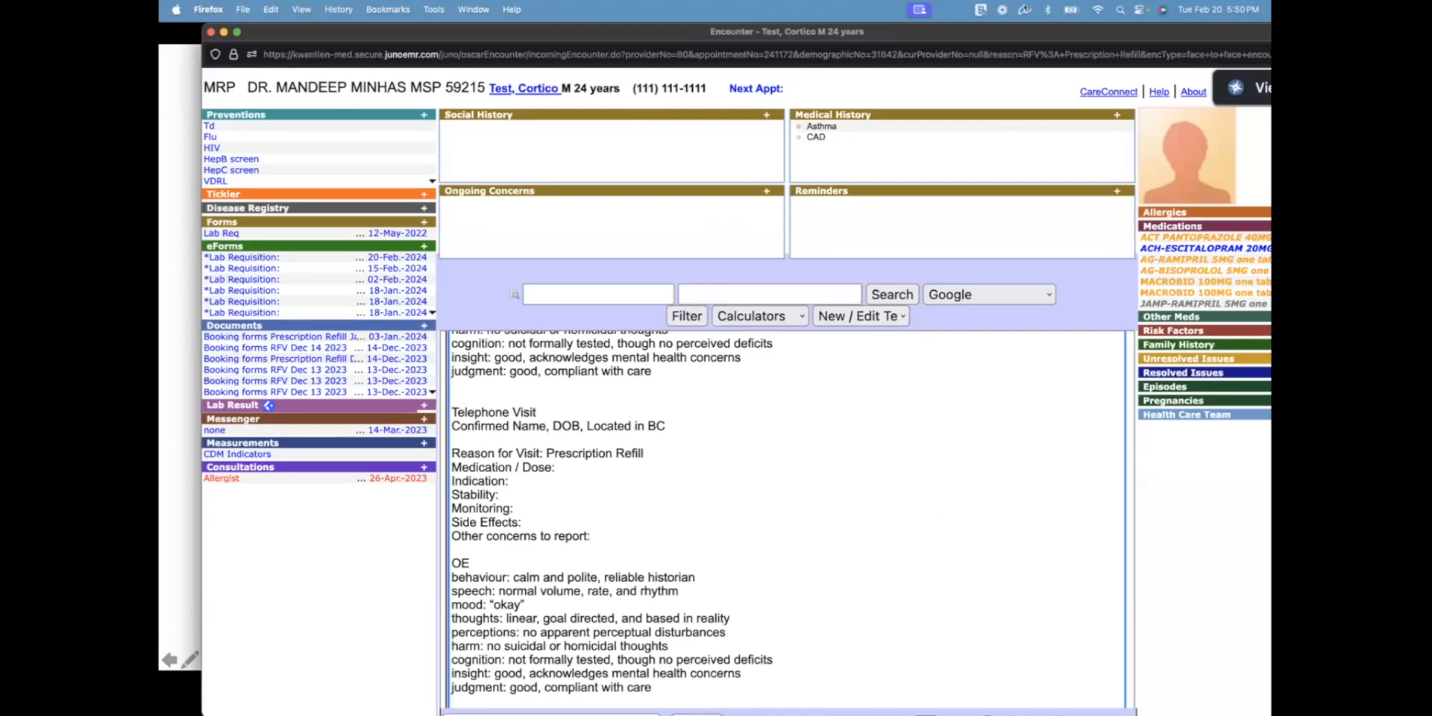
# Glance at aText preferences, then open the aText Main Window snippet library
pyautogui.click(1024, 9)
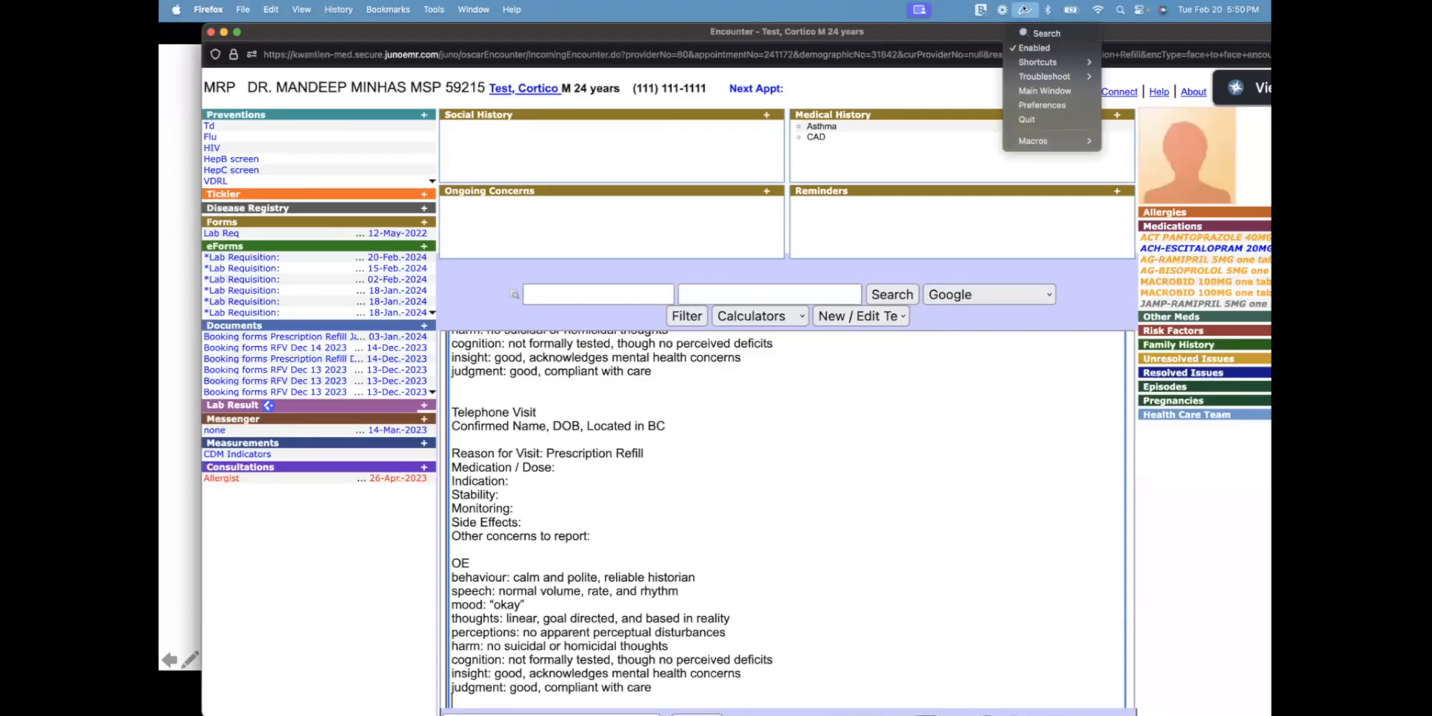
pyautogui.click(1035, 105)
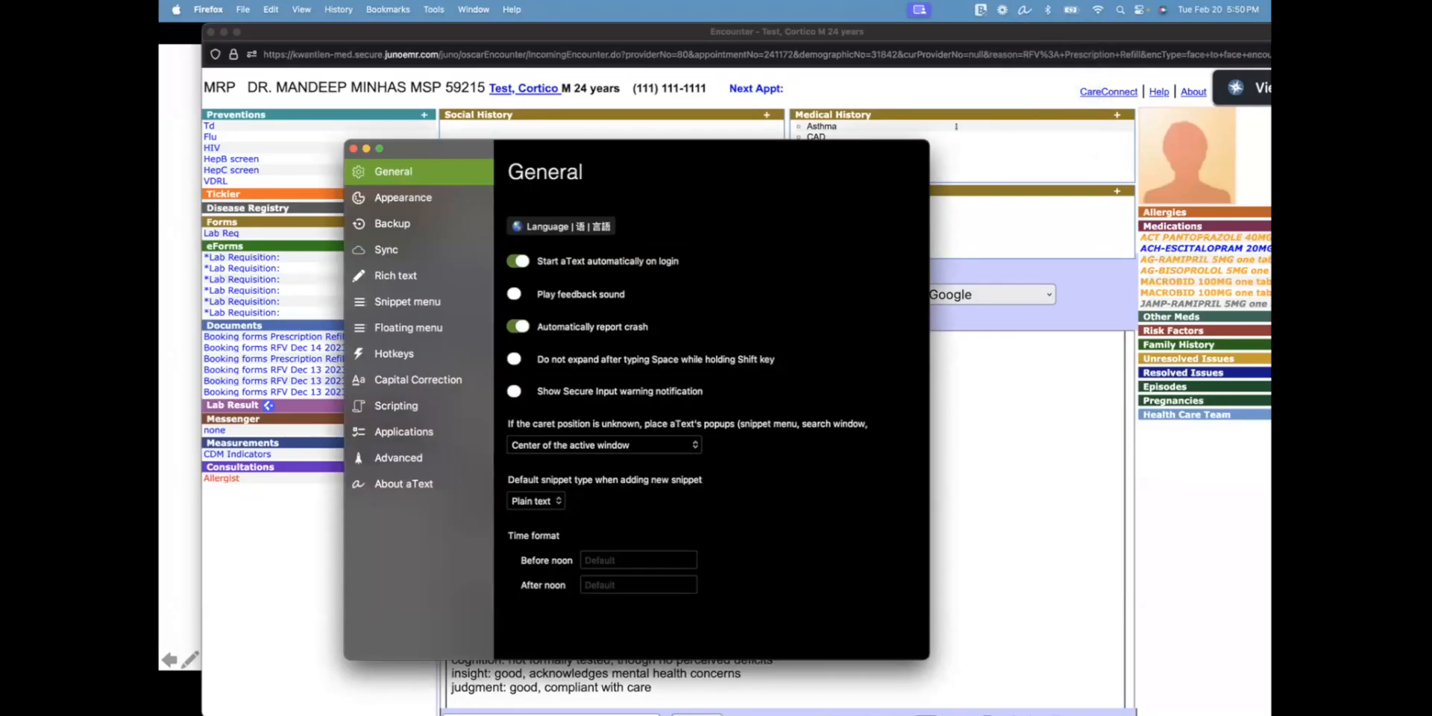
pyautogui.click(354, 148)
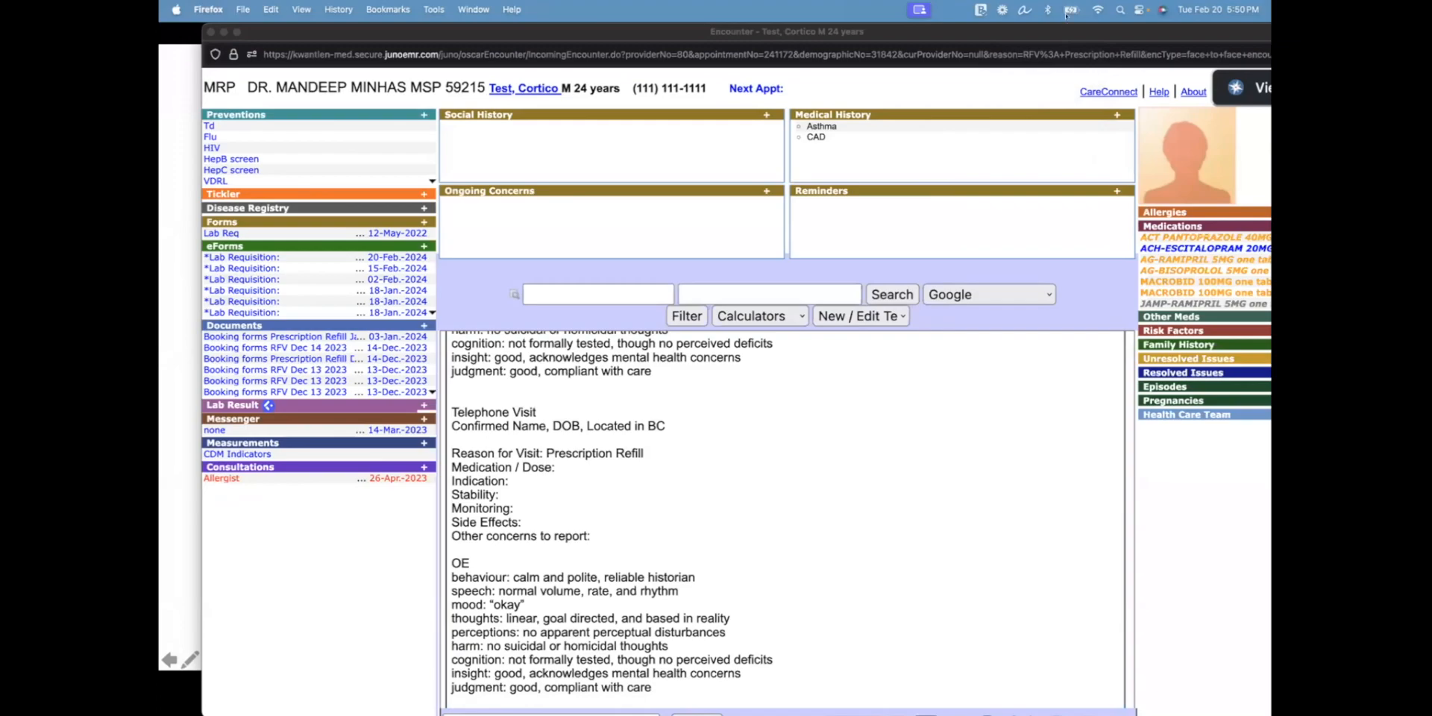
pyautogui.click(1024, 9)
pyautogui.click(1044, 90)
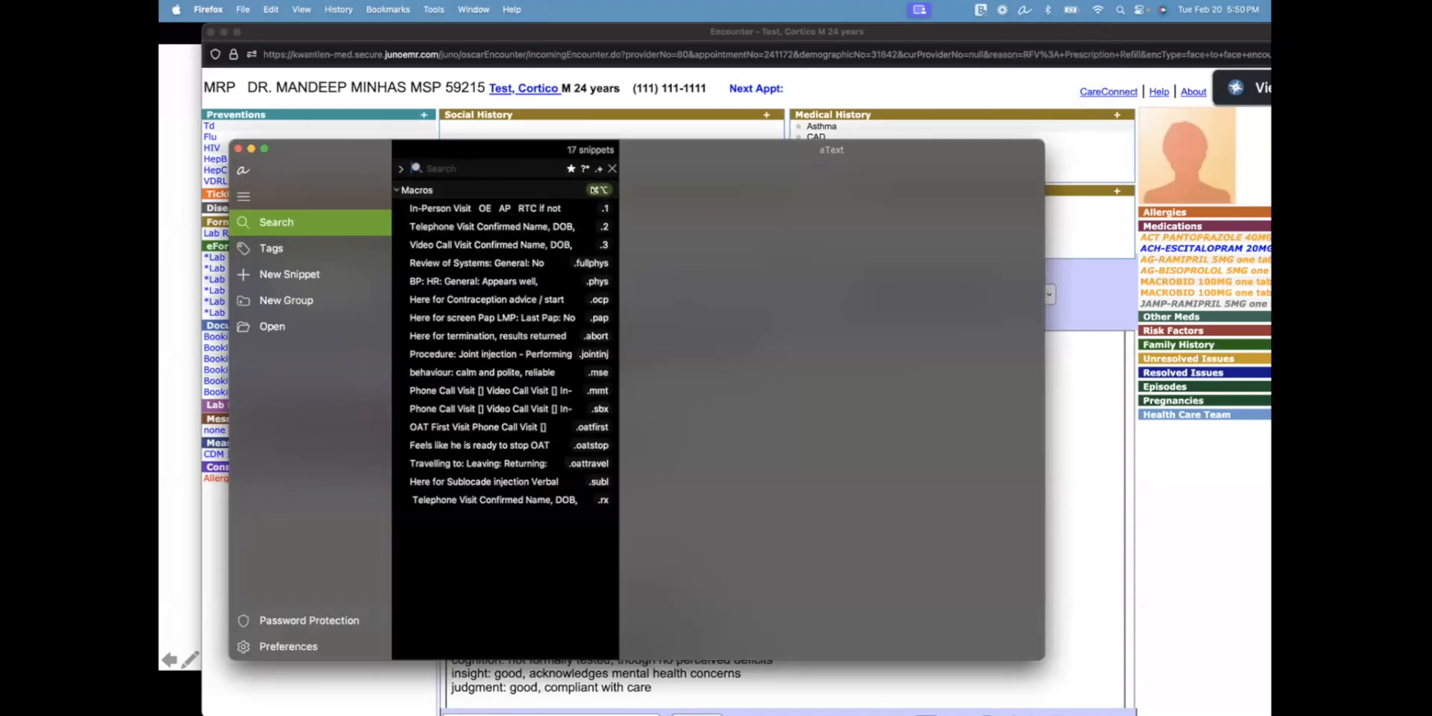
# Add a Macros snippet with abbreviation .cortico expanding to 'OSCAR is the best'
pyautogui.rightClick(445, 544)
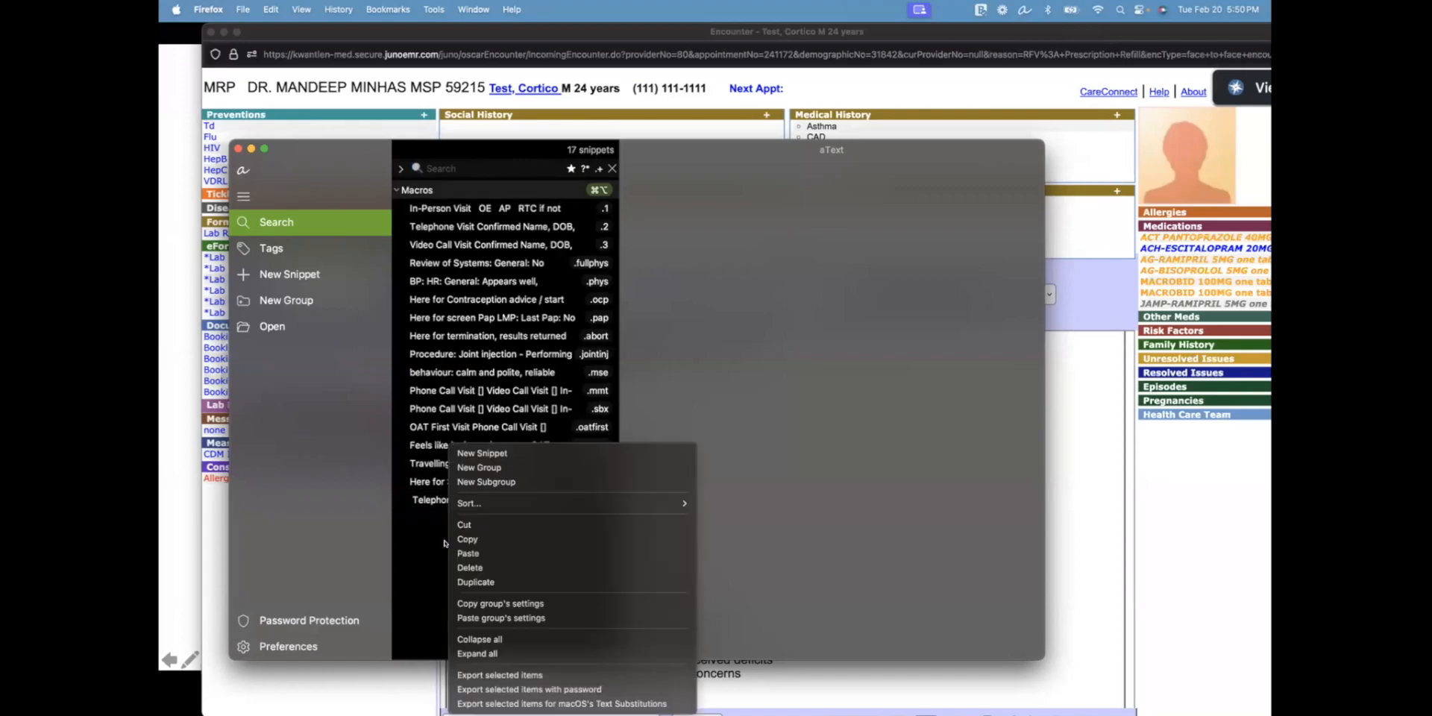
pyautogui.click(481, 452)
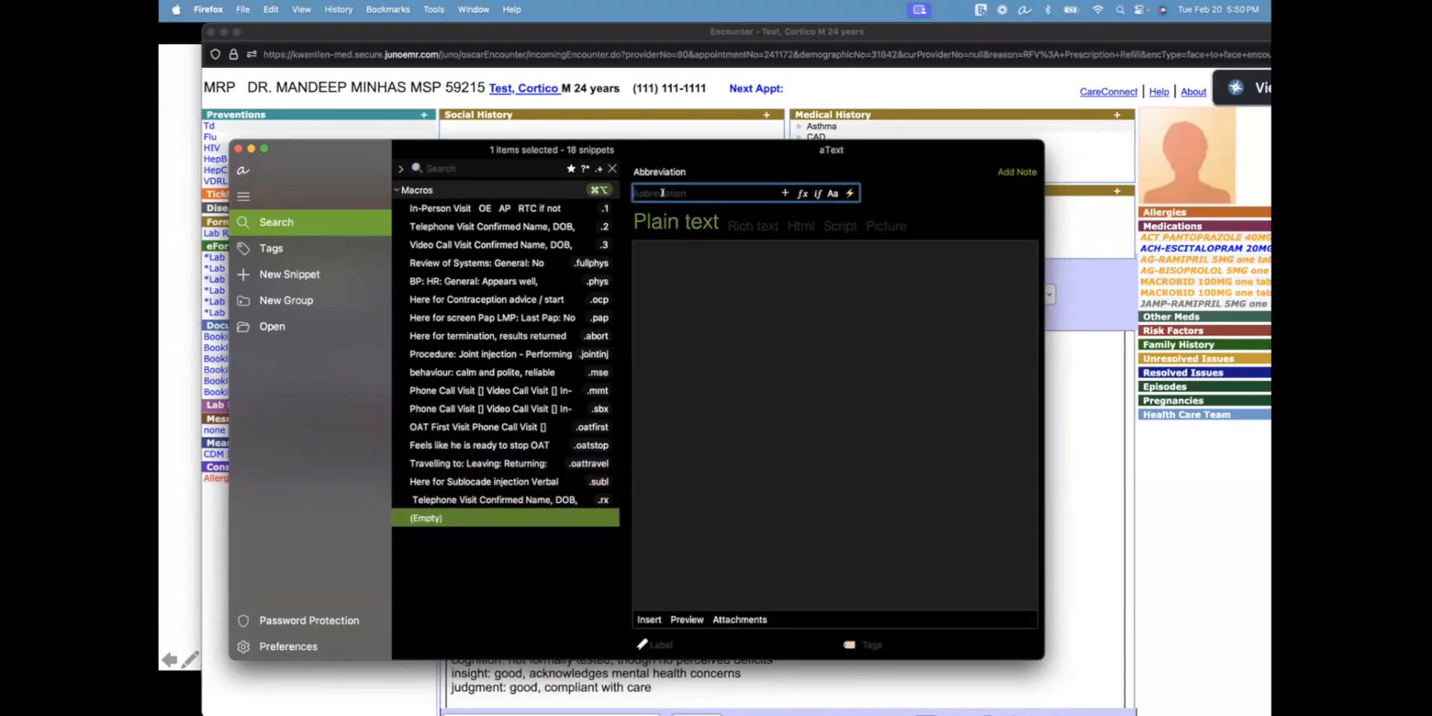
pyautogui.write('.cortico')
pyautogui.click(662, 253)
pyautogui.write('OSCAR ')
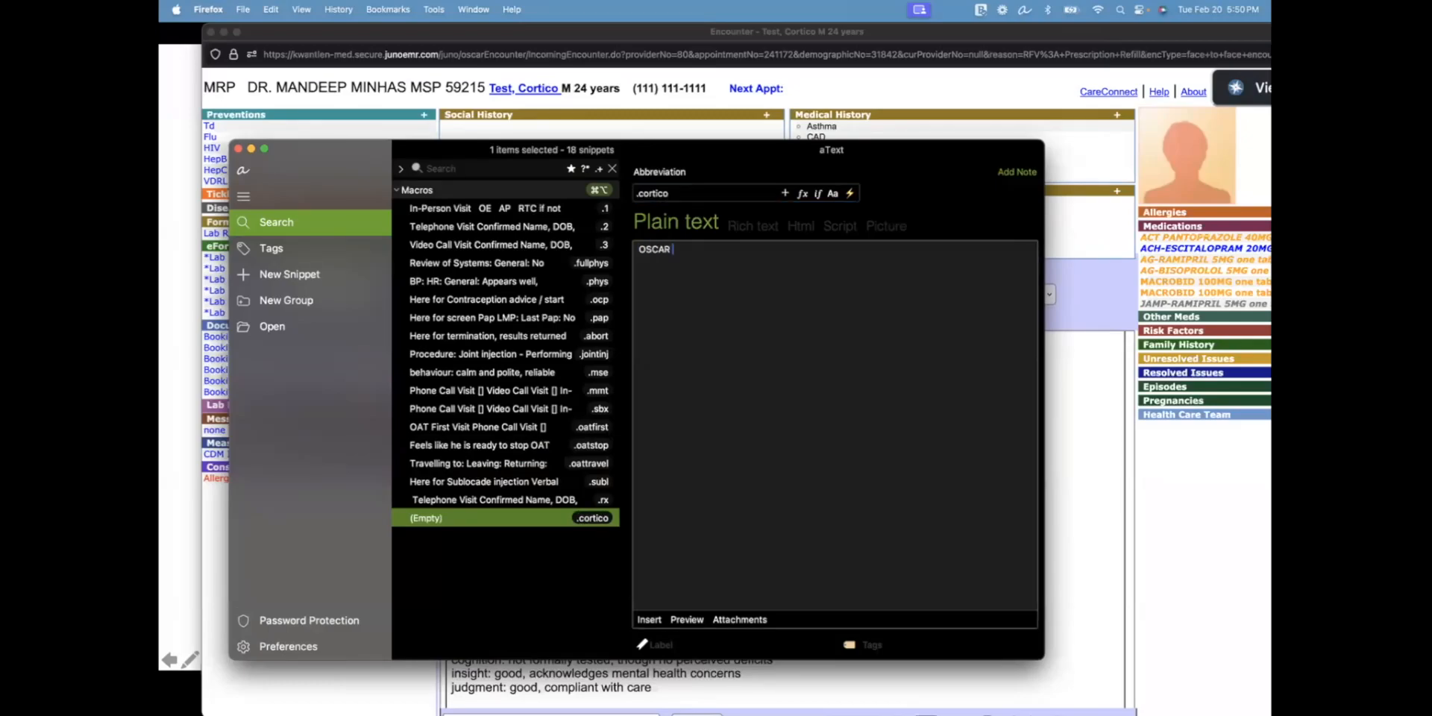
pyautogui.write('is the best')
pyautogui.click(235, 148)
# Type the .oscar abbreviation into the encounter note to demonstrate its expansion
pyautogui.scroll(-2, 704, 619)
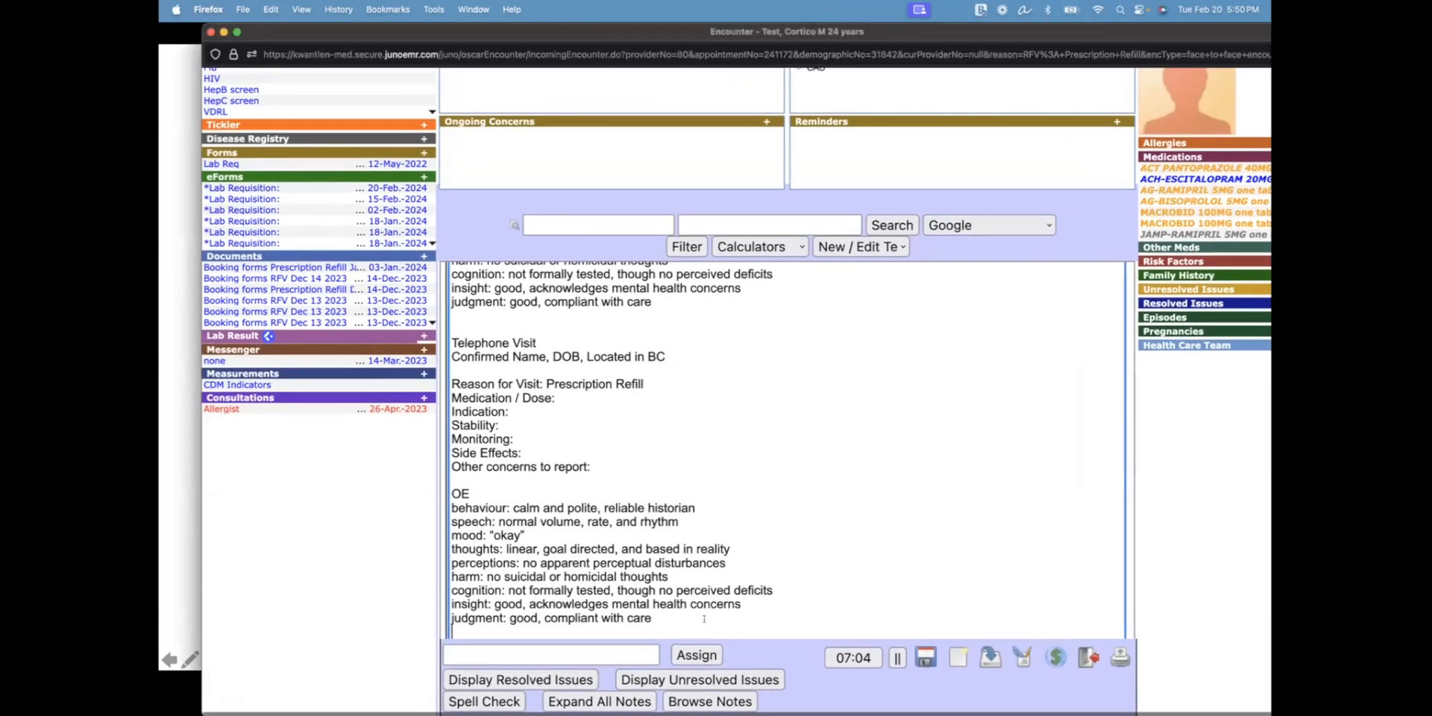
pyautogui.scroll(-1, 704, 619)
pyautogui.write('.oscar')
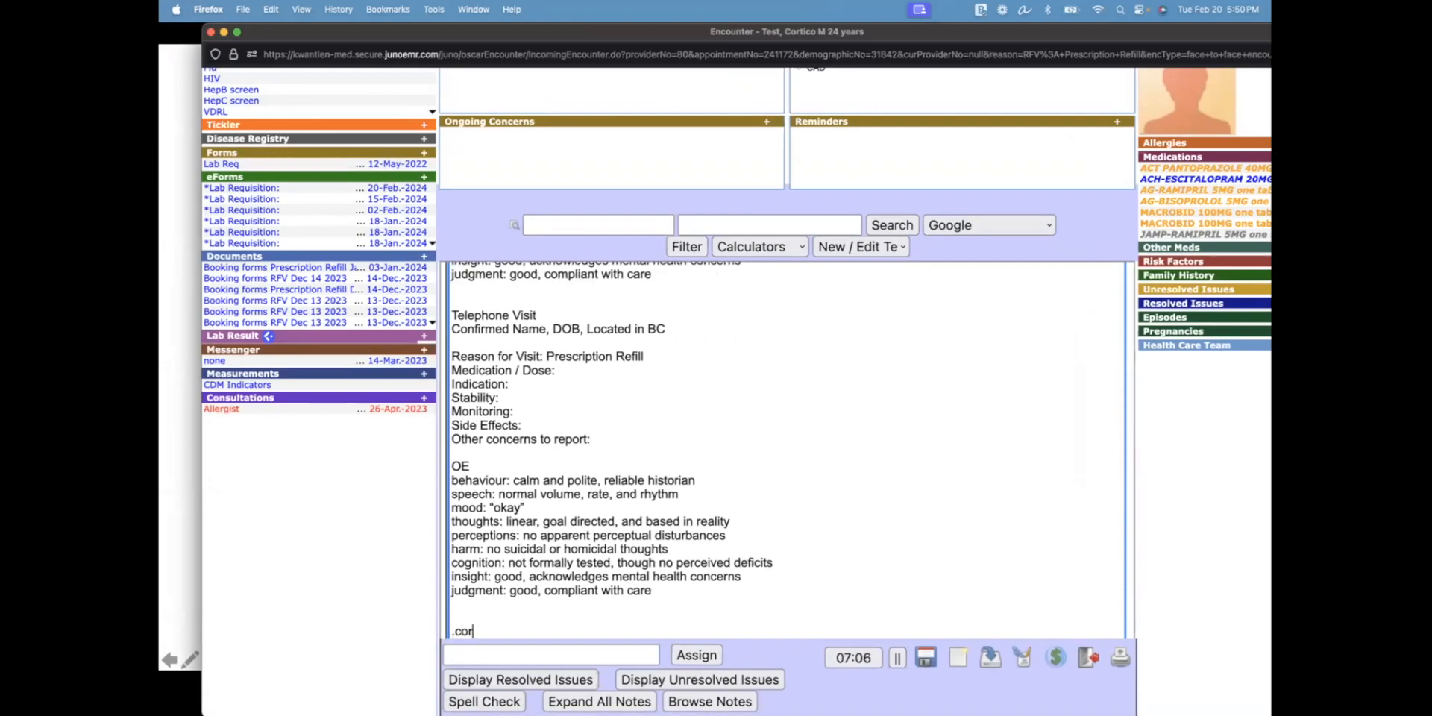
pyautogui.scroll(-2, 704, 522)
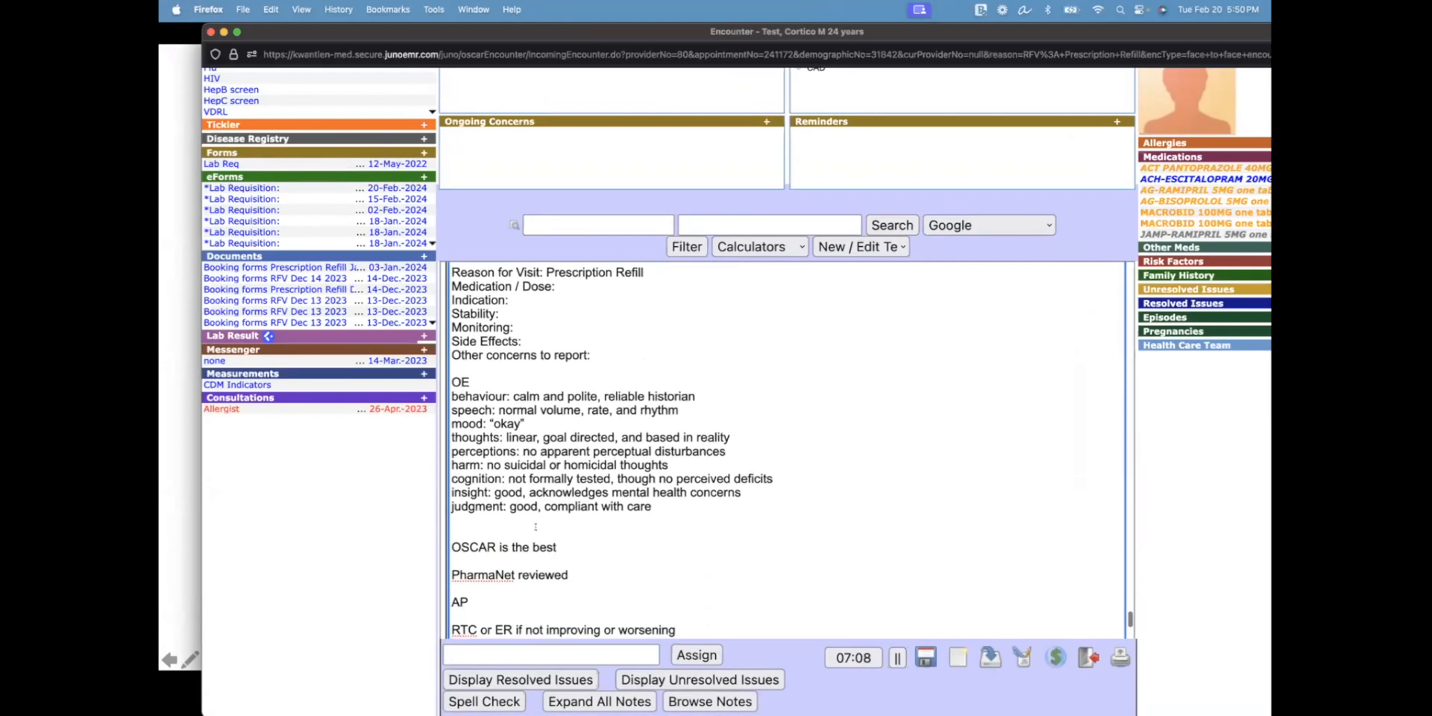
pyautogui.moveTo(565, 547); pyautogui.dragTo(473, 526)
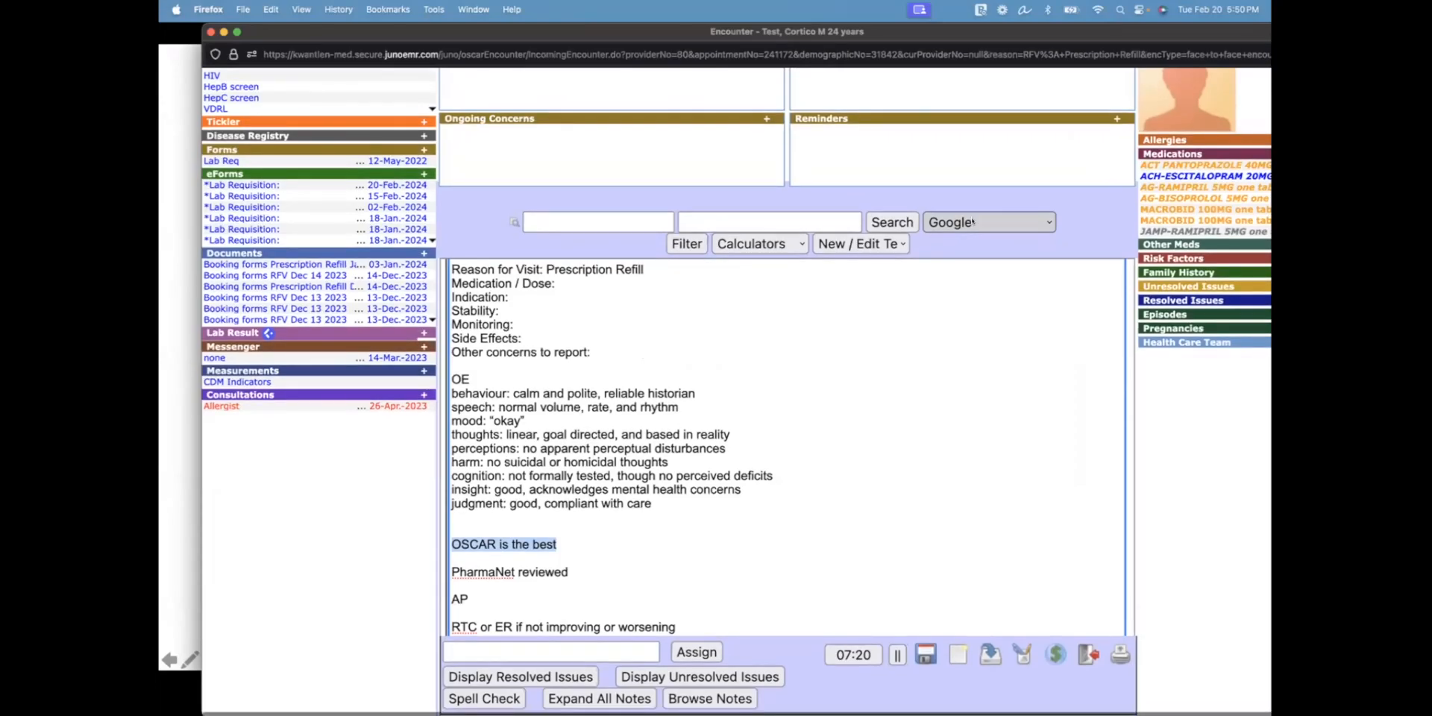
# Select all of the note's text and delete it, leaving the note empty
pyautogui.click(690, 613)
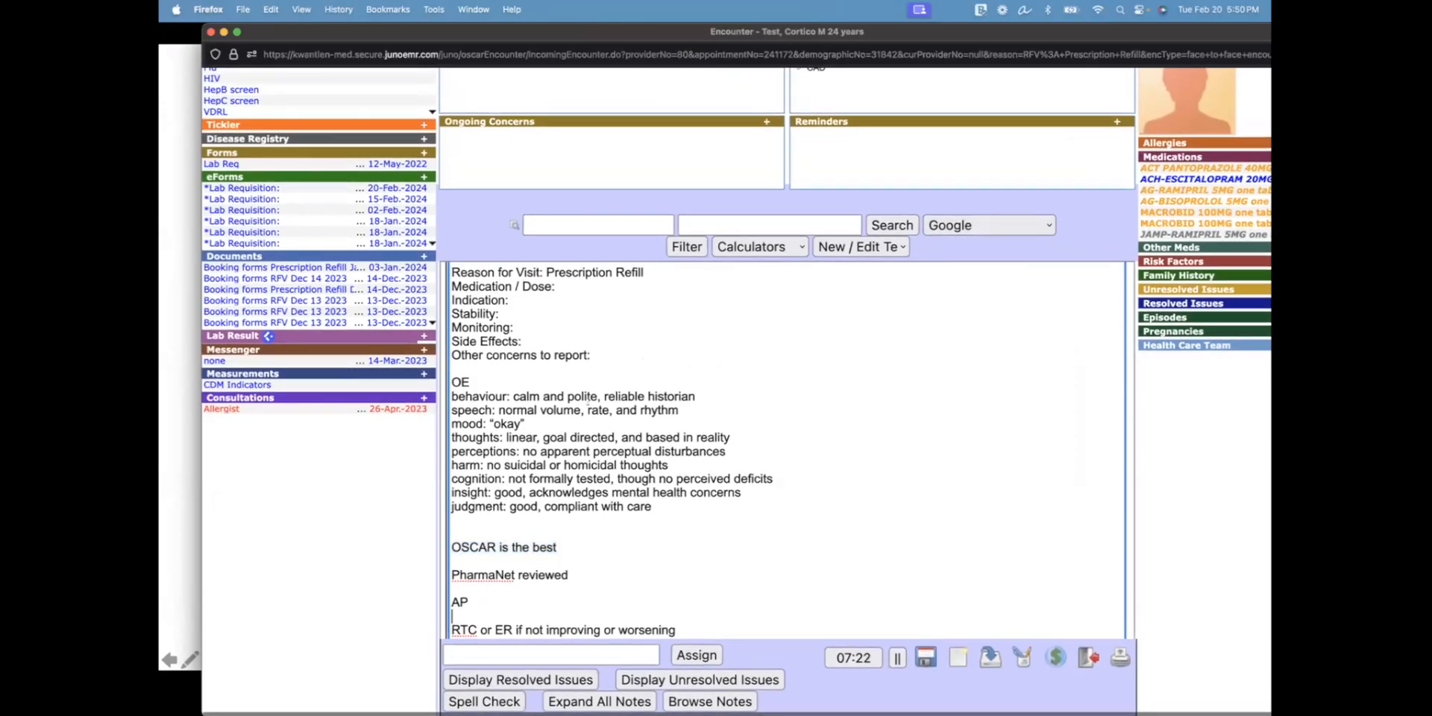
pyautogui.scroll(15, 671, 597)
pyautogui.scroll(-10, 478, 500)
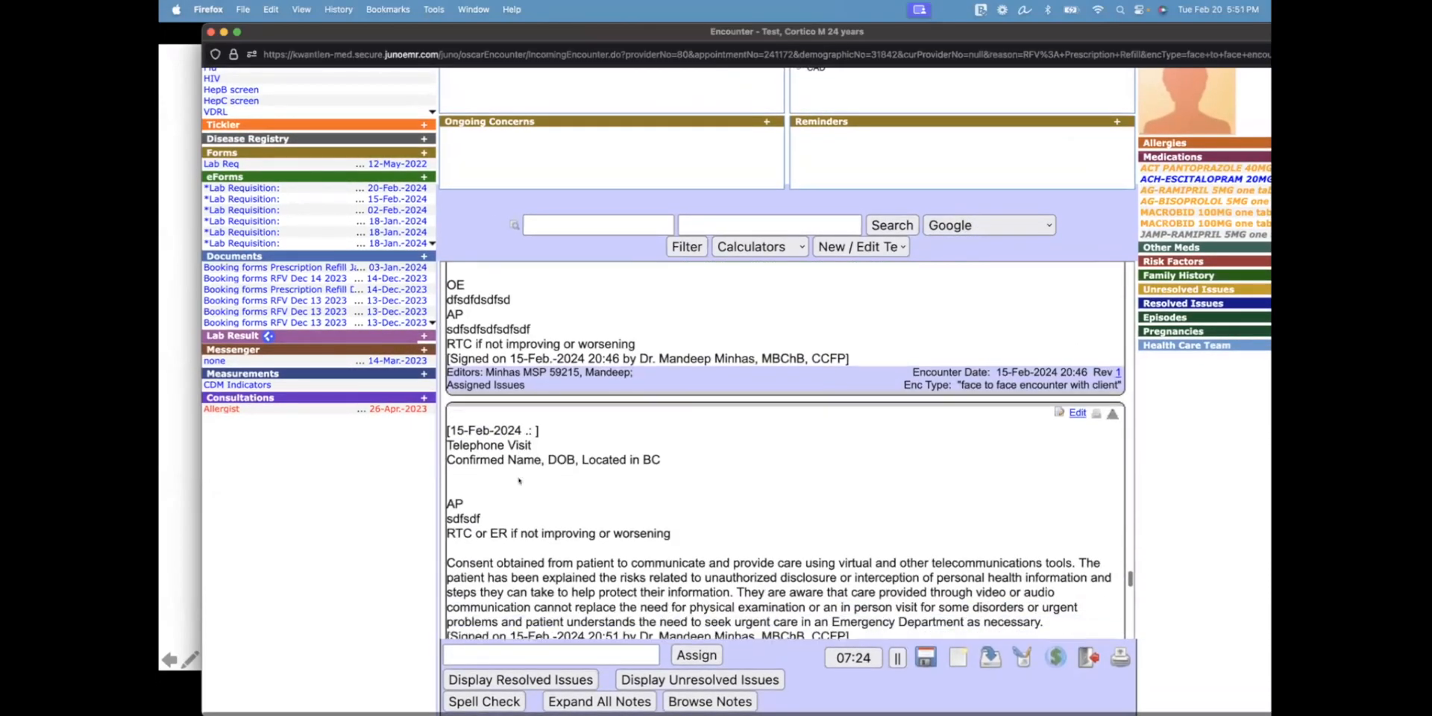
pyautogui.scroll(-1, 518, 472)
pyautogui.press('BackSpace')
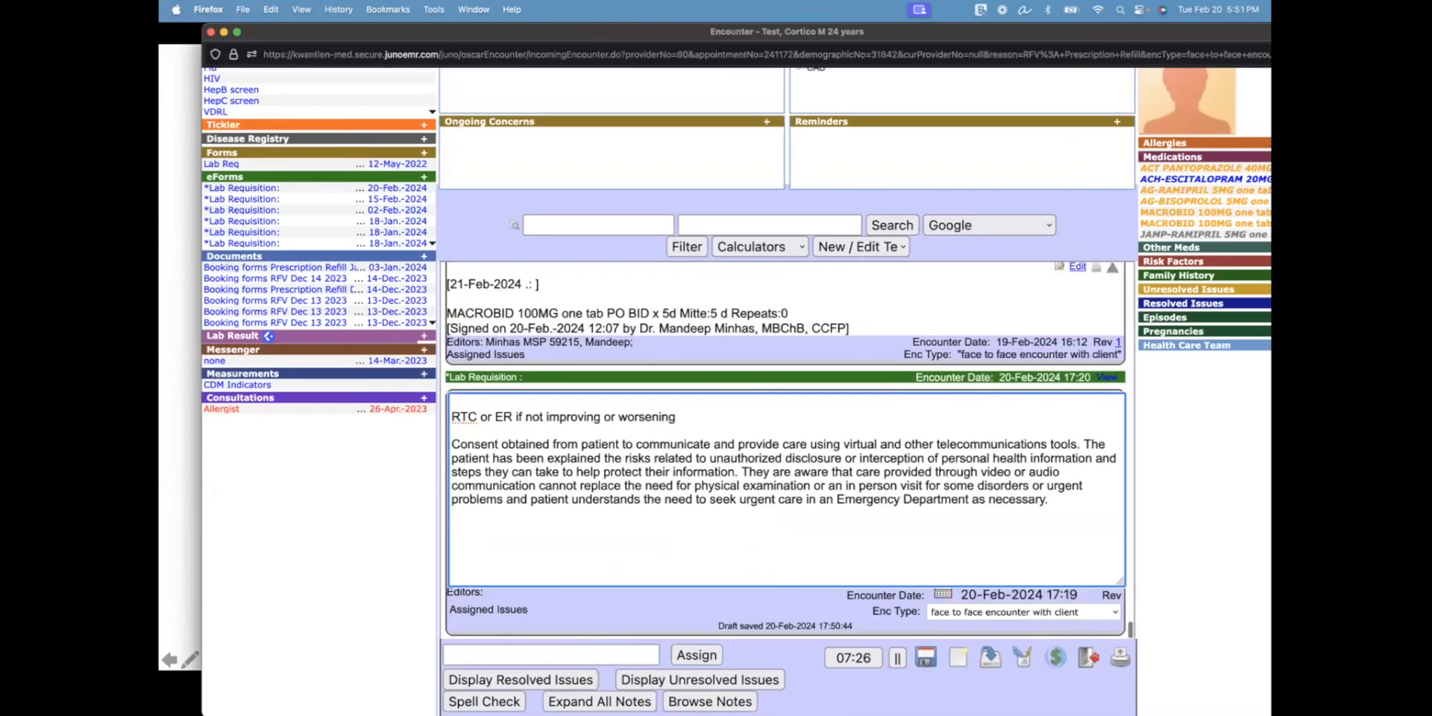
pyautogui.press('super+a')
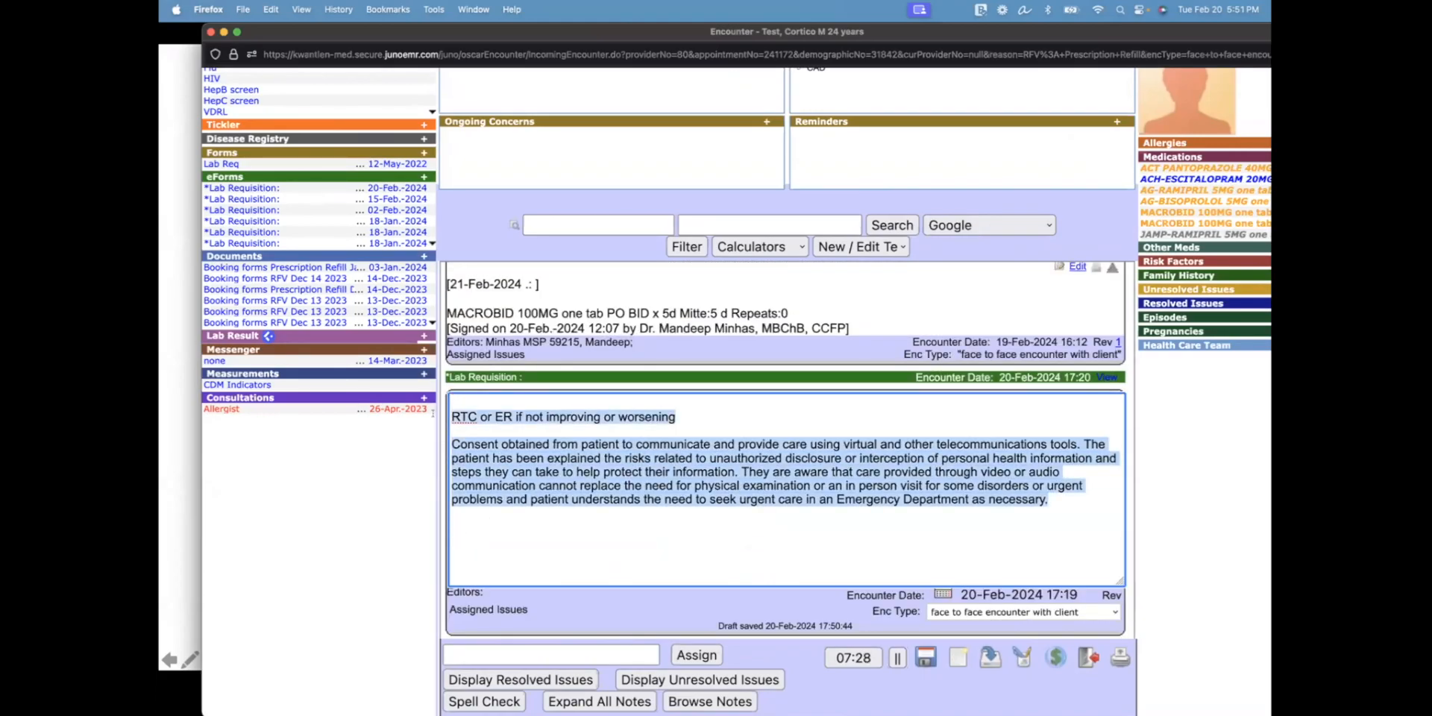
pyautogui.press('BackSpace')
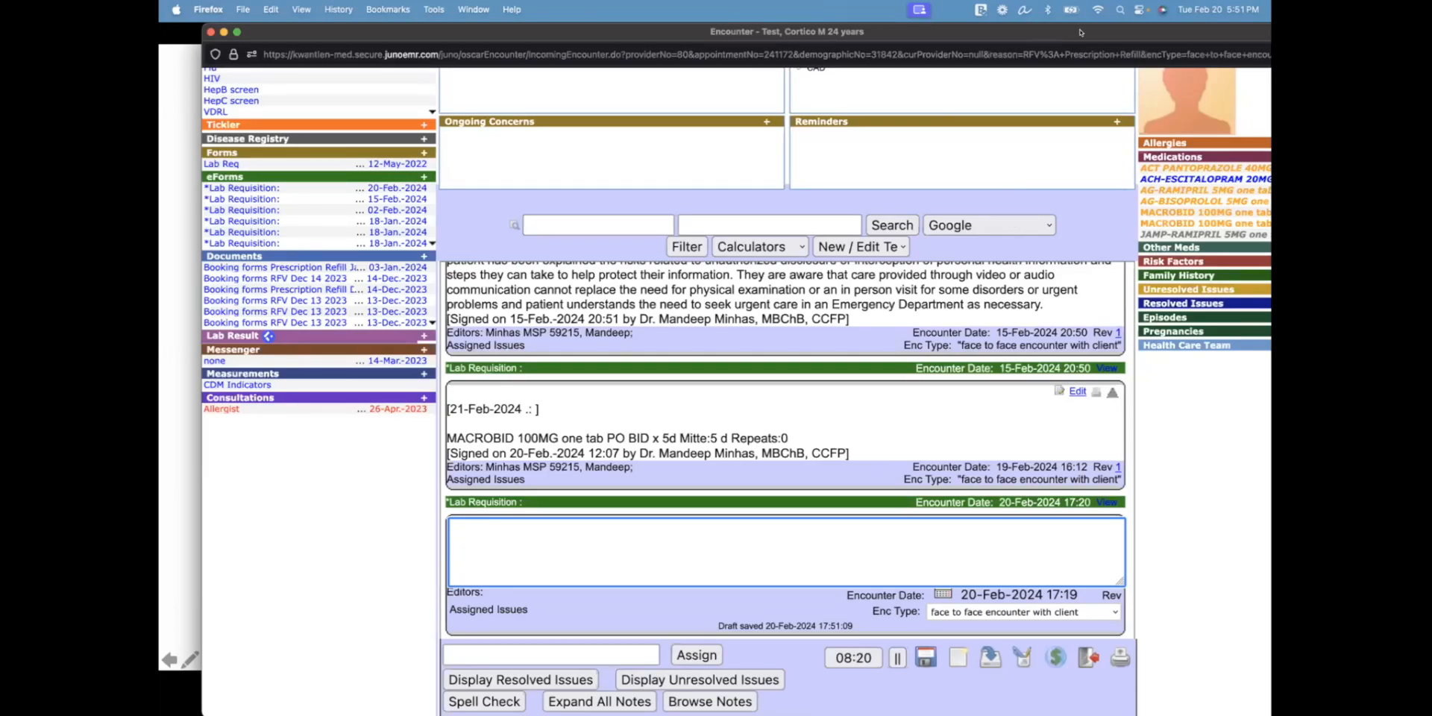
pyautogui.moveTo(1037, 32); pyautogui.dragTo(994, 32)
# Draft the Amoxicillin 250MG suspension favorite with '50mg/kg divided' and '(15kg)' added, then close Rx
pyautogui.click(1156, 156)
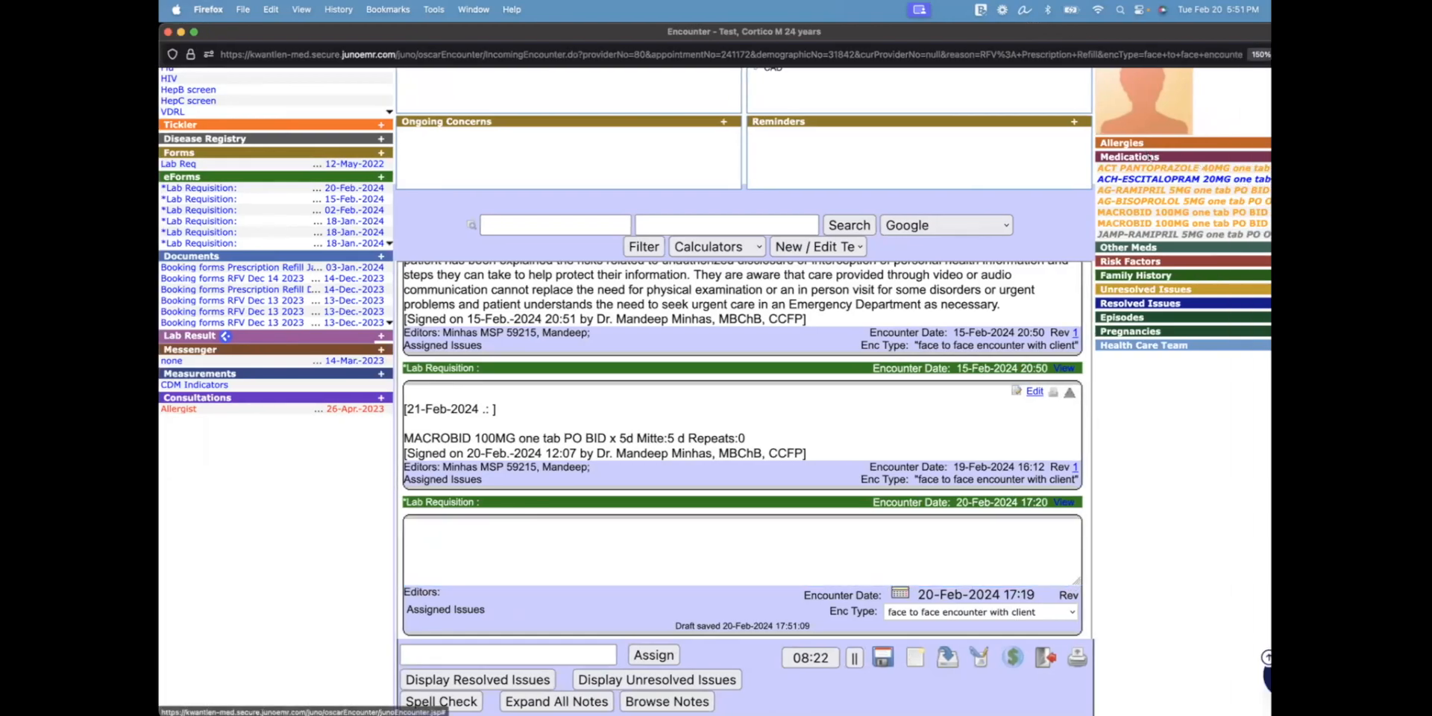
pyautogui.click(246, 229)
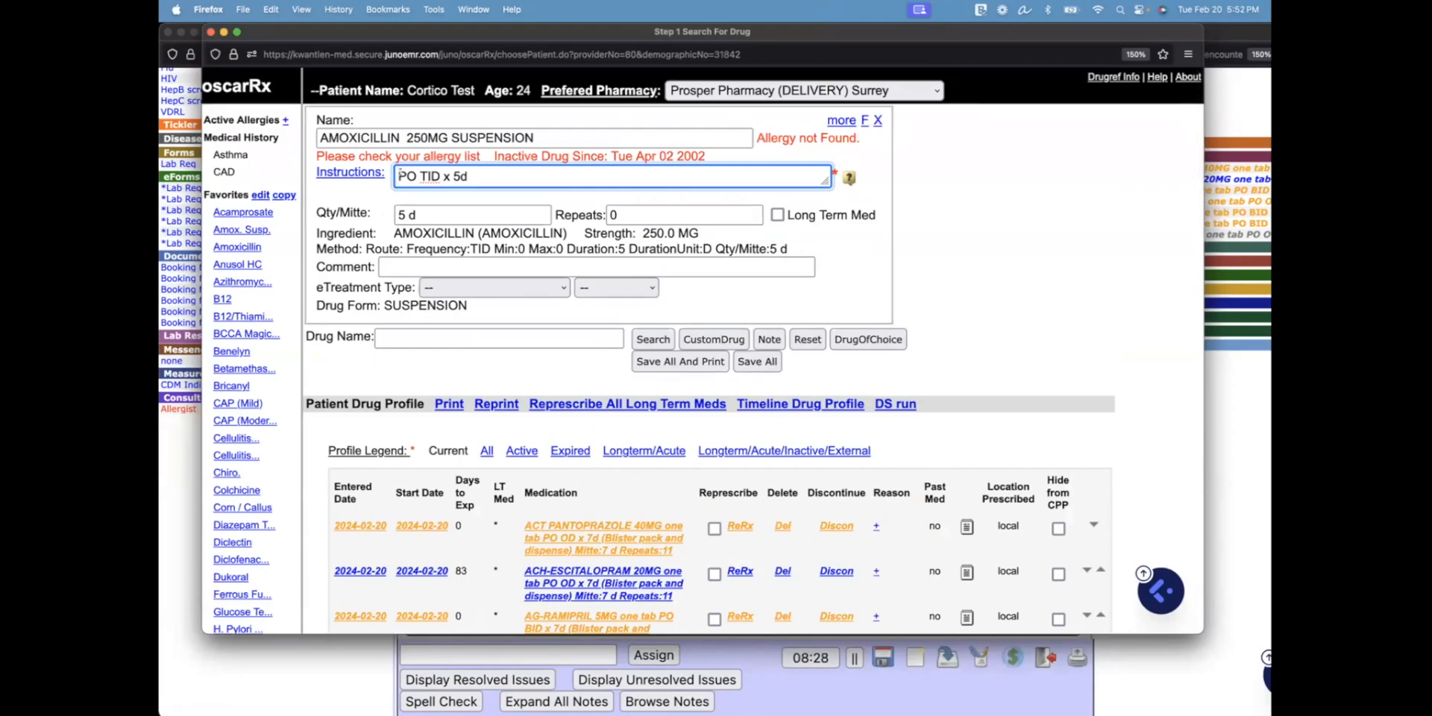
pyautogui.write('50mg/')
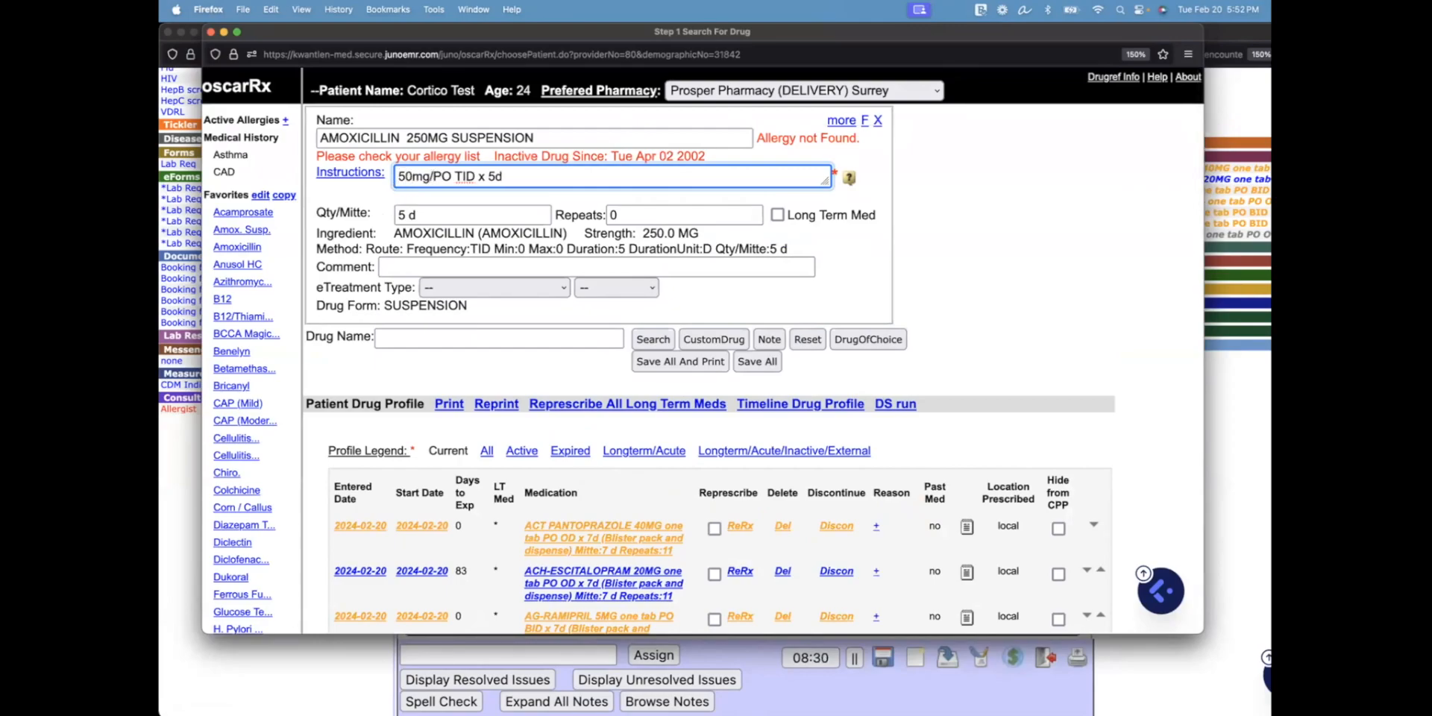
pyautogui.write('kg divid')
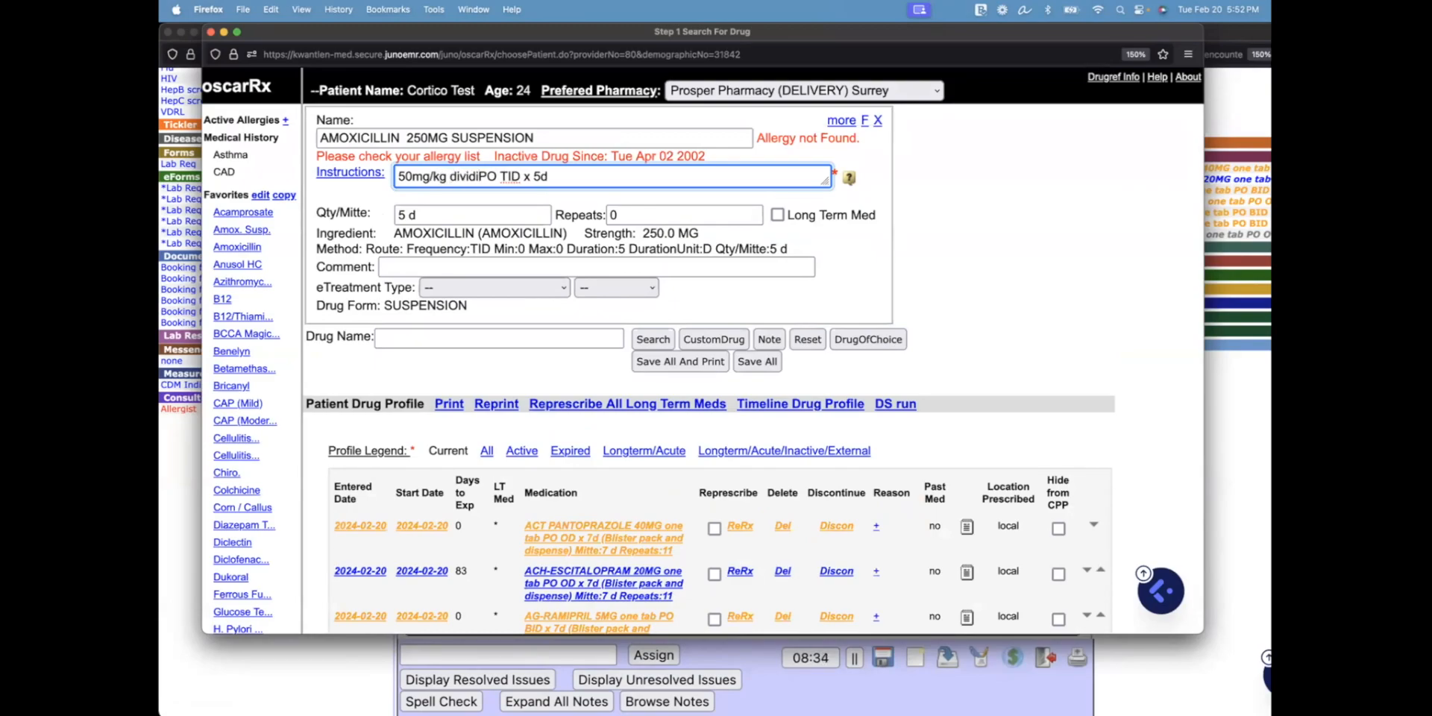
pyautogui.write('ed')
pyautogui.press('End')
pyautogui.write('(15kg)')
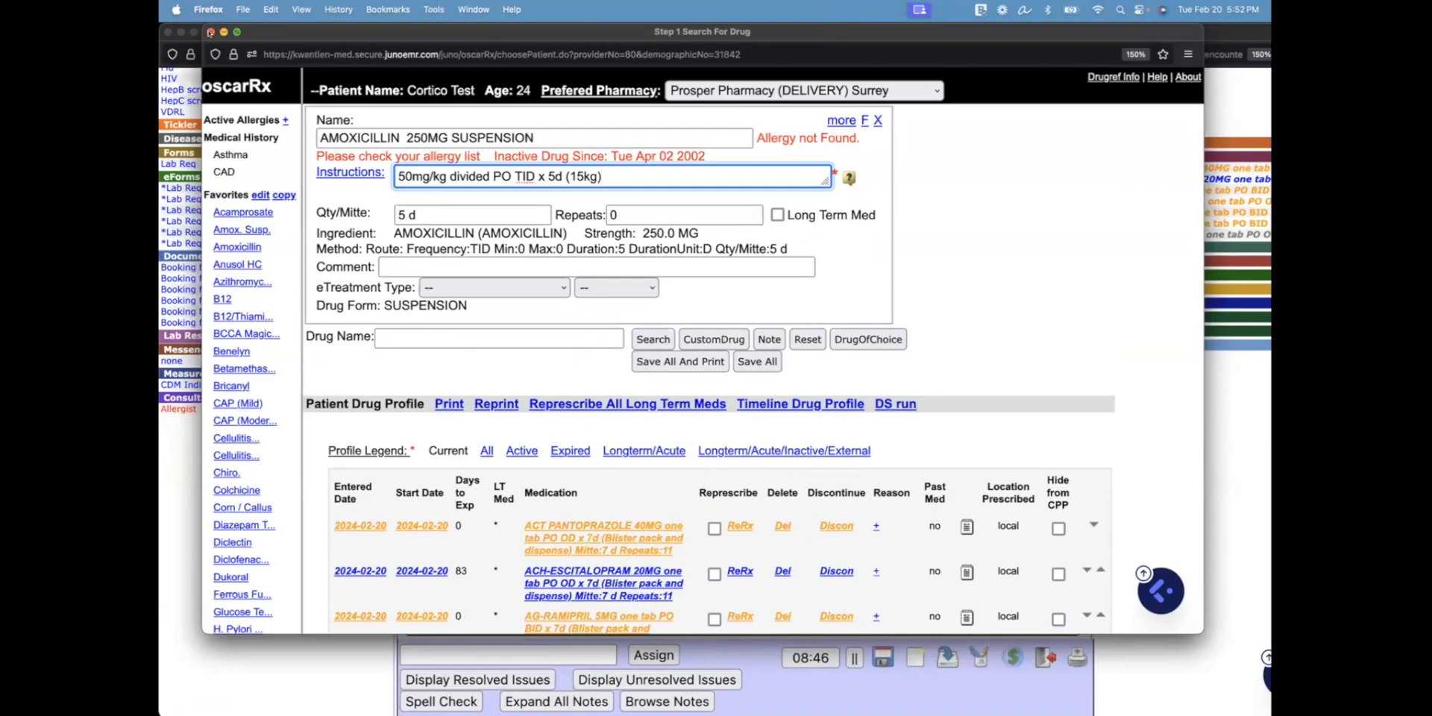
pyautogui.click(211, 32)
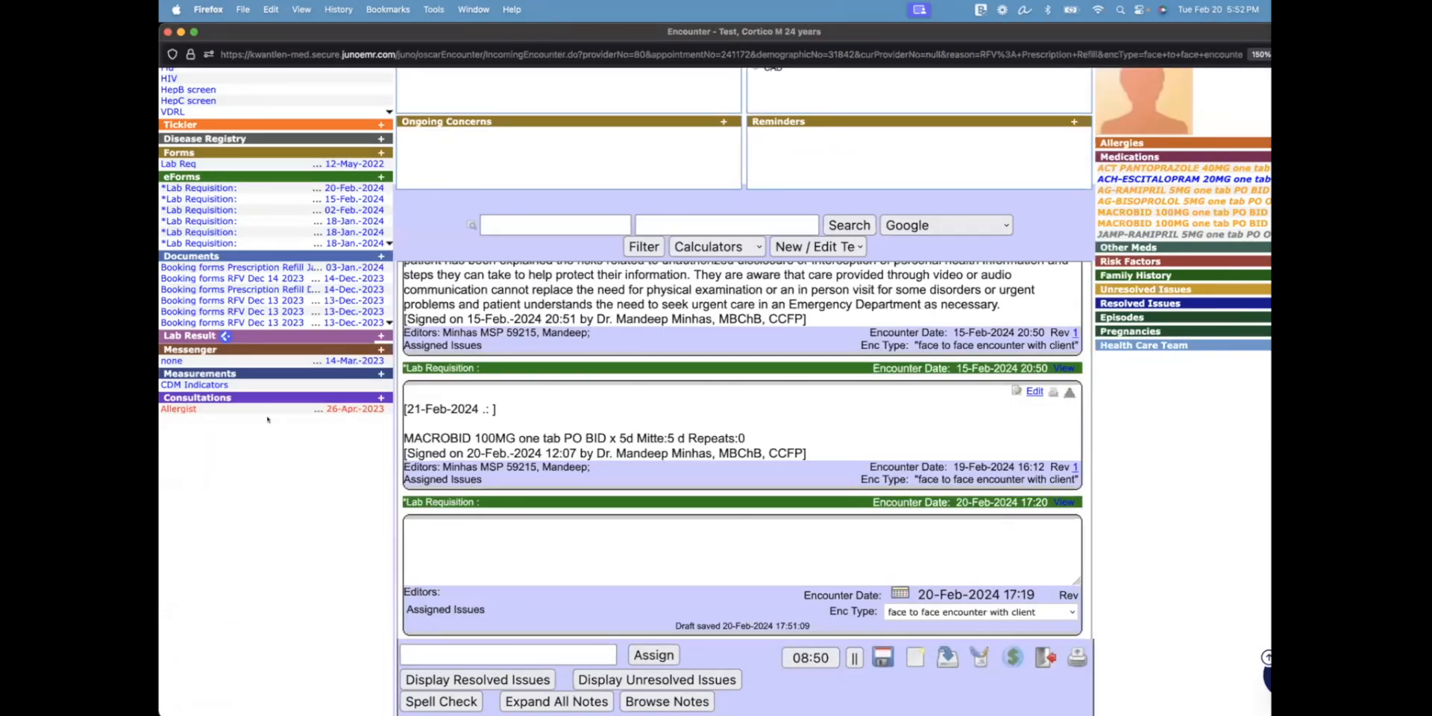
pyautogui.hotkey('ctrl', 'Up')
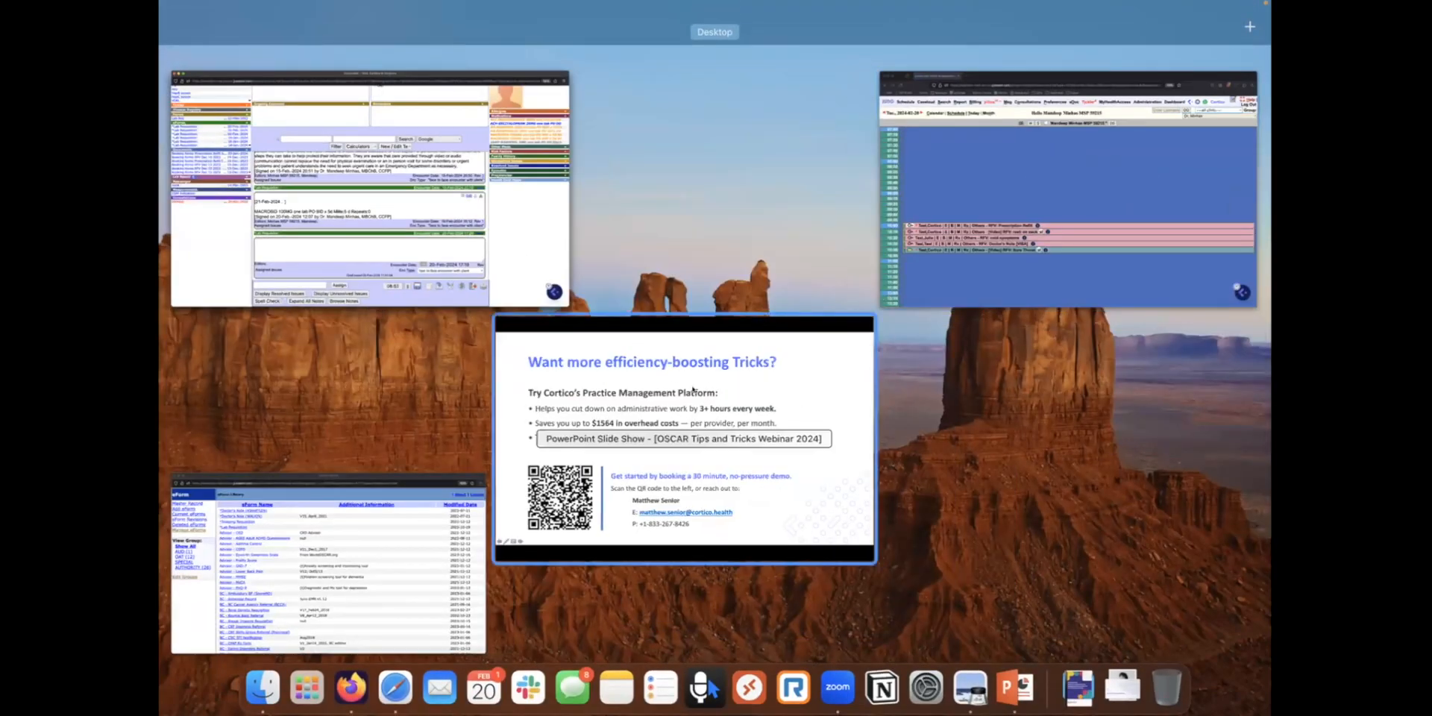
# Visit the day schedule and the efficiency-tricks slide, then return to the Encounter window
pyautogui.click(1062, 211)
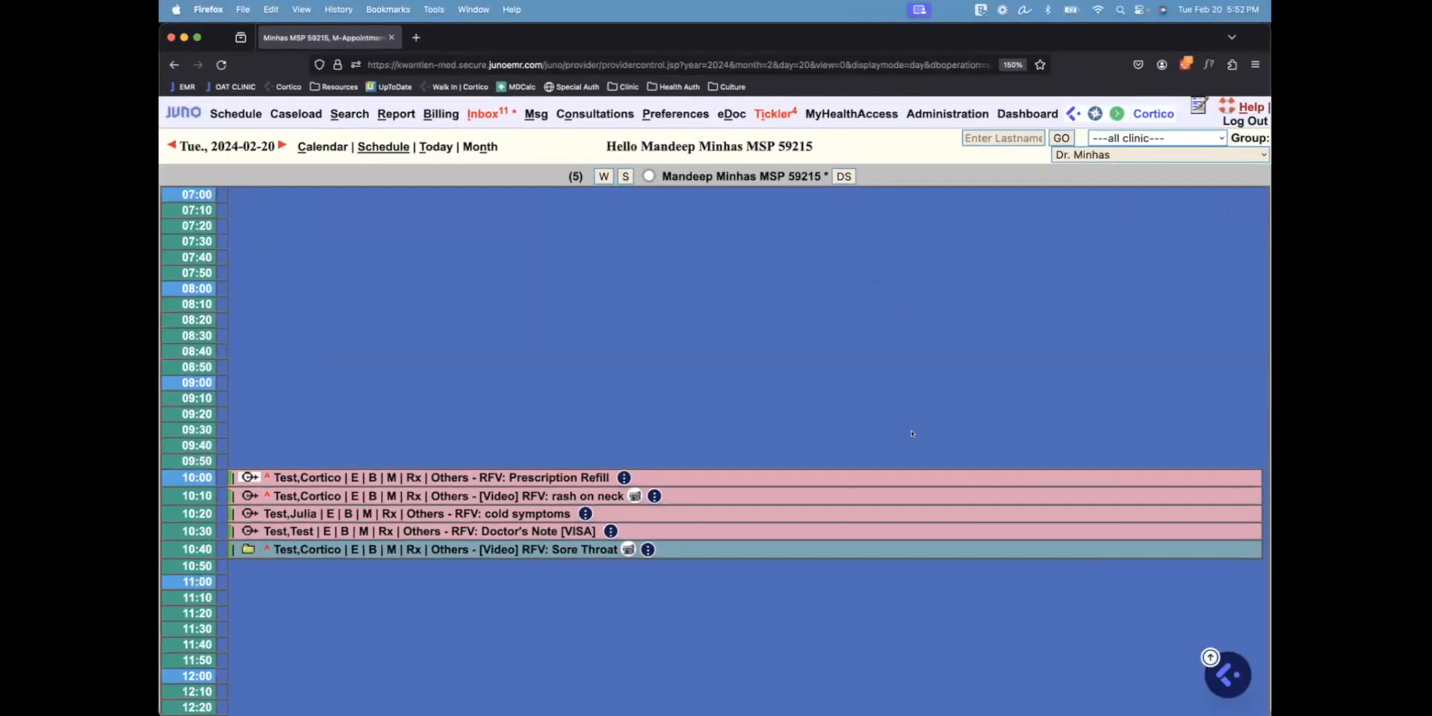
pyautogui.hotkey('ctrl', 'Up')
pyautogui.click(858, 335)
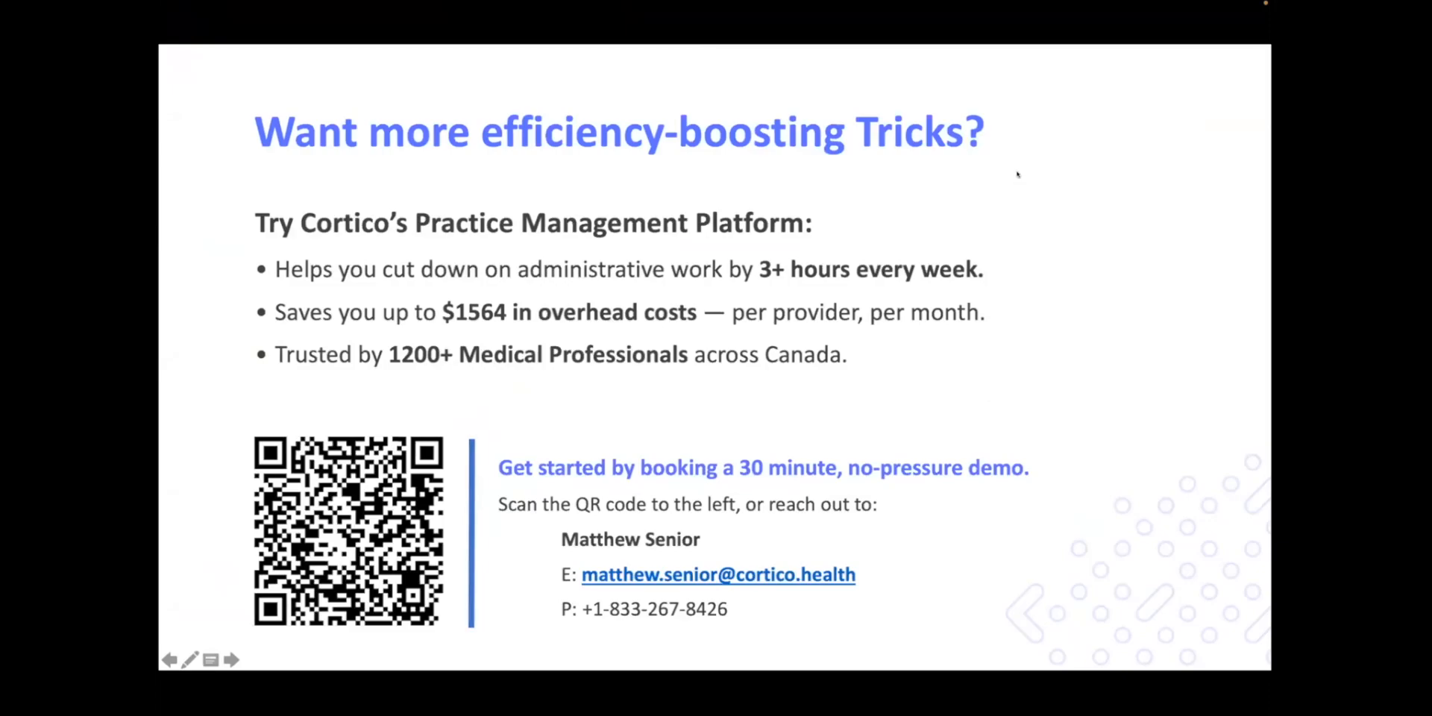
pyautogui.hotkey('ctrl', 'Up')
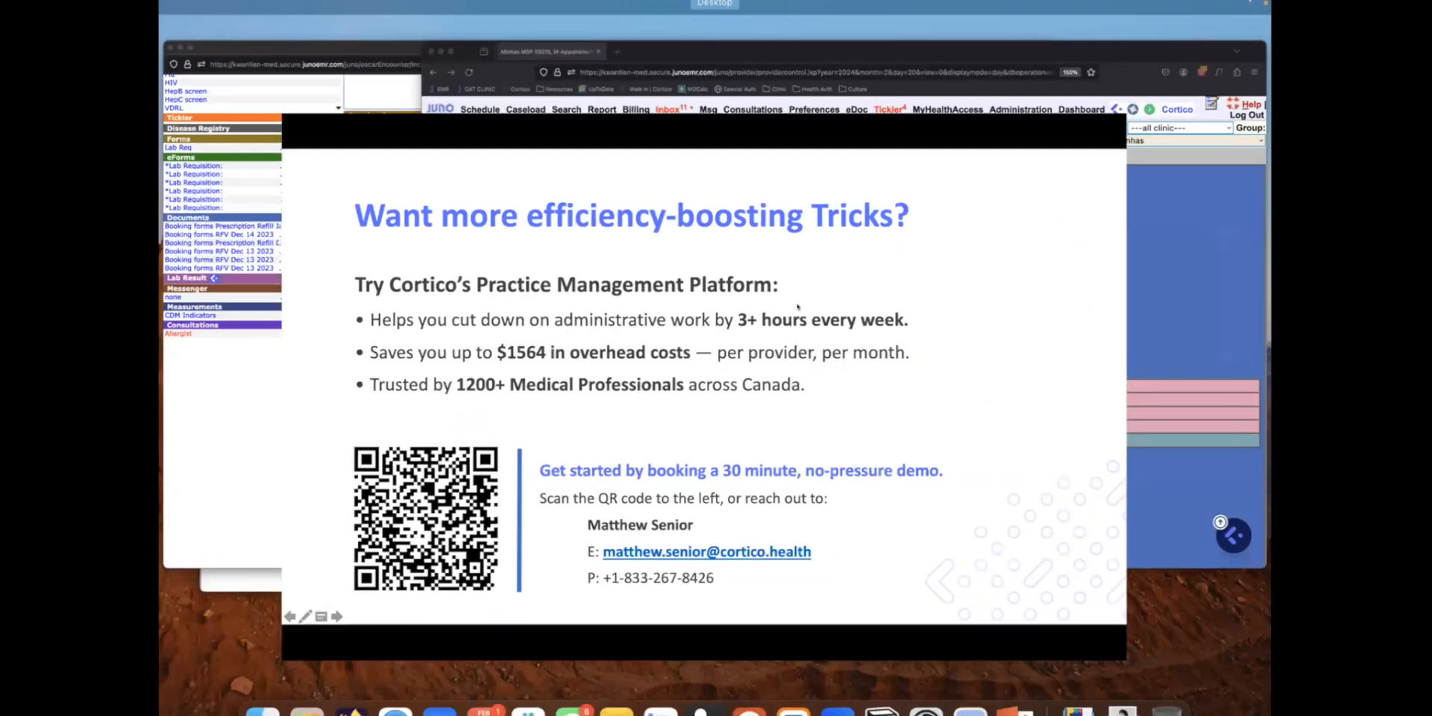
pyautogui.click(527, 215)
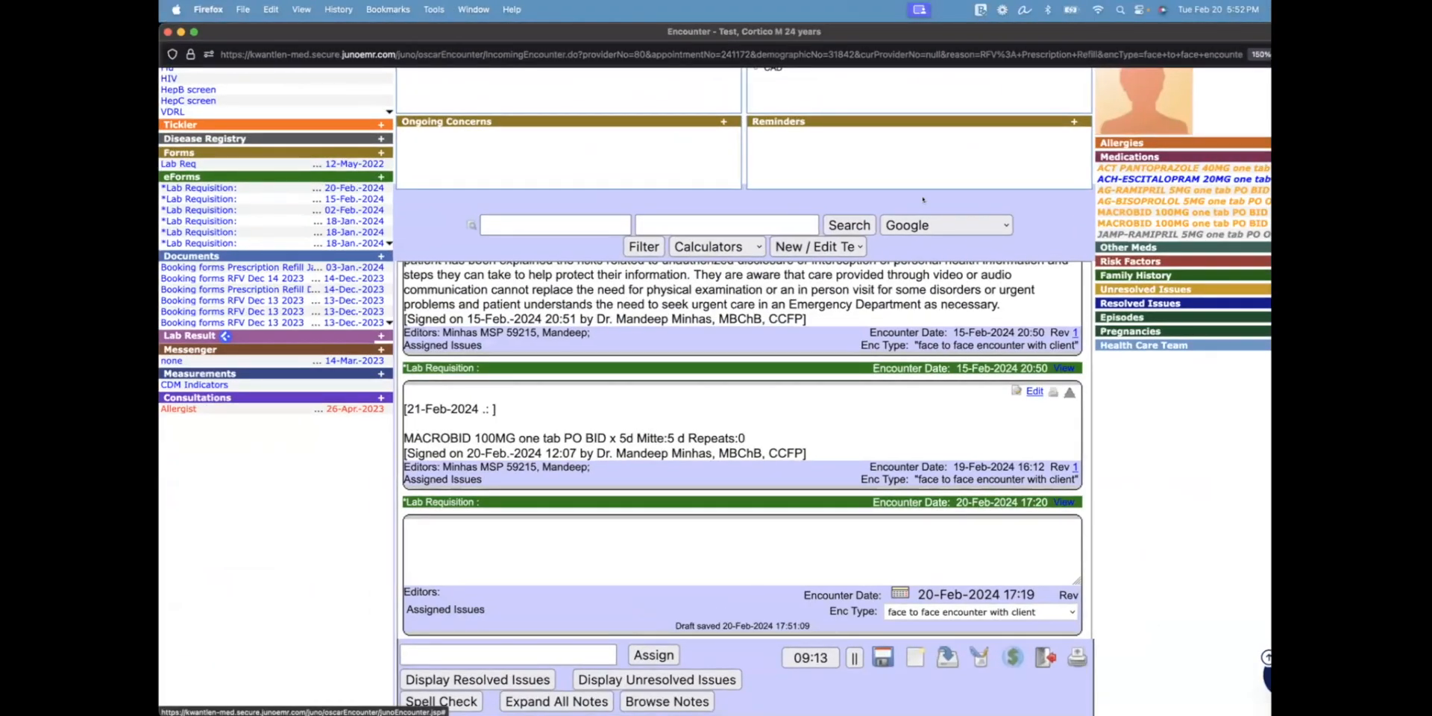
pyautogui.hscroll(1, 923, 198)
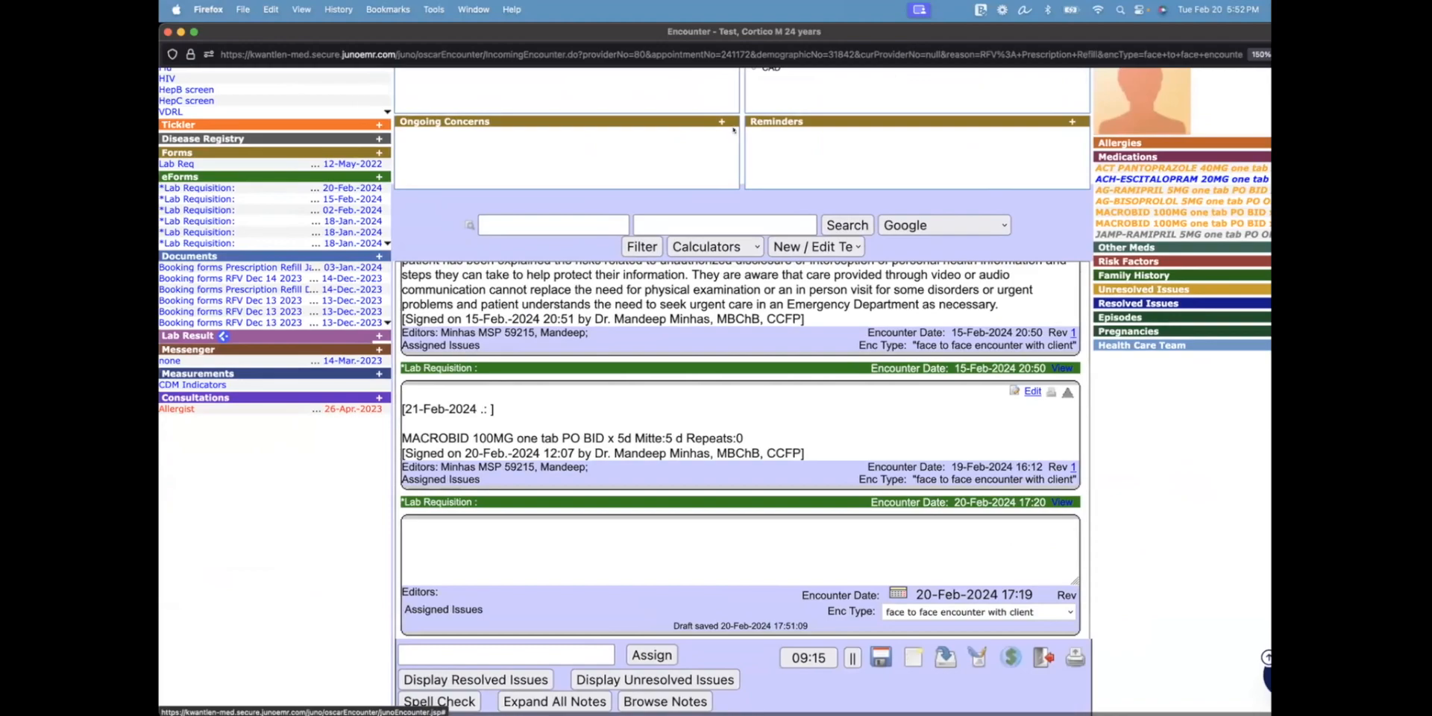
pyautogui.moveTo(159, 358); pyautogui.dragTo(240, 359)
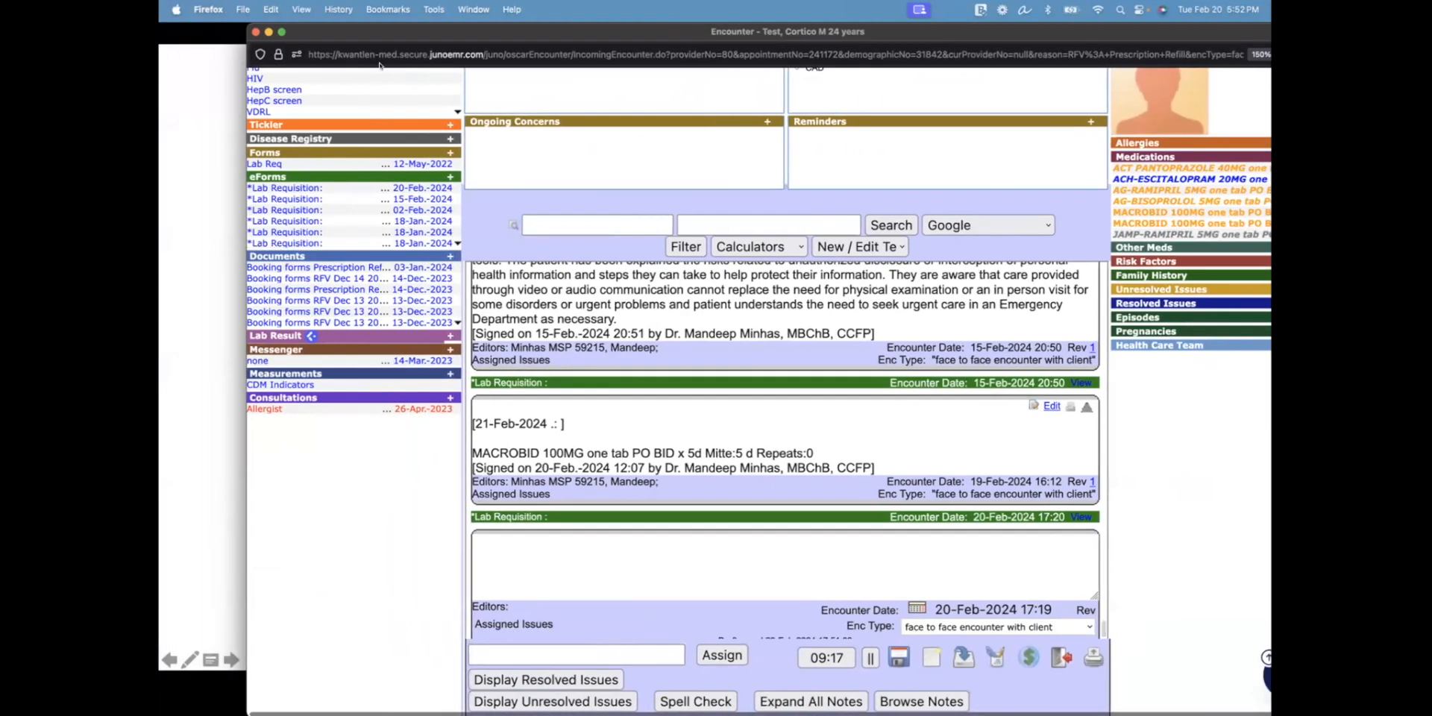
pyautogui.moveTo(384, 25); pyautogui.dragTo(288, 24)
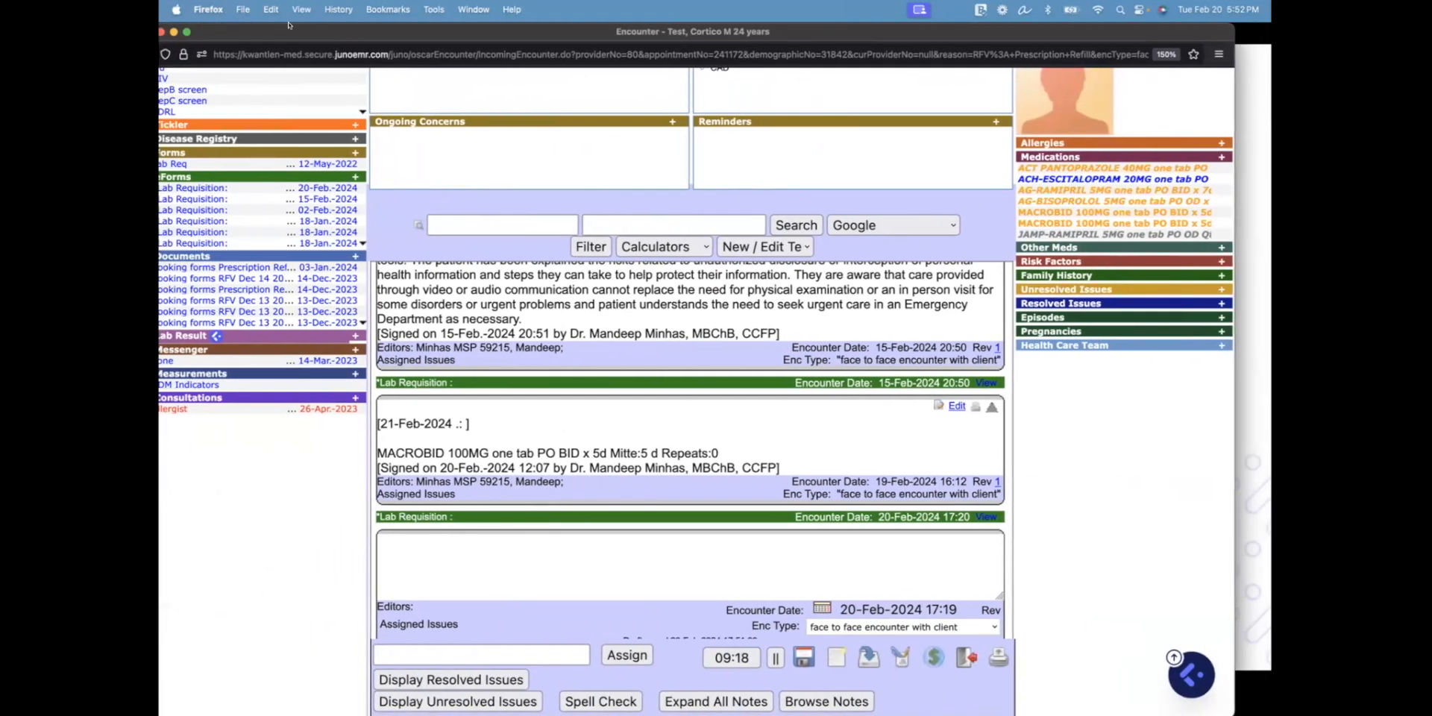
pyautogui.click(1219, 156)
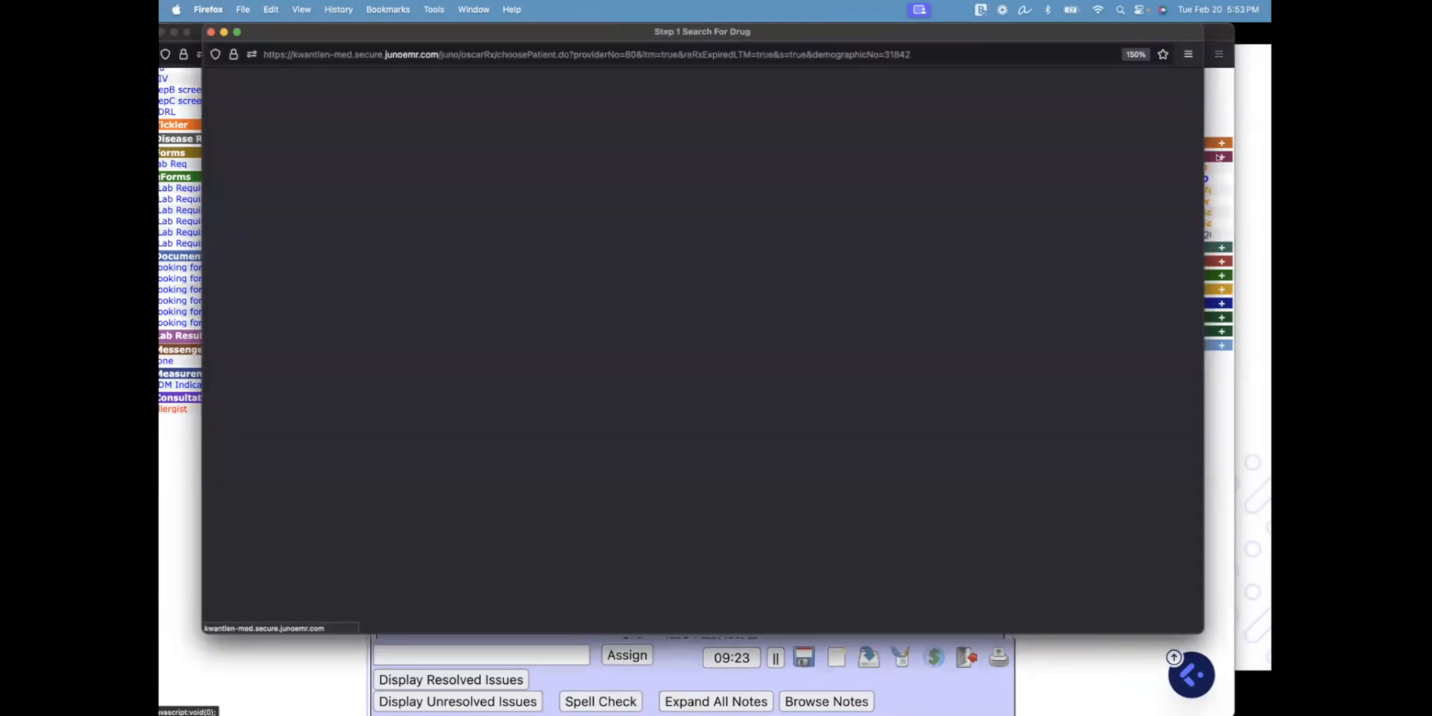
pyautogui.scroll(-10, 733, 202)
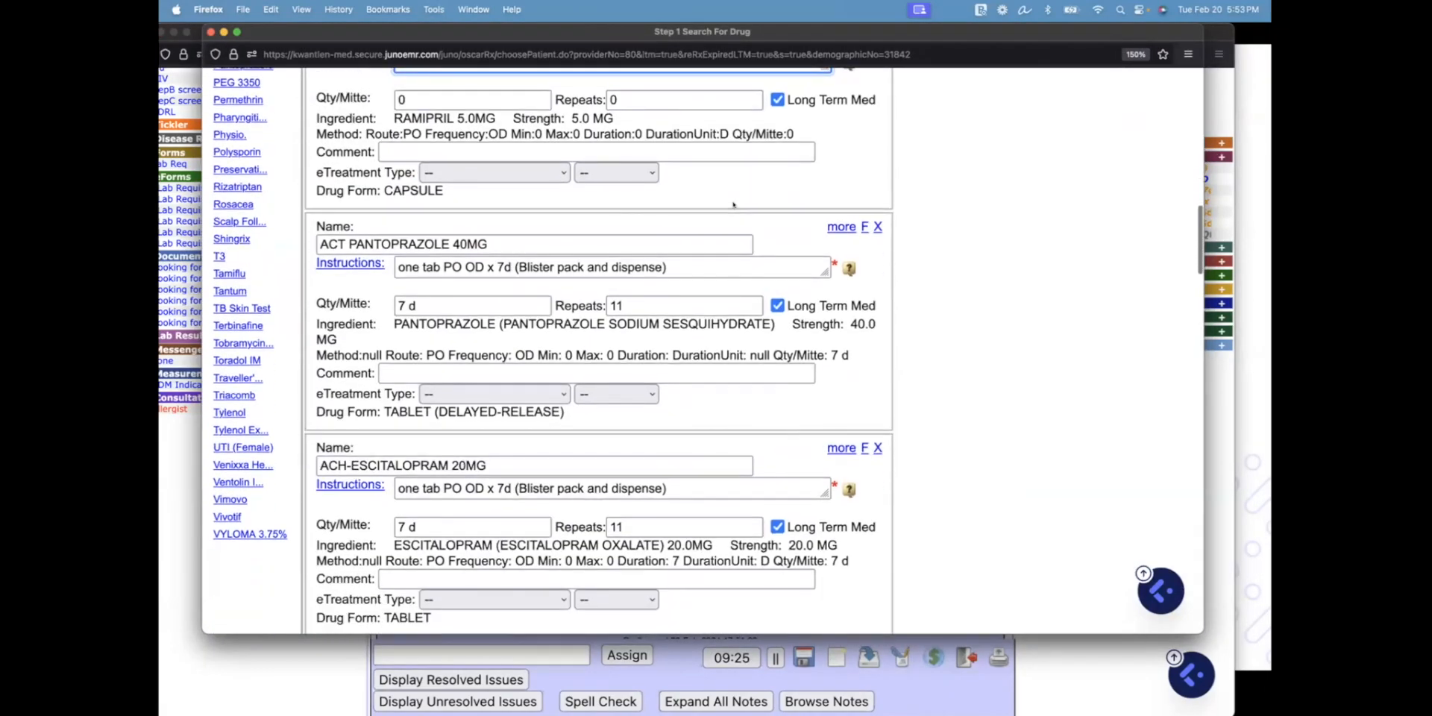
pyautogui.scroll(-7, 733, 203)
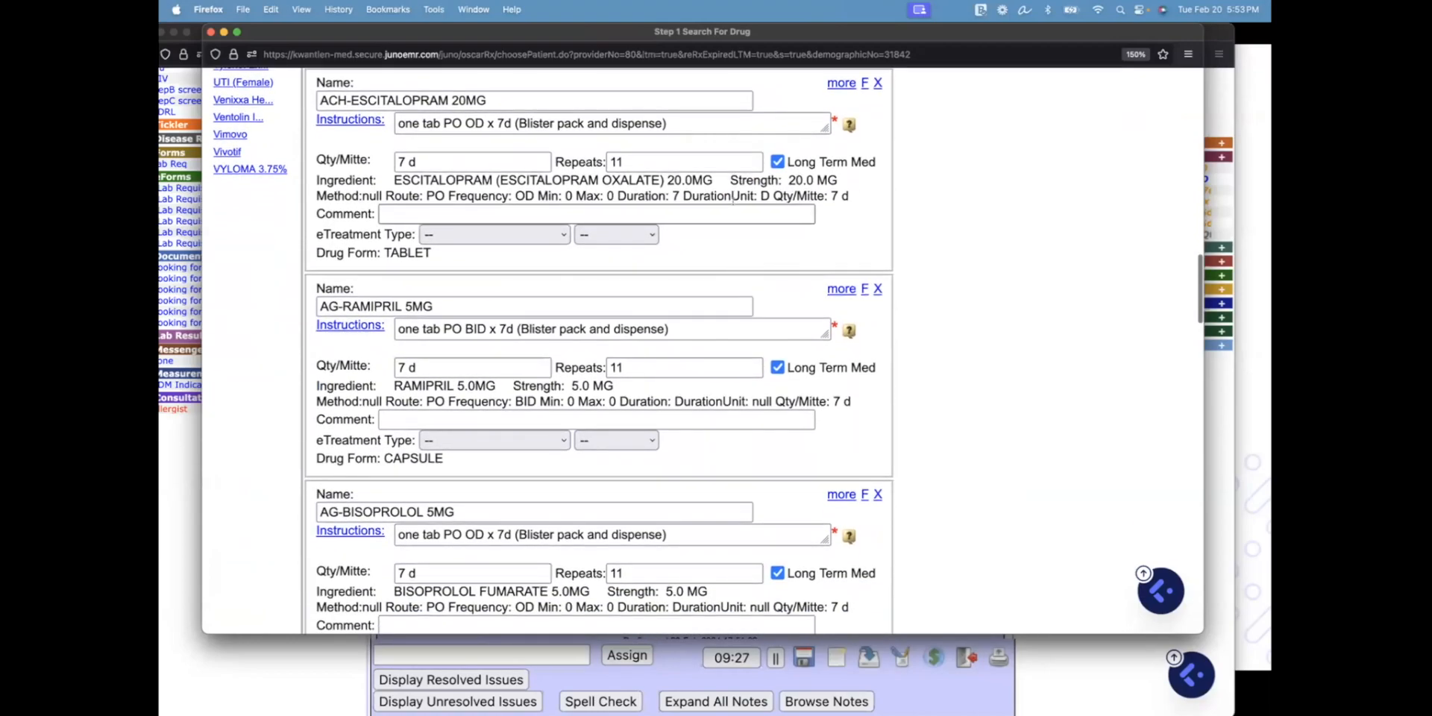
pyautogui.scroll(-4, 733, 200)
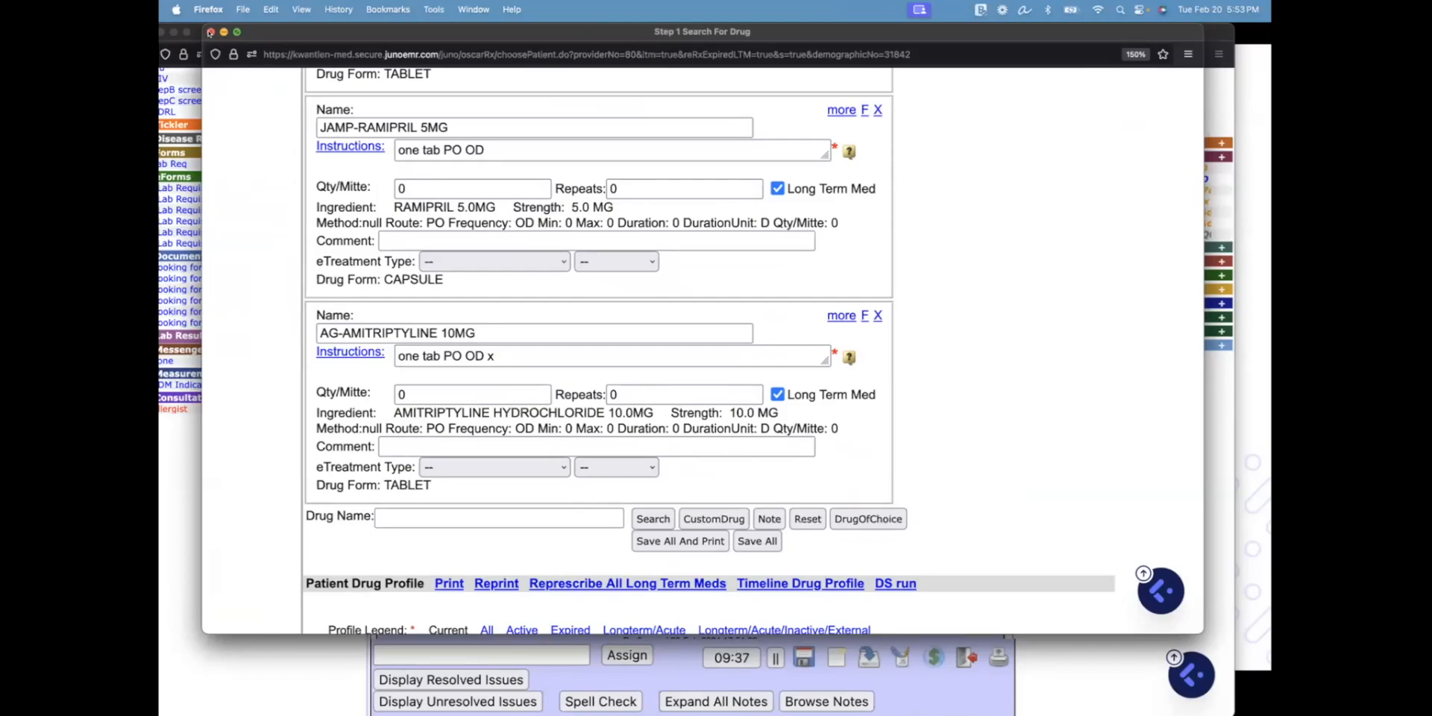
pyautogui.click(209, 31)
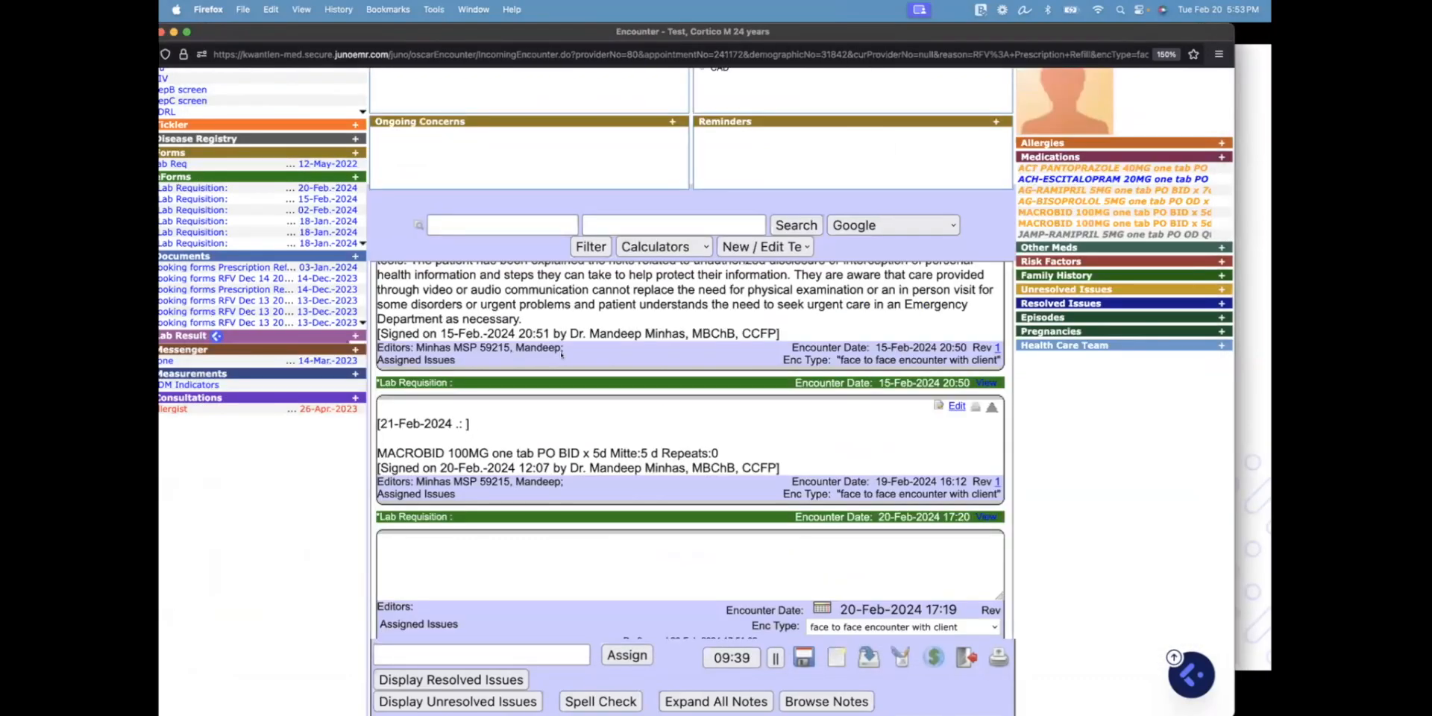
pyautogui.scroll(5, 562, 355)
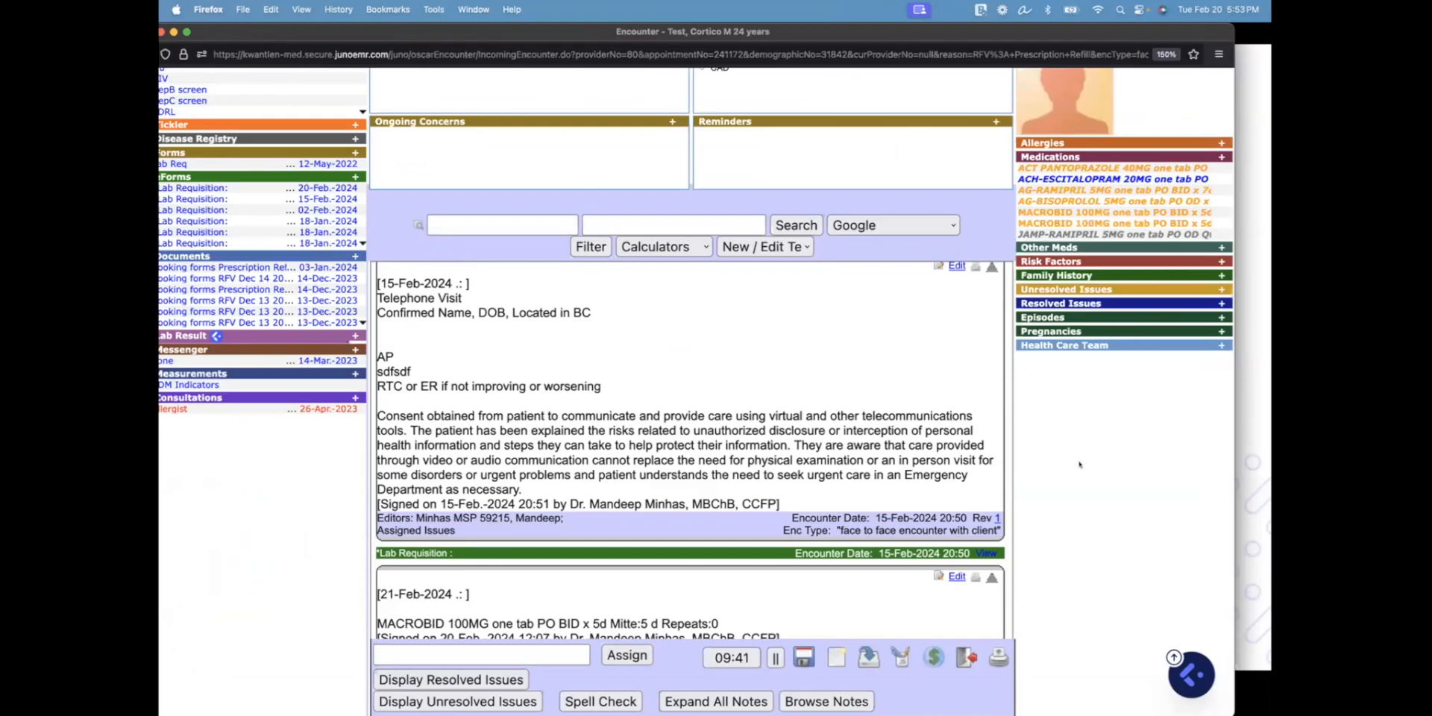
pyautogui.hotkey('ctrl', 'Up')
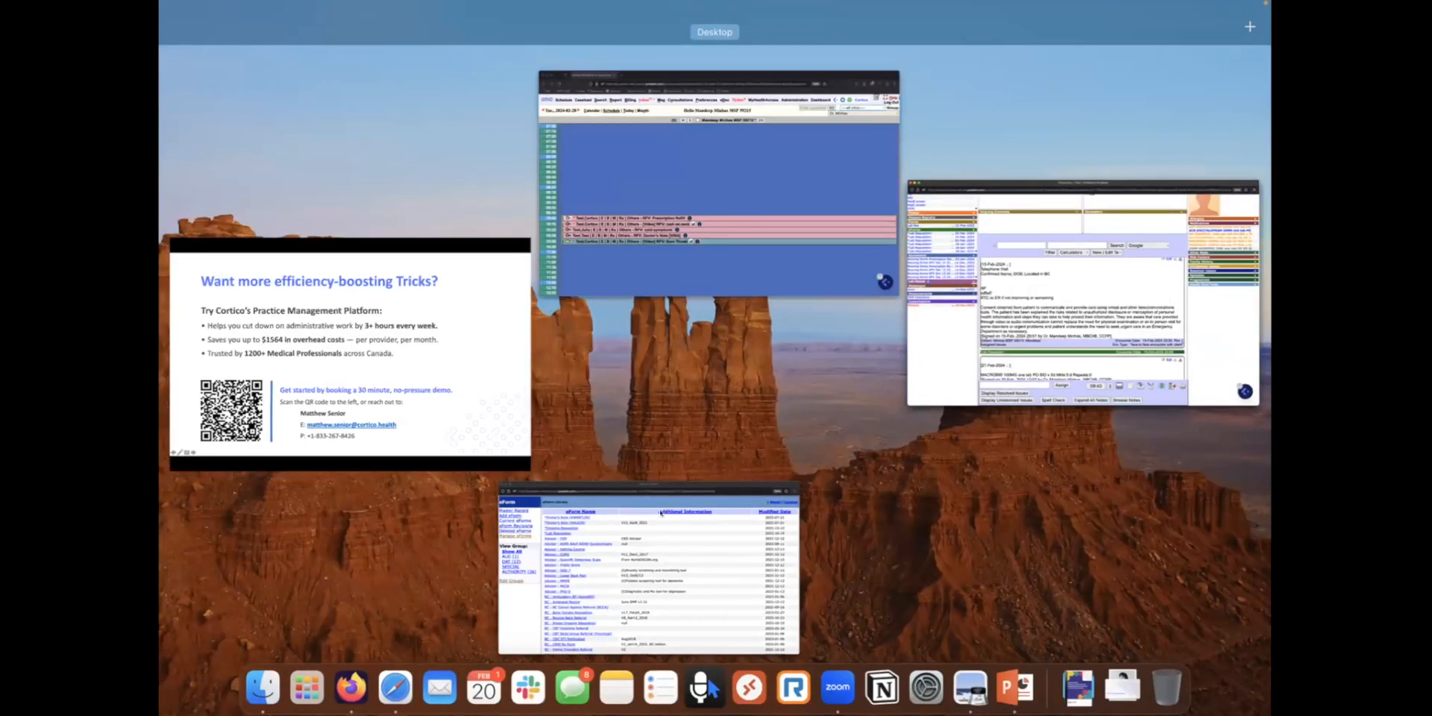
pyautogui.click(418, 428)
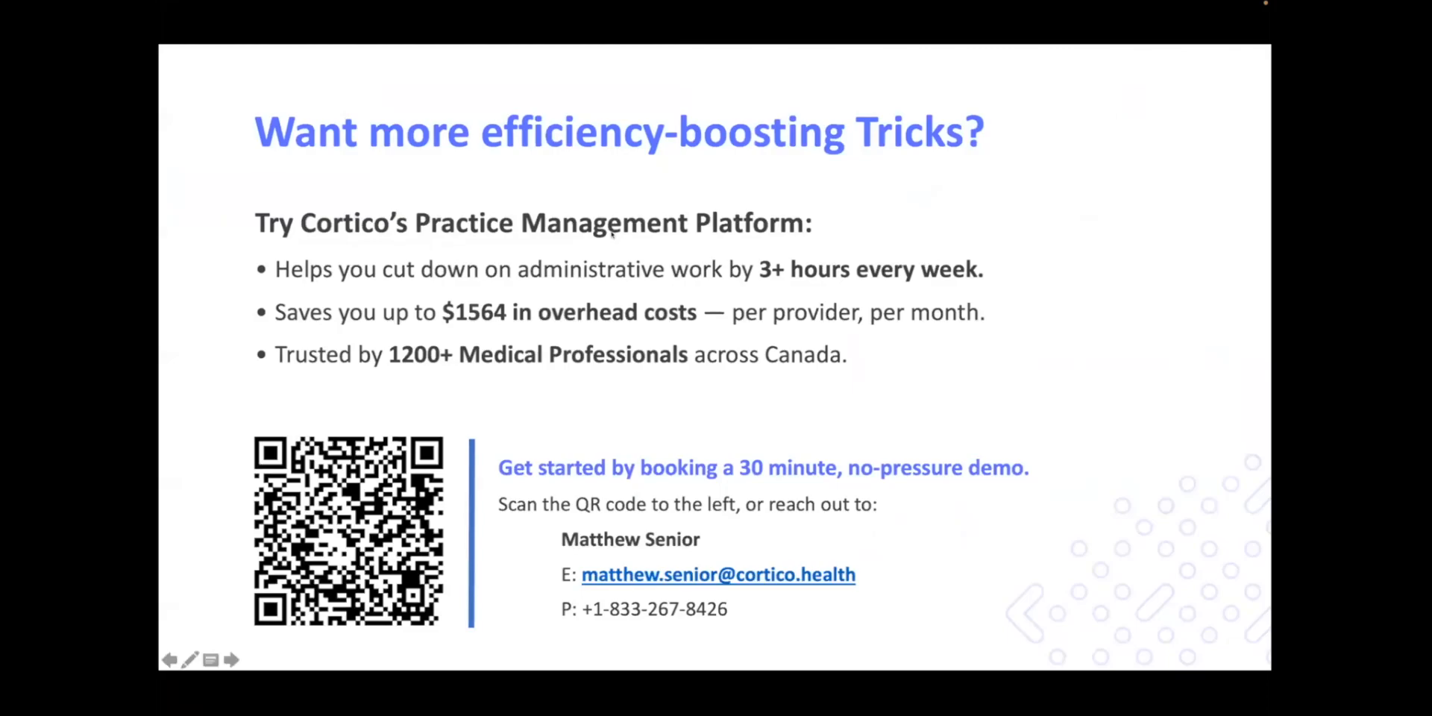
pyautogui.hotkey('ctrl', 'Up')
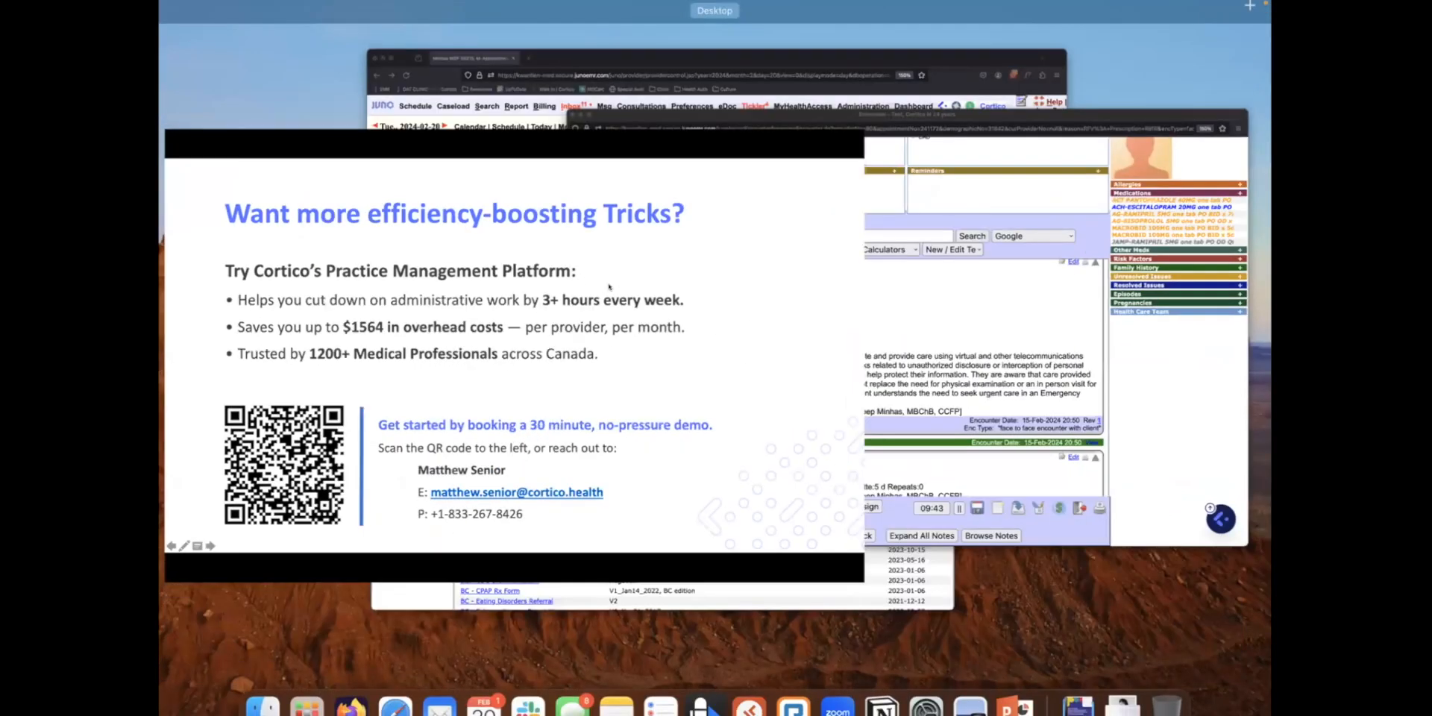
pyautogui.click(969, 216)
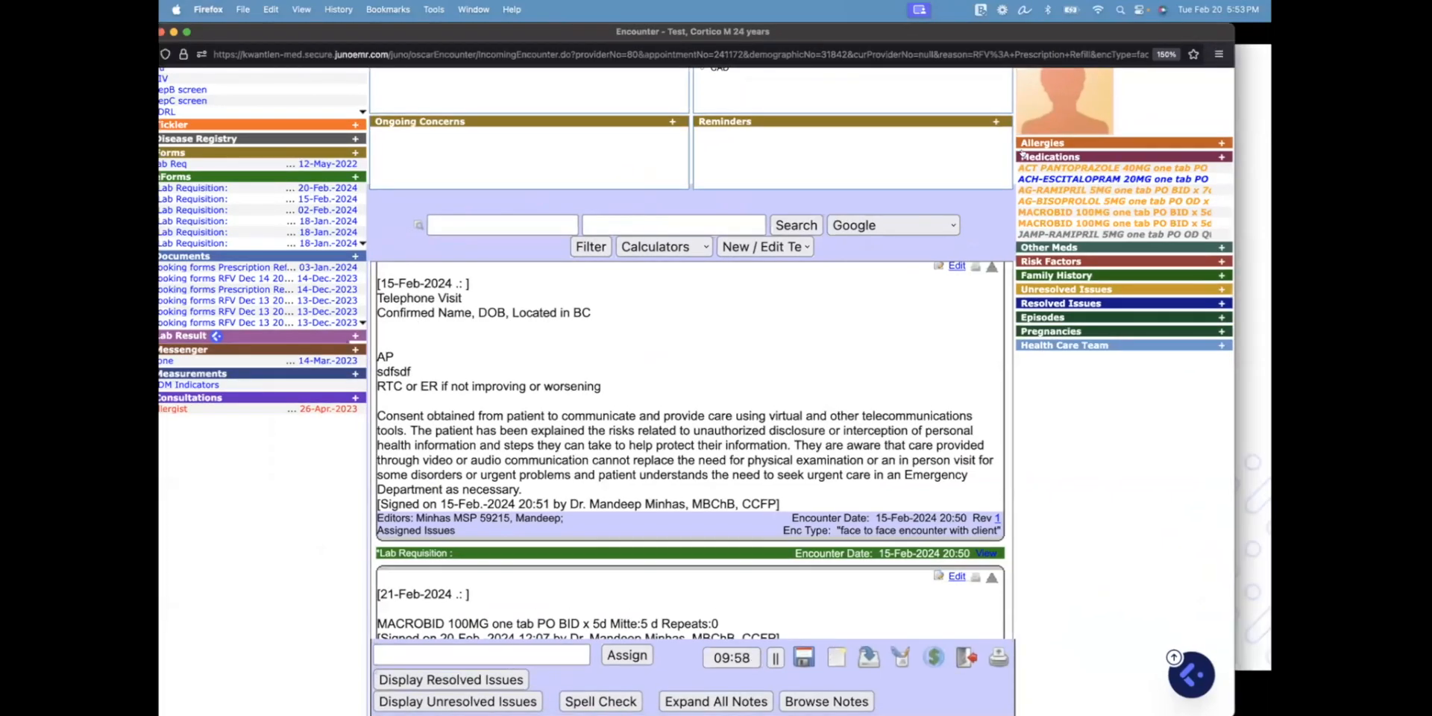
# Browse the providers available for copying Rx favorites, then close that window without choosing
pyautogui.click(1038, 158)
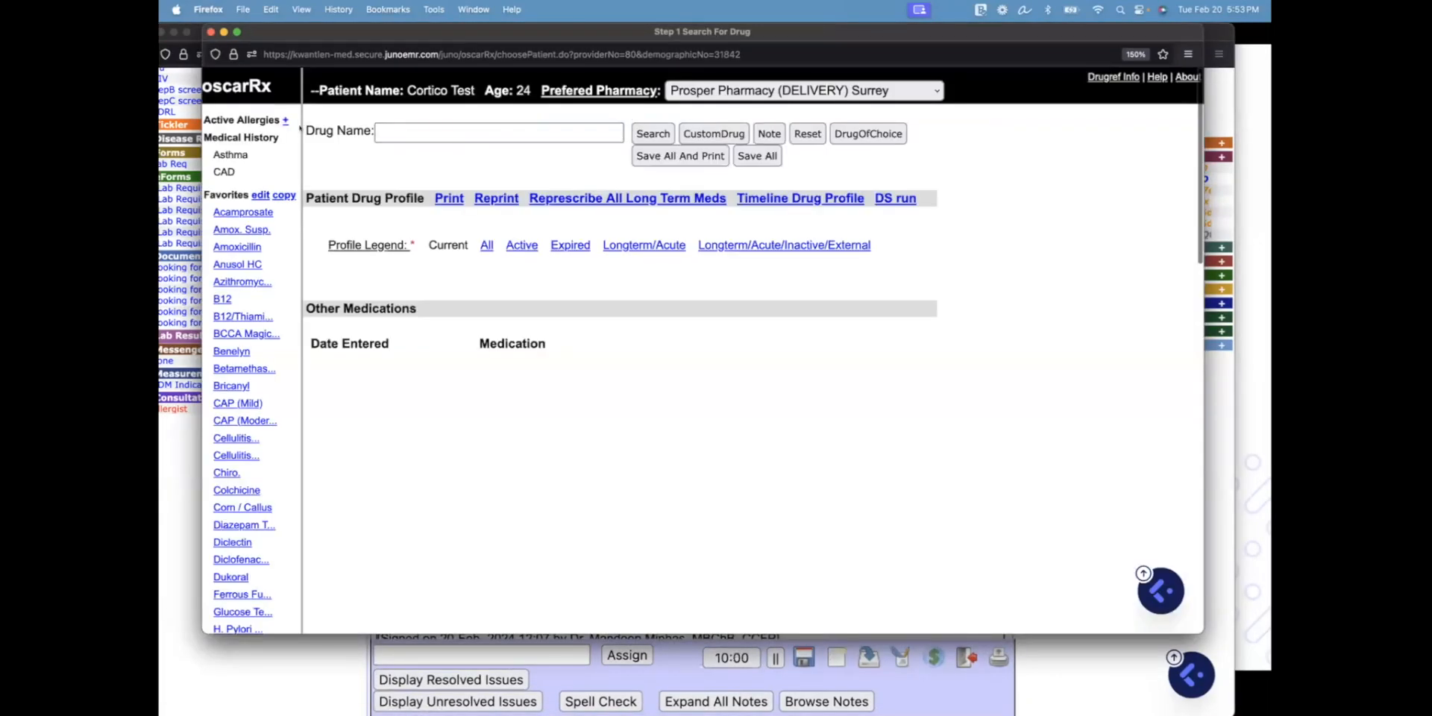
pyautogui.click(274, 194)
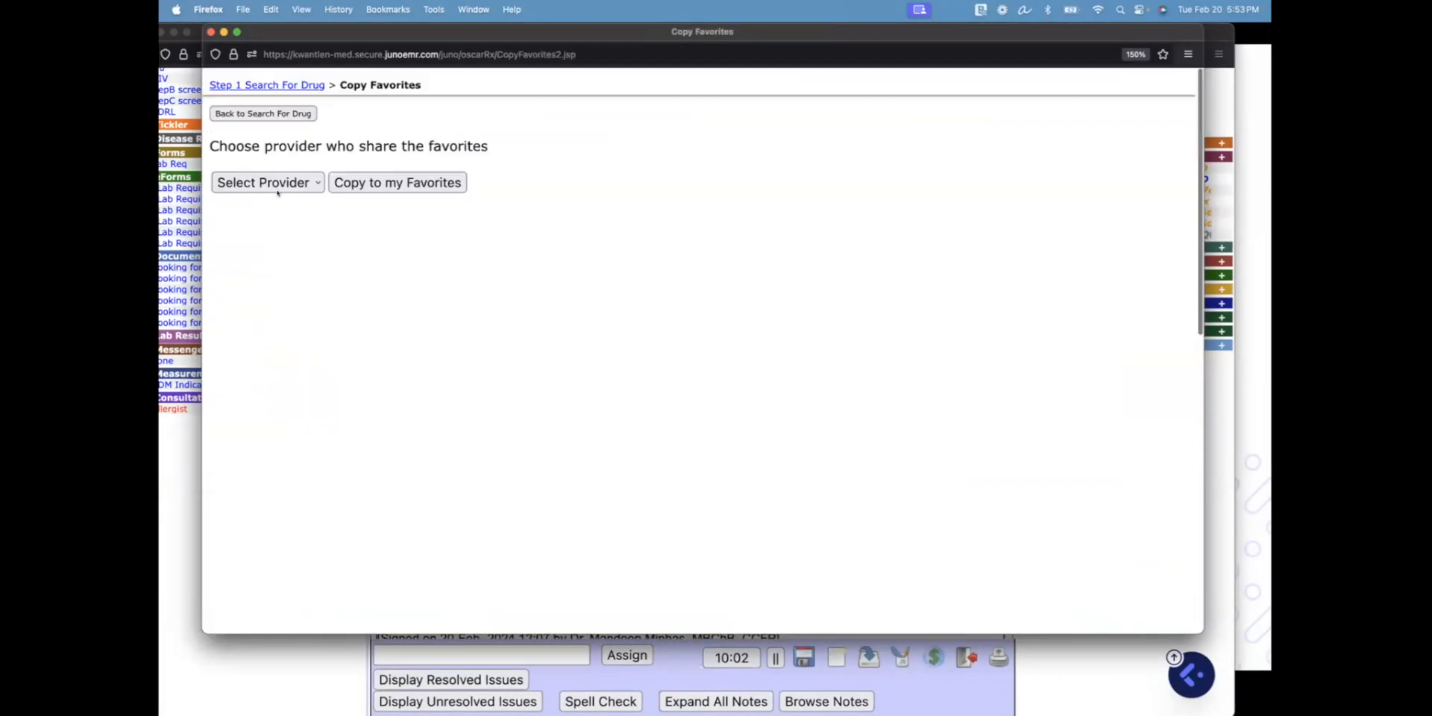
pyautogui.click(281, 178)
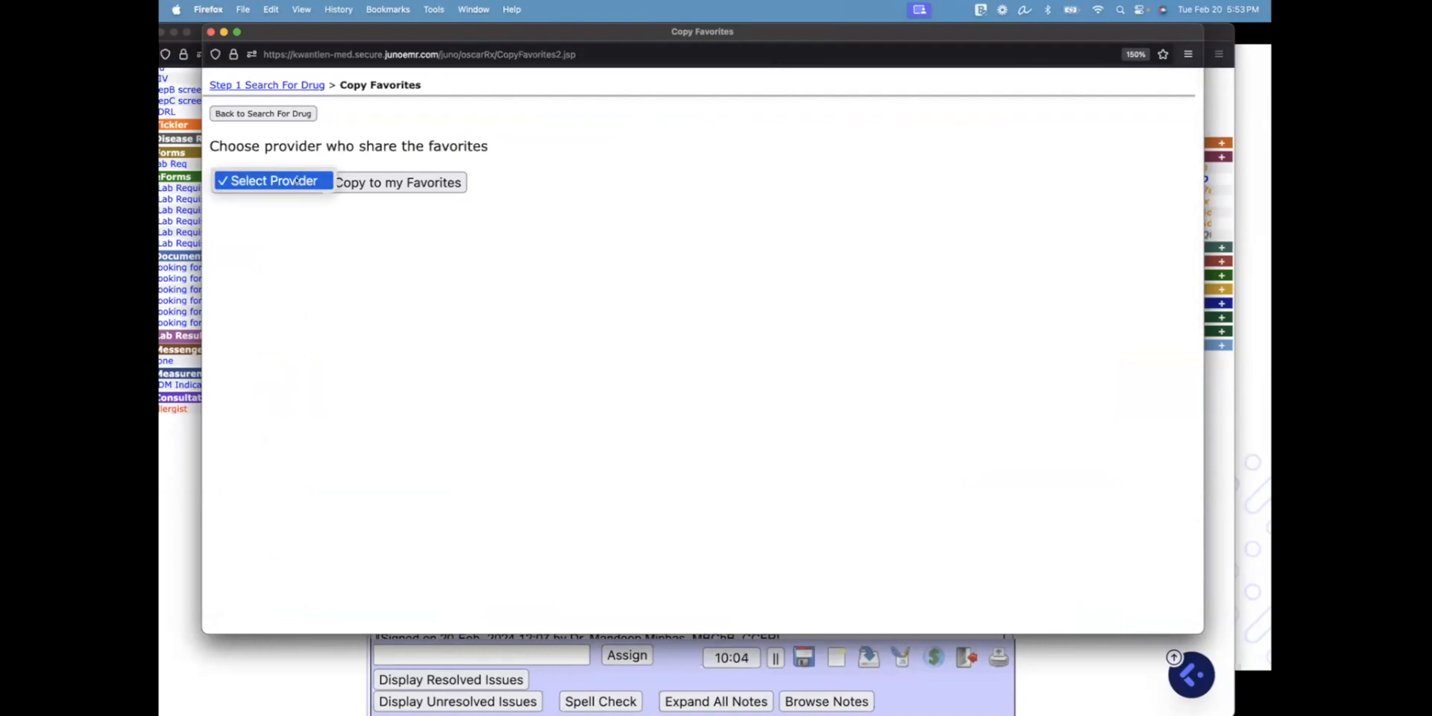
pyautogui.click(290, 184)
pyautogui.click(270, 189)
pyautogui.click(238, 203)
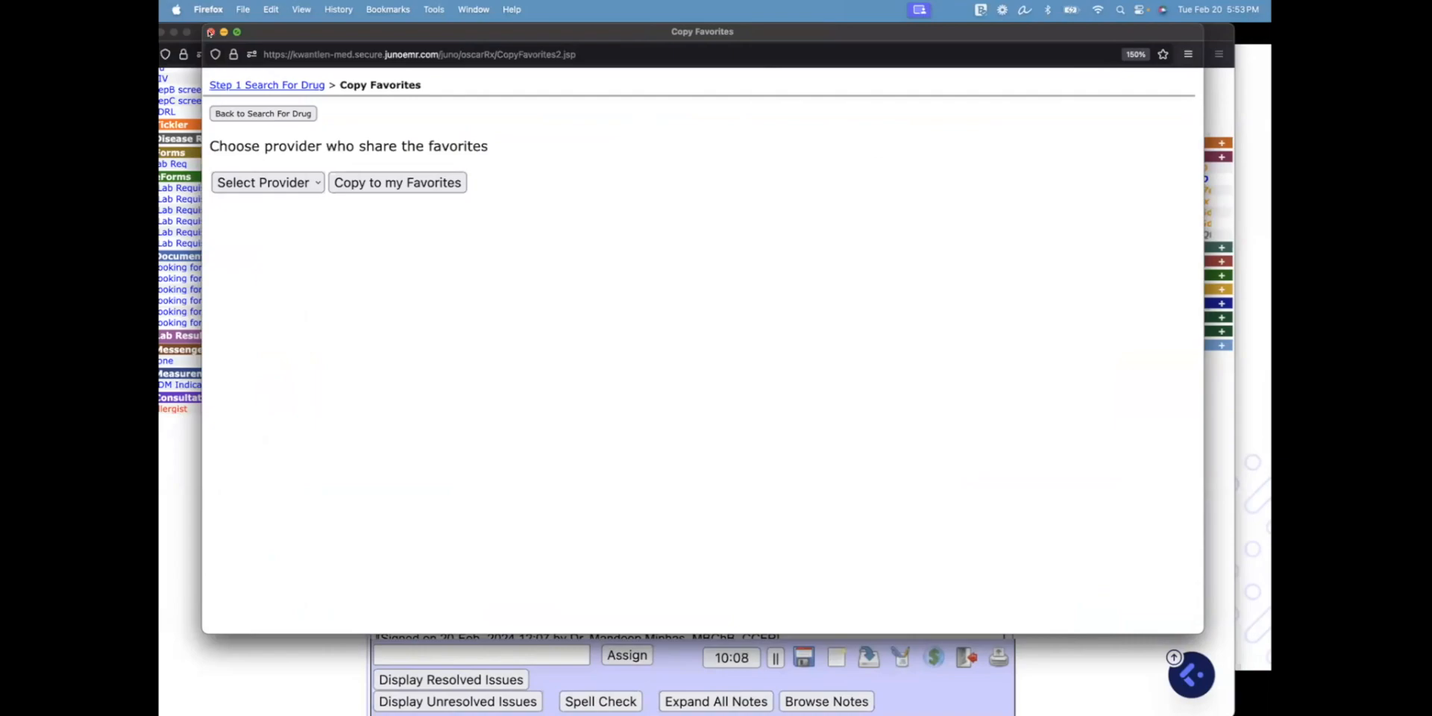
pyautogui.click(209, 32)
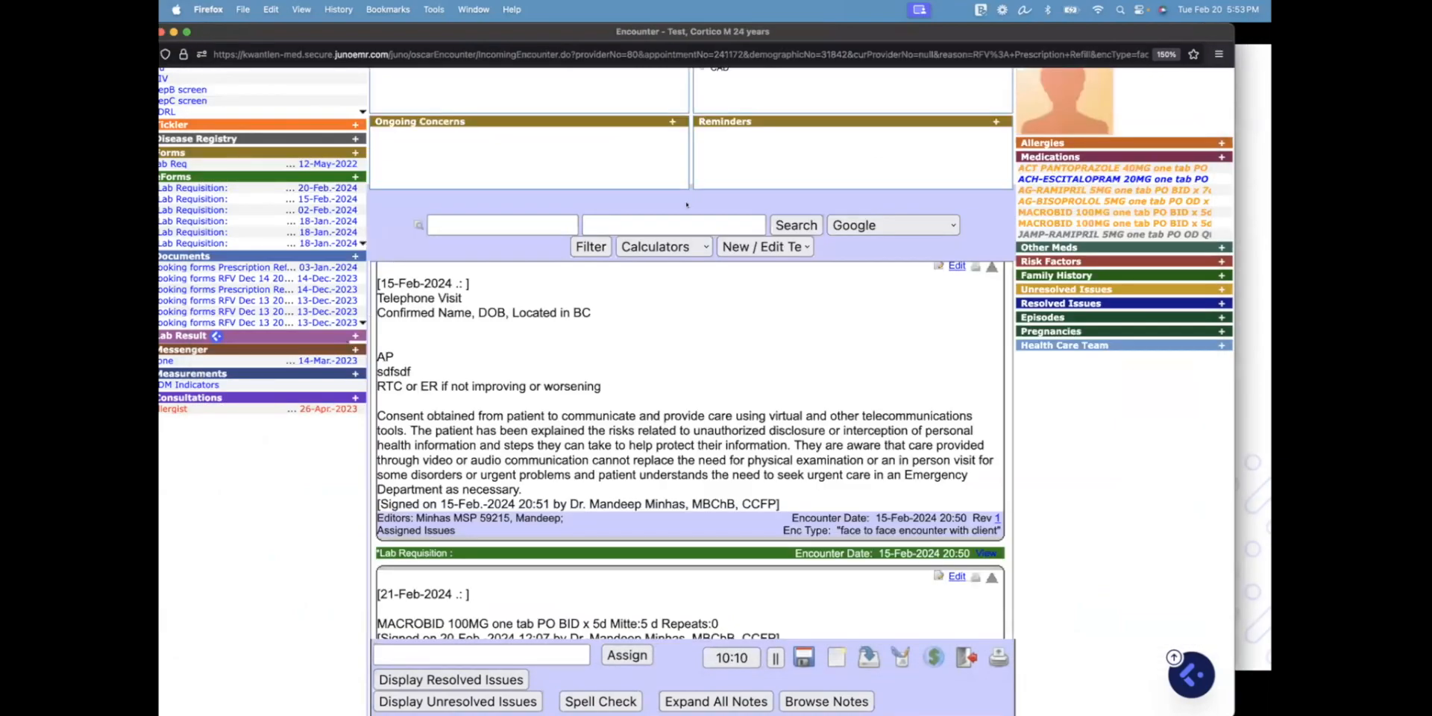
# Represcribe ACT PANTOPRAZOLE 40MG from the patient's drug profile in Rx
pyautogui.click(1040, 157)
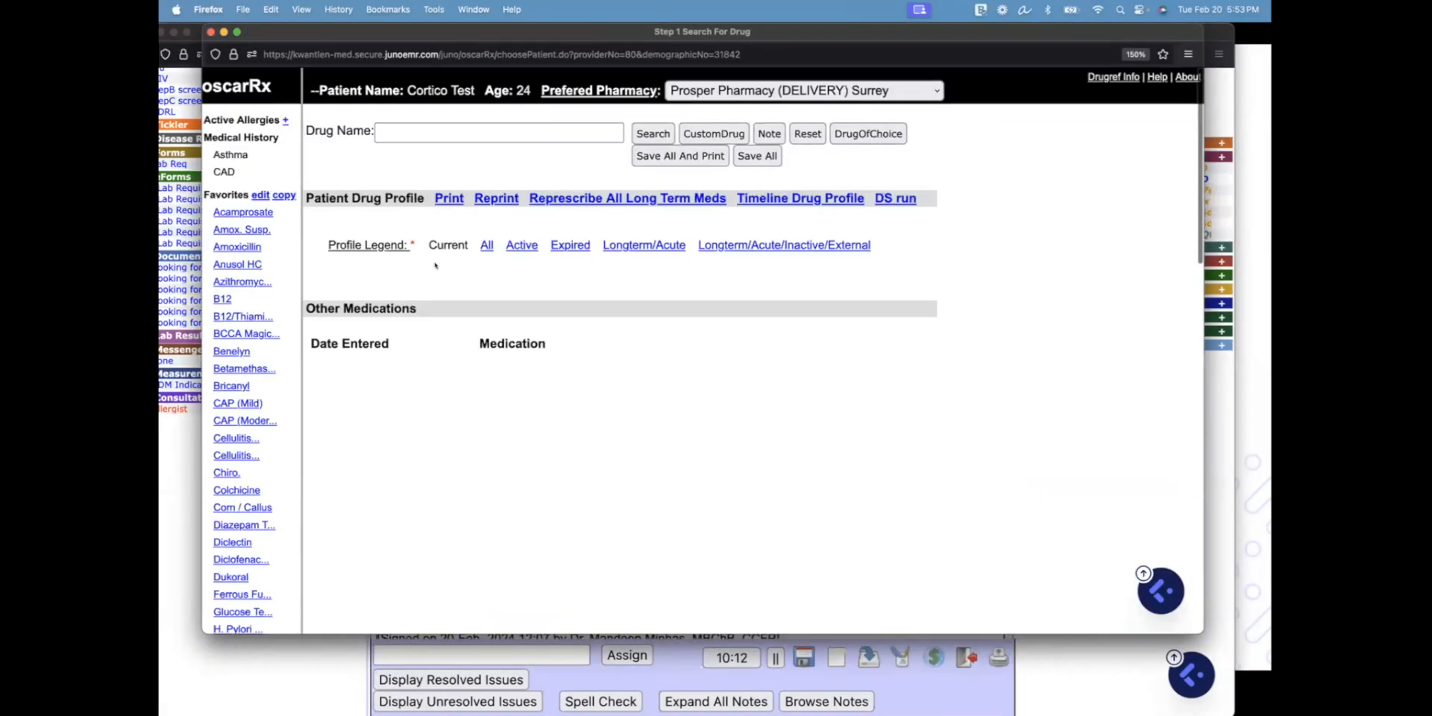
pyautogui.click(740, 320)
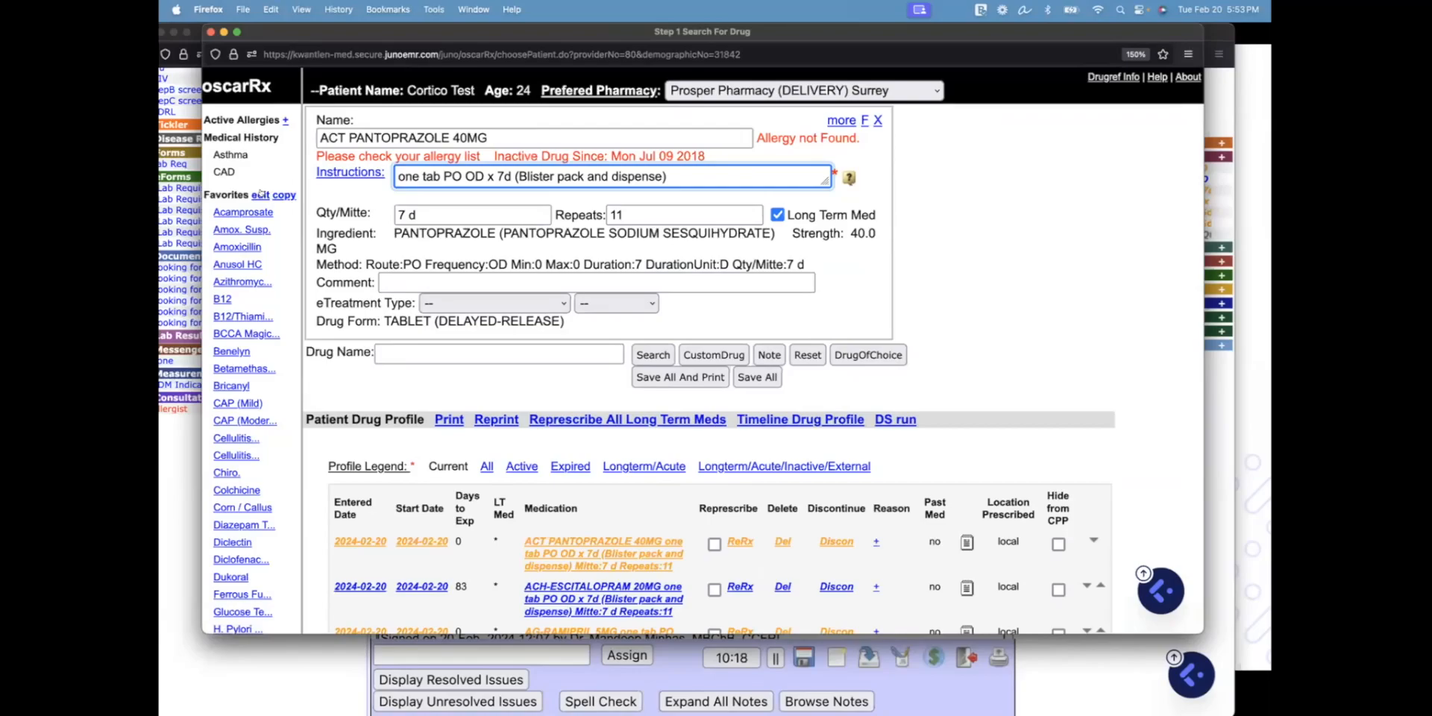
pyautogui.click(259, 194)
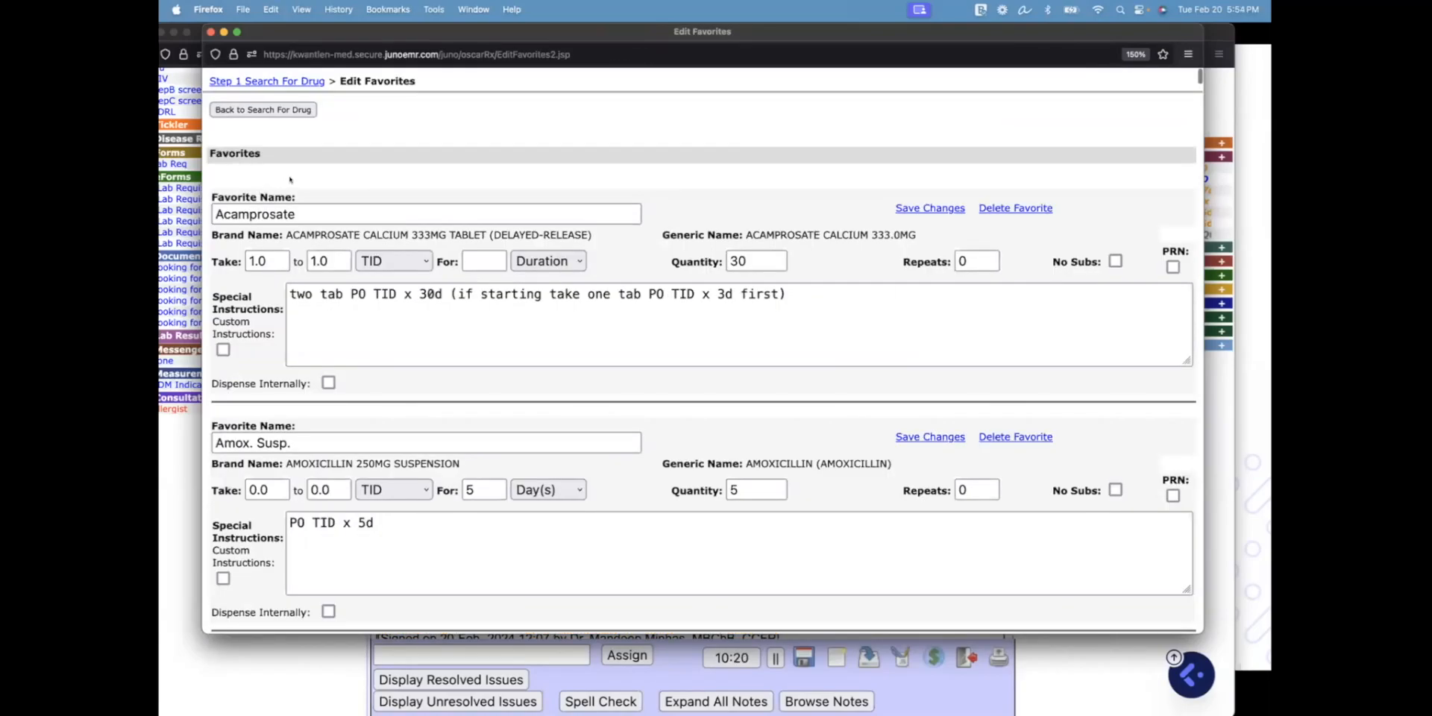
# Scroll through Edit Favorites, reposition and widen the window, then close it
pyautogui.scroll(-4, 290, 179)
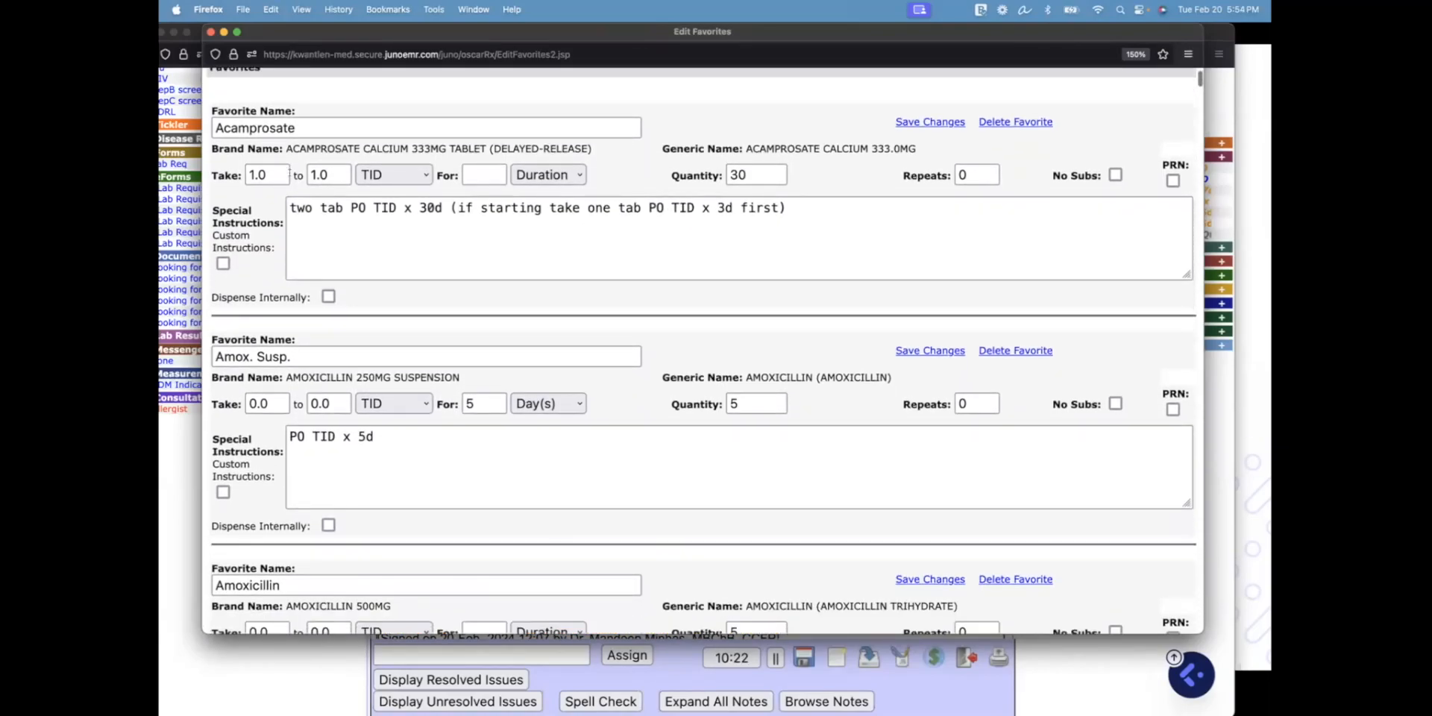
pyautogui.scroll(1, 290, 173)
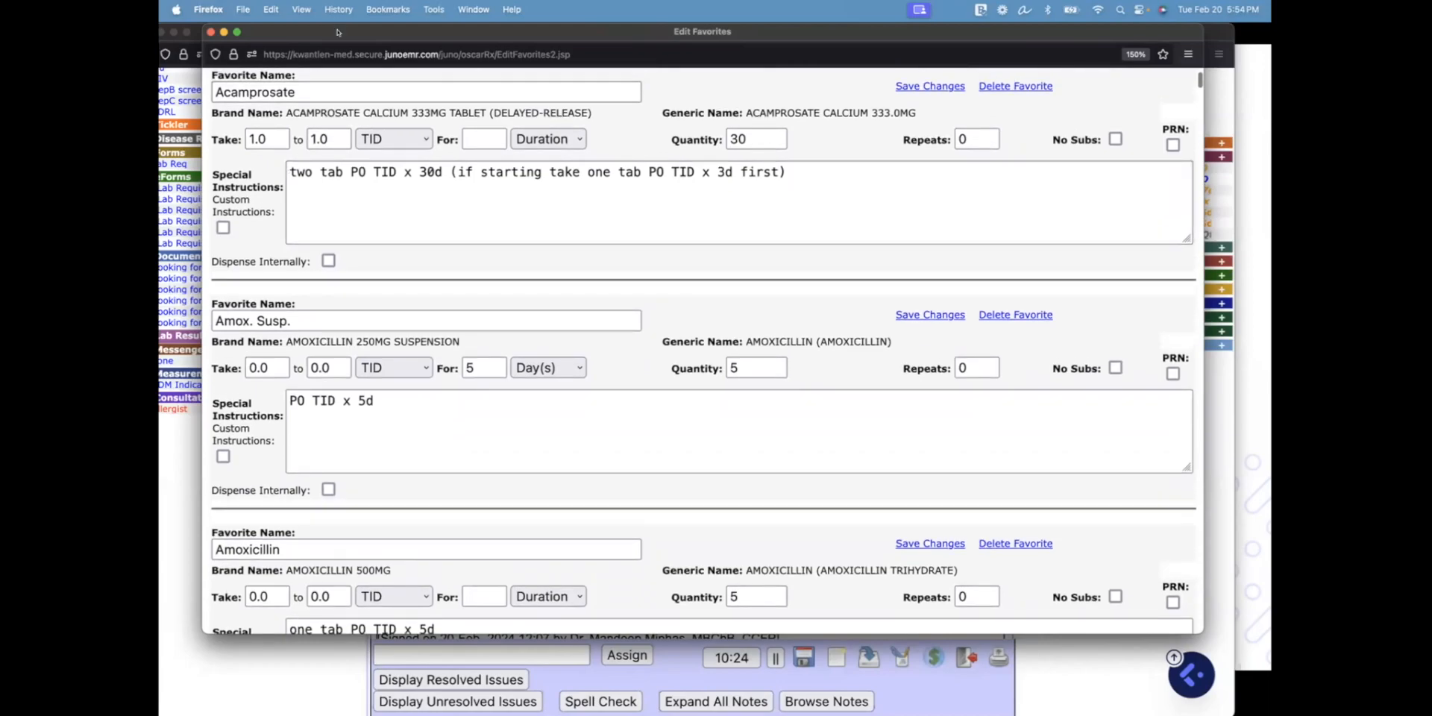
pyautogui.moveTo(334, 31); pyautogui.dragTo(281, 22)
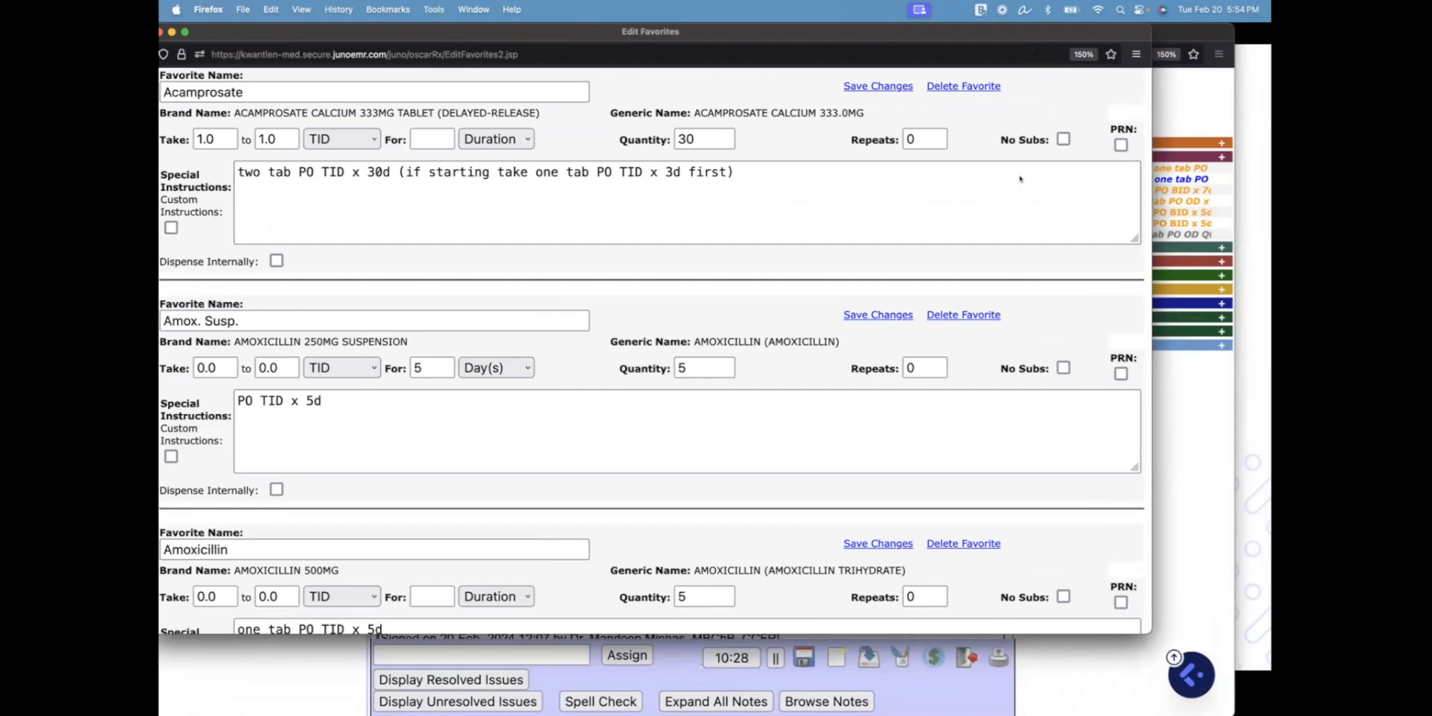
pyautogui.moveTo(358, 32); pyautogui.dragTo(411, 83)
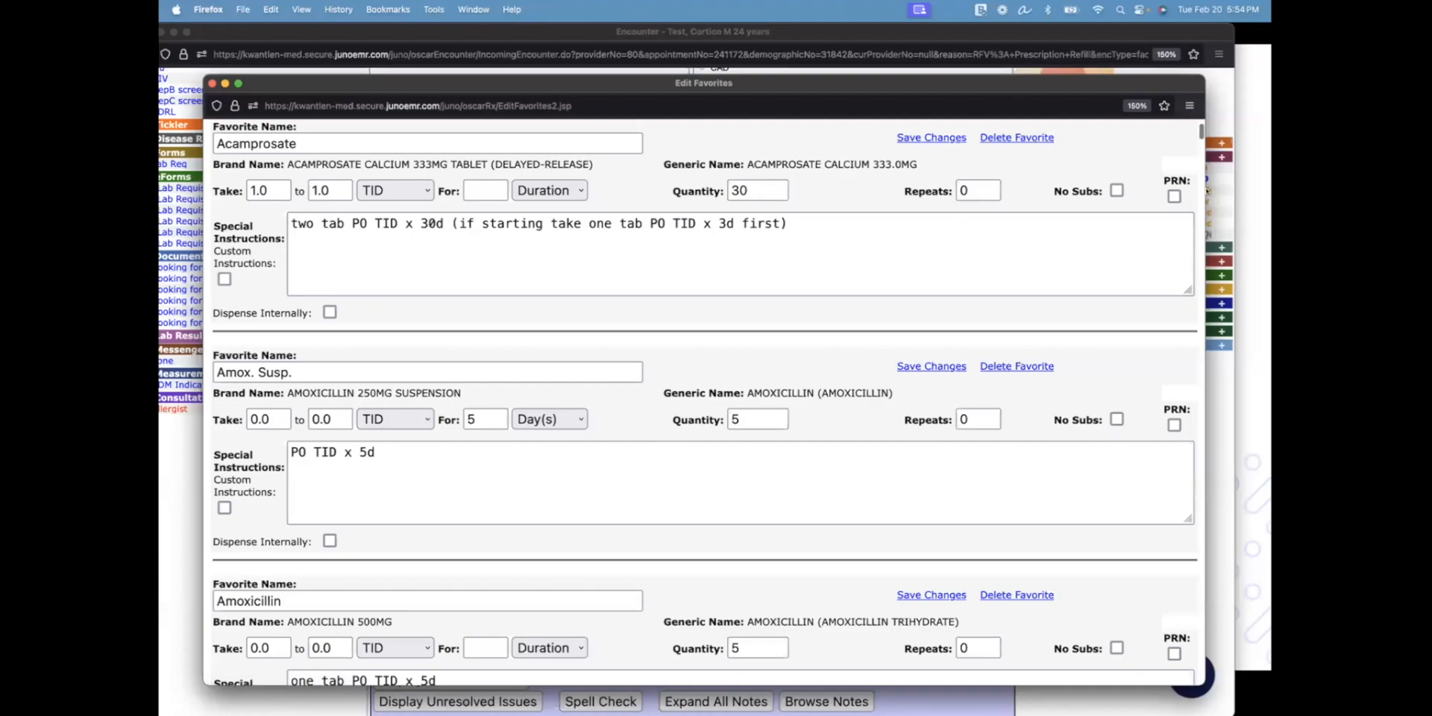
pyautogui.moveTo(1198, 190); pyautogui.dragTo(1268, 190)
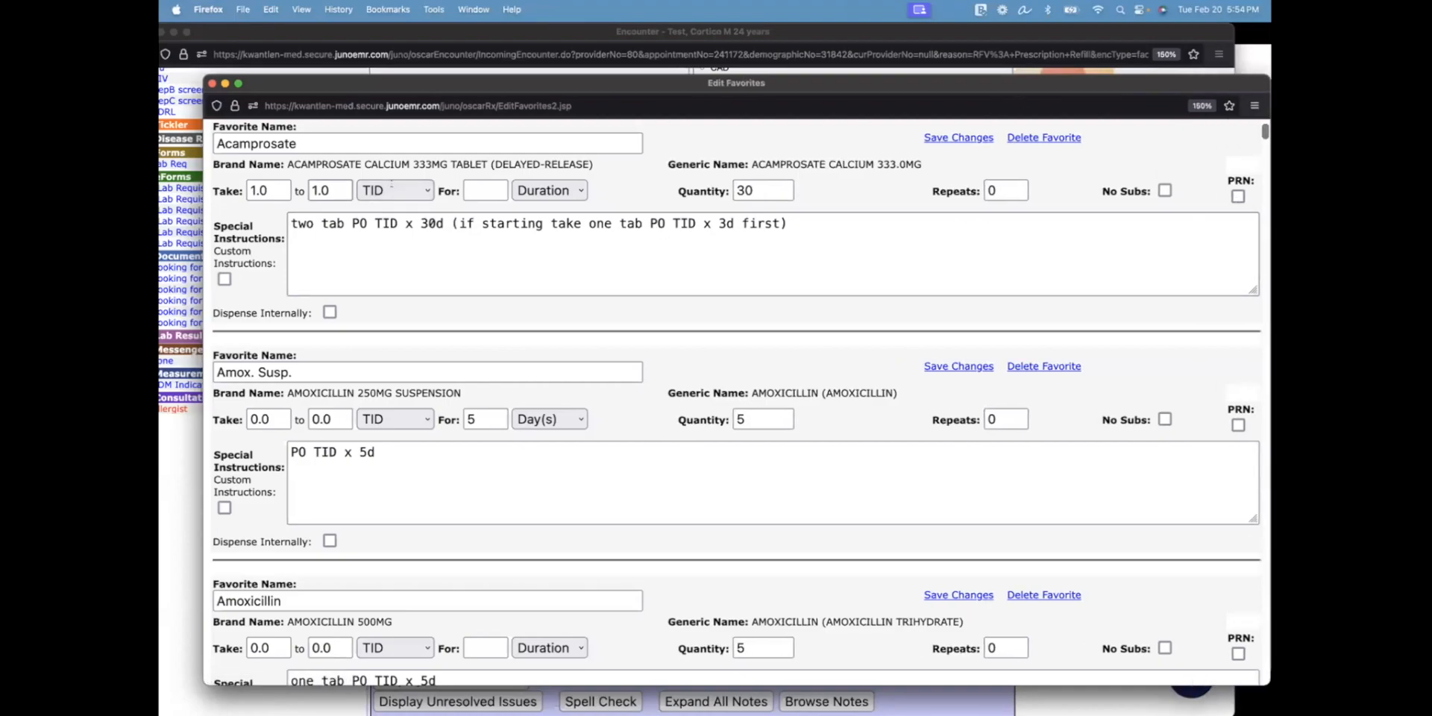
pyautogui.click(211, 82)
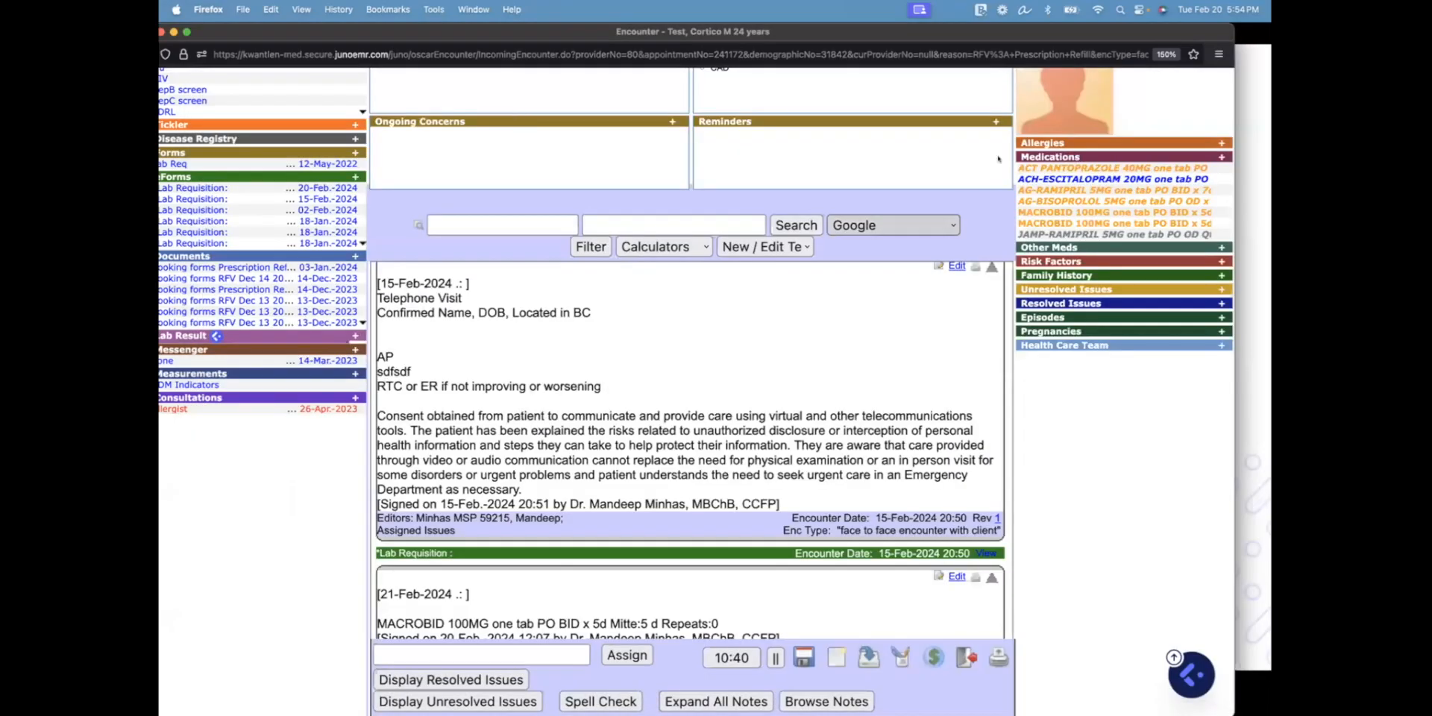
pyautogui.click(1040, 156)
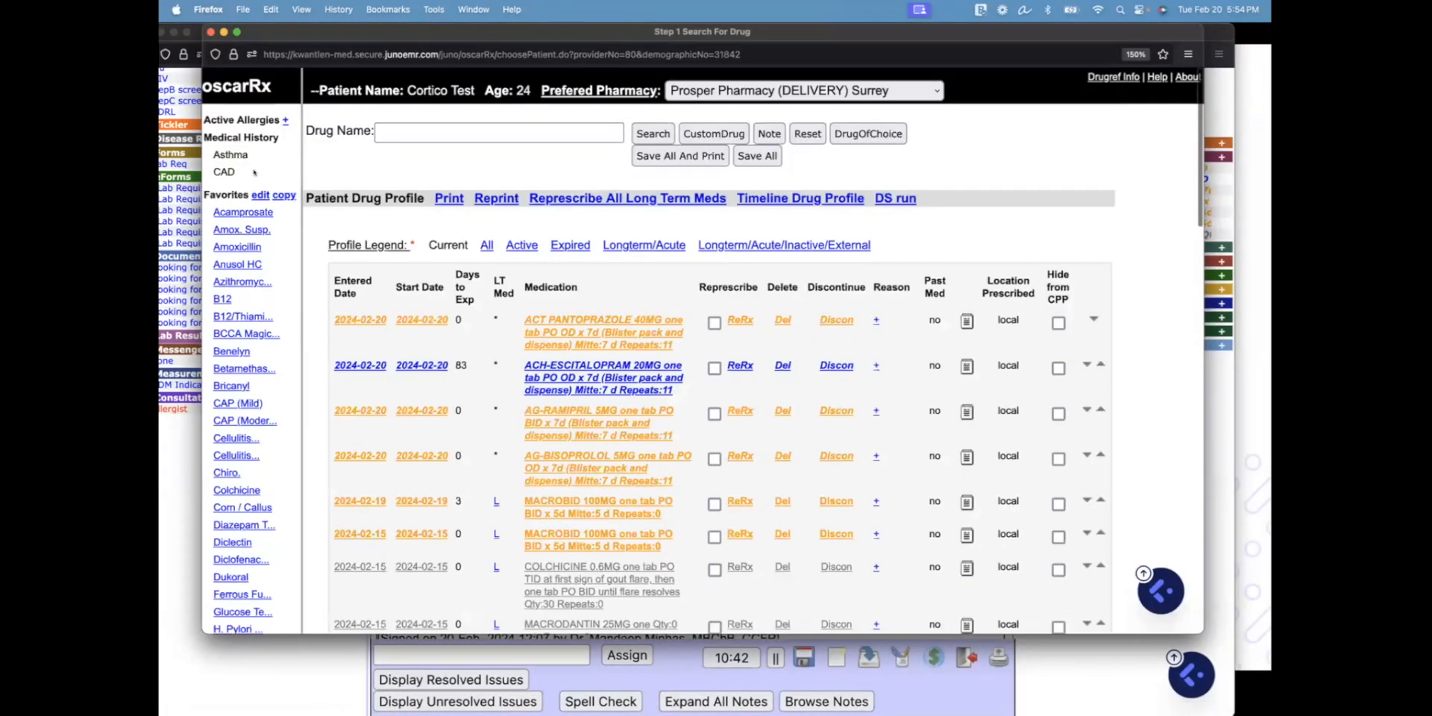
pyautogui.click(284, 195)
pyautogui.click(287, 189)
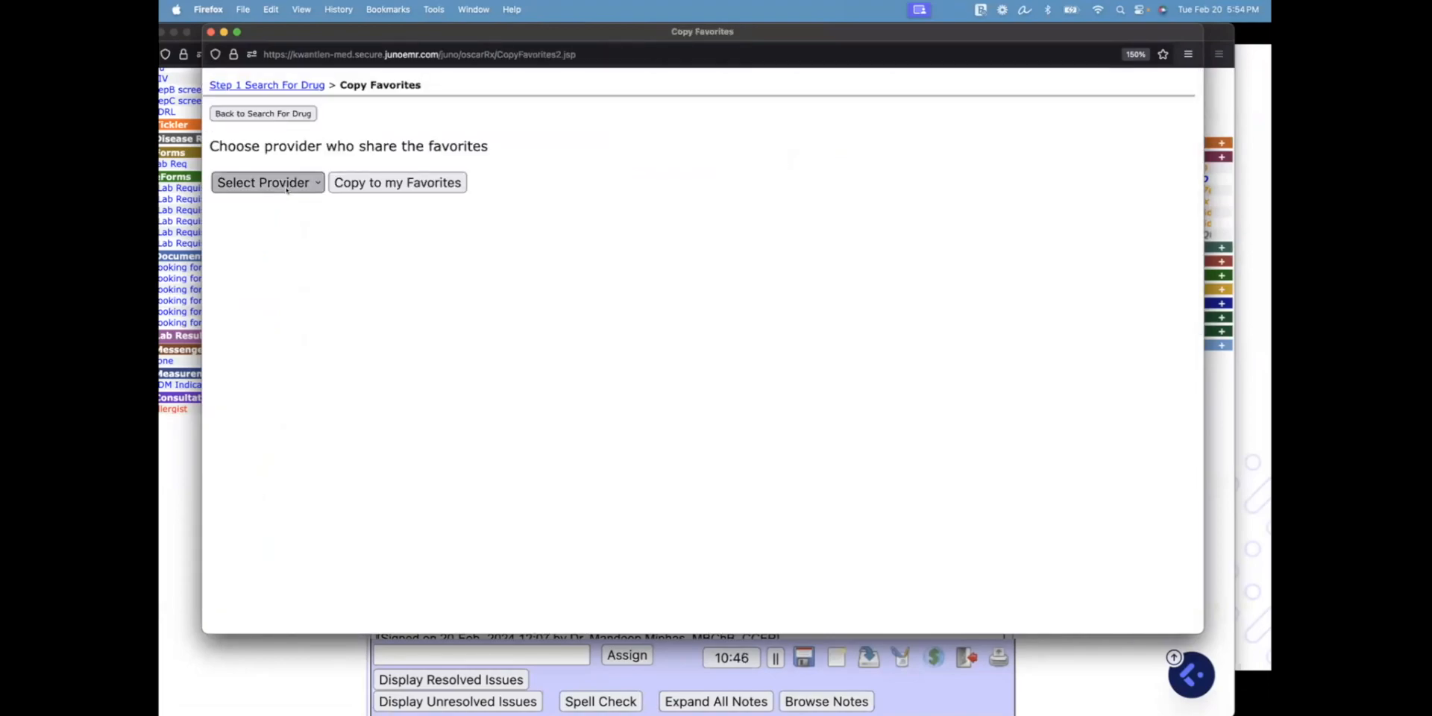
pyautogui.click(287, 188)
pyautogui.click(287, 188)
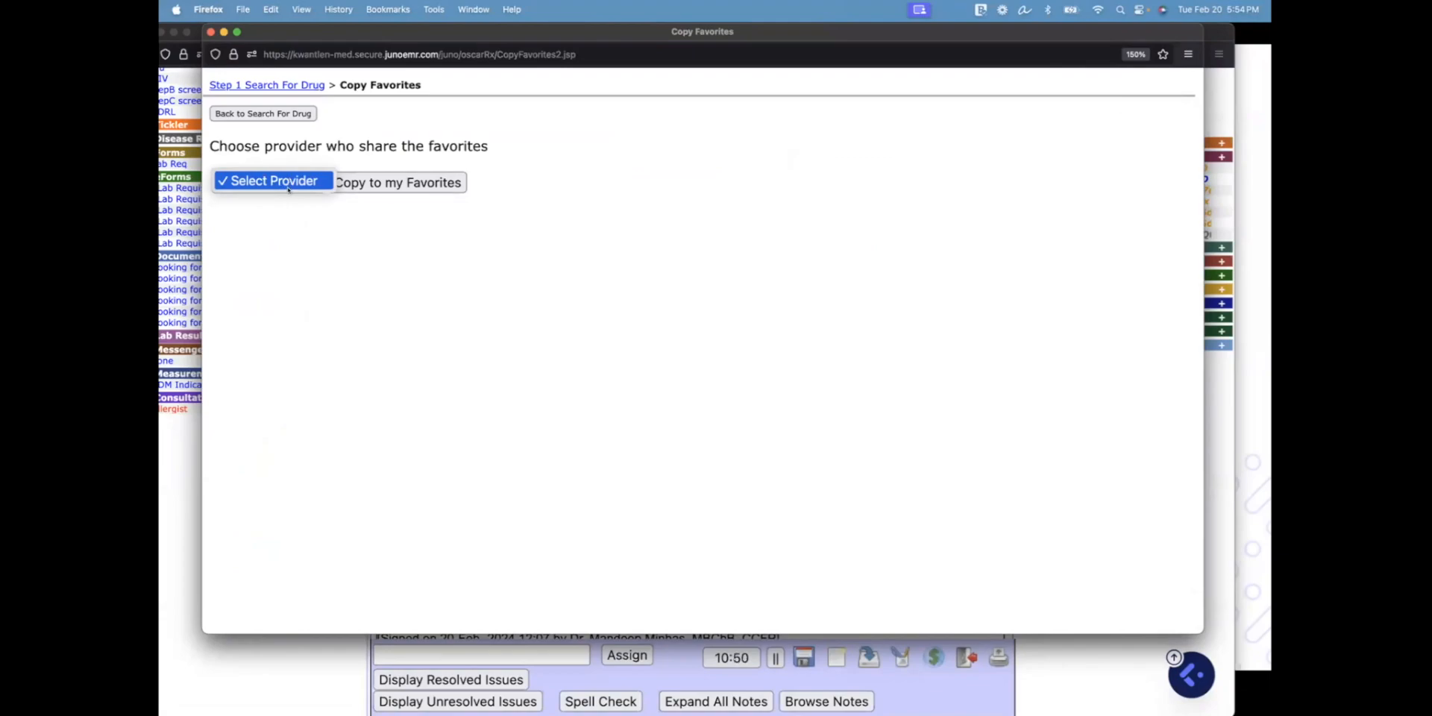
pyautogui.click(288, 220)
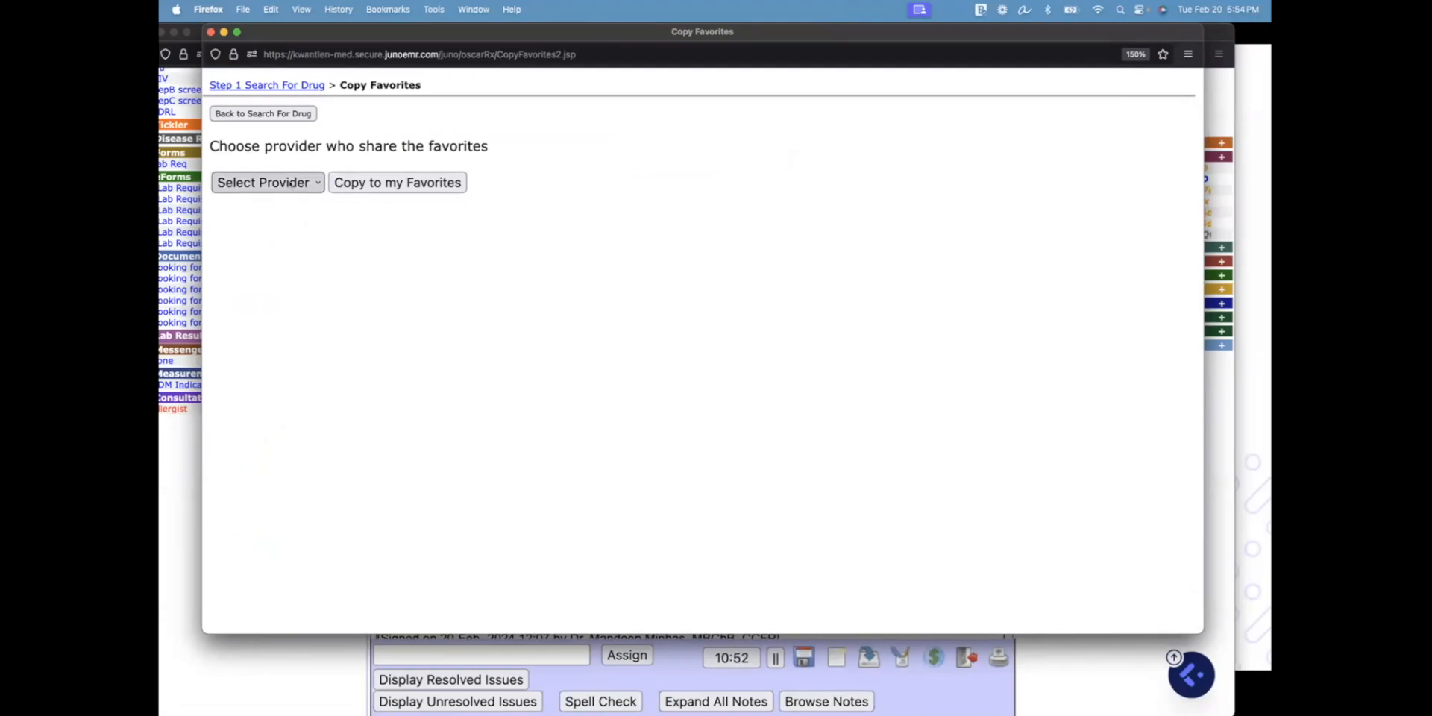
pyautogui.click(291, 184)
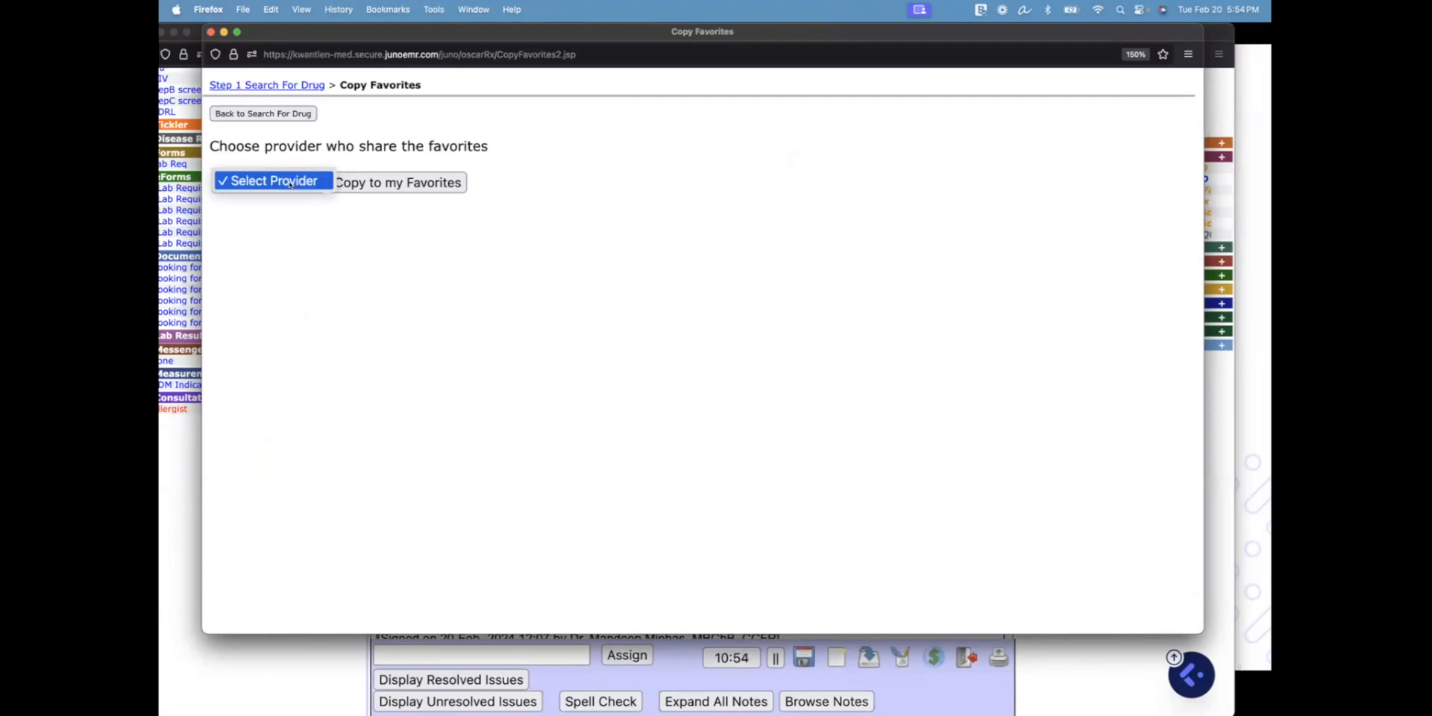
pyautogui.click(308, 185)
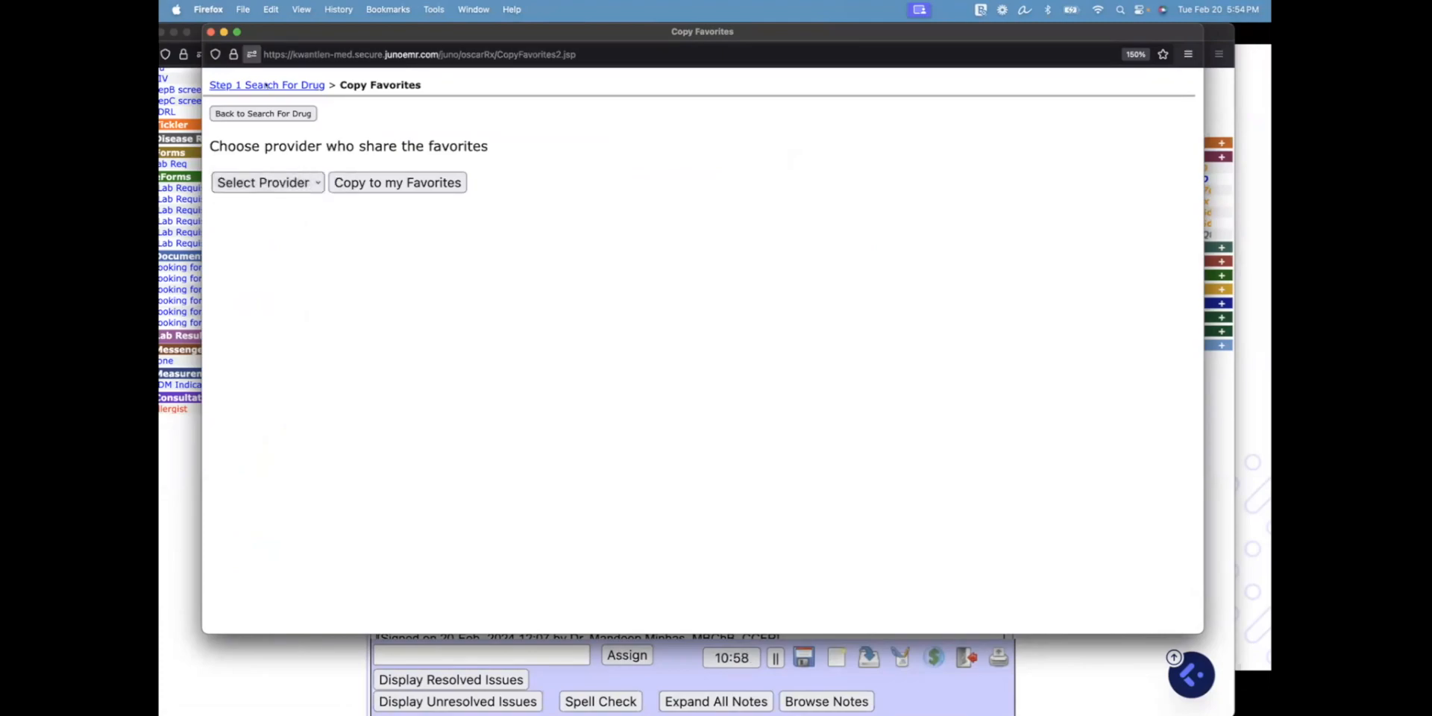
pyautogui.click(212, 33)
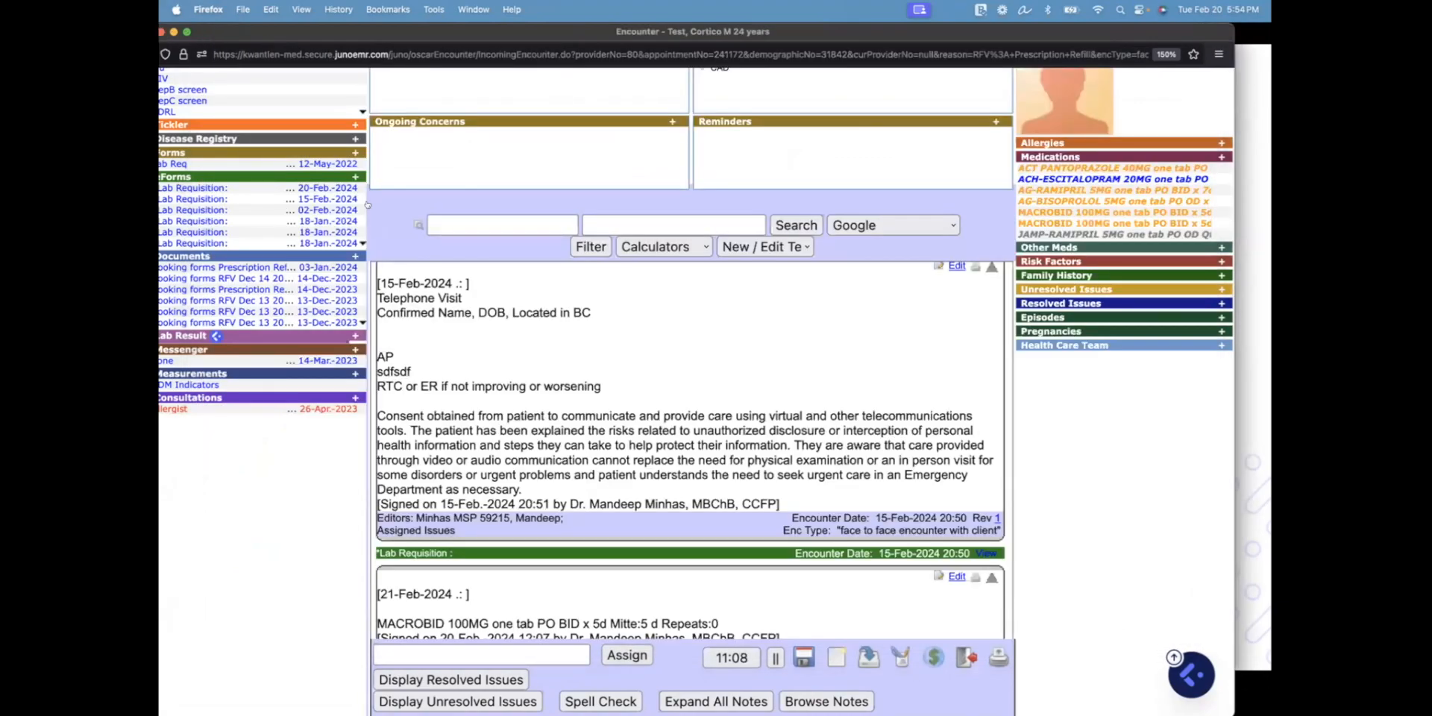
# Open and close the Rx window, then close the encounter to reach the 2024-02-20 schedule
pyautogui.click(1048, 158)
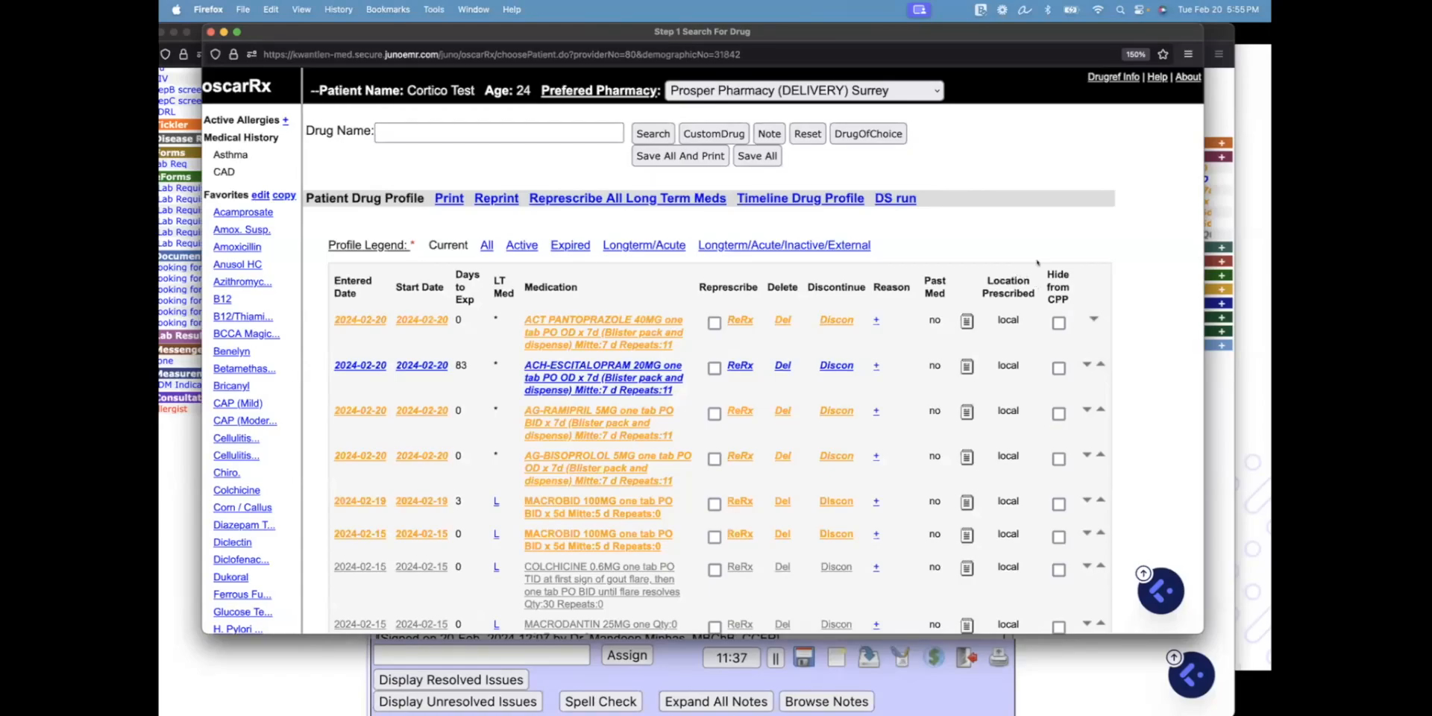
pyautogui.click(209, 32)
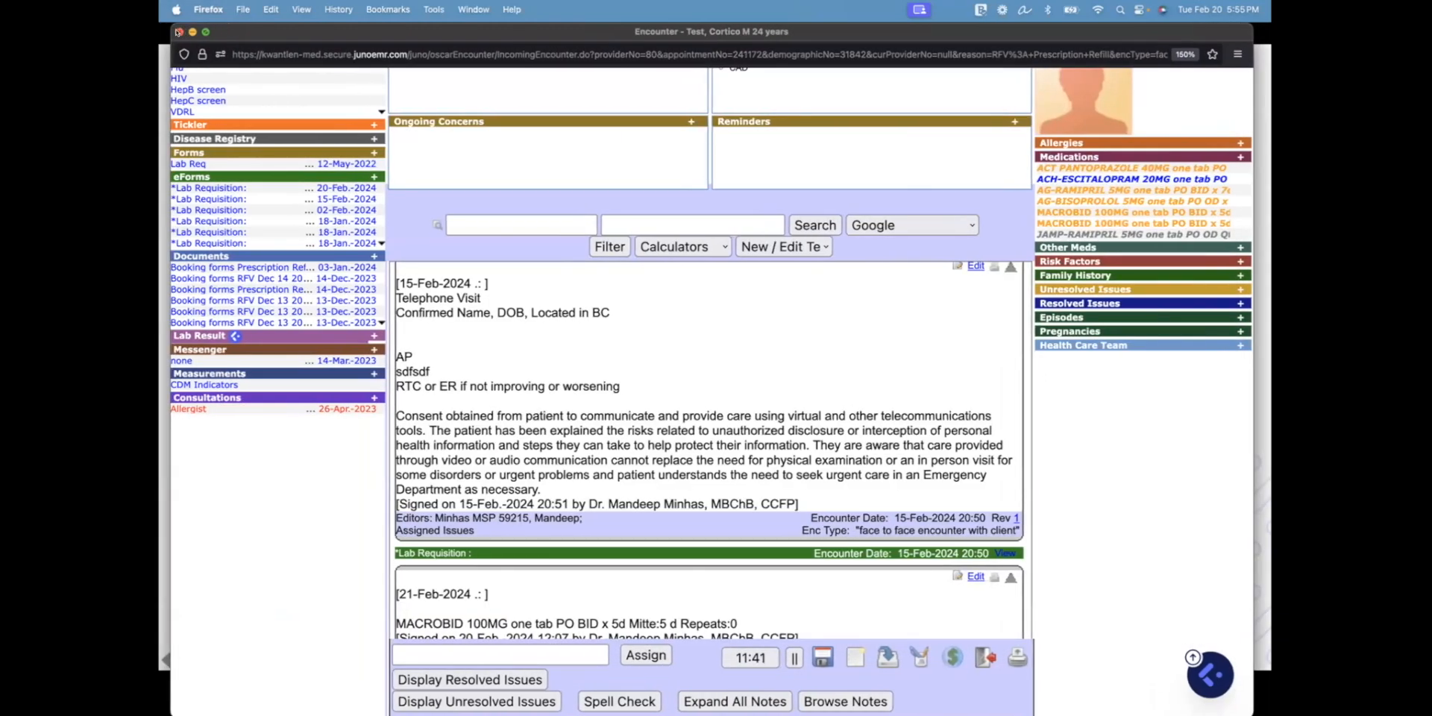
pyautogui.click(179, 32)
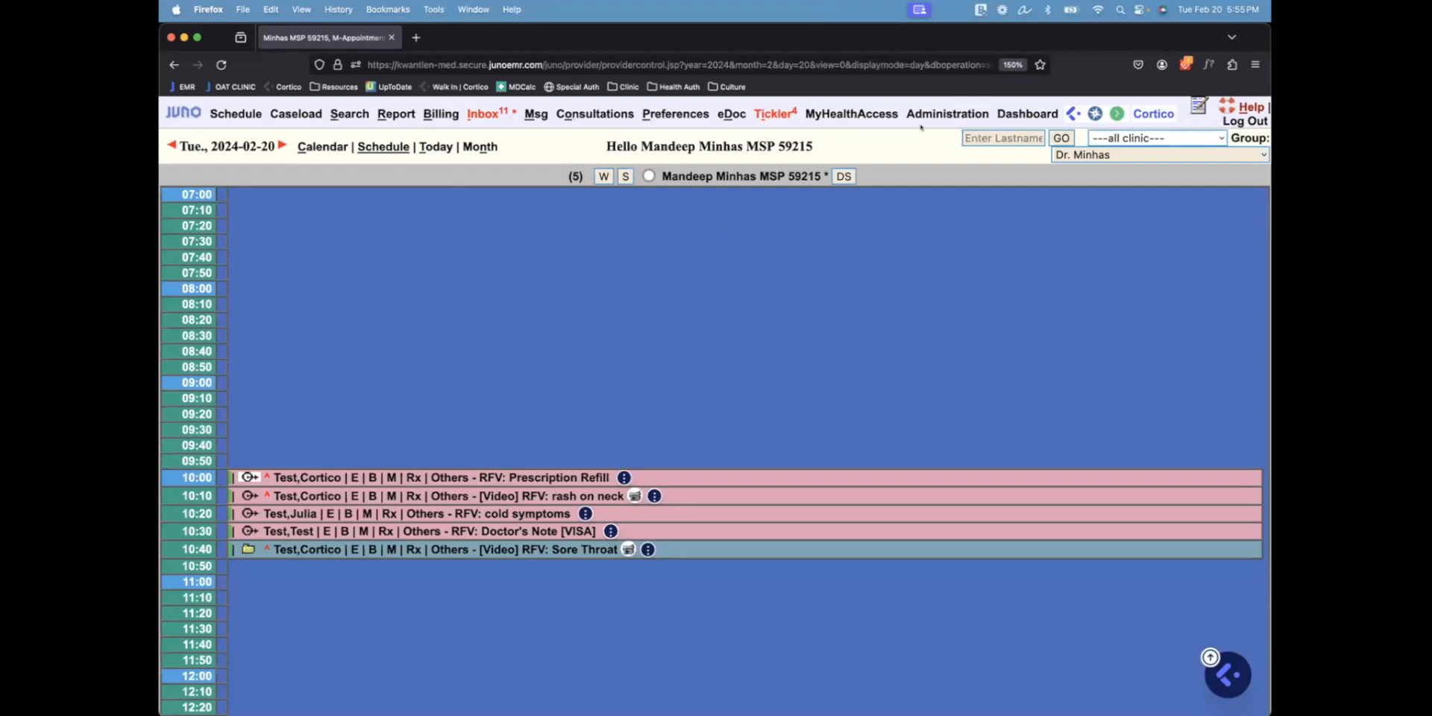
# Go to Administration > Forms/eForms > Manage eForms and launch the eForm Generator
pyautogui.click(947, 113)
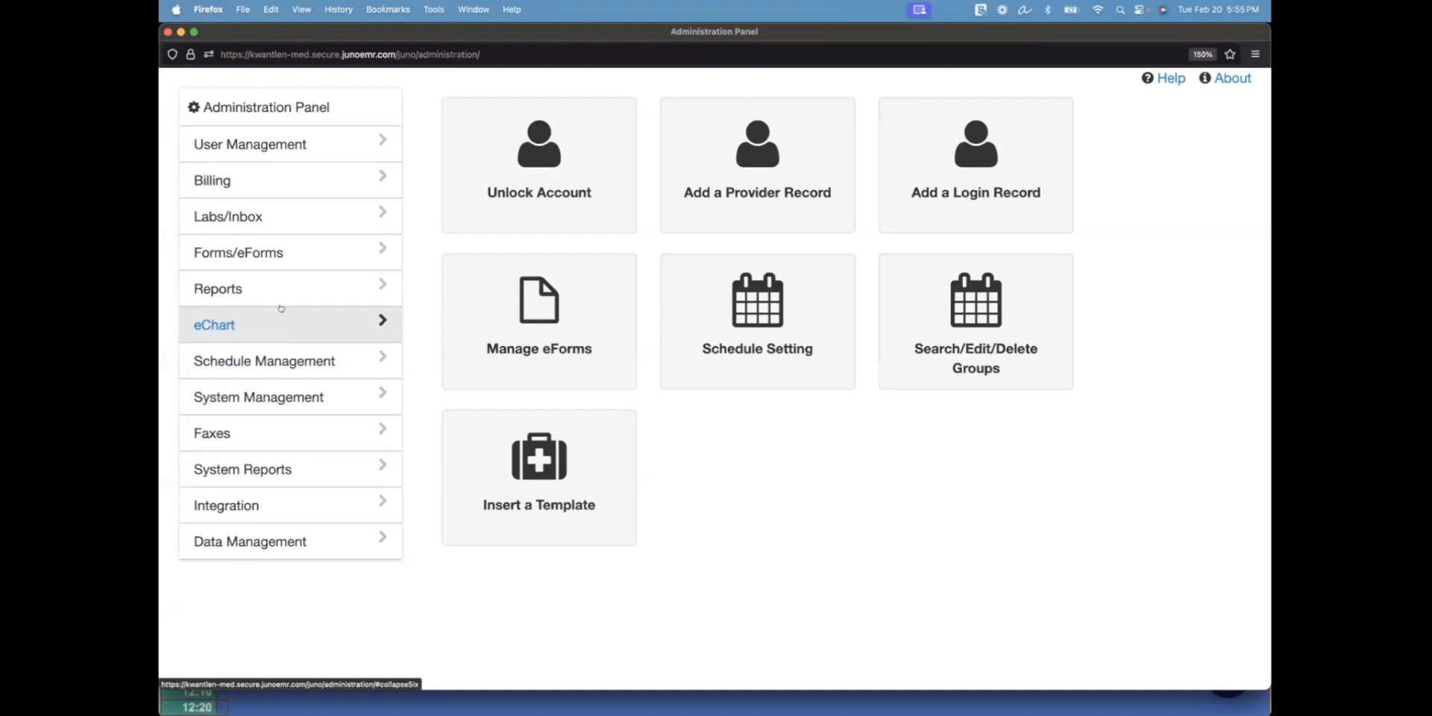
pyautogui.click(246, 253)
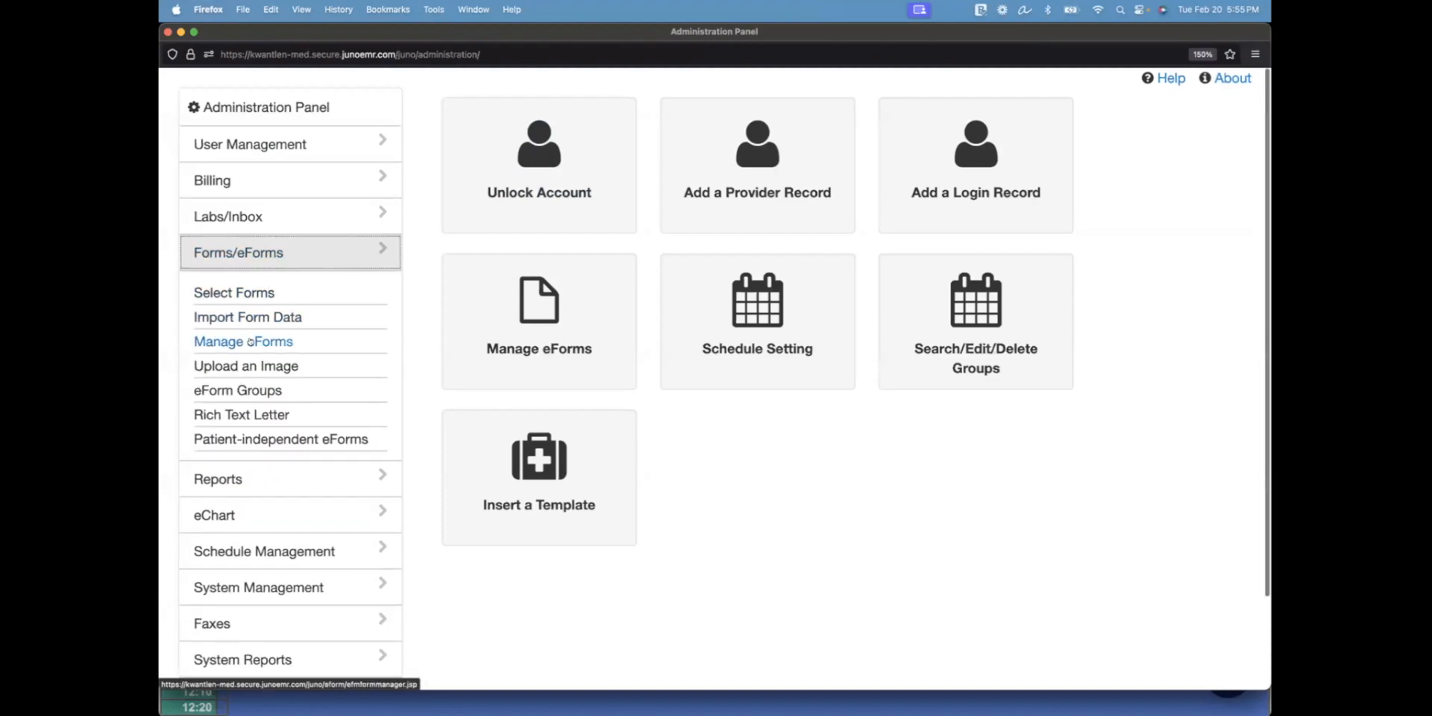
pyautogui.click(246, 365)
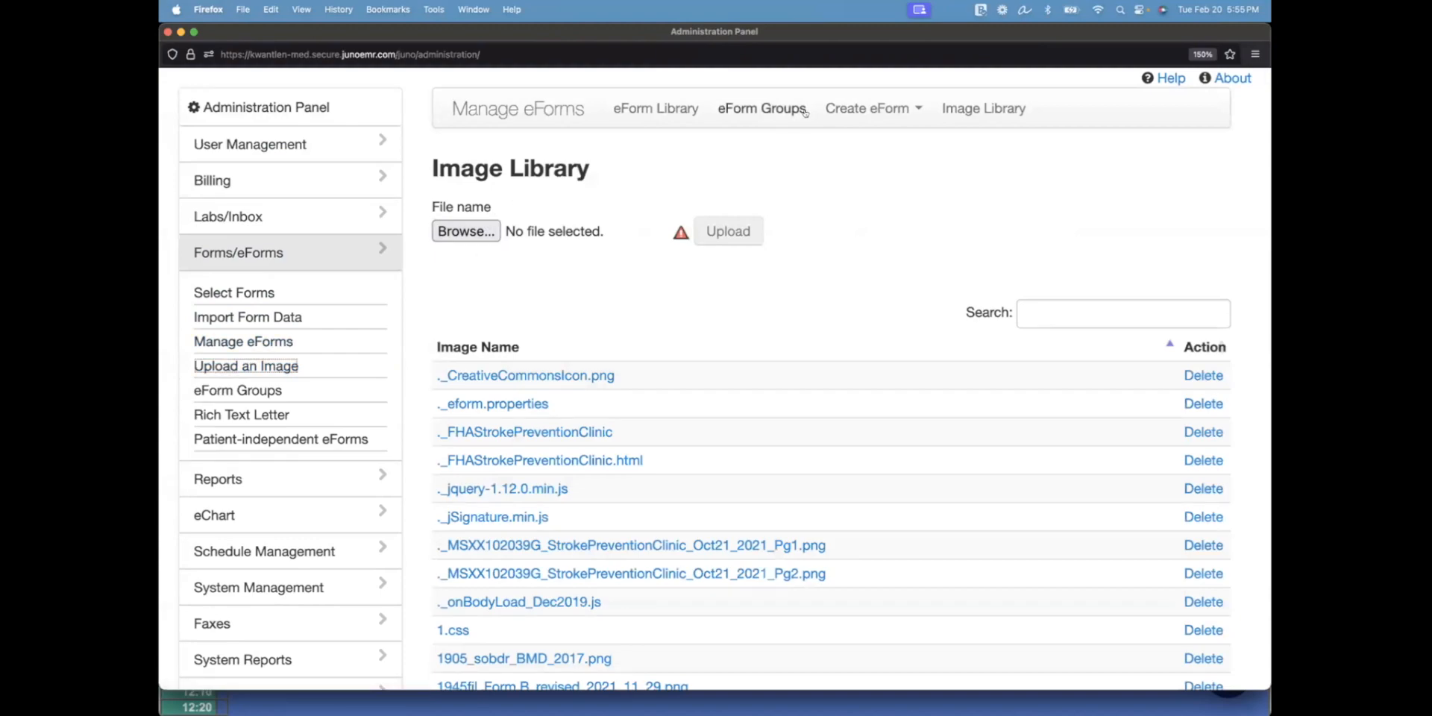
pyautogui.click(850, 109)
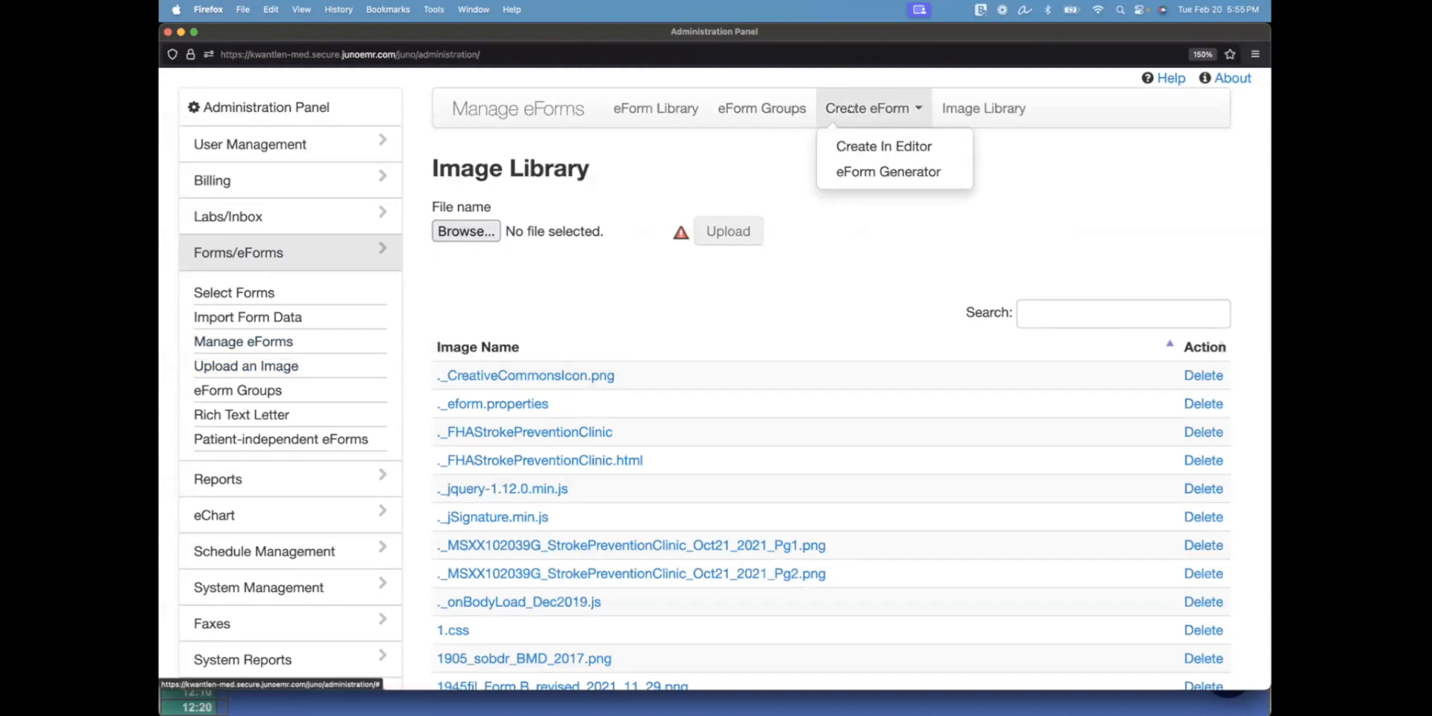
pyautogui.click(854, 171)
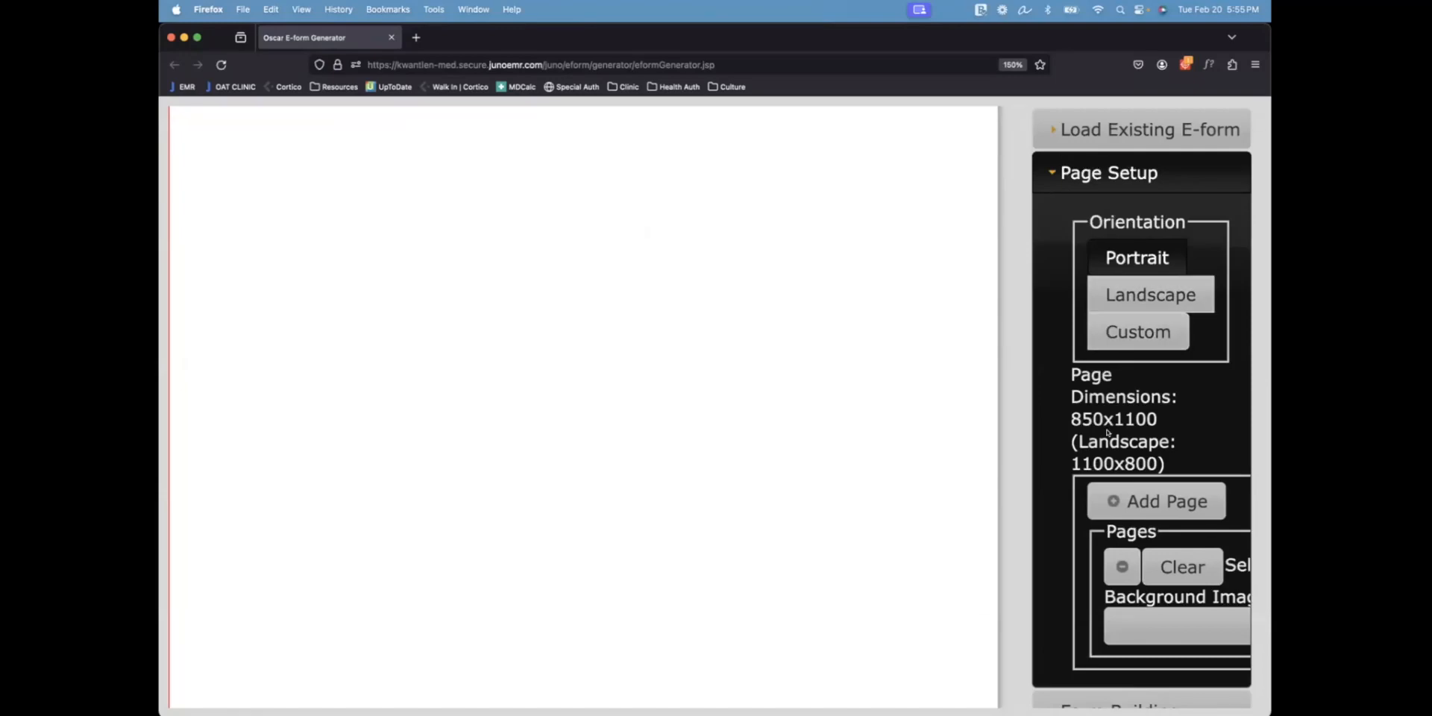
# Load BC-MOH-Sleep-Apnea-HSAT-p1.png as the form background and bring up the Form Building text box options
pyautogui.click(1123, 616)
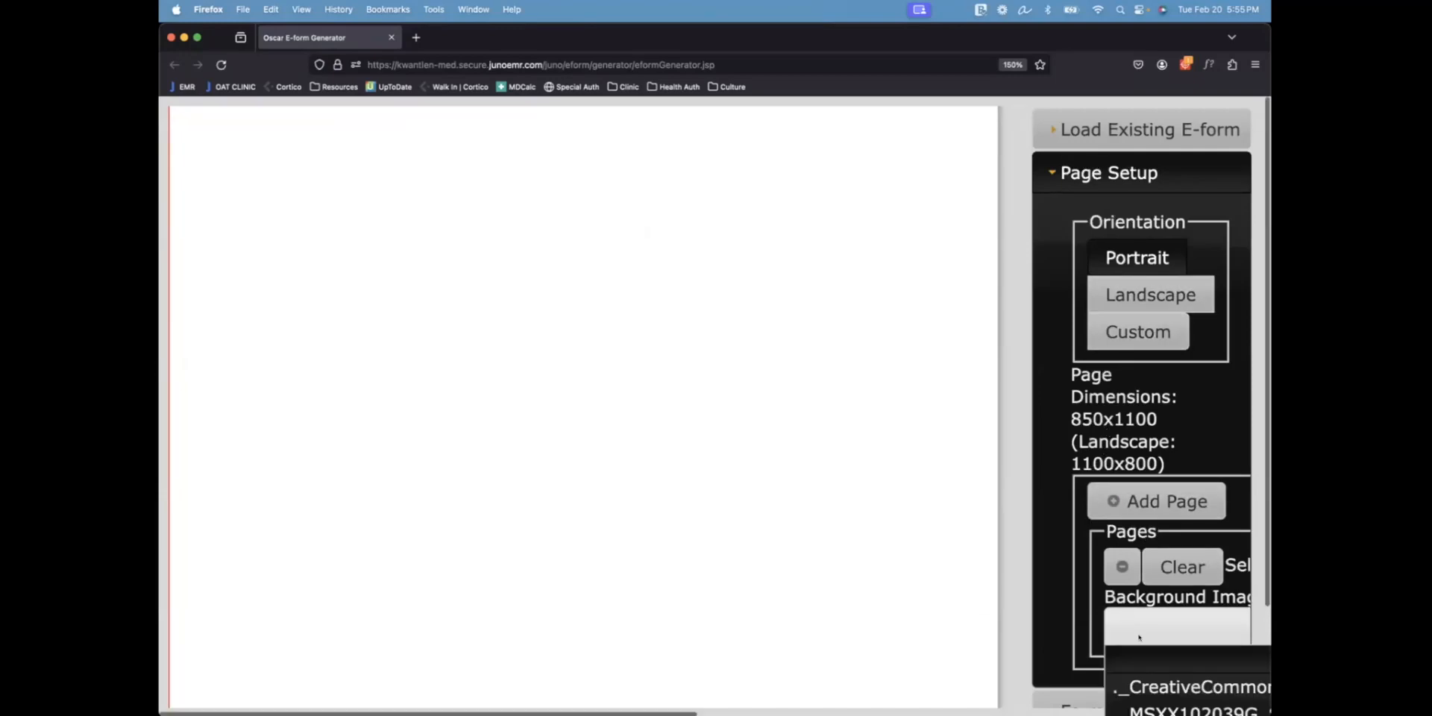
pyautogui.scroll(-3, 1138, 636)
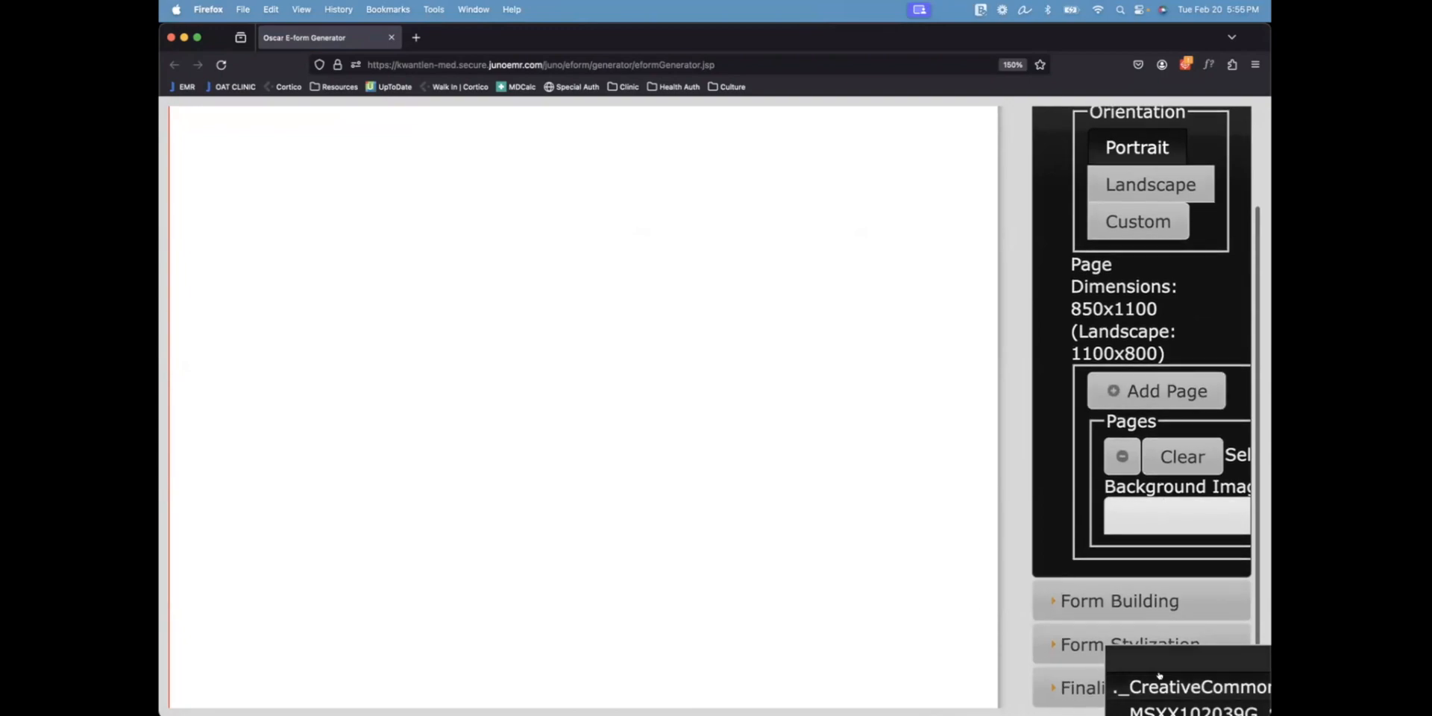
pyautogui.scroll(-5, 1159, 674)
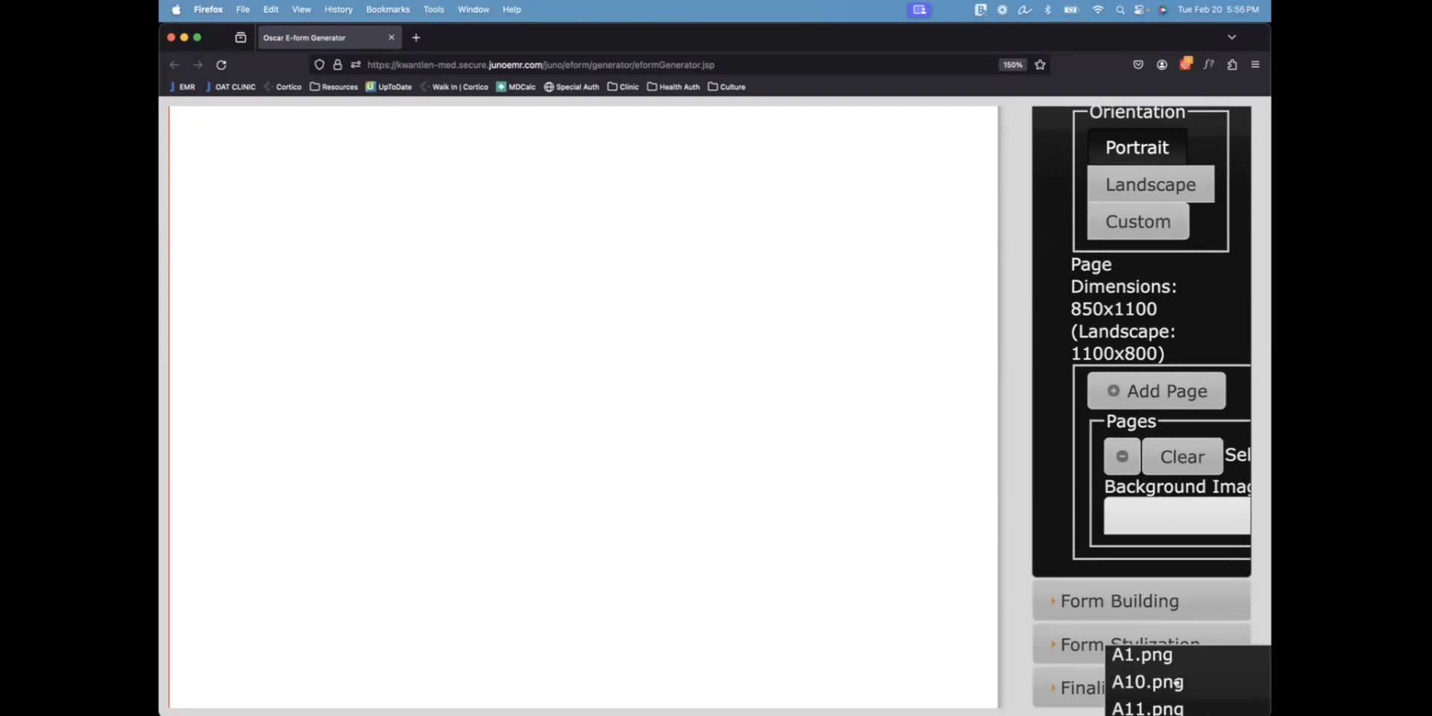
pyautogui.press('super+minus')
pyautogui.press('super+minus')
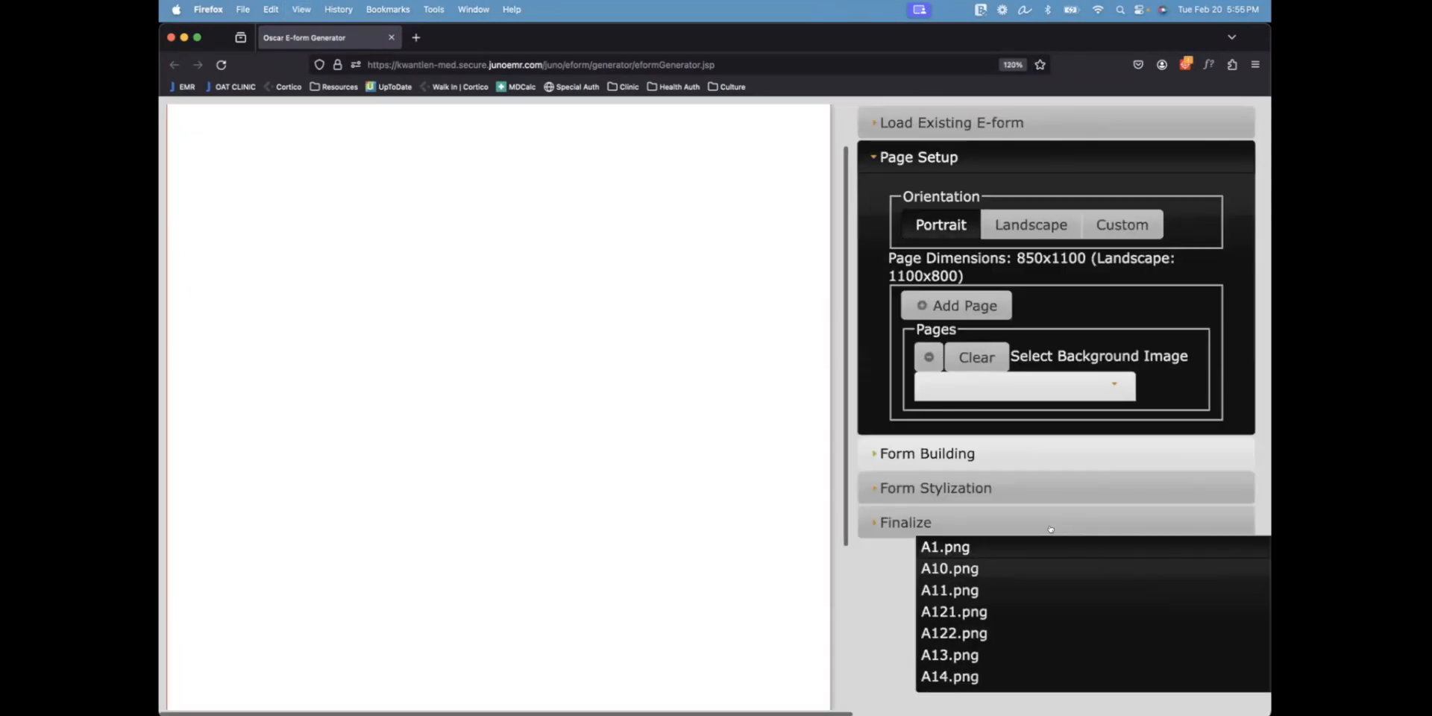
pyautogui.scroll(-3, 1016, 597)
pyautogui.scroll(-5, 1019, 587)
pyautogui.scroll(1, 1018, 587)
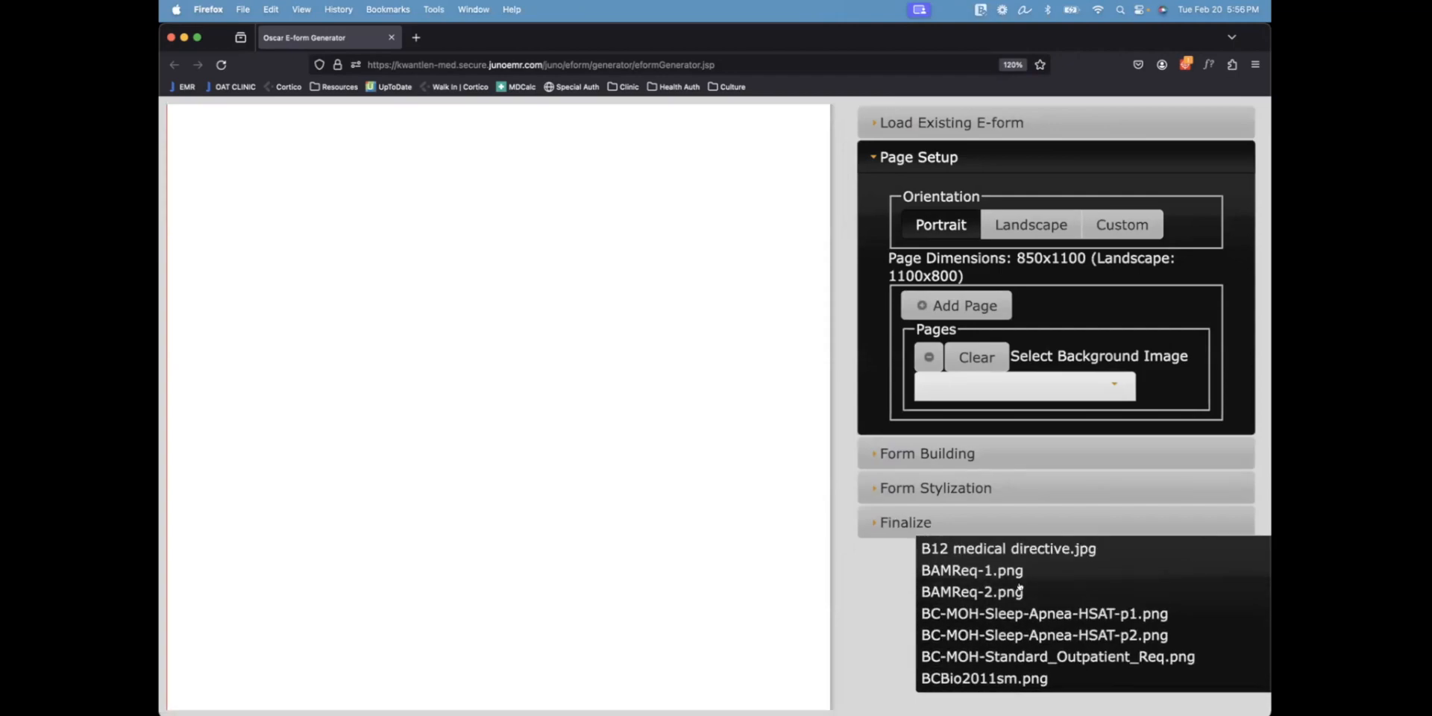
pyautogui.scroll(-1, 1018, 586)
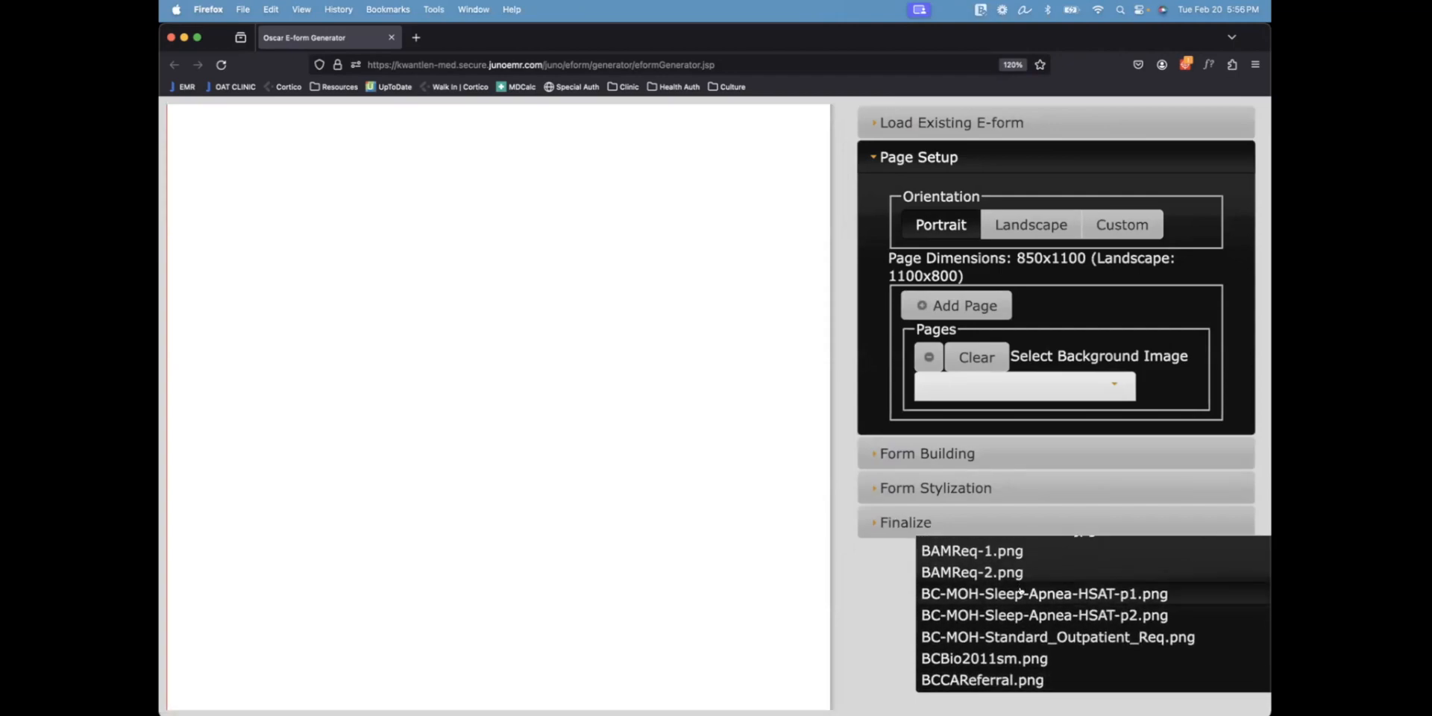
pyautogui.click(1020, 593)
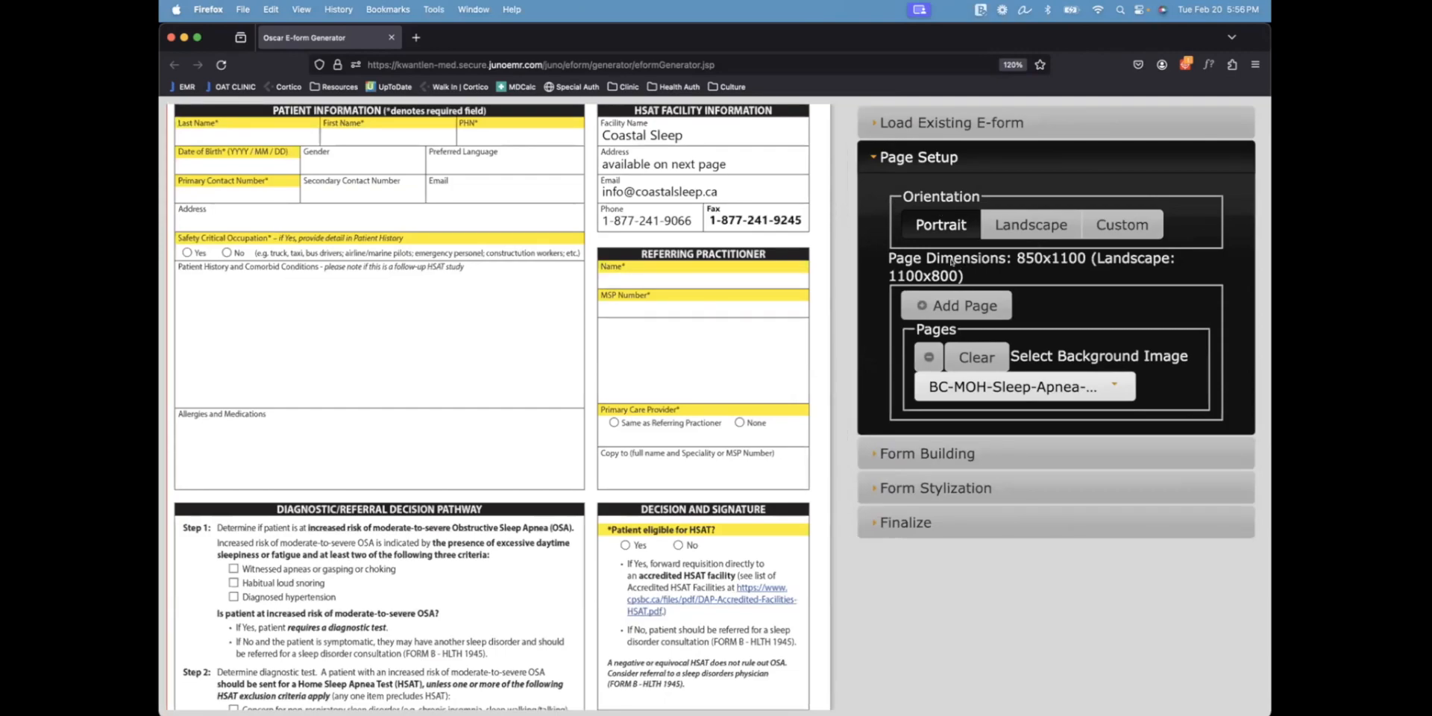
pyautogui.click(928, 453)
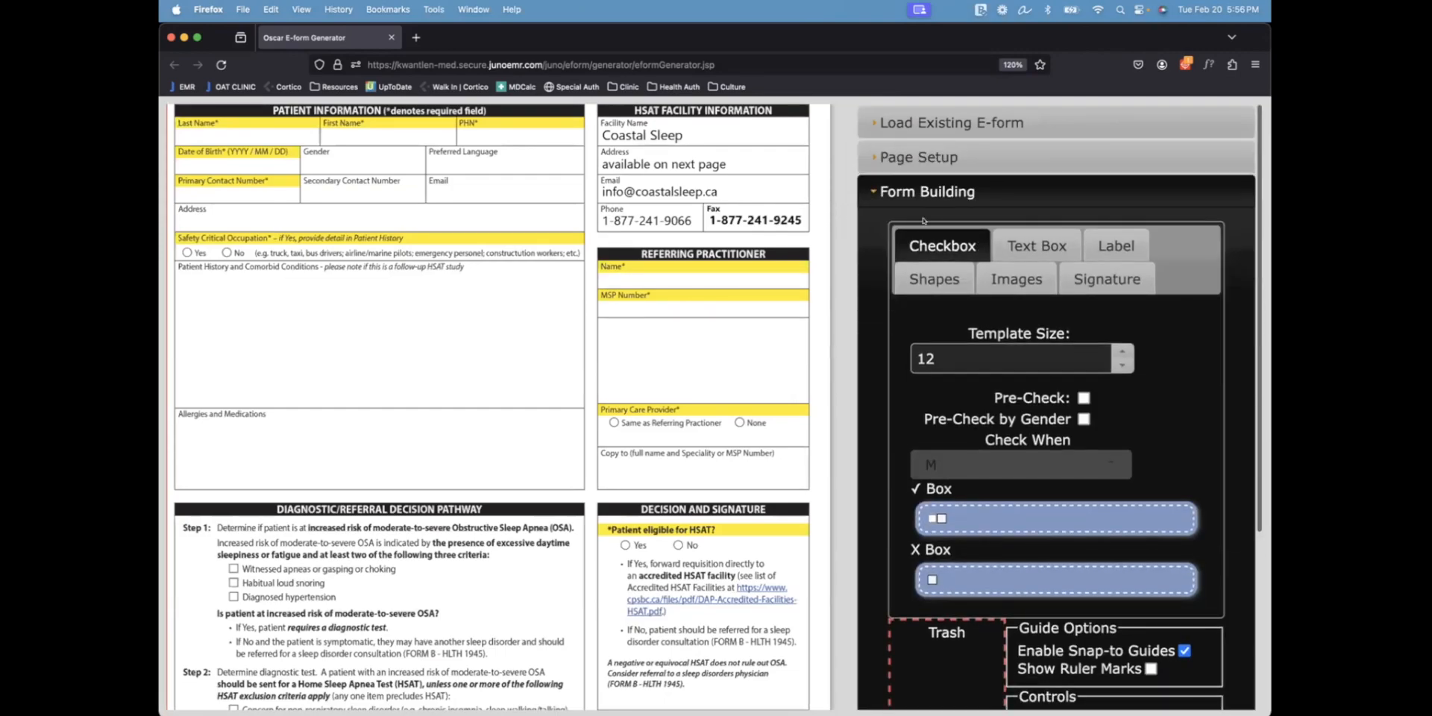
pyautogui.click(1012, 254)
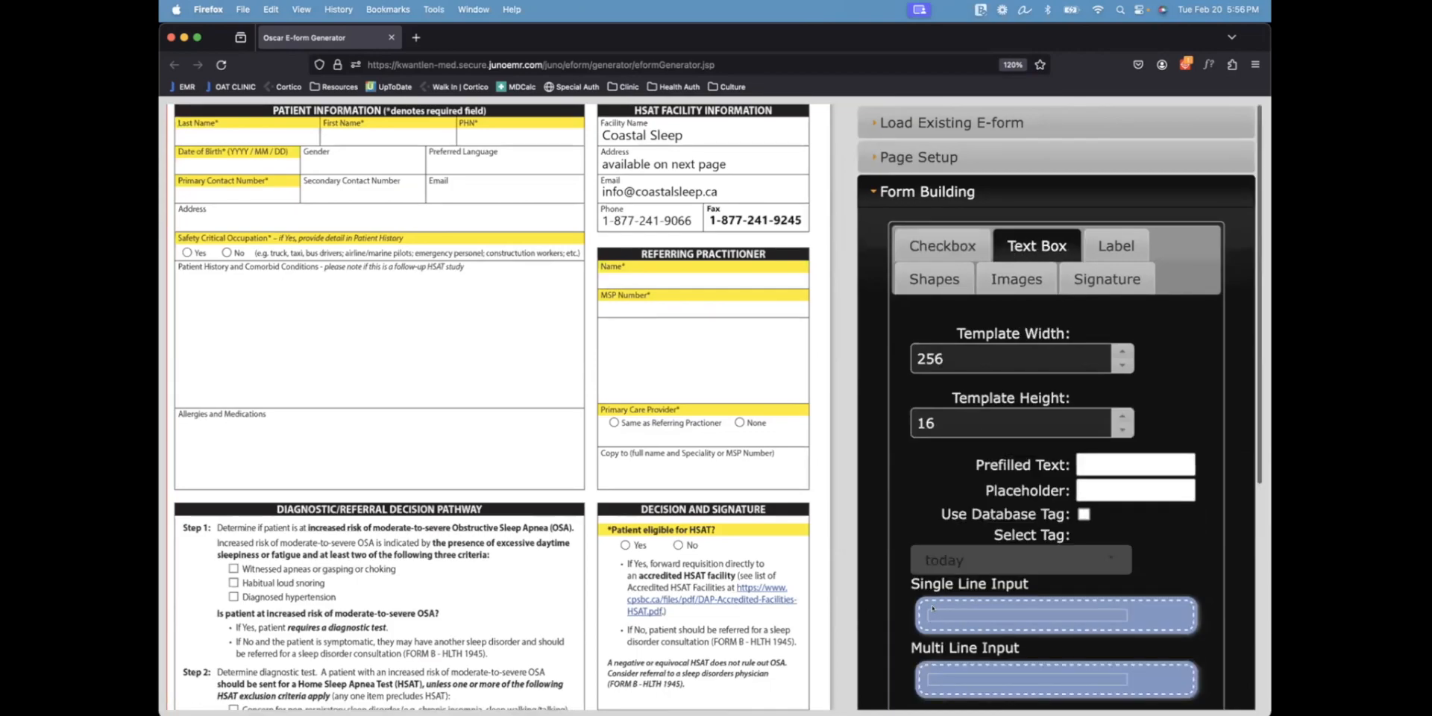
# Add a single-line box in Patient History and a current_user tag box near Copy to, then close the generator
pyautogui.moveTo(934, 617); pyautogui.dragTo(234, 313)
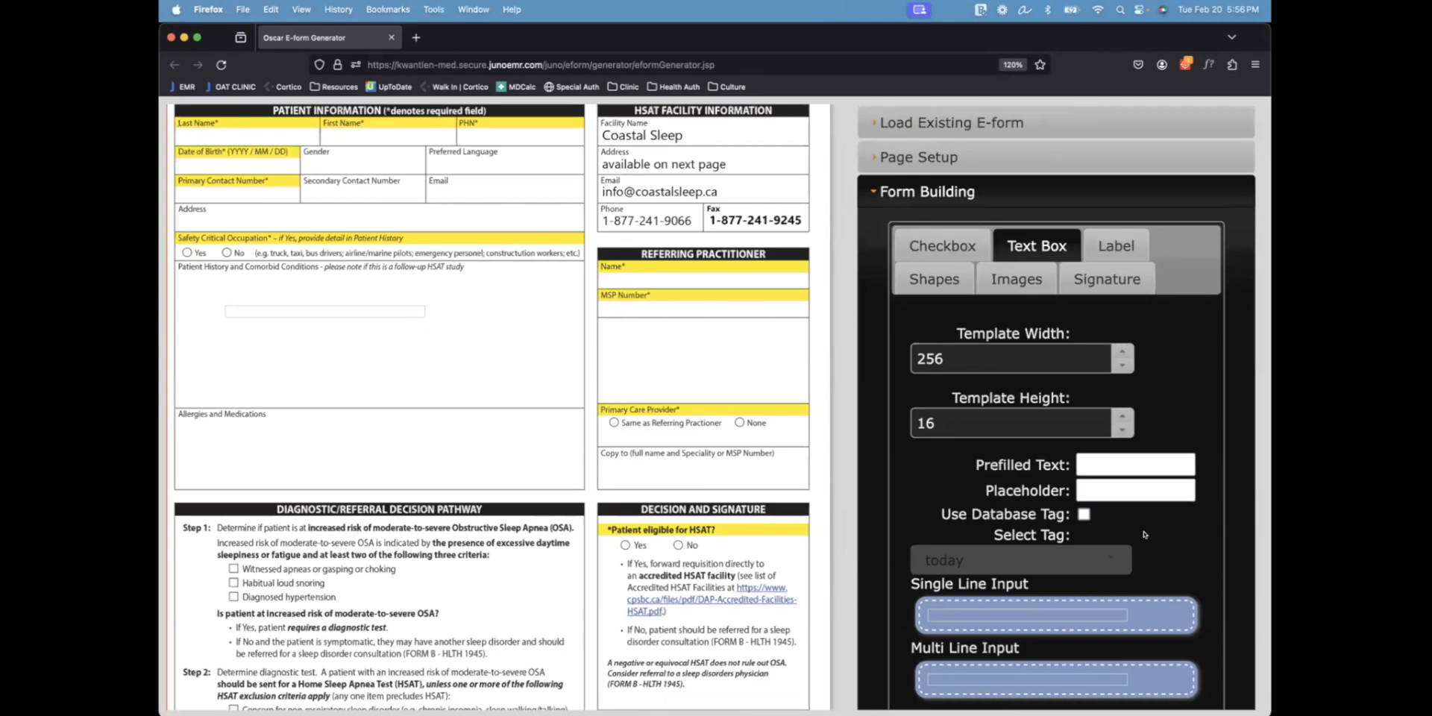
pyautogui.click(1085, 516)
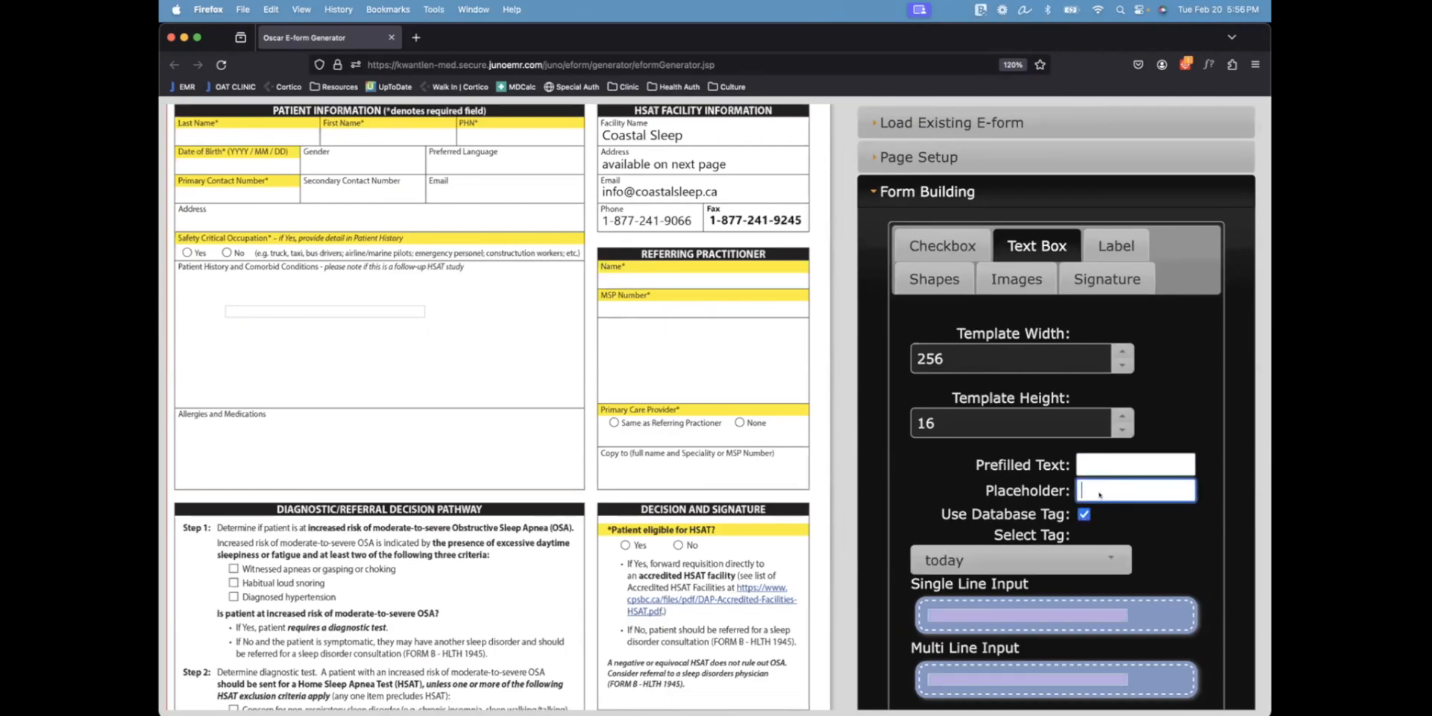
pyautogui.click(1030, 559)
pyautogui.scroll(-5, 977, 597)
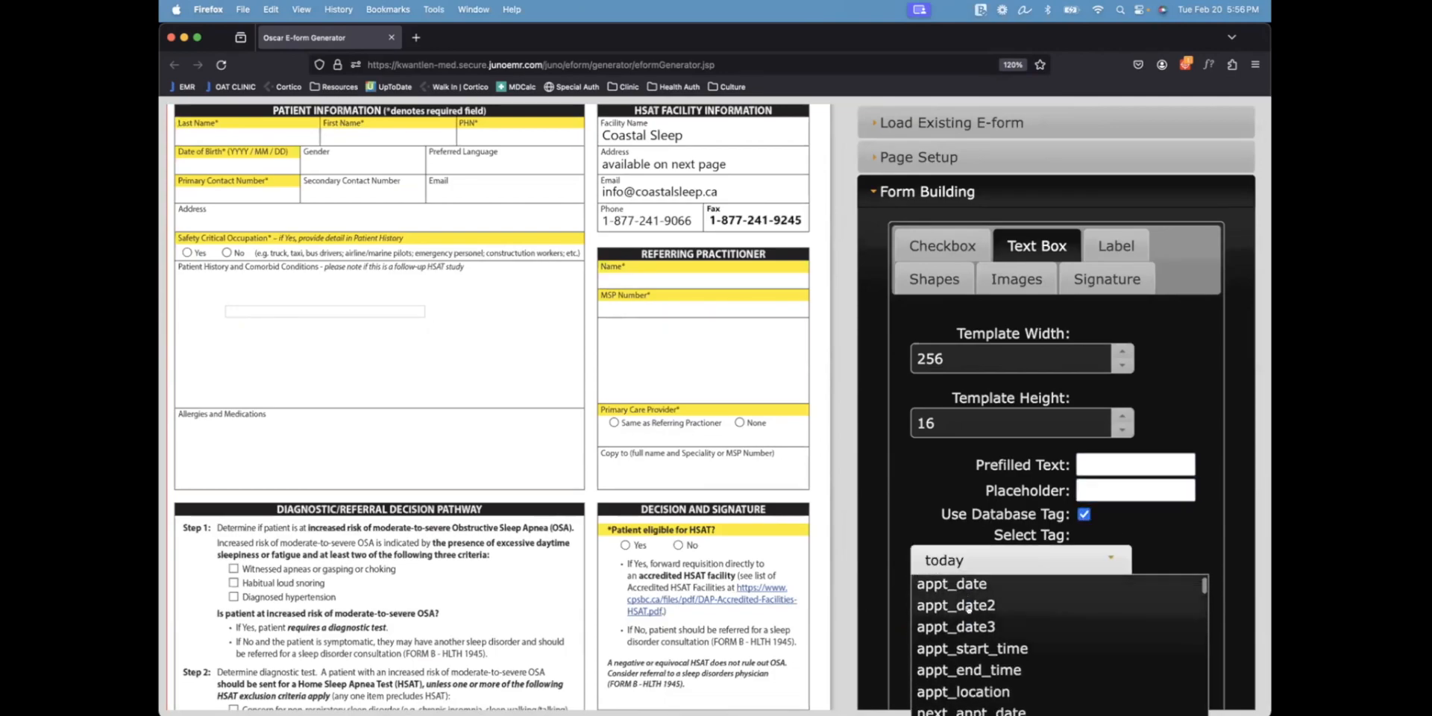
pyautogui.scroll(-2, 968, 607)
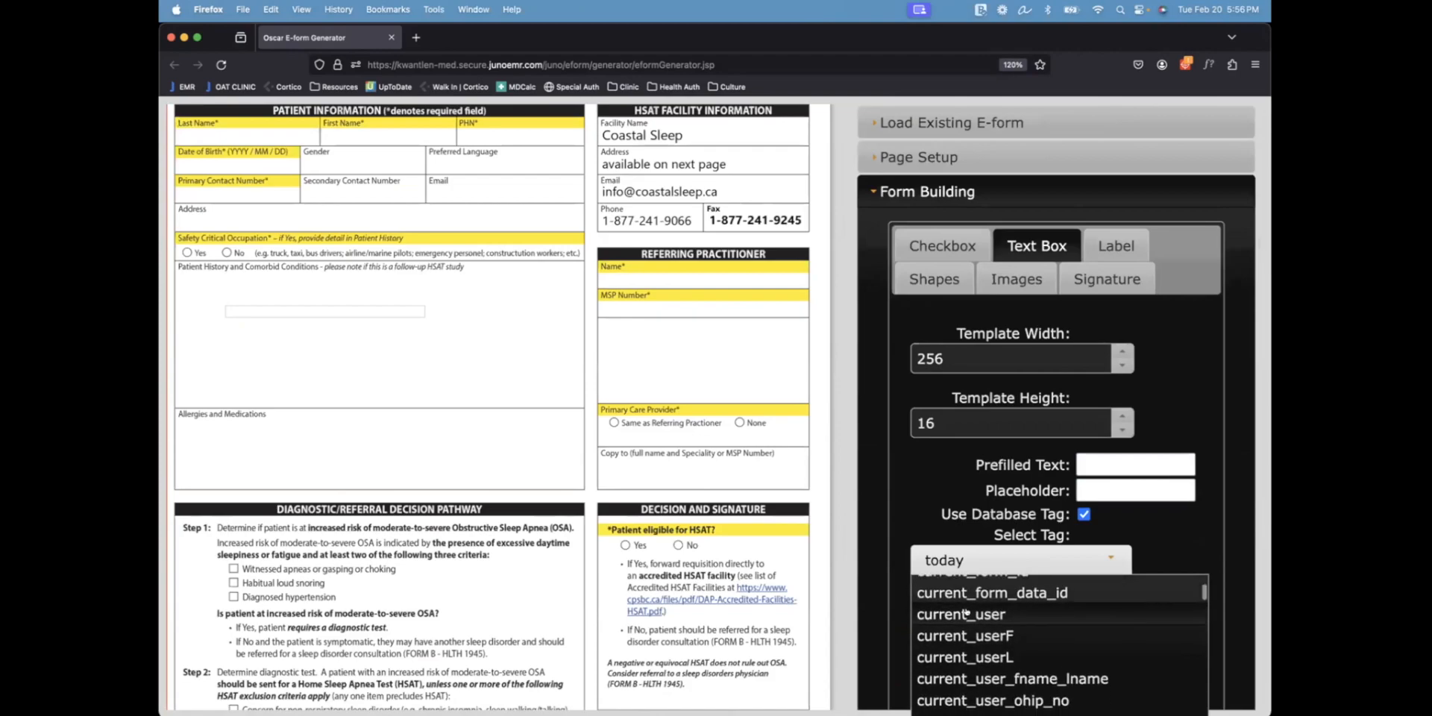
pyautogui.click(967, 610)
pyautogui.moveTo(967, 613); pyautogui.dragTo(634, 432)
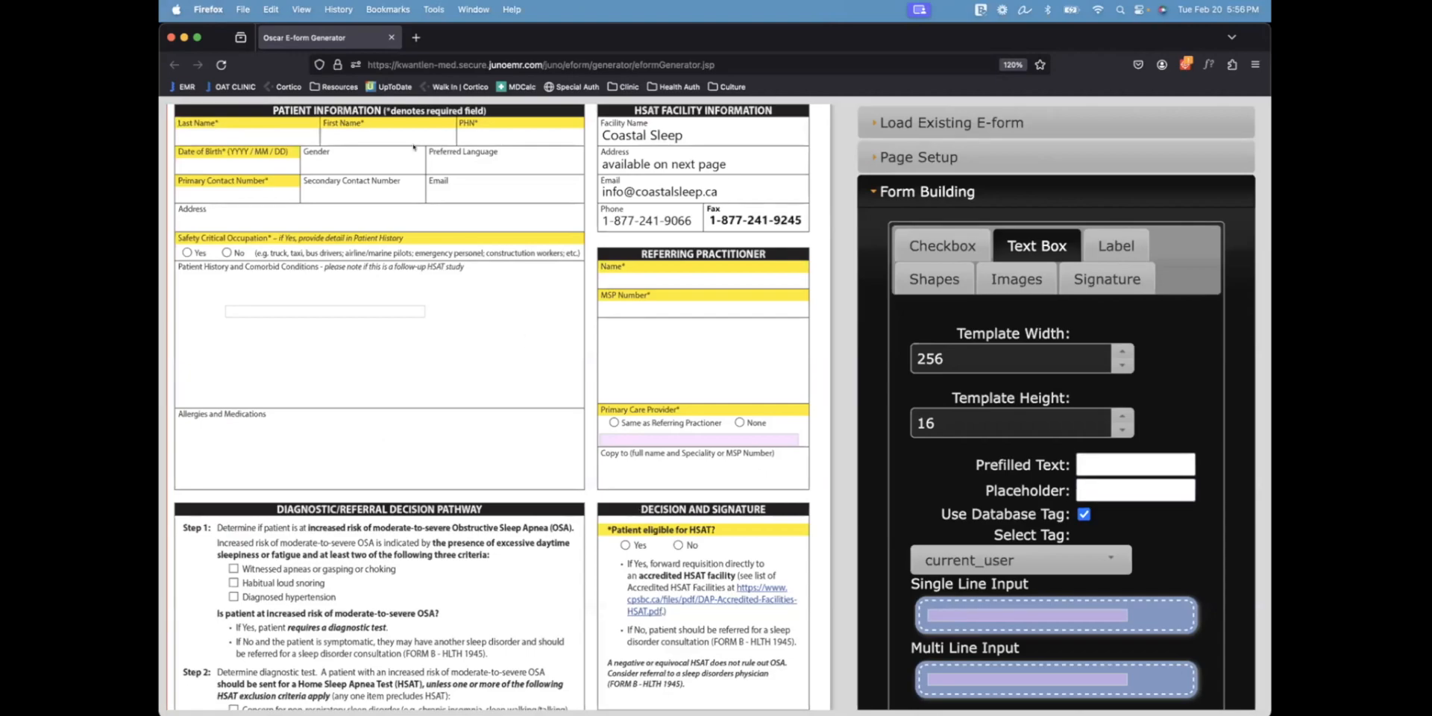
pyautogui.click(391, 37)
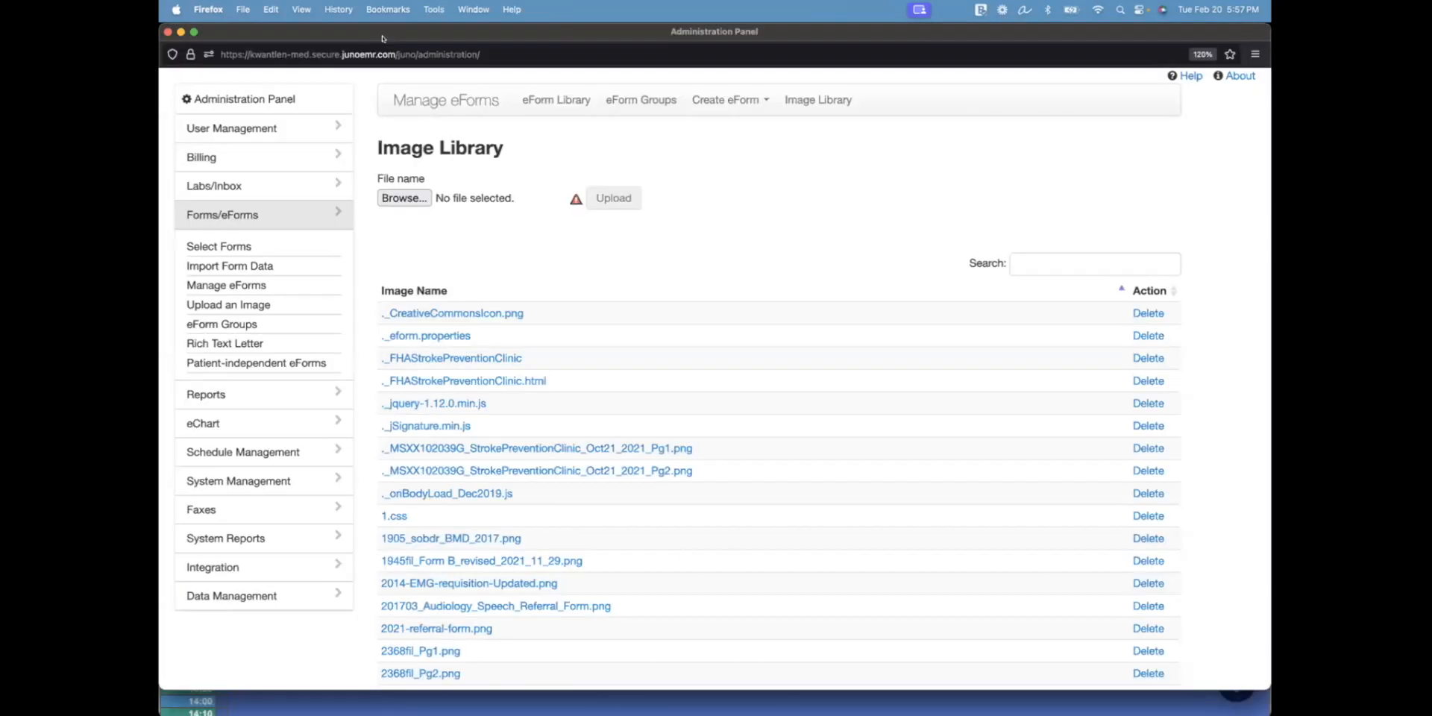
# Close the Administration Panel to get back to the Tue 2024-02-20 schedule
pyautogui.click(167, 31)
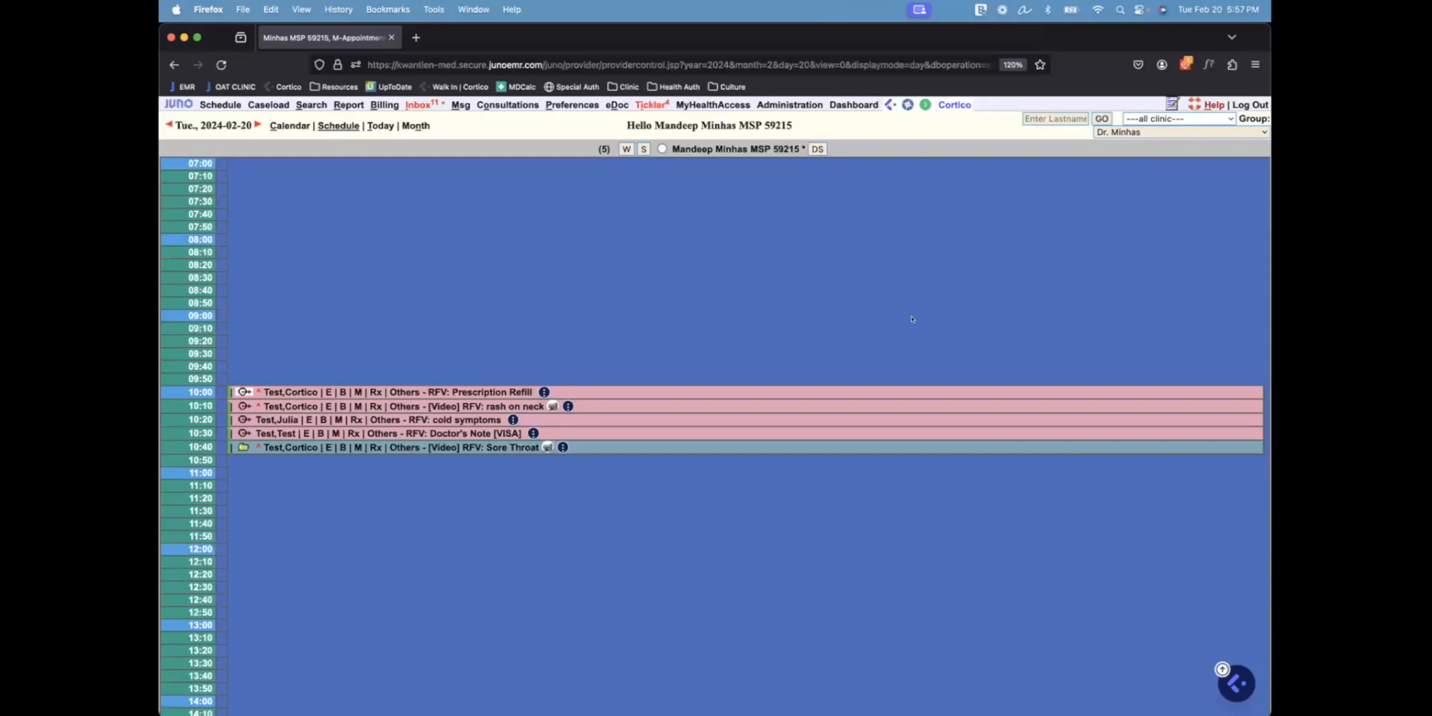
# Start a consultation request from the test patient's encounter with Family Medicine as the service
pyautogui.click(322, 392)
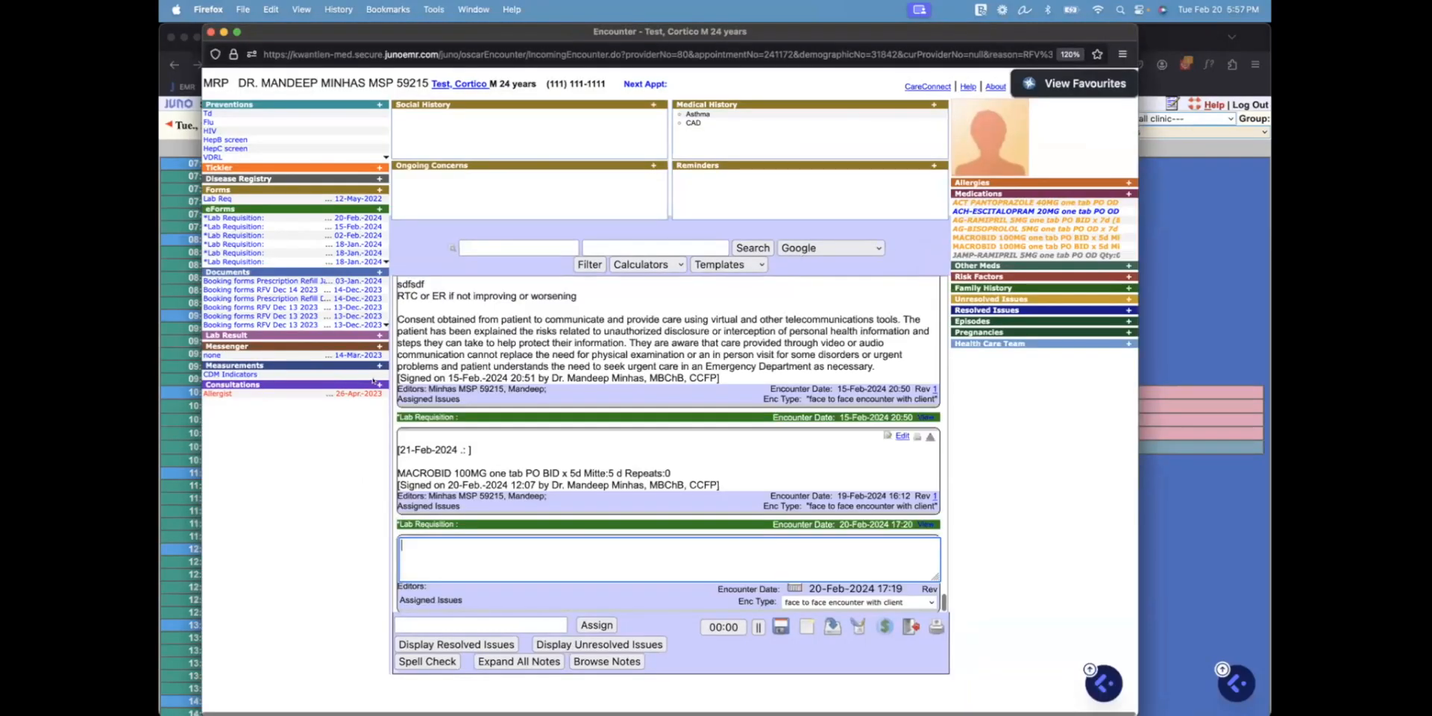
pyautogui.click(379, 384)
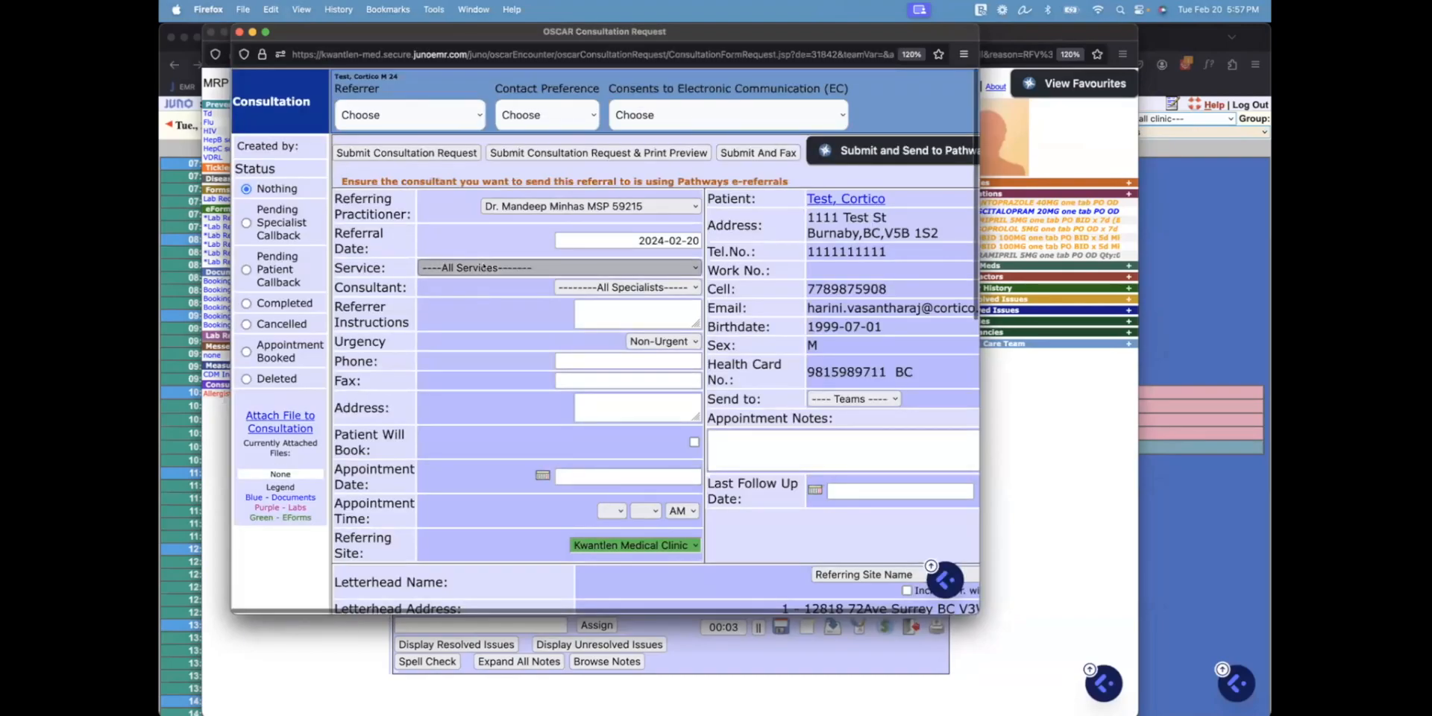
pyautogui.click(486, 268)
pyautogui.scroll(-5, 488, 299)
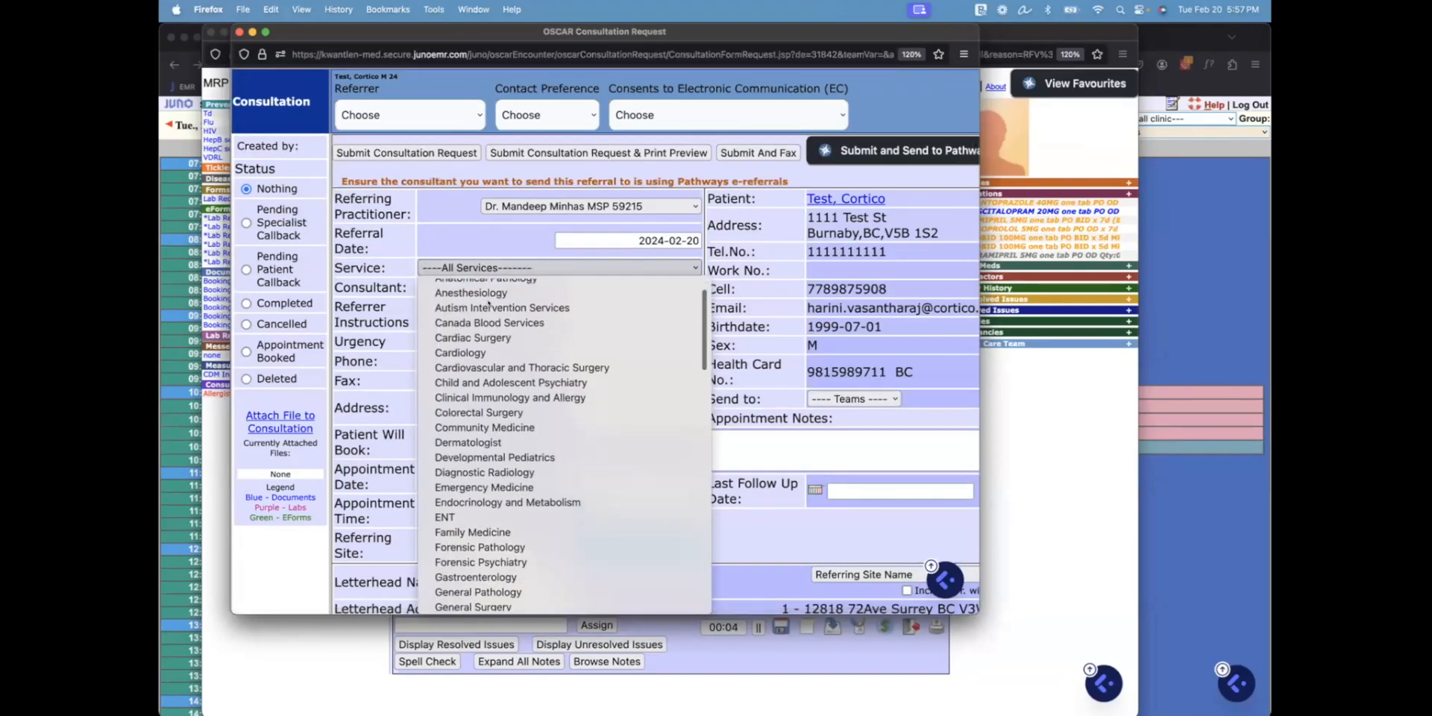
pyautogui.scroll(-2, 488, 328)
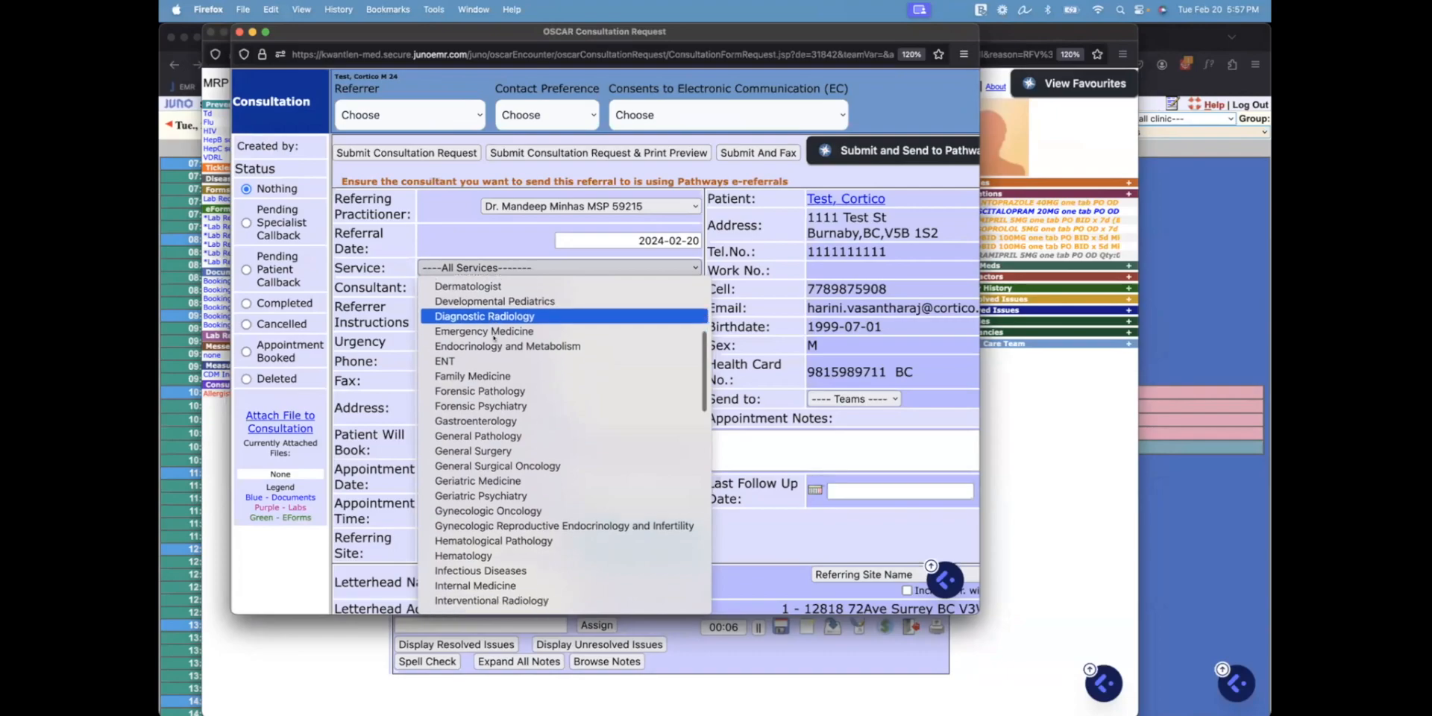
pyautogui.click(477, 366)
pyautogui.click(570, 286)
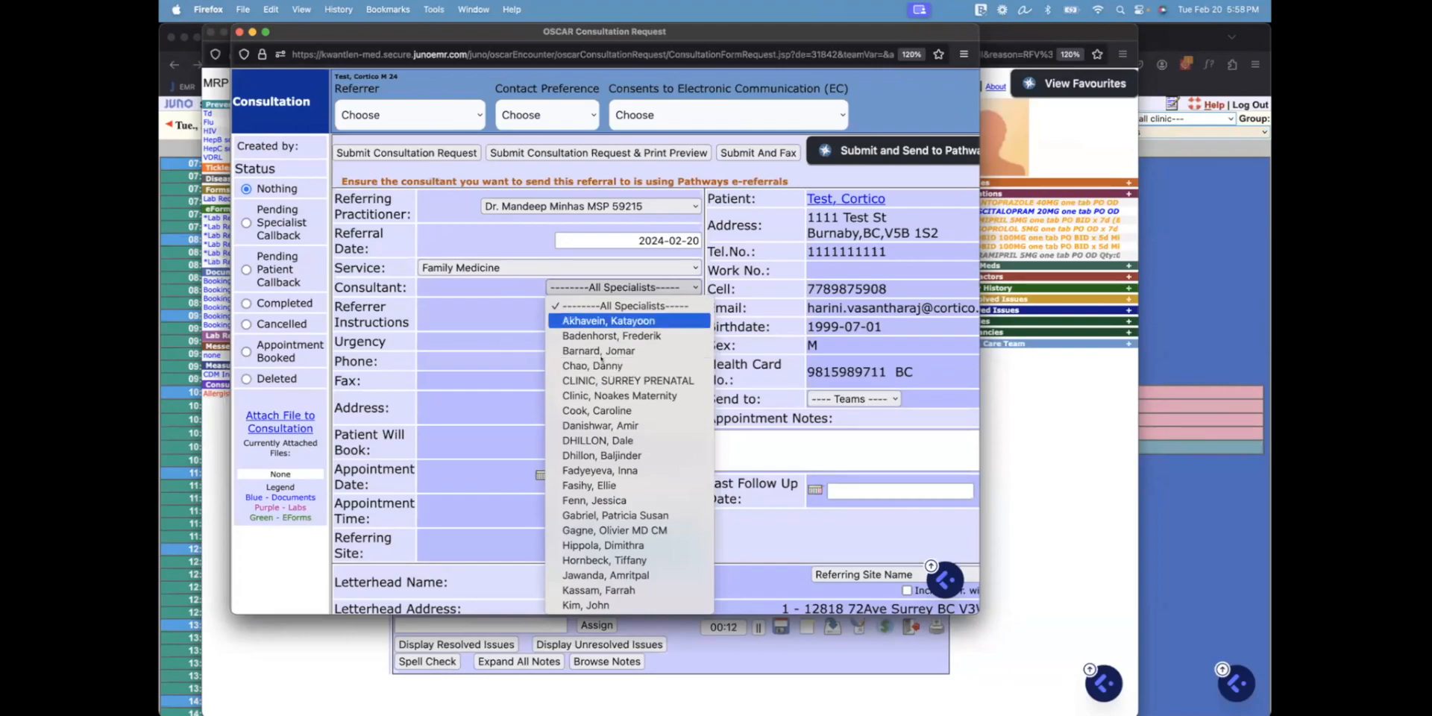
pyautogui.click(425, 219)
pyautogui.click(440, 267)
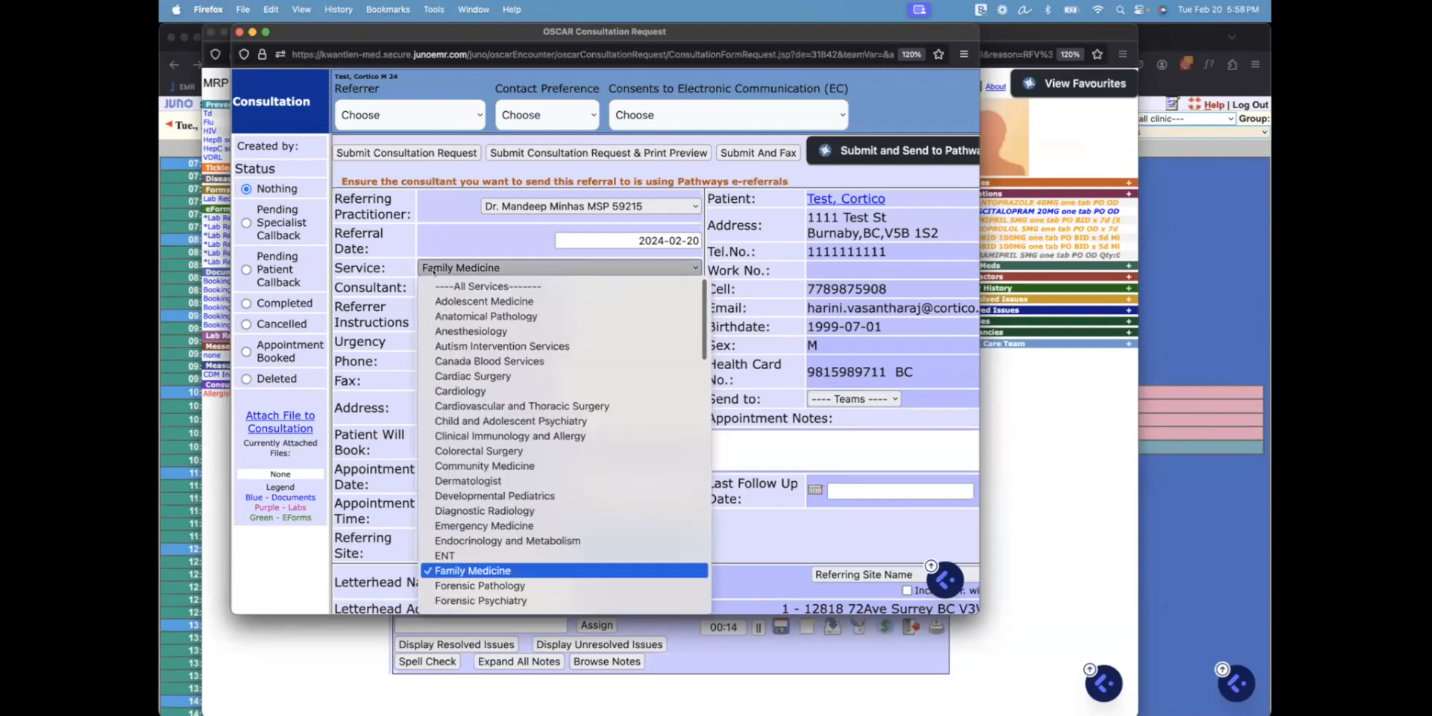
pyautogui.press('Down')
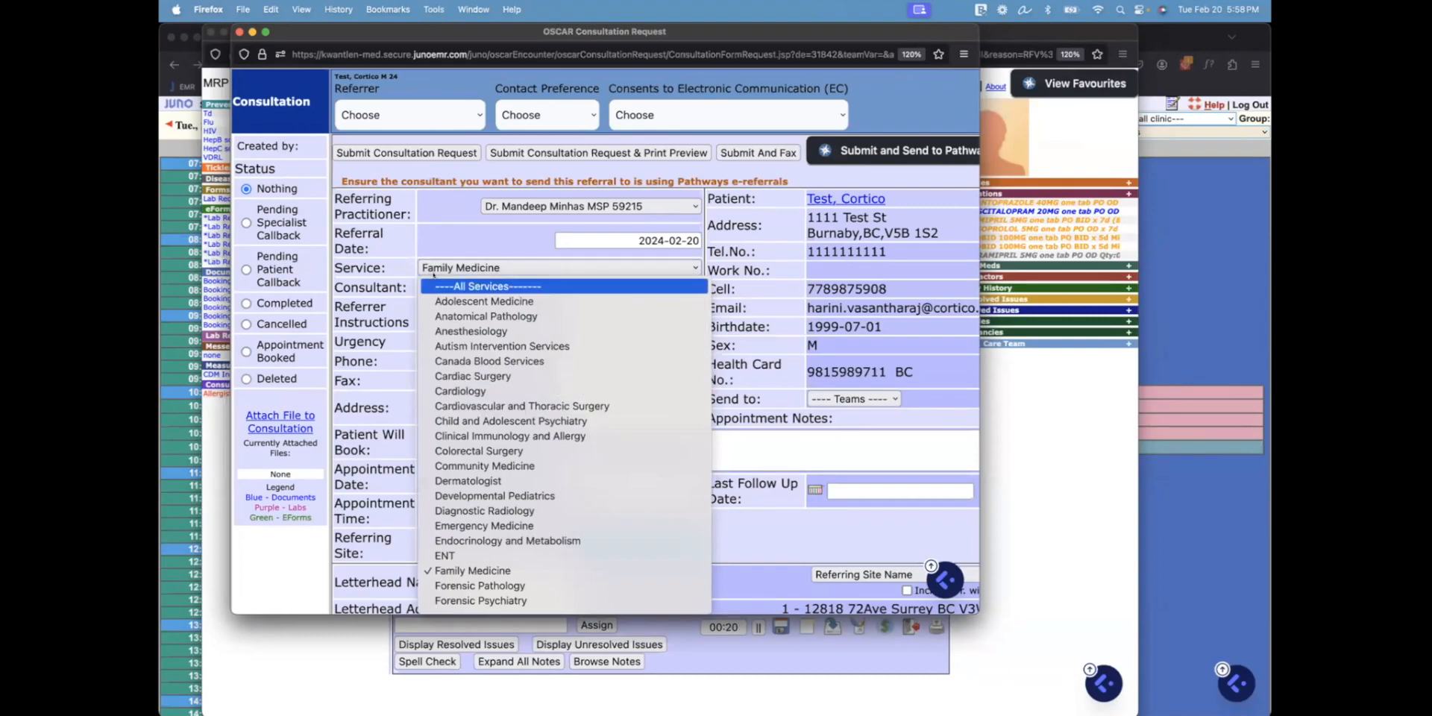
# Close the consultation request and encounter, then show the efficiency-tricks slide full screen
pyautogui.click(239, 32)
pyautogui.moveTo(236, 30)
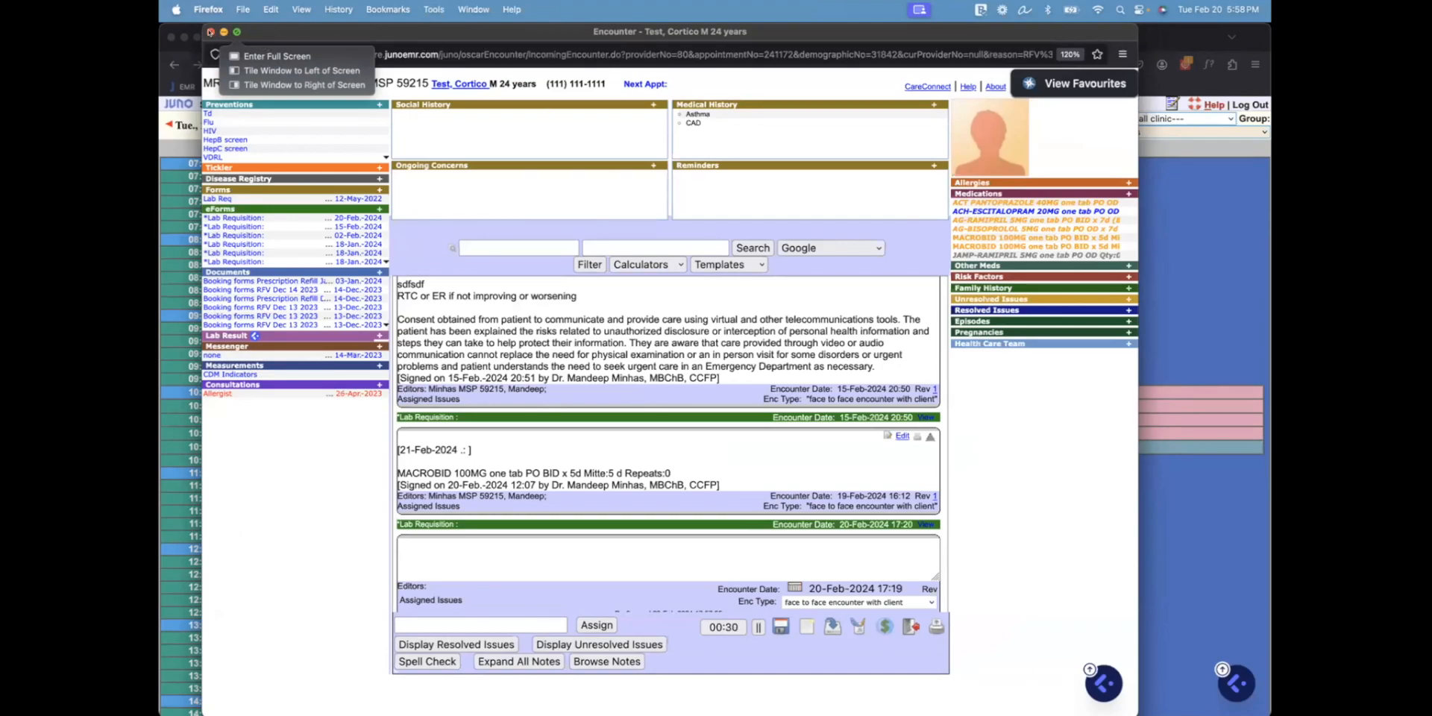
pyautogui.click(210, 32)
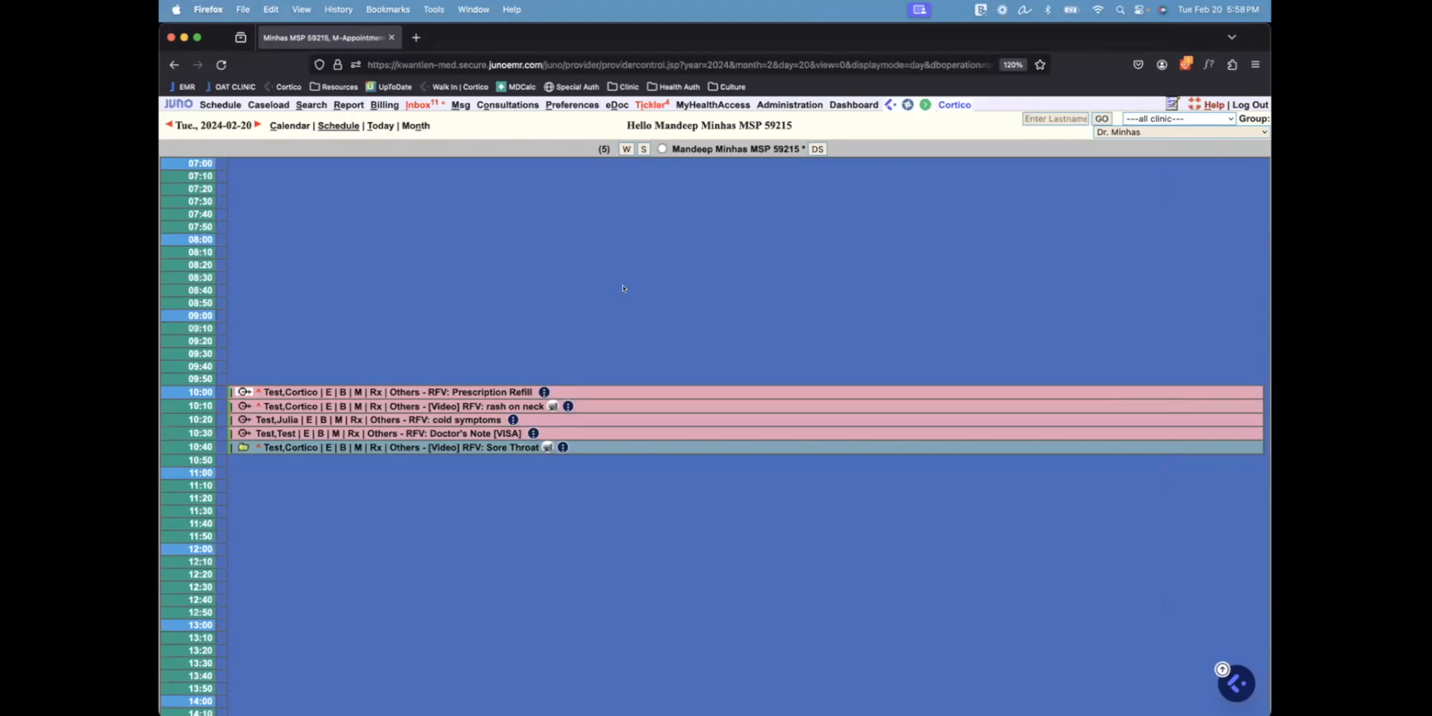
pyautogui.hotkey('ctrl', 'Up')
pyautogui.click(911, 413)
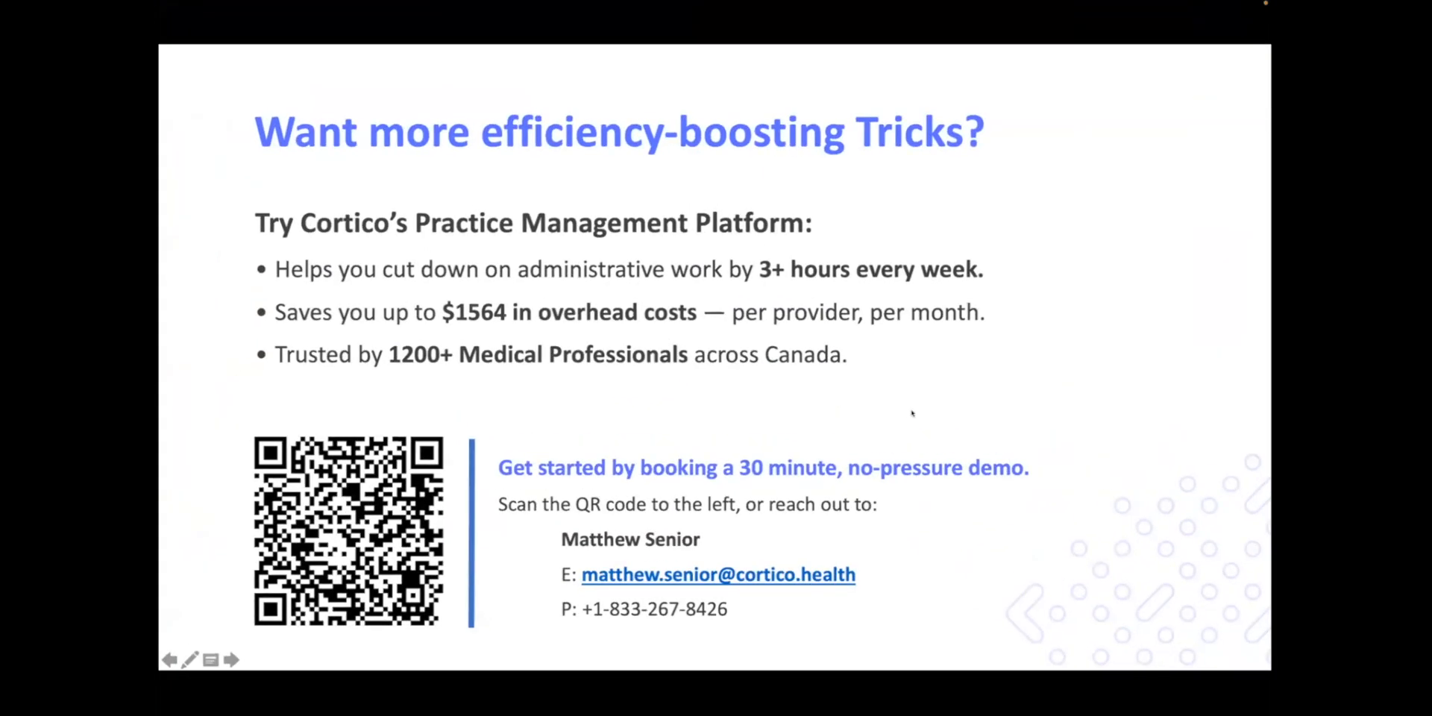